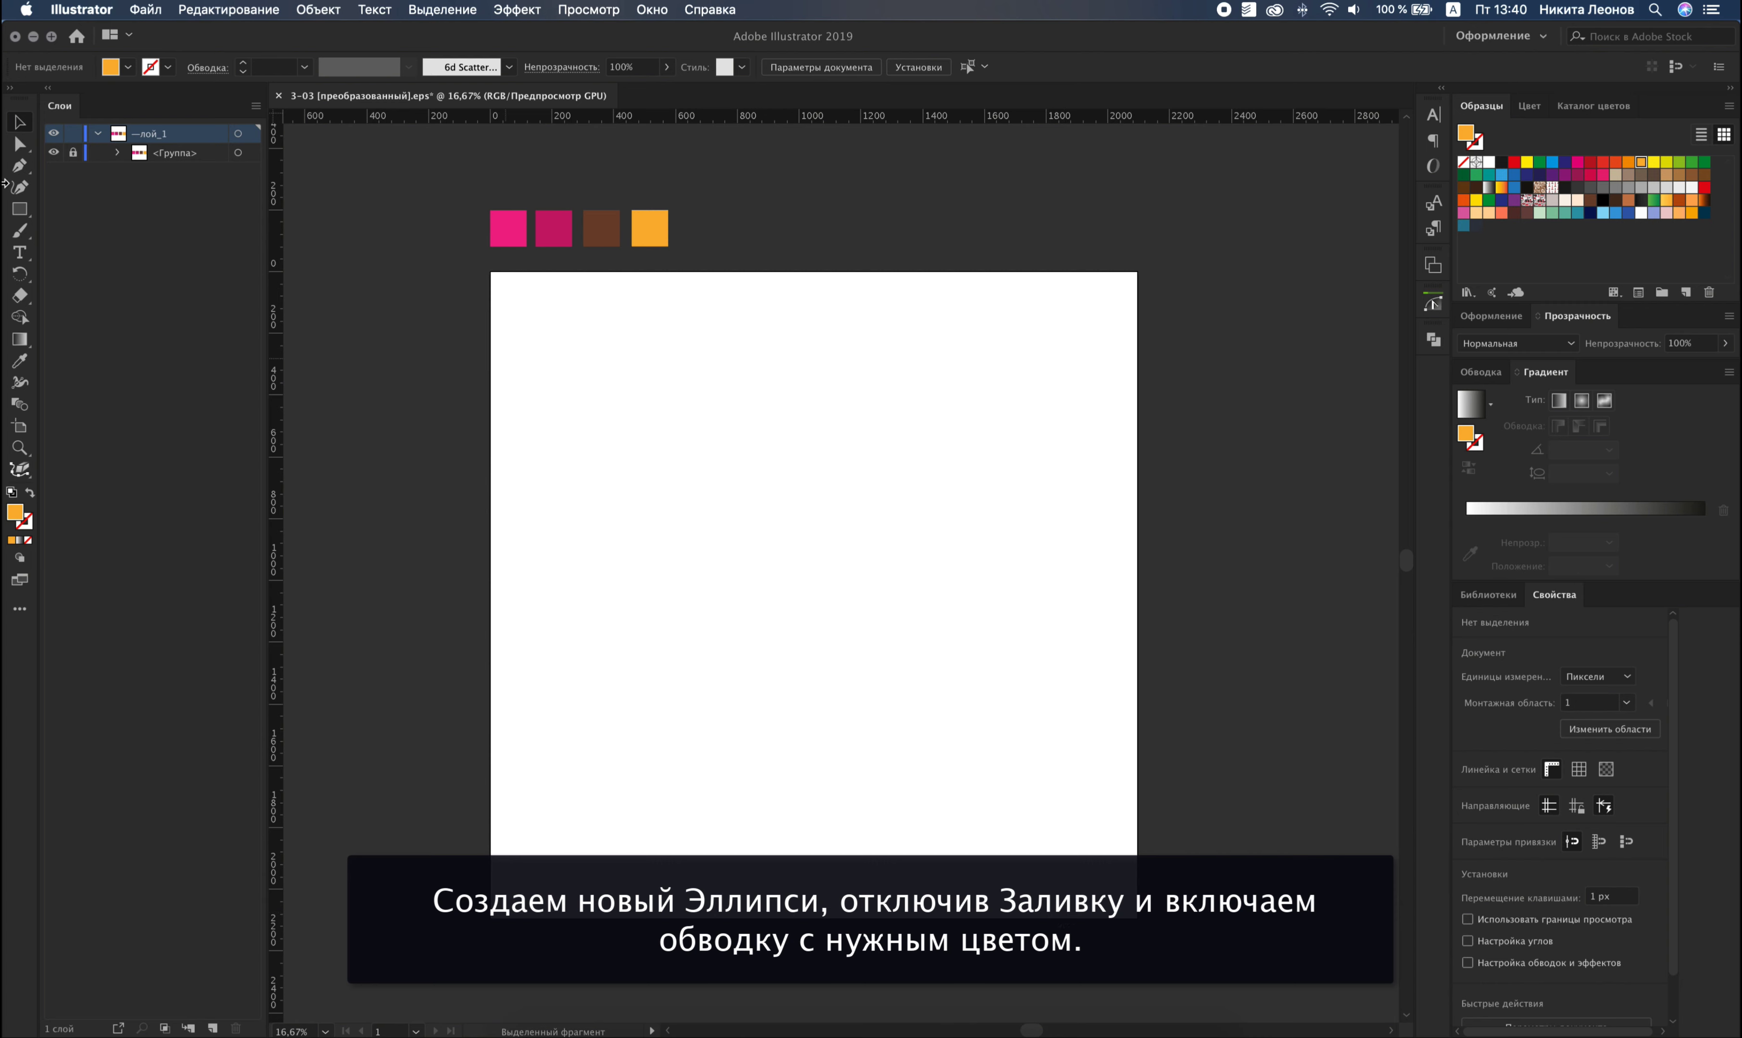
# Draw a large circle (about 1542 px) at the artboard centre and set its fill to None.
pyautogui.click(16, 212)
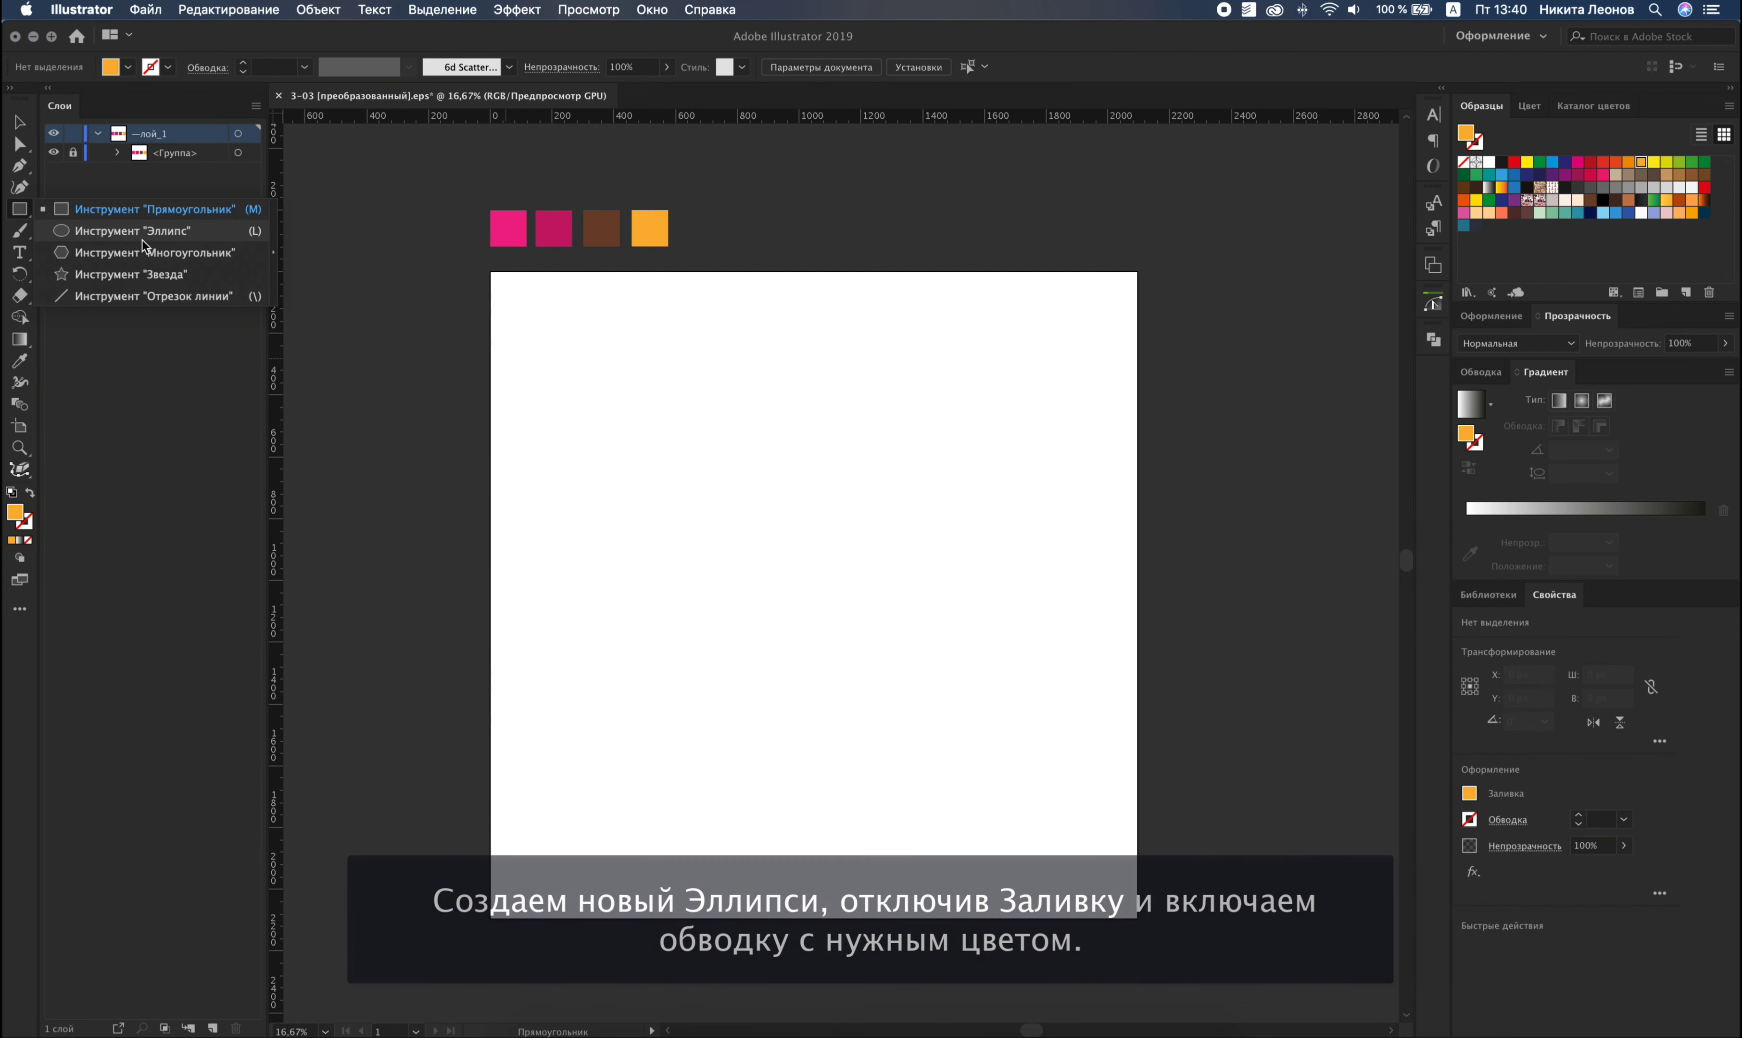
pyautogui.click(158, 235)
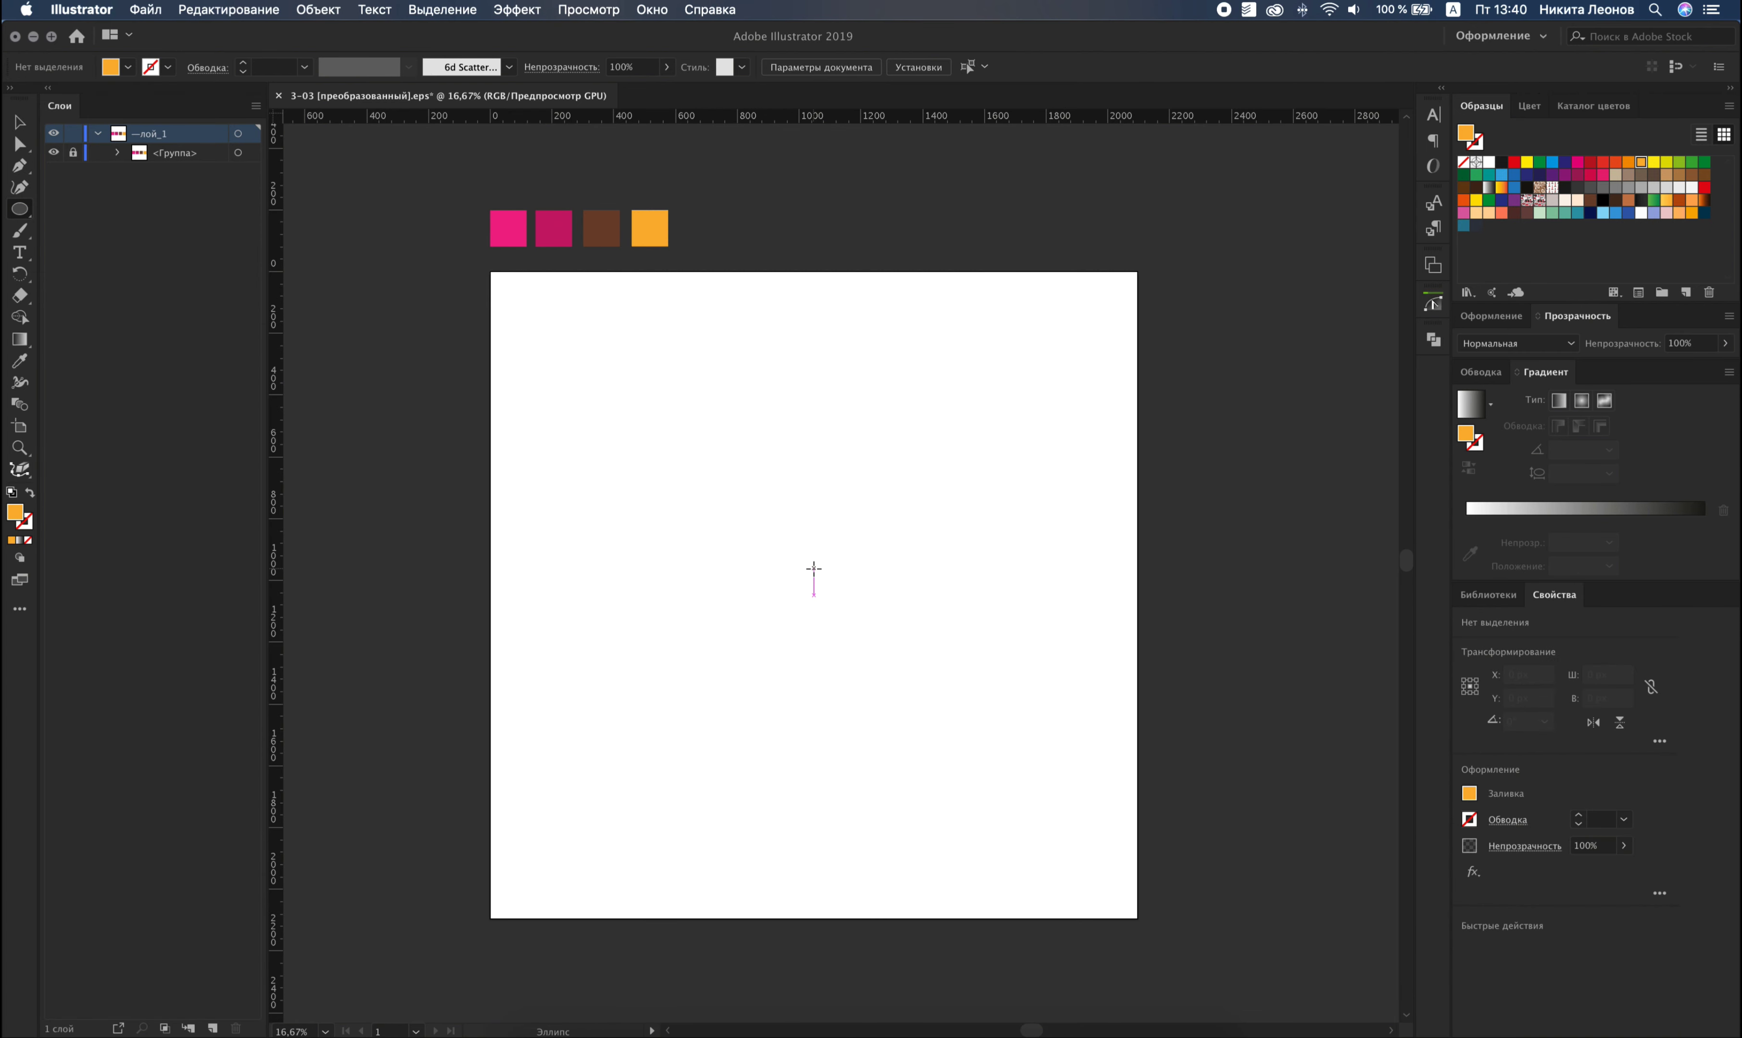
pyautogui.moveTo(814, 568); pyautogui.dragTo(1052, 806)
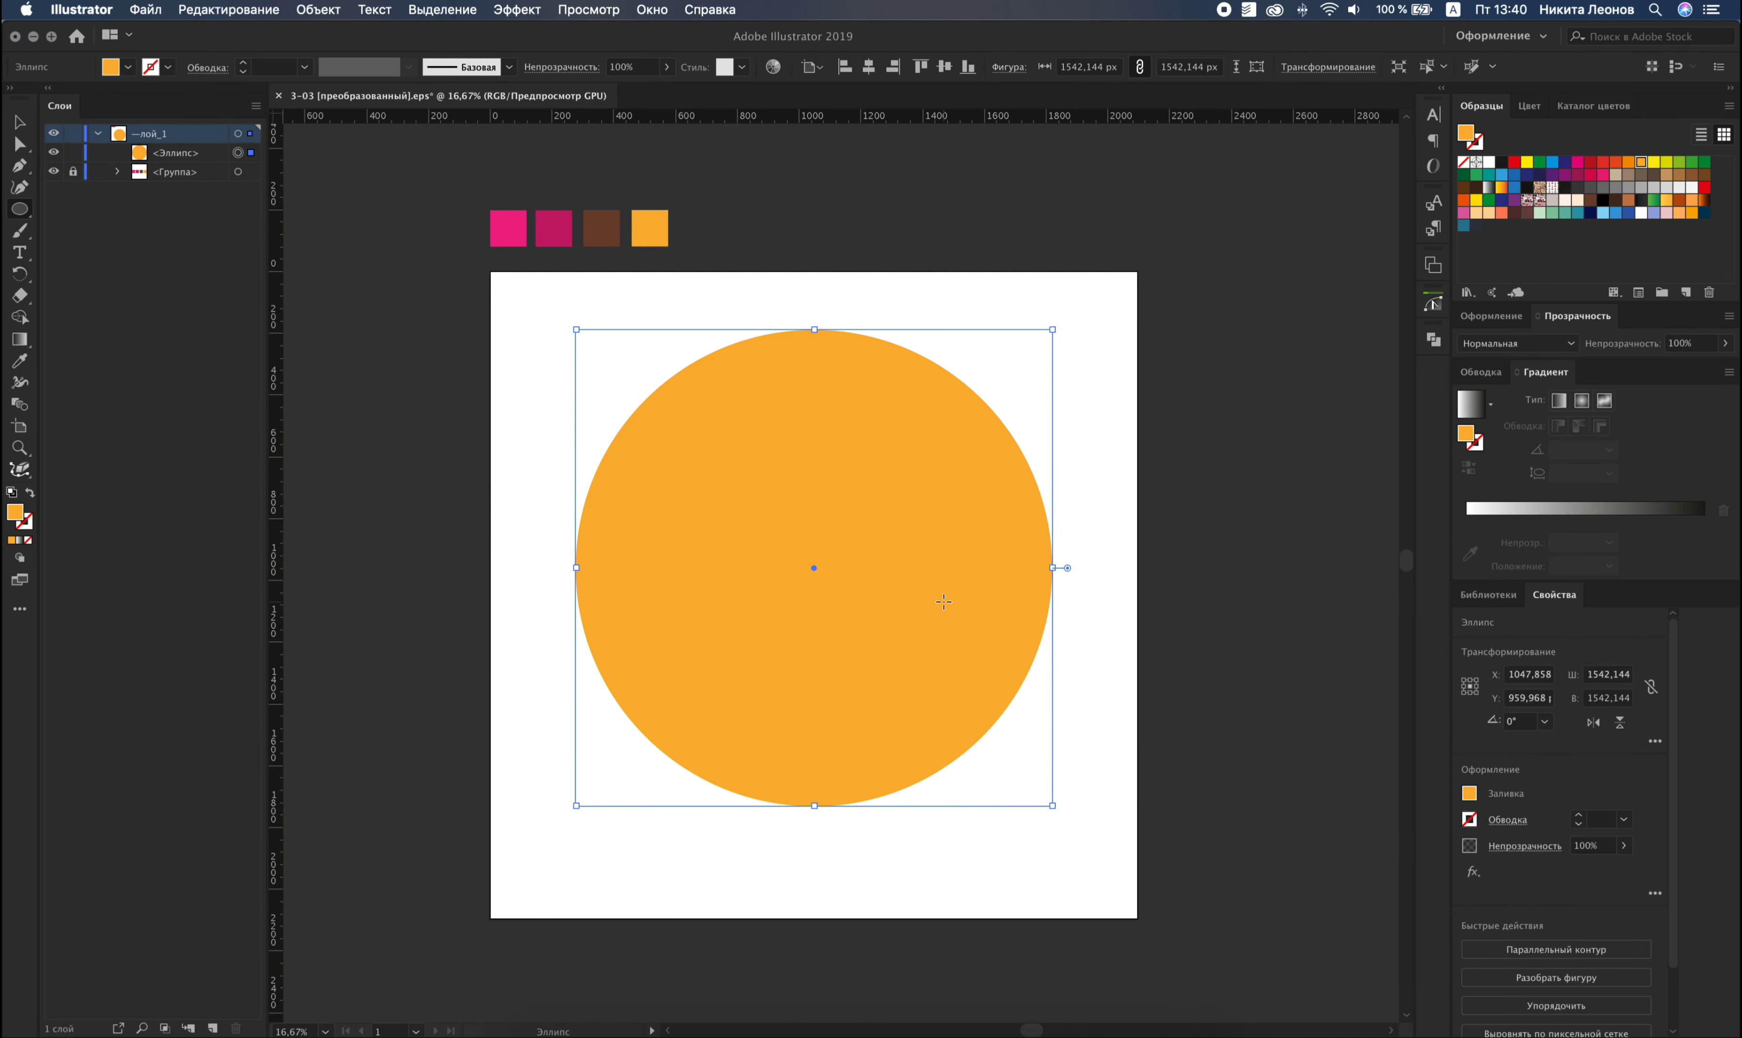
pyautogui.moveTo(887, 593); pyautogui.dragTo(895, 620)
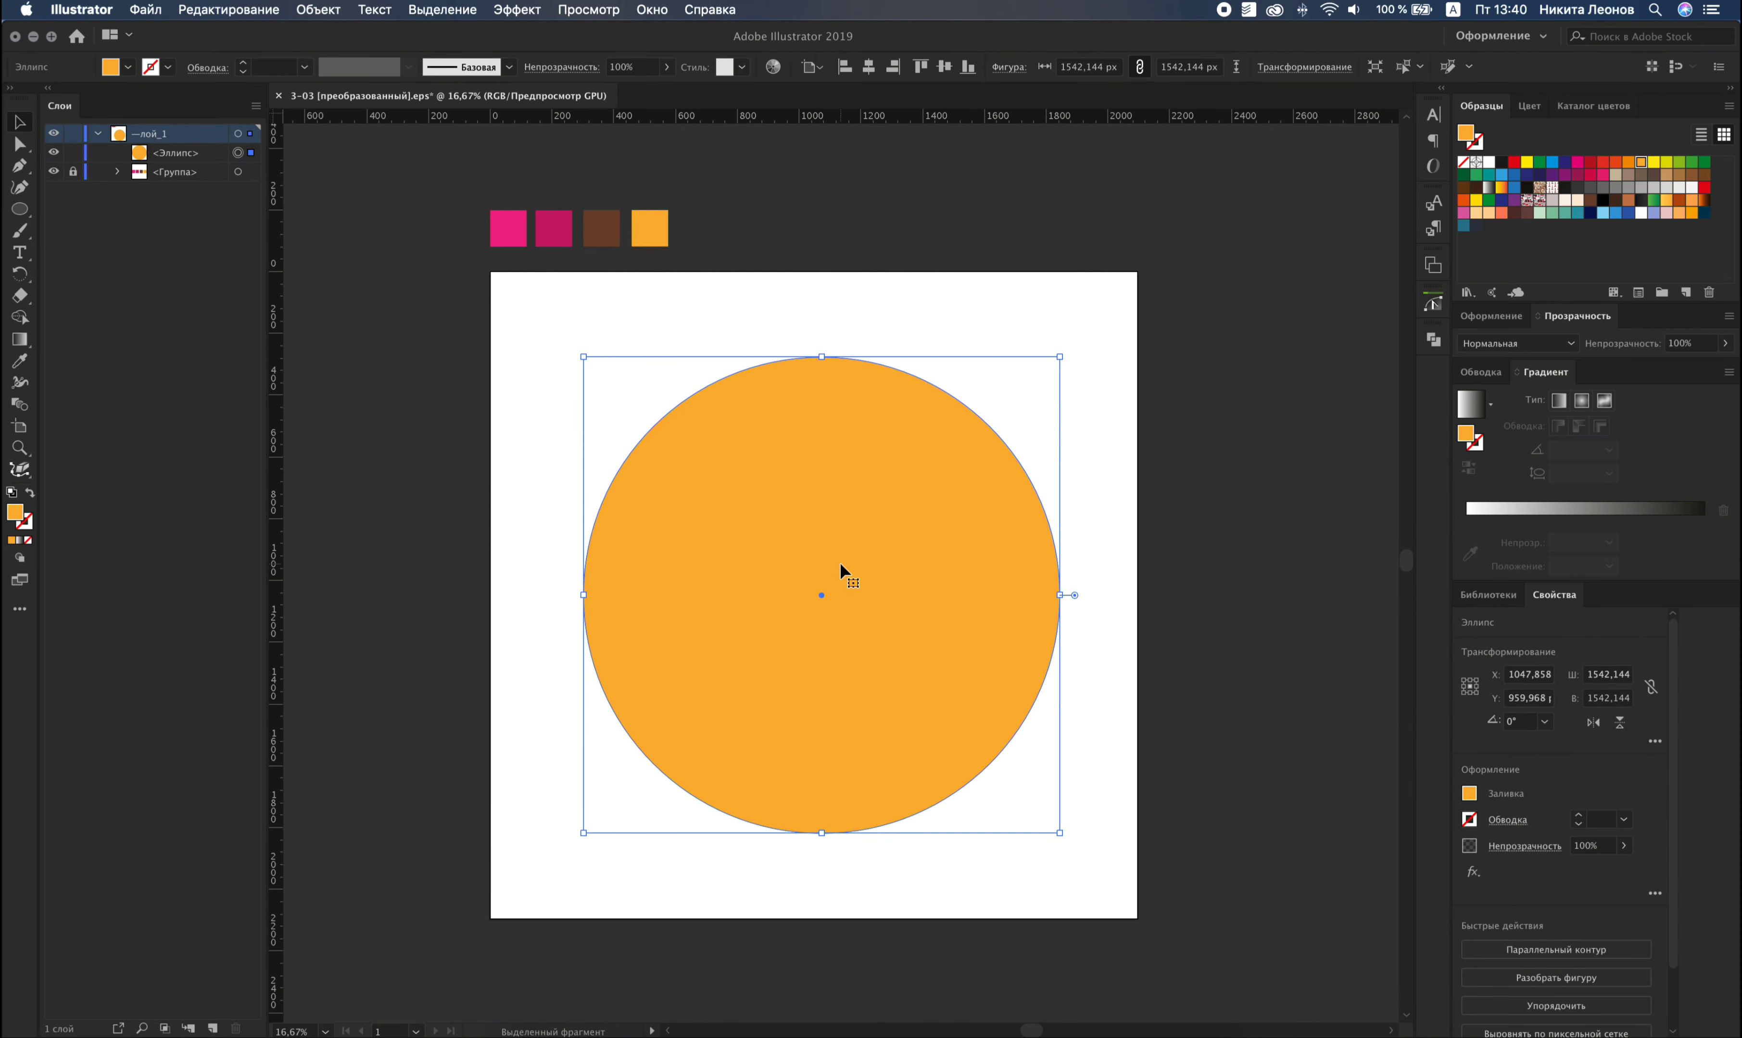
pyautogui.click(1463, 163)
pyautogui.click(1478, 144)
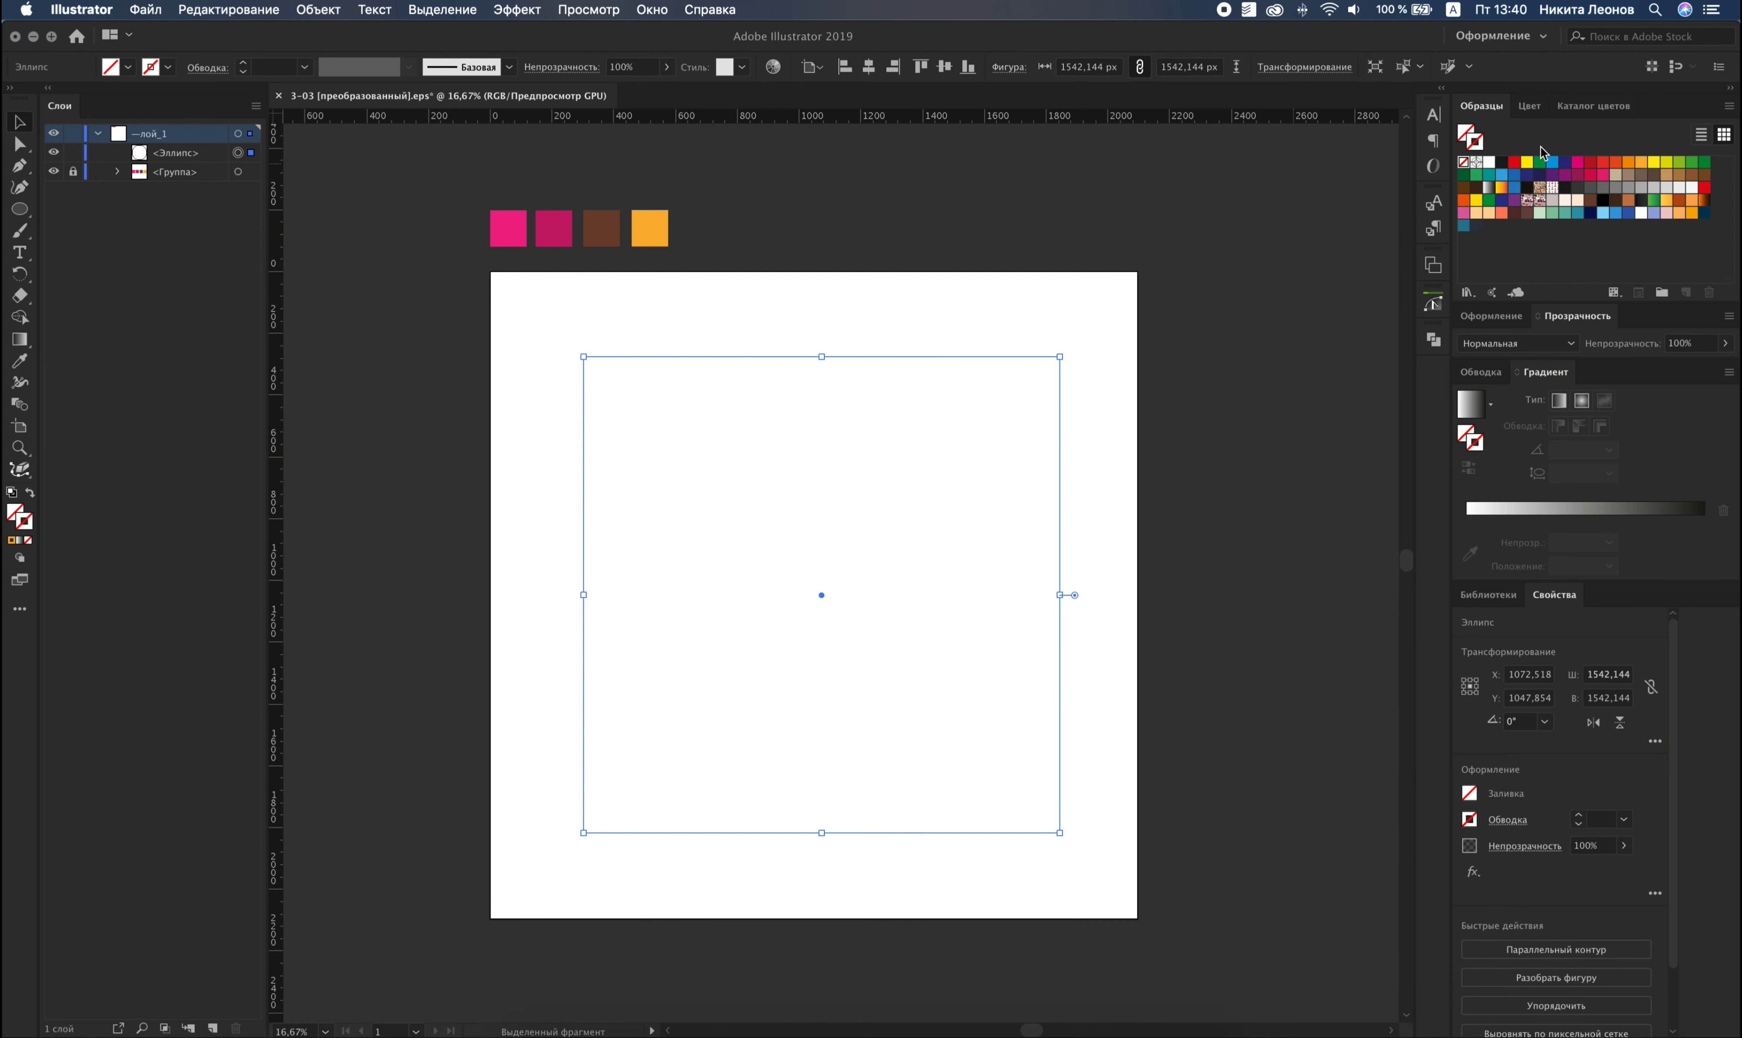
# Give the circle an orange stroke and thicken it through the 40 pt and 100 pt presets.
pyautogui.click(1640, 163)
pyautogui.click(304, 66)
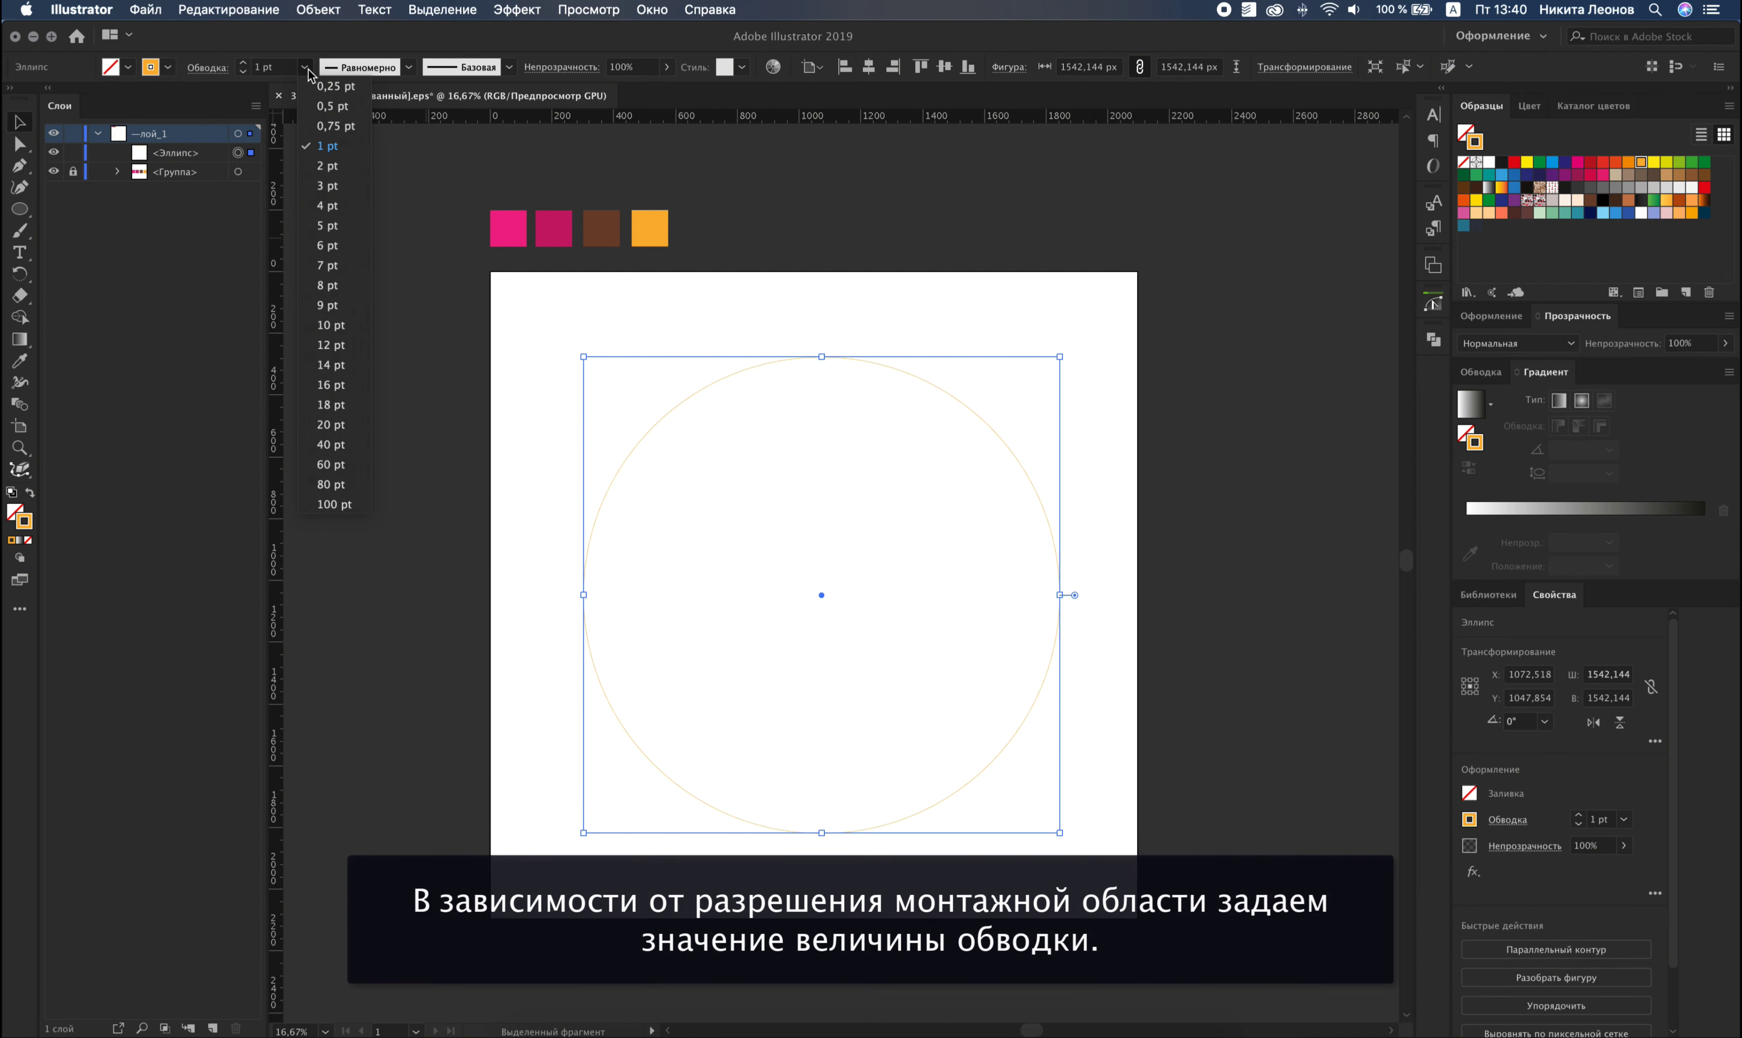
pyautogui.click(345, 445)
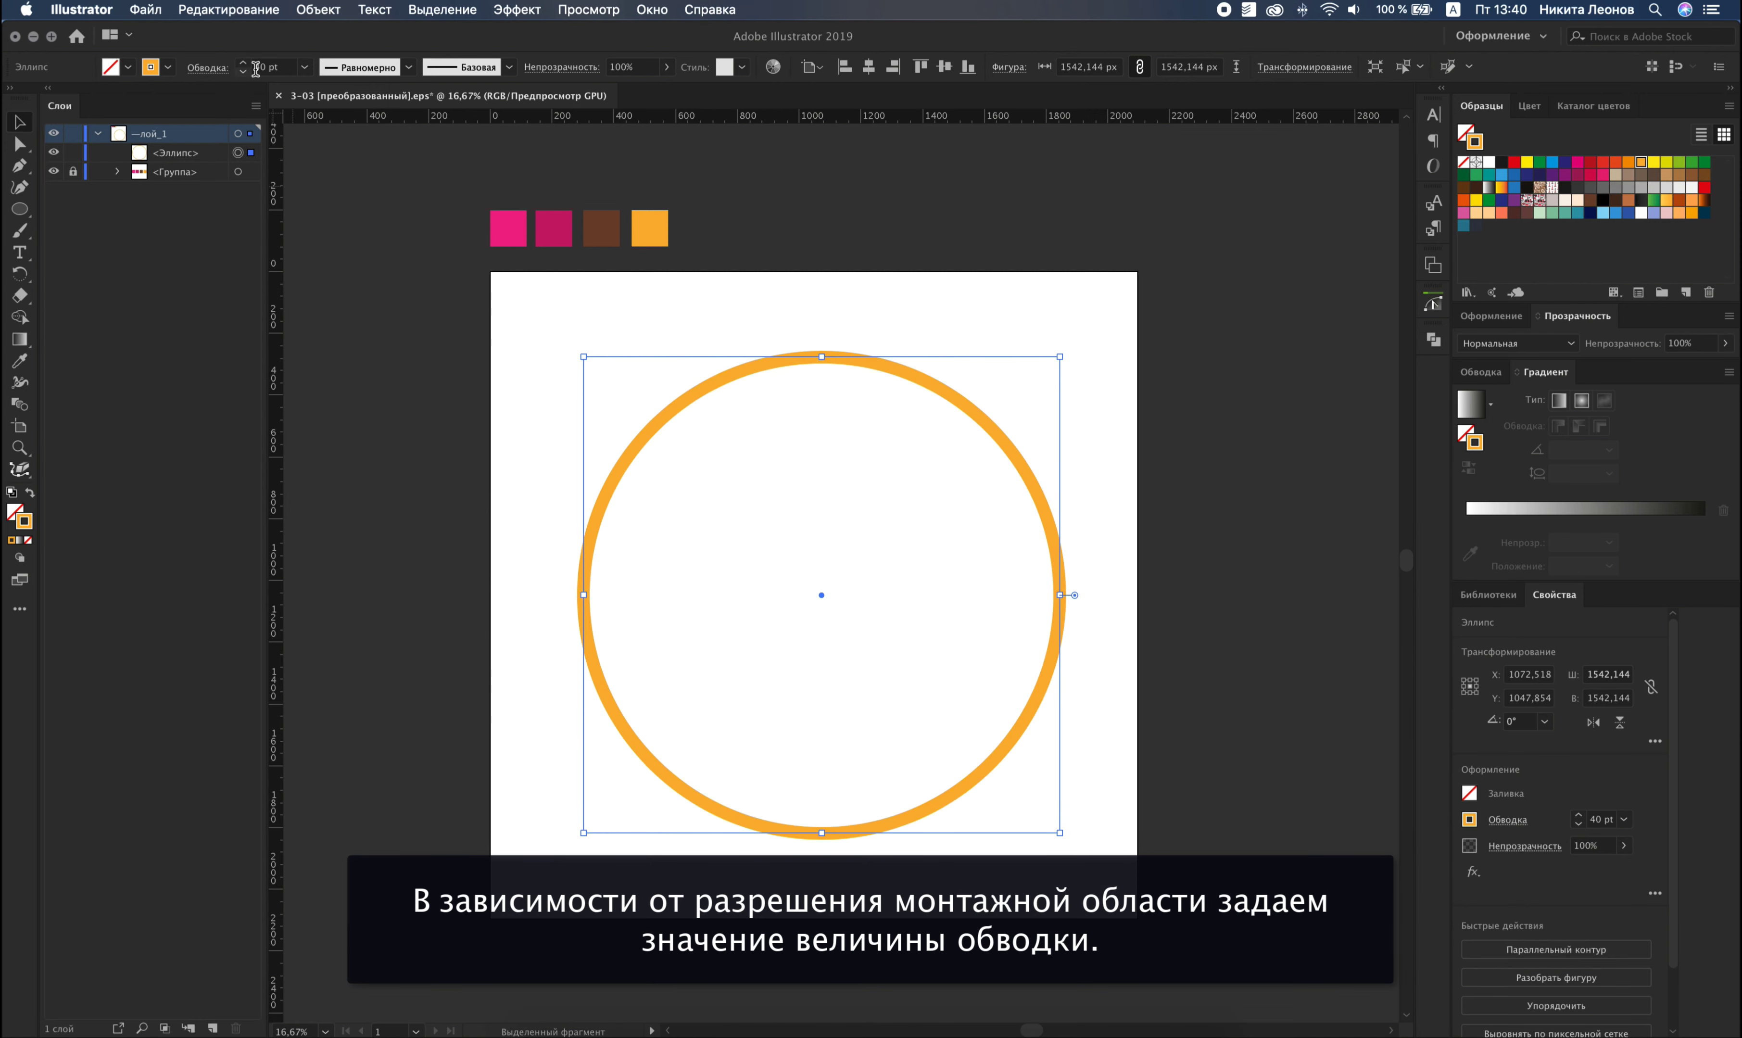
pyautogui.click(304, 67)
pyautogui.click(345, 503)
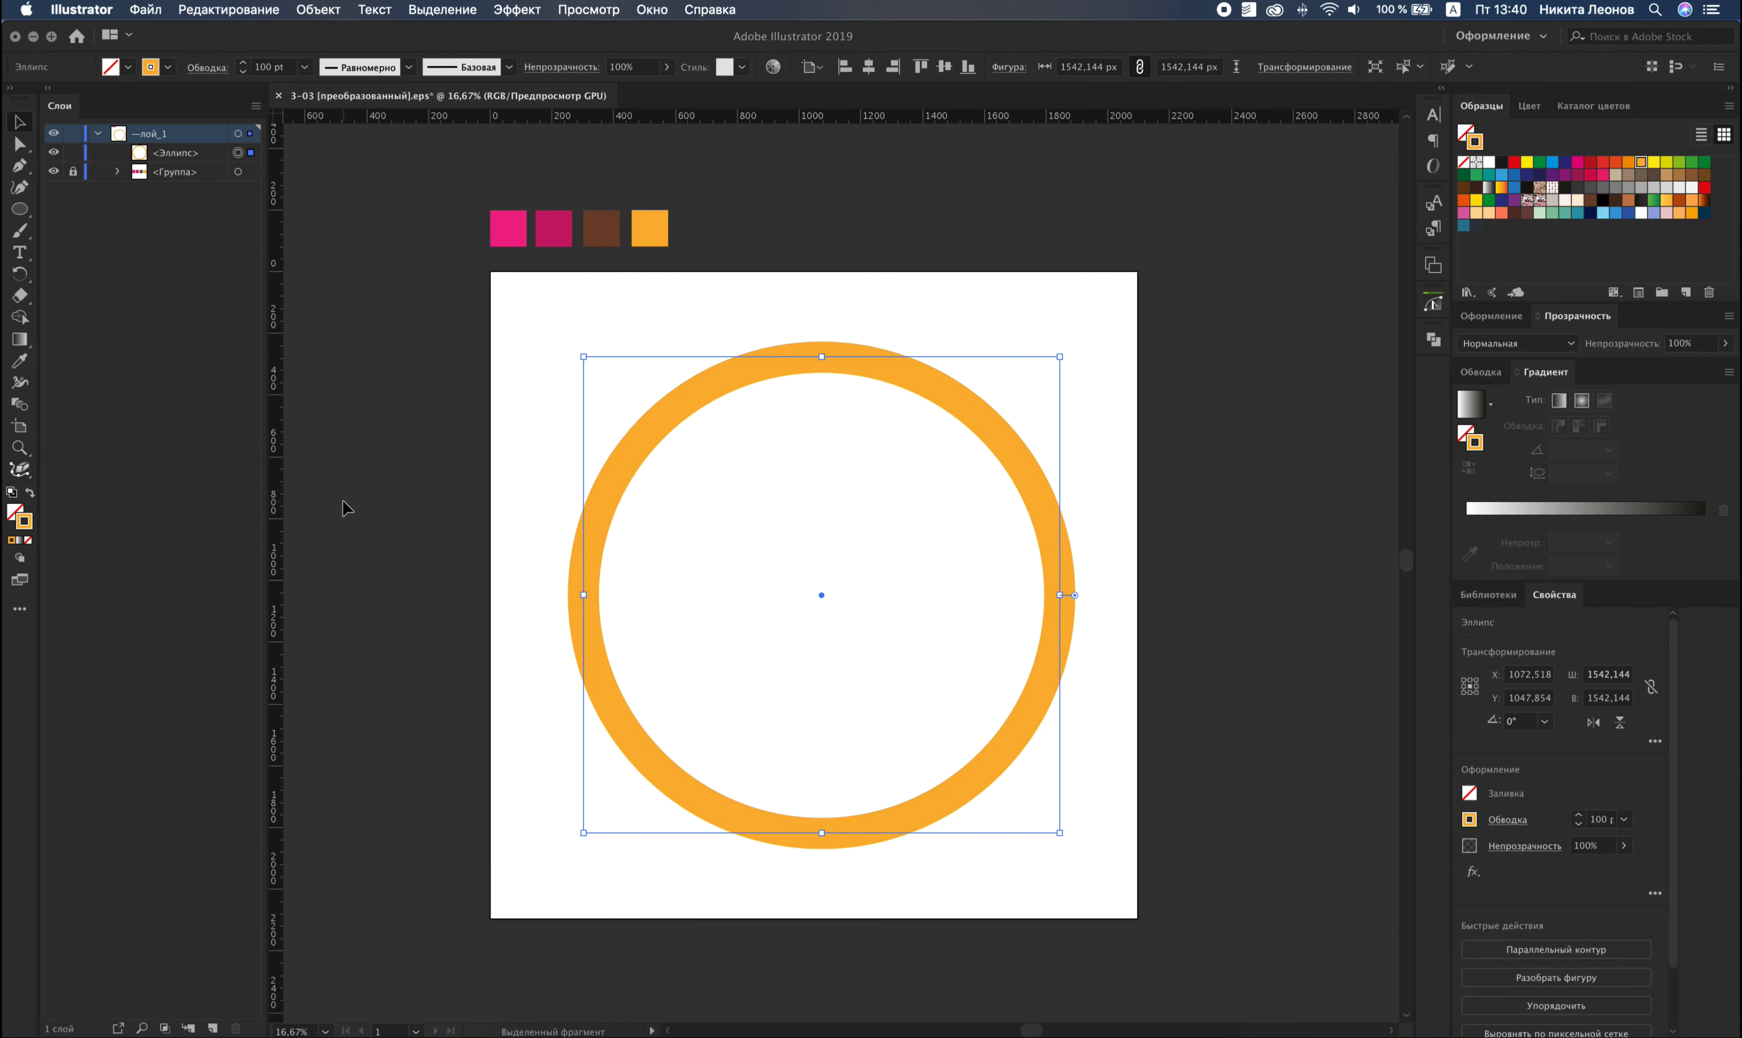
pyautogui.click(243, 64)
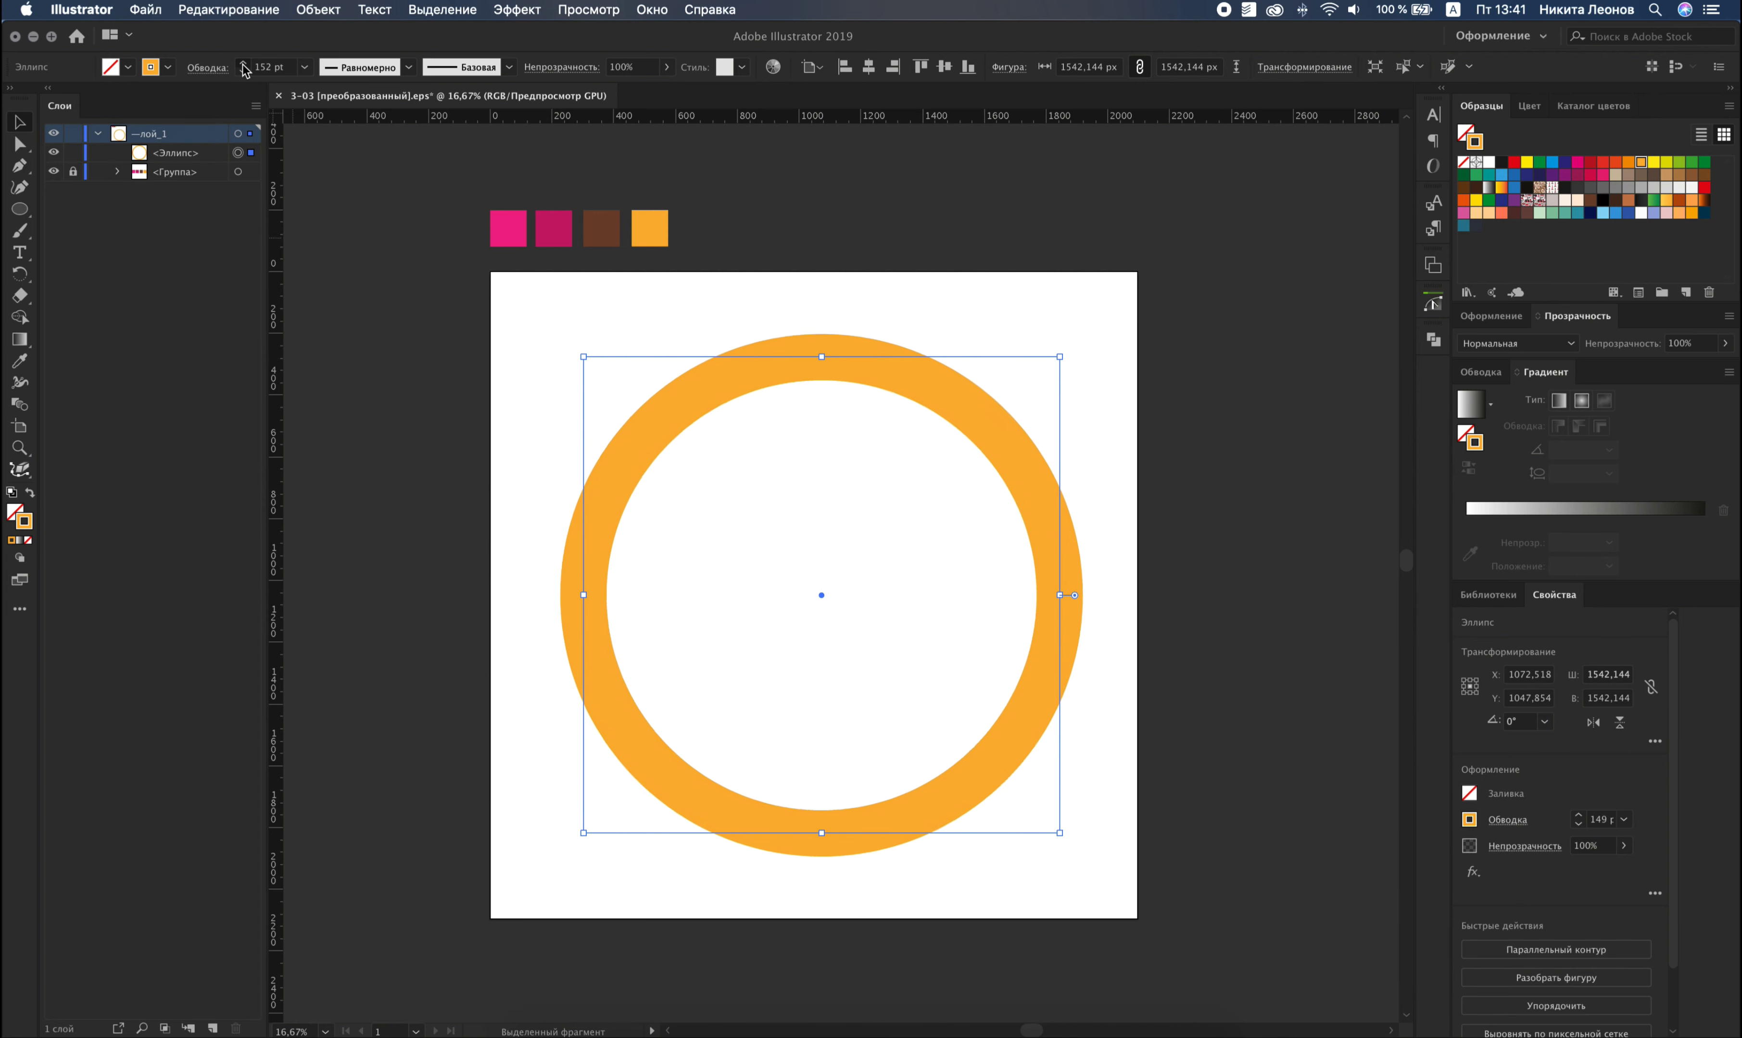
# Align the stroke to the inside and set its weight to about 384 pt.
pyautogui.click(207, 68)
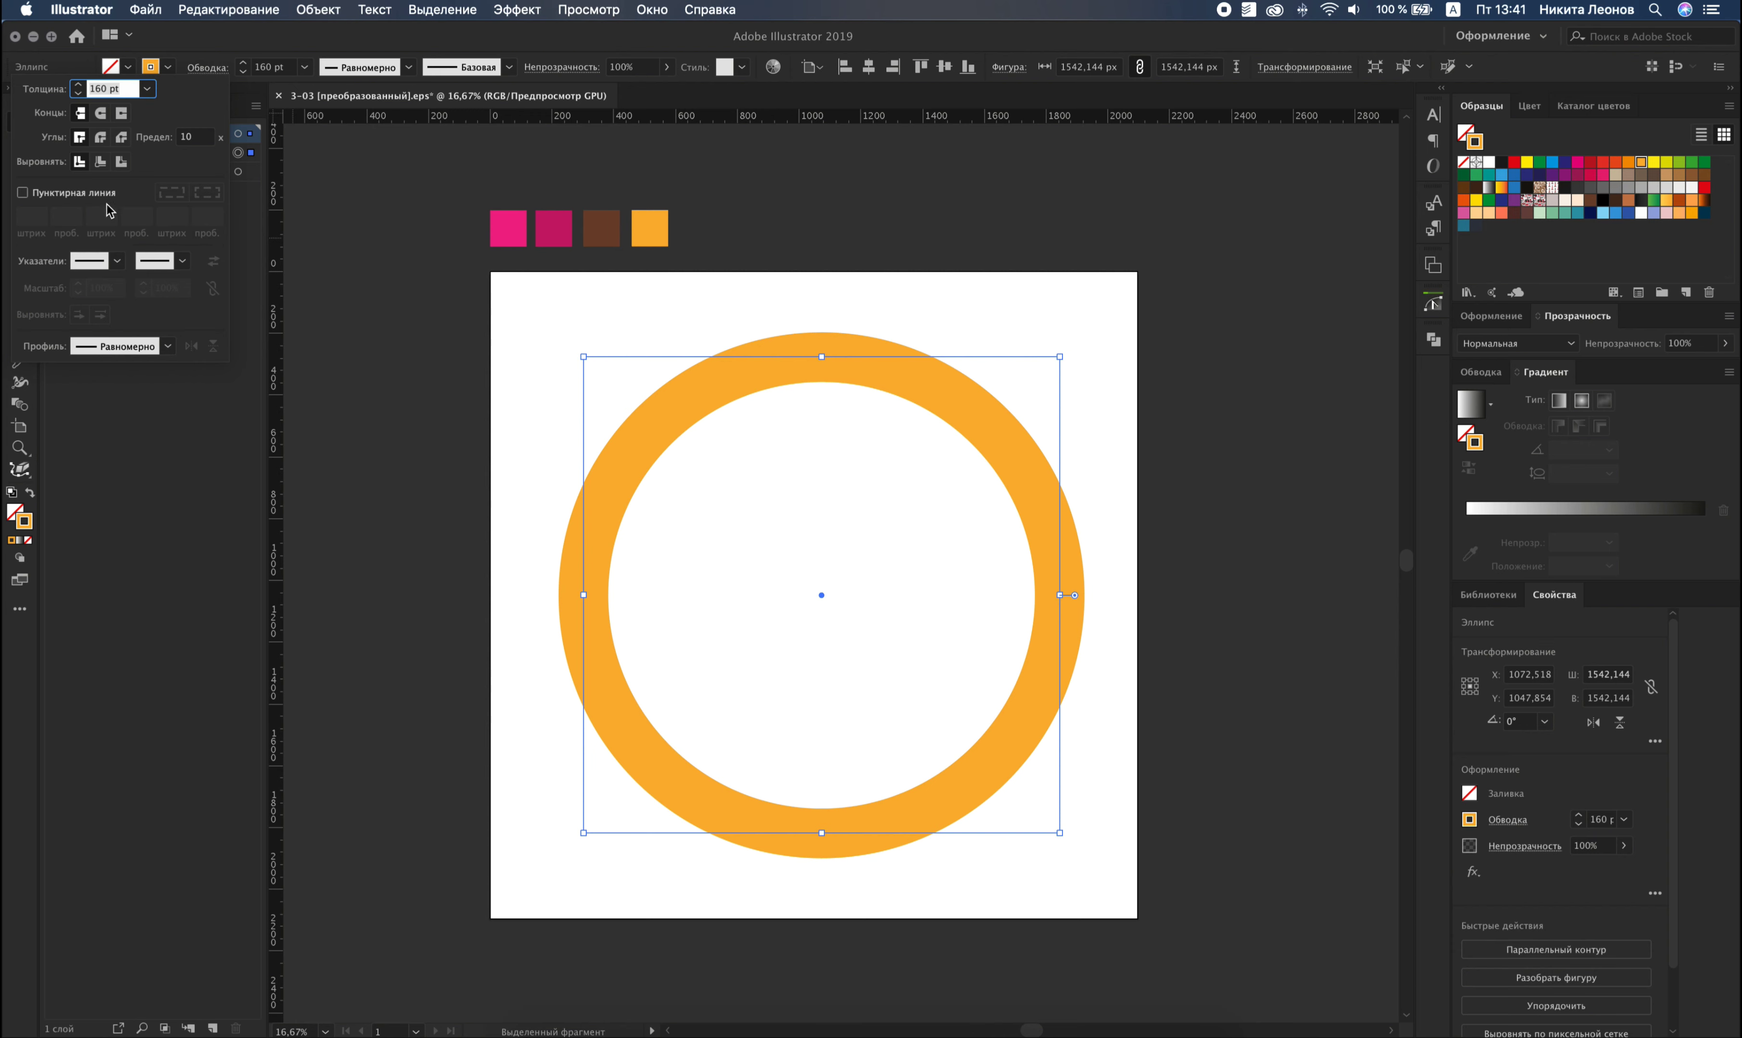
pyautogui.click(101, 161)
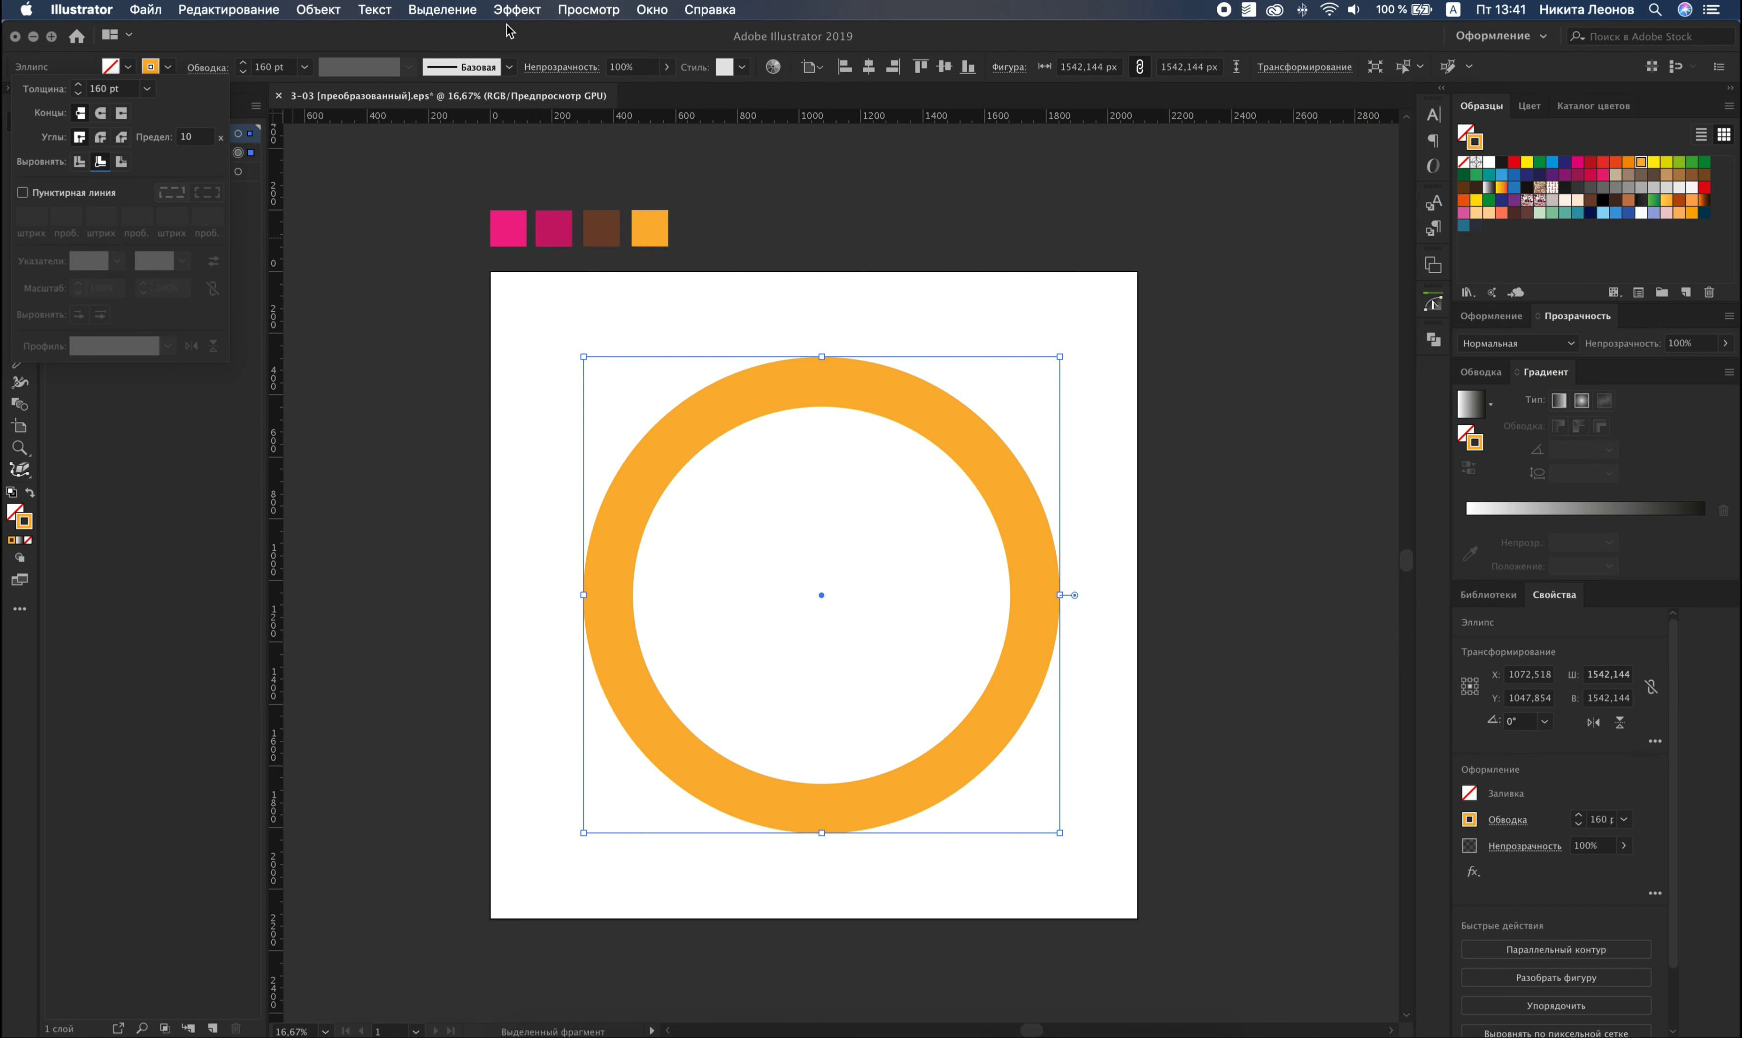
pyautogui.doubleClick(271, 66)
pyautogui.write('400')
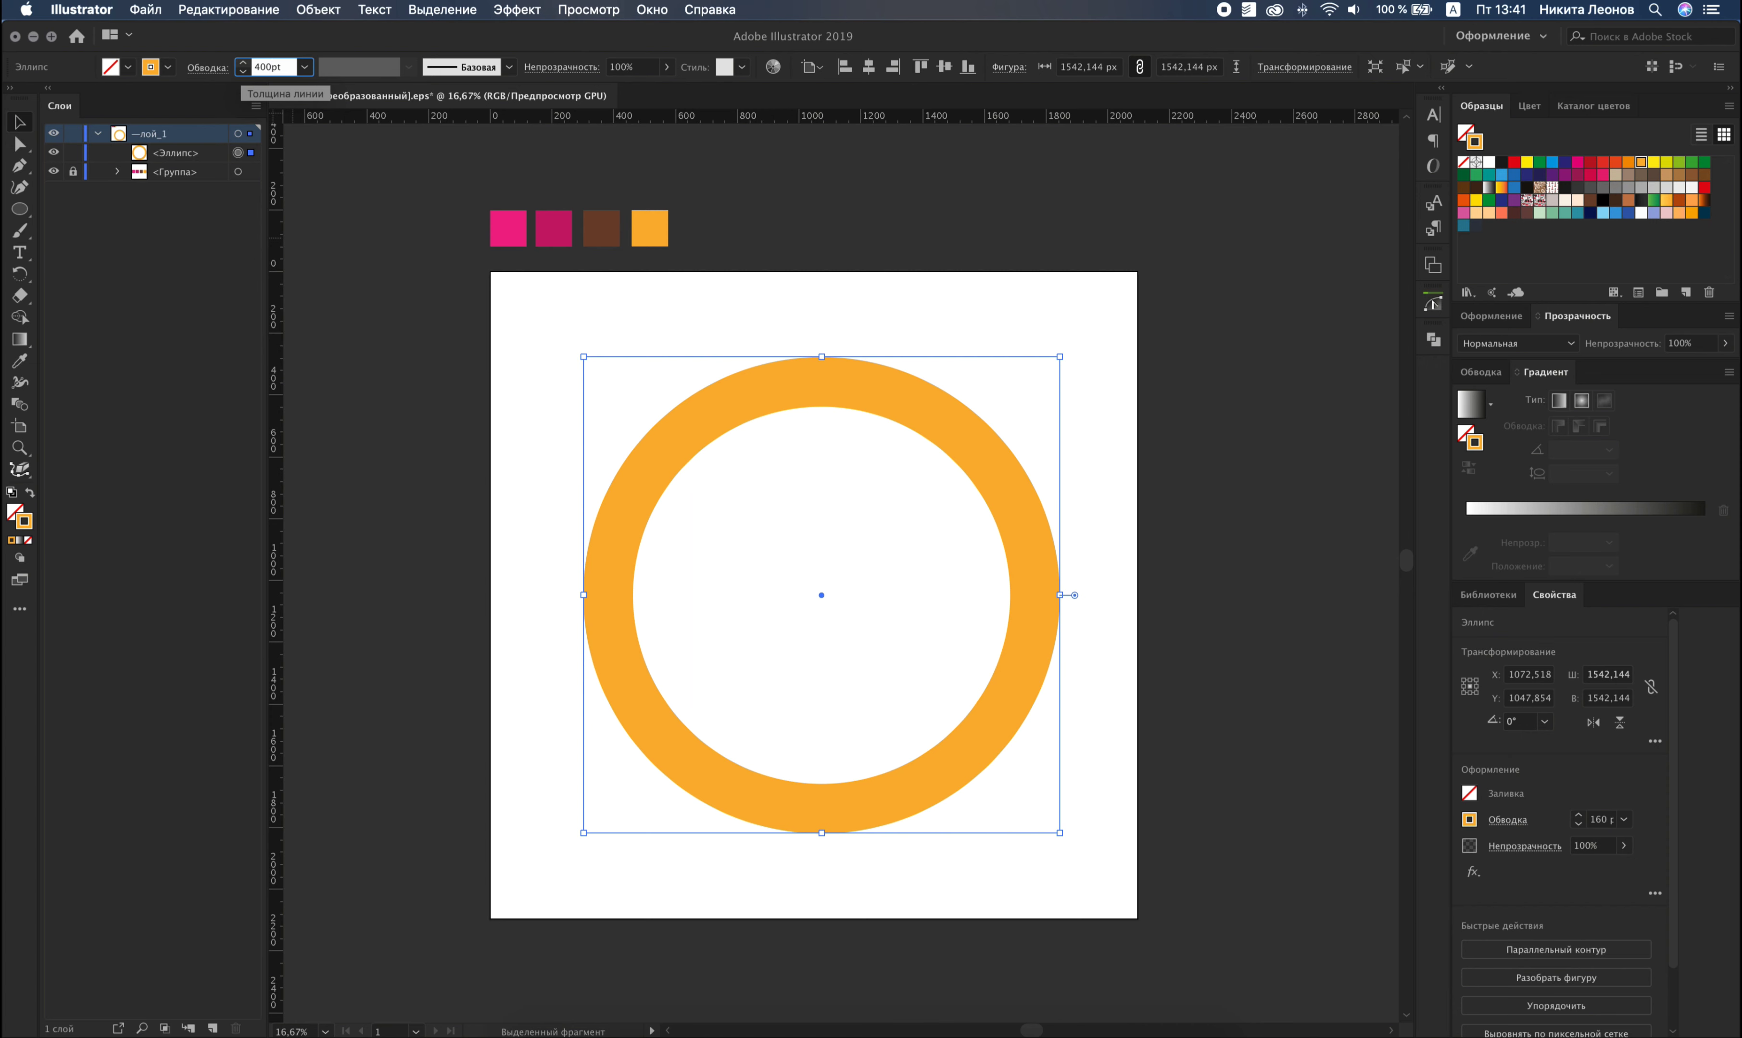
pyautogui.press('Return')
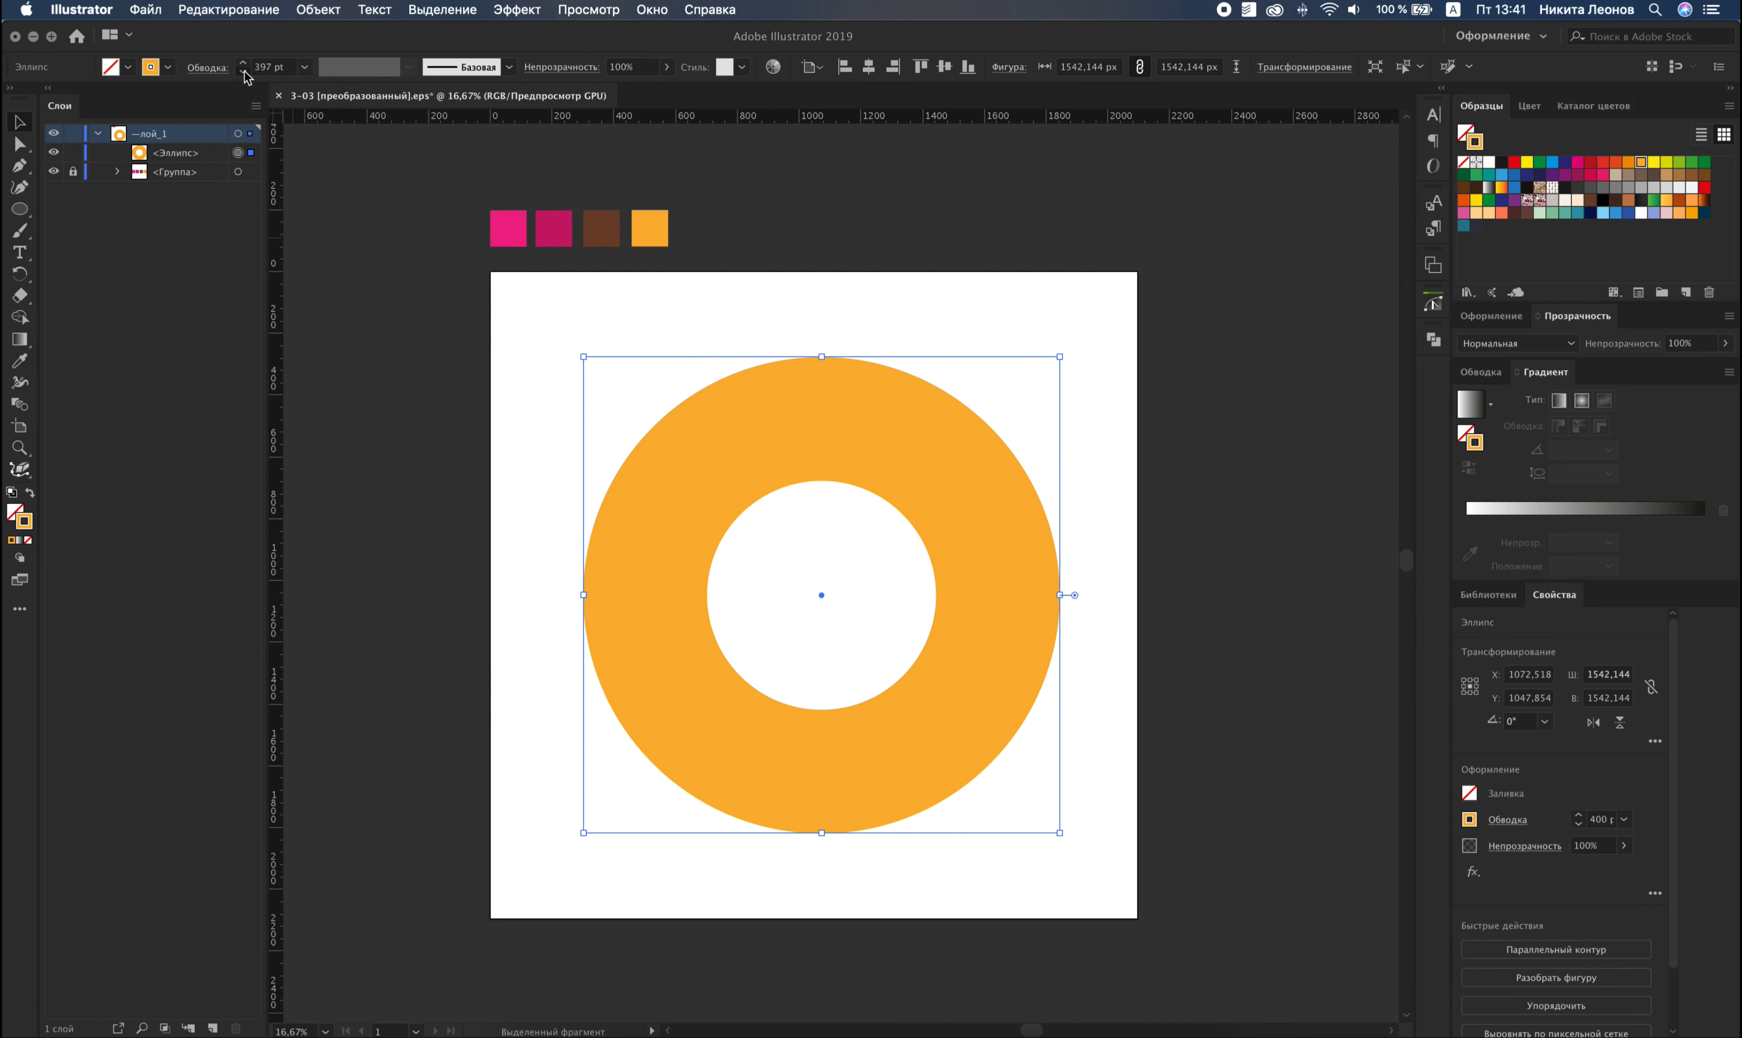
pyautogui.moveTo(244, 72); pyautogui.dragTo(244, 72)
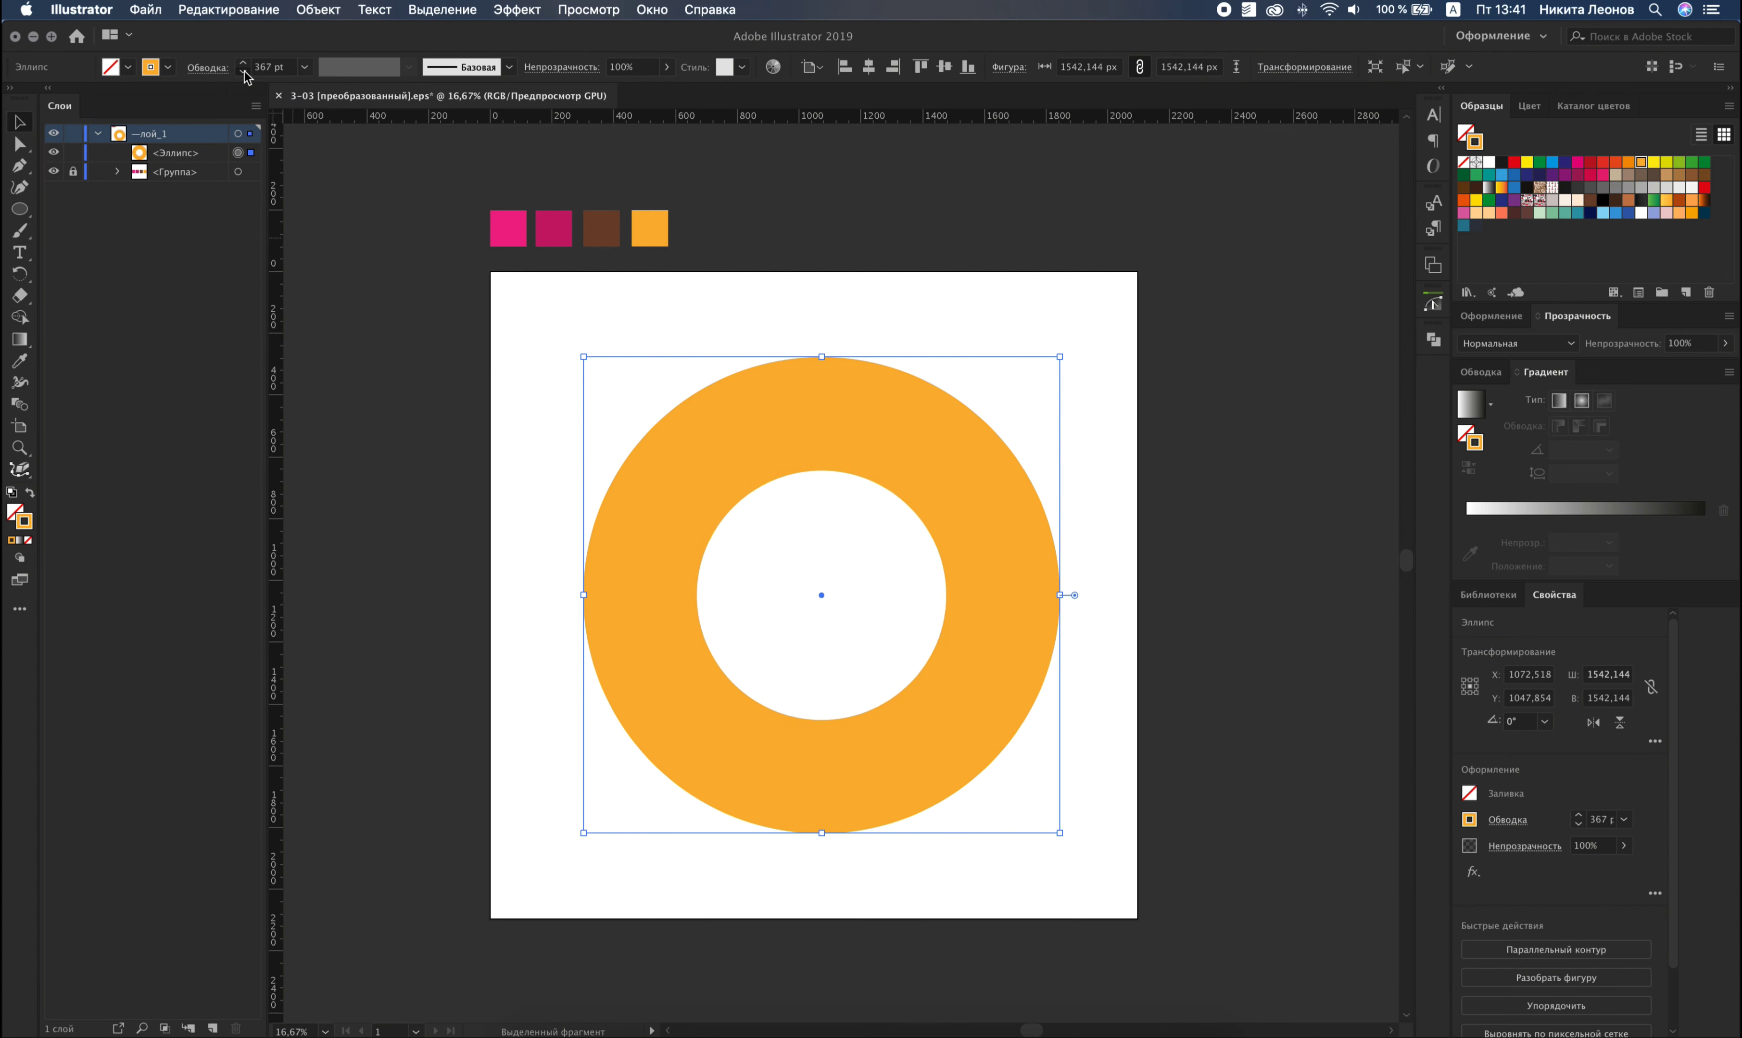
pyautogui.click(245, 63)
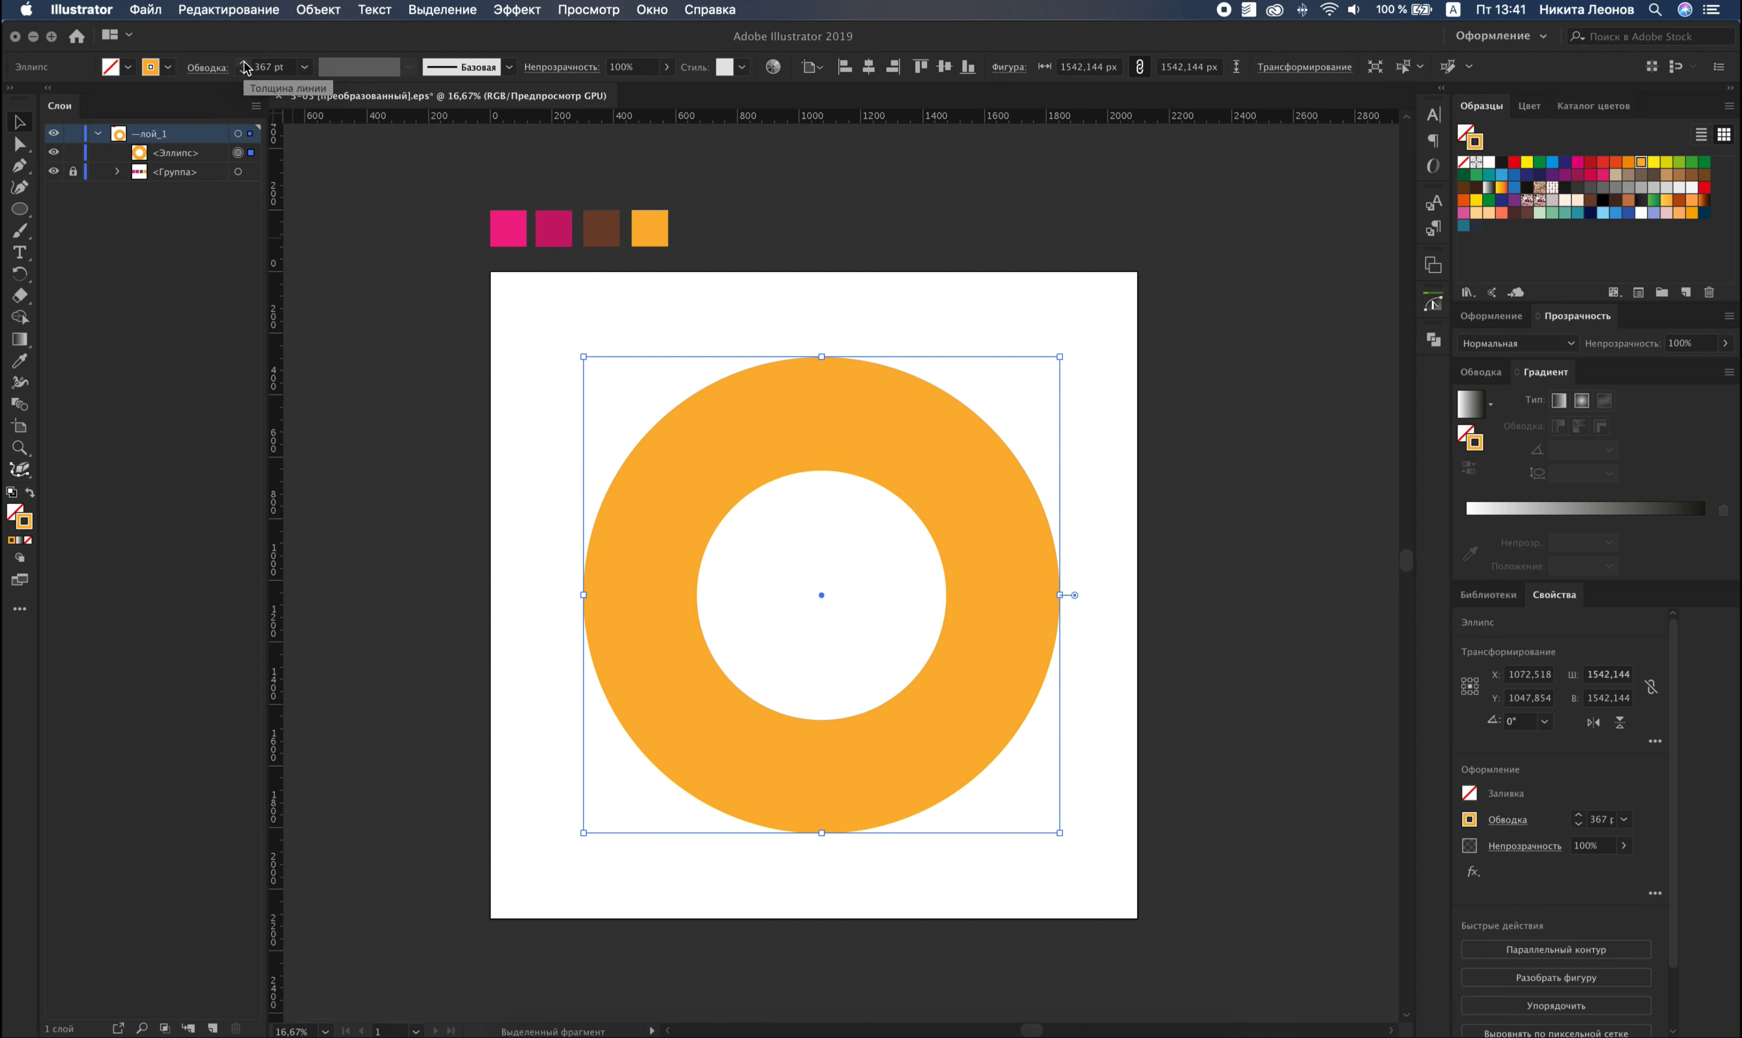
pyautogui.click(244, 62)
pyautogui.moveTo(243, 62); pyautogui.dragTo(244, 62)
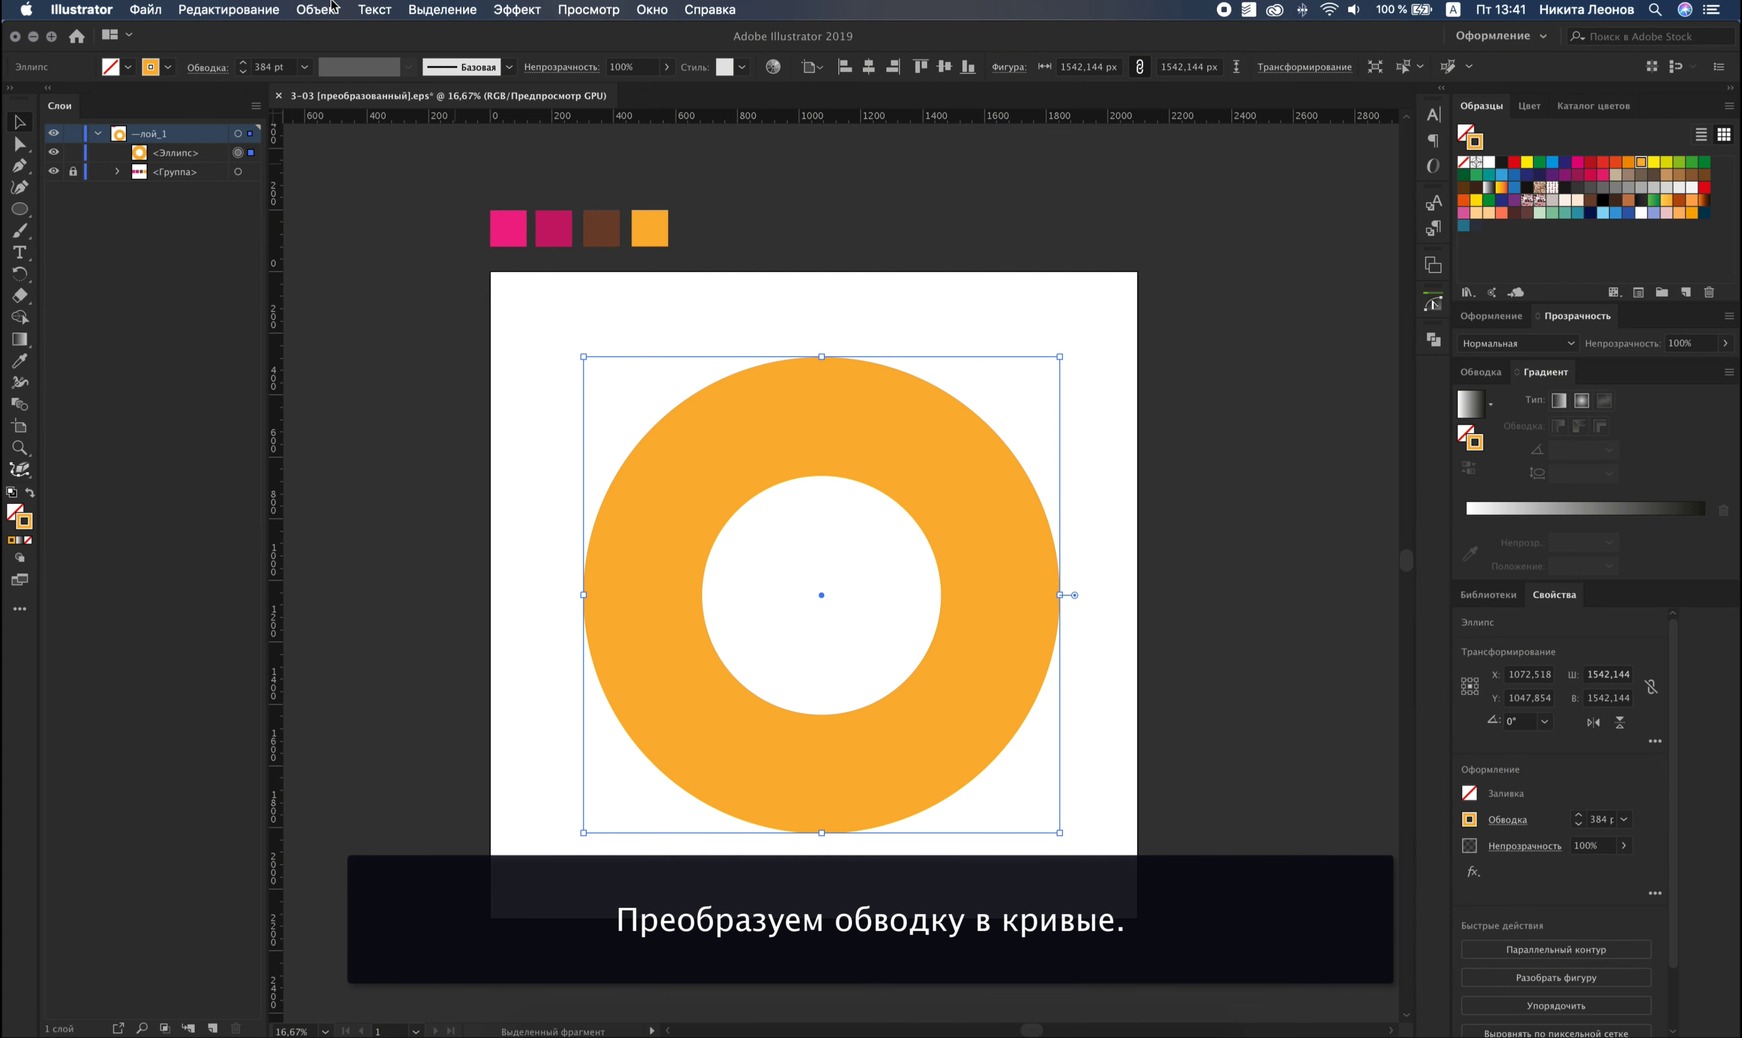
# Outline the ring's stroke so it becomes a filled shape.
pyautogui.click(333, 7)
pyautogui.moveTo(327, 395)
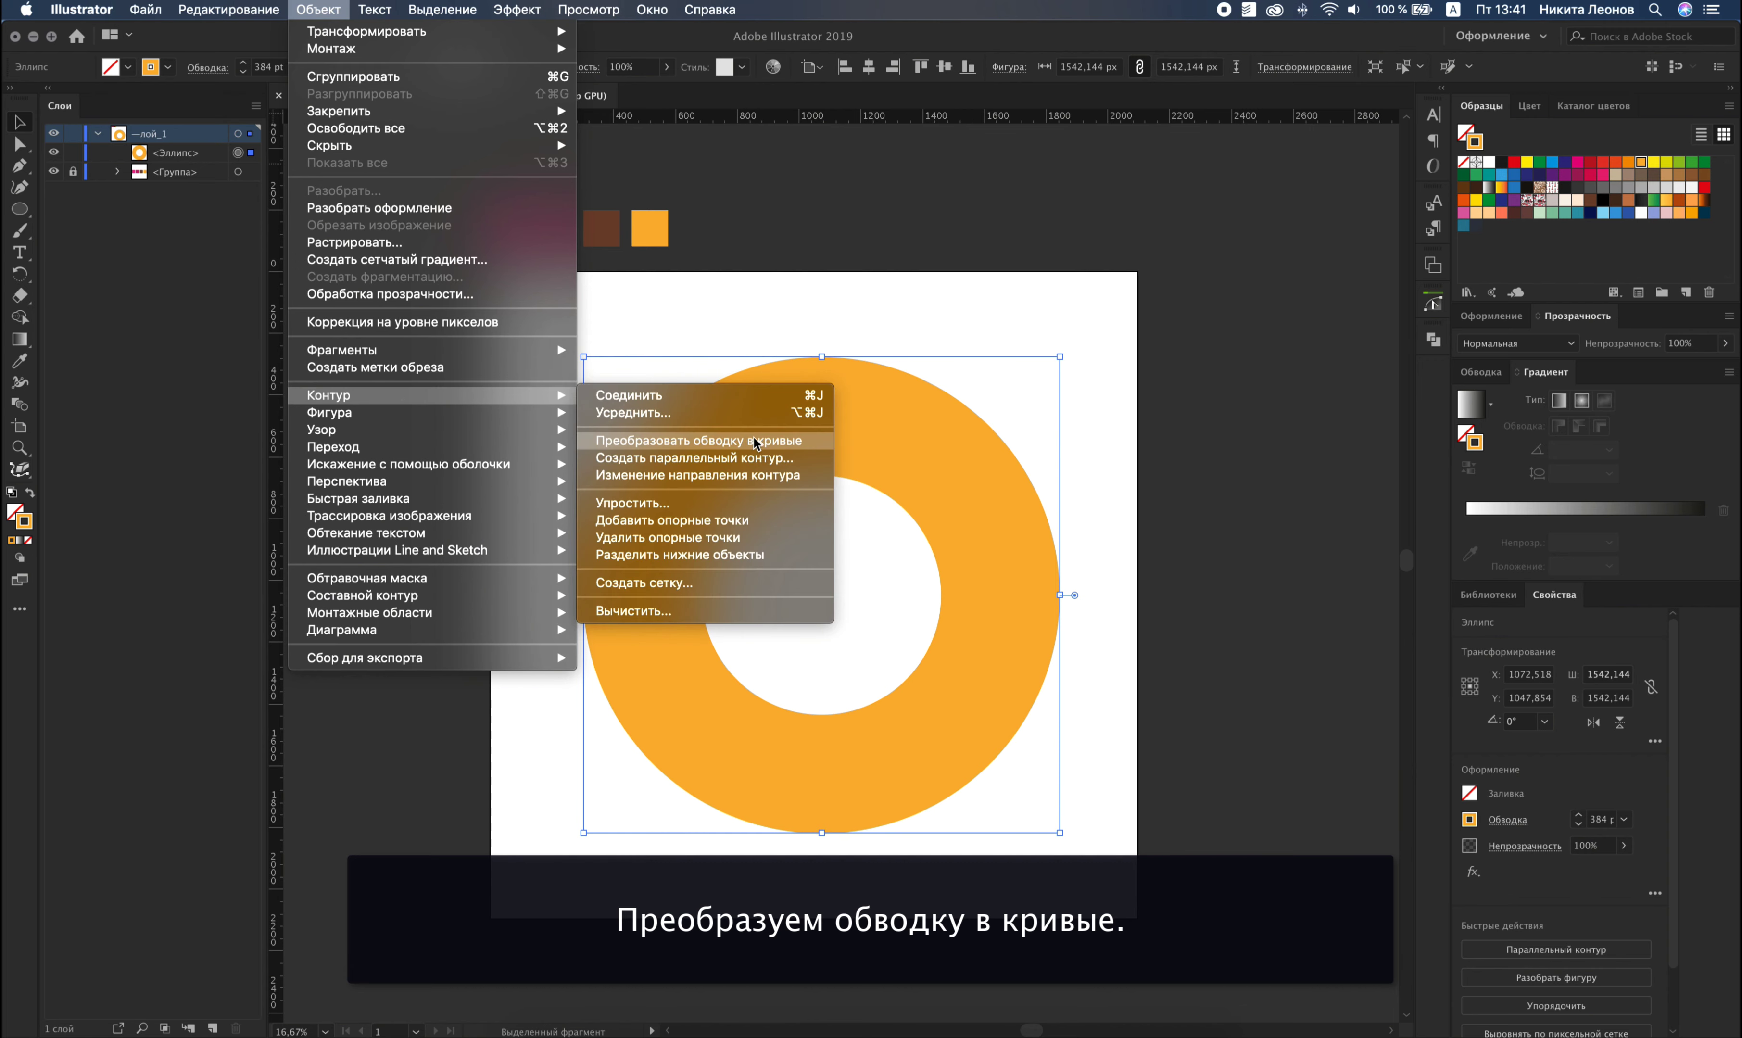
pyautogui.click(758, 441)
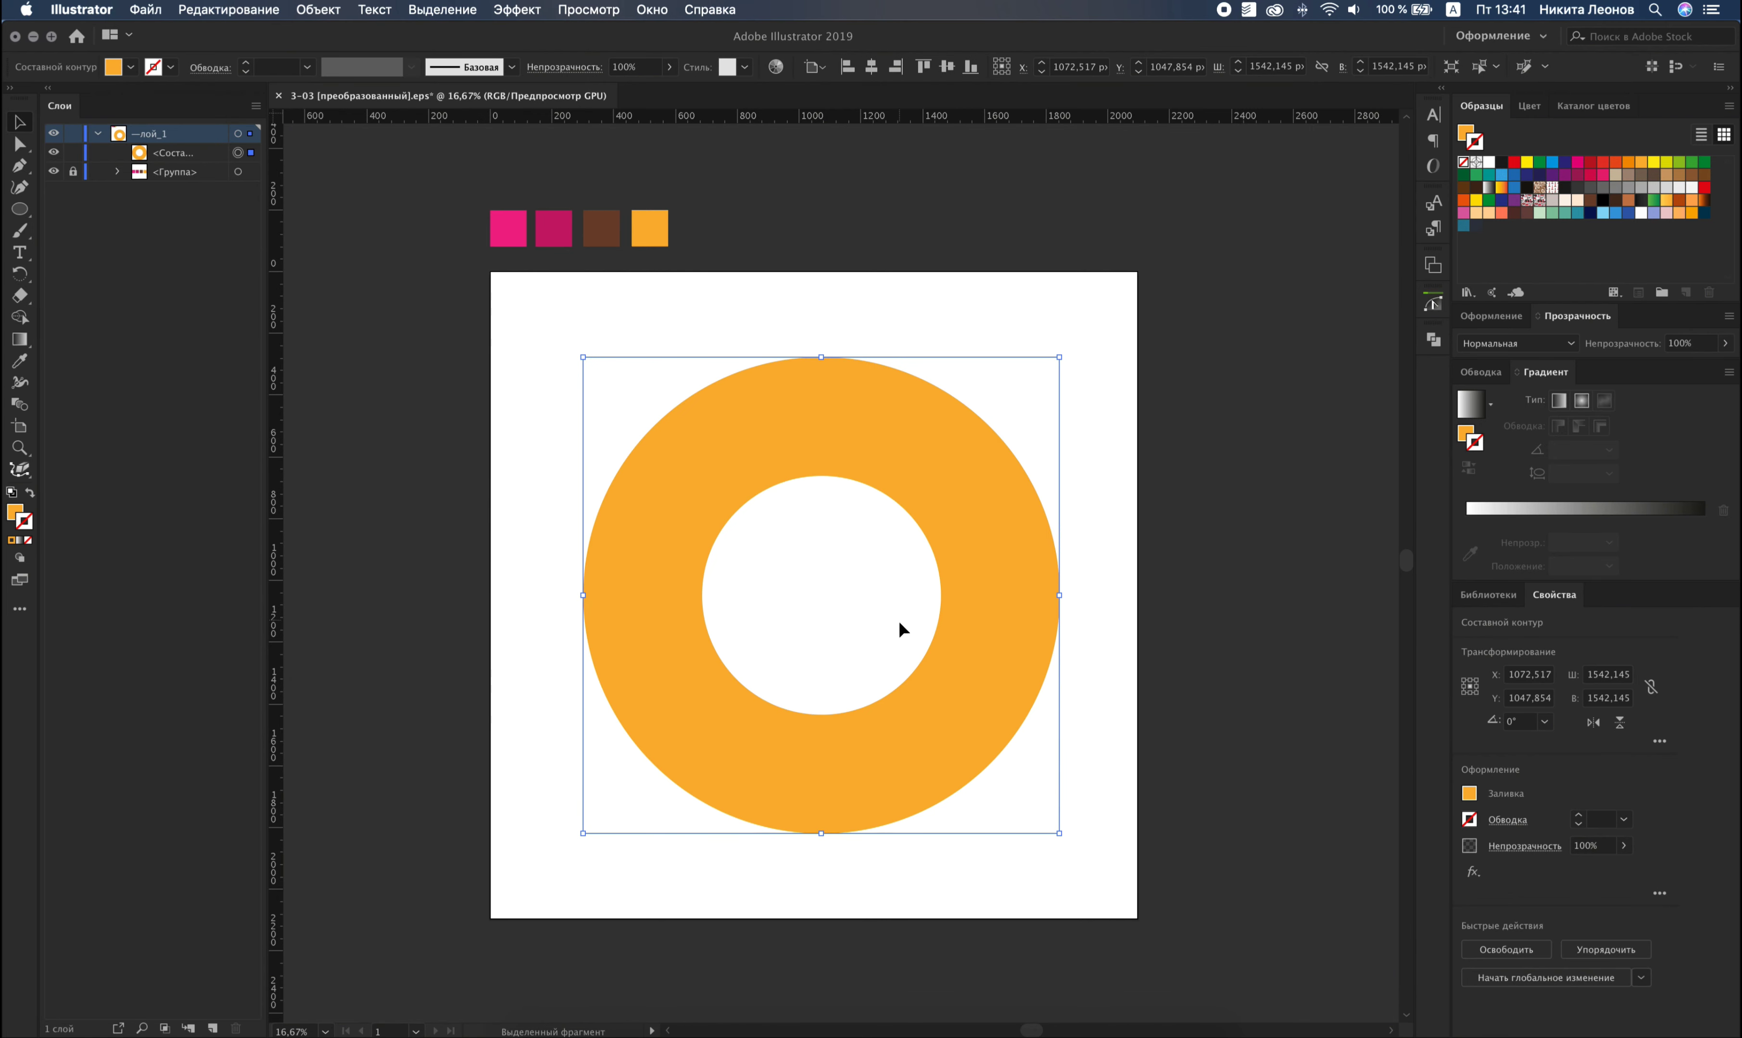
pyautogui.scroll(-3, 898, 619)
pyautogui.scroll(3, 881, 618)
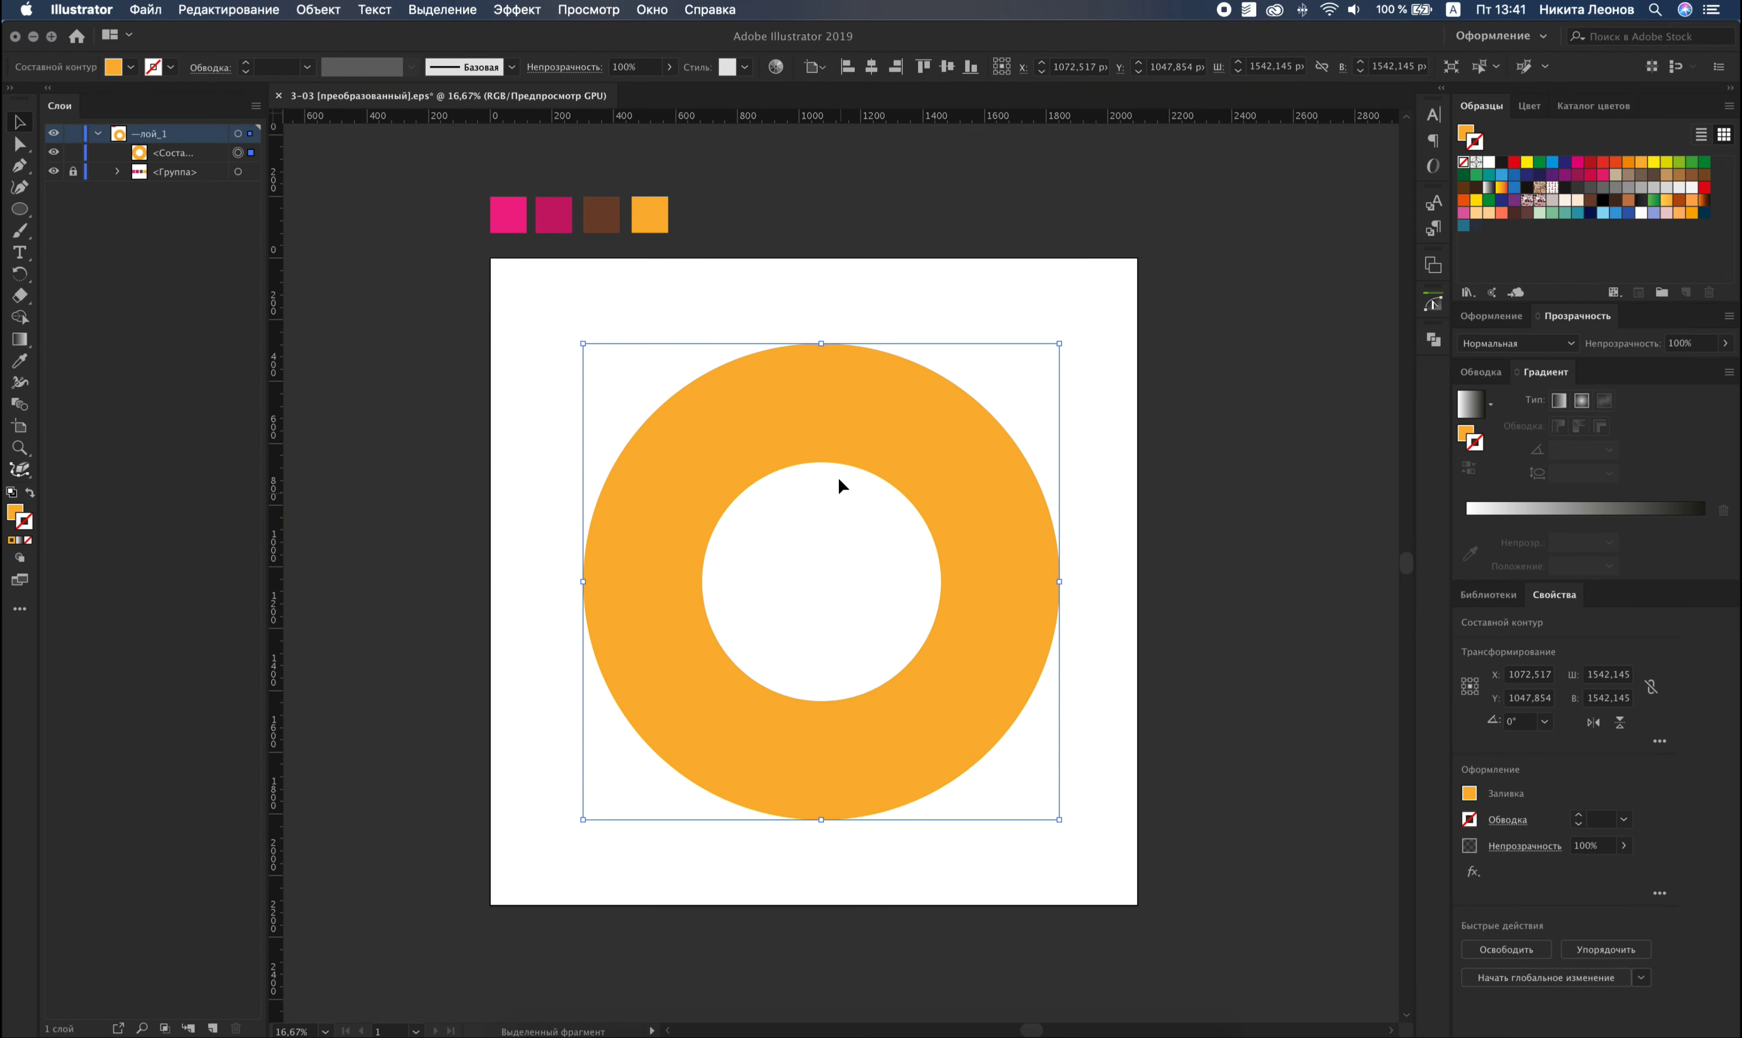
# Fill the ring with an orange gradient whose end stop is darkened to brown using HSB sliders.
pyautogui.click(1465, 132)
pyautogui.moveTo(1468, 135); pyautogui.dragTo(1467, 519)
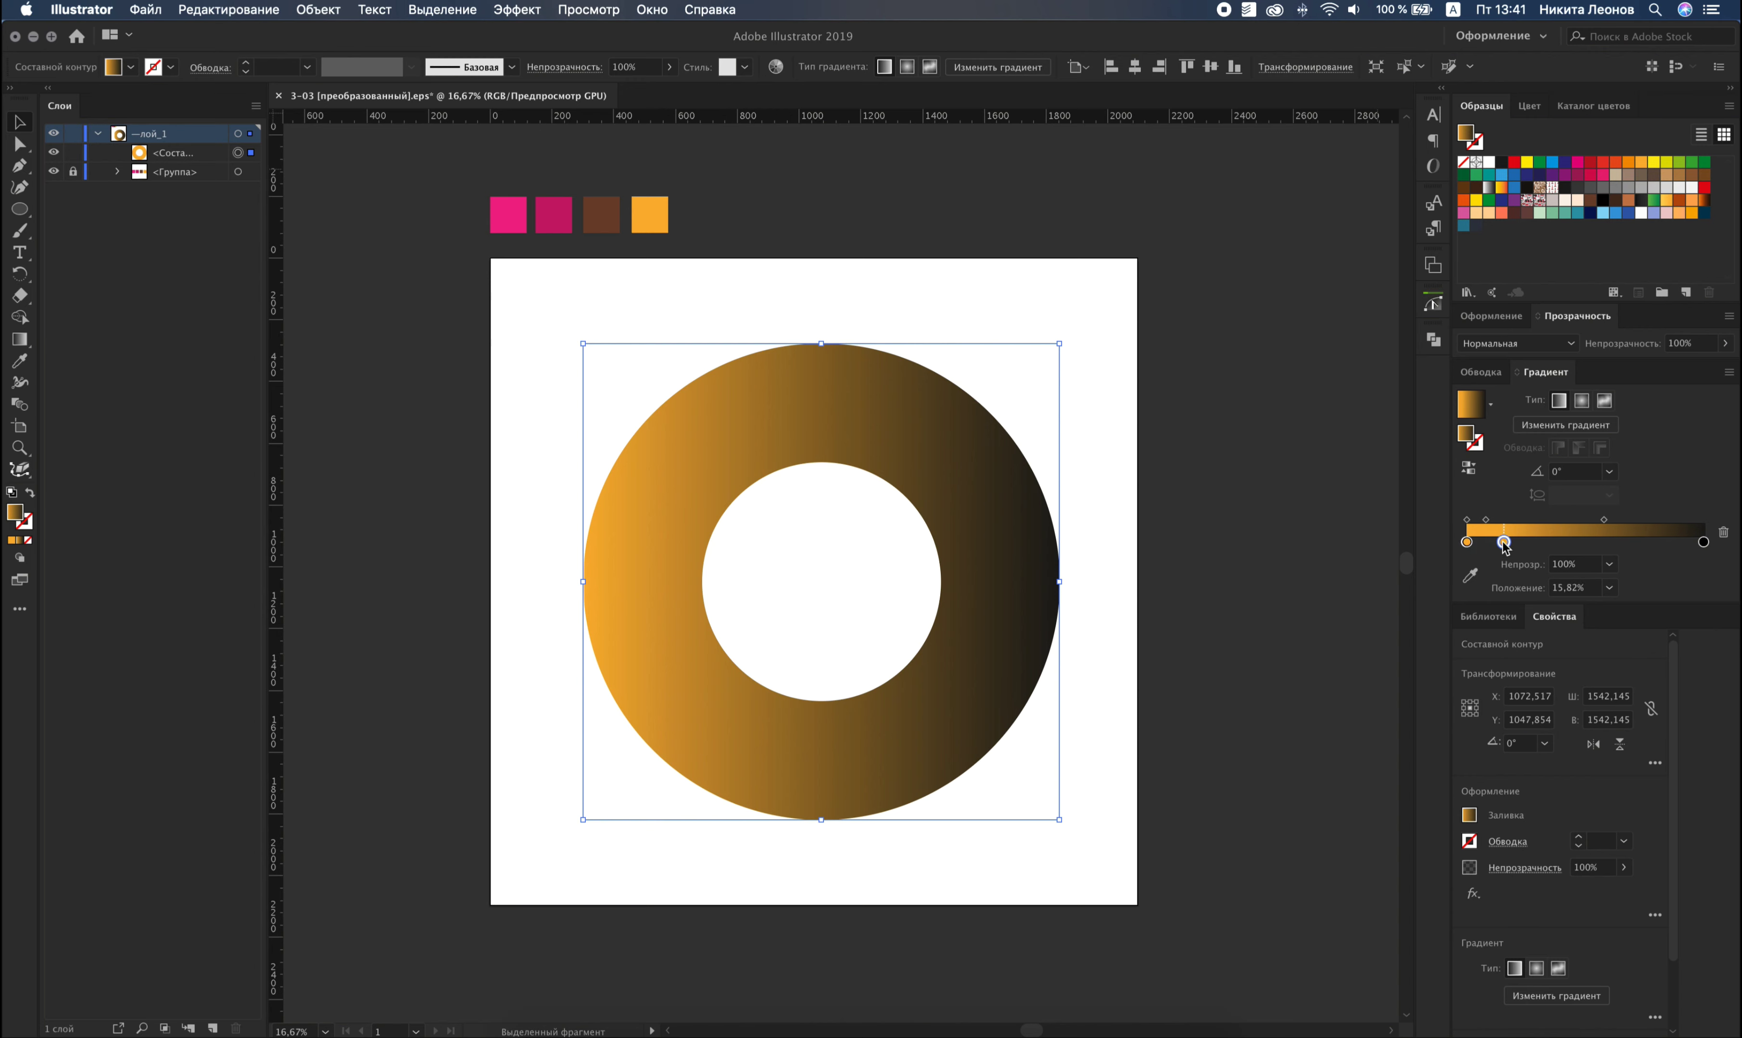
pyautogui.click(1722, 531)
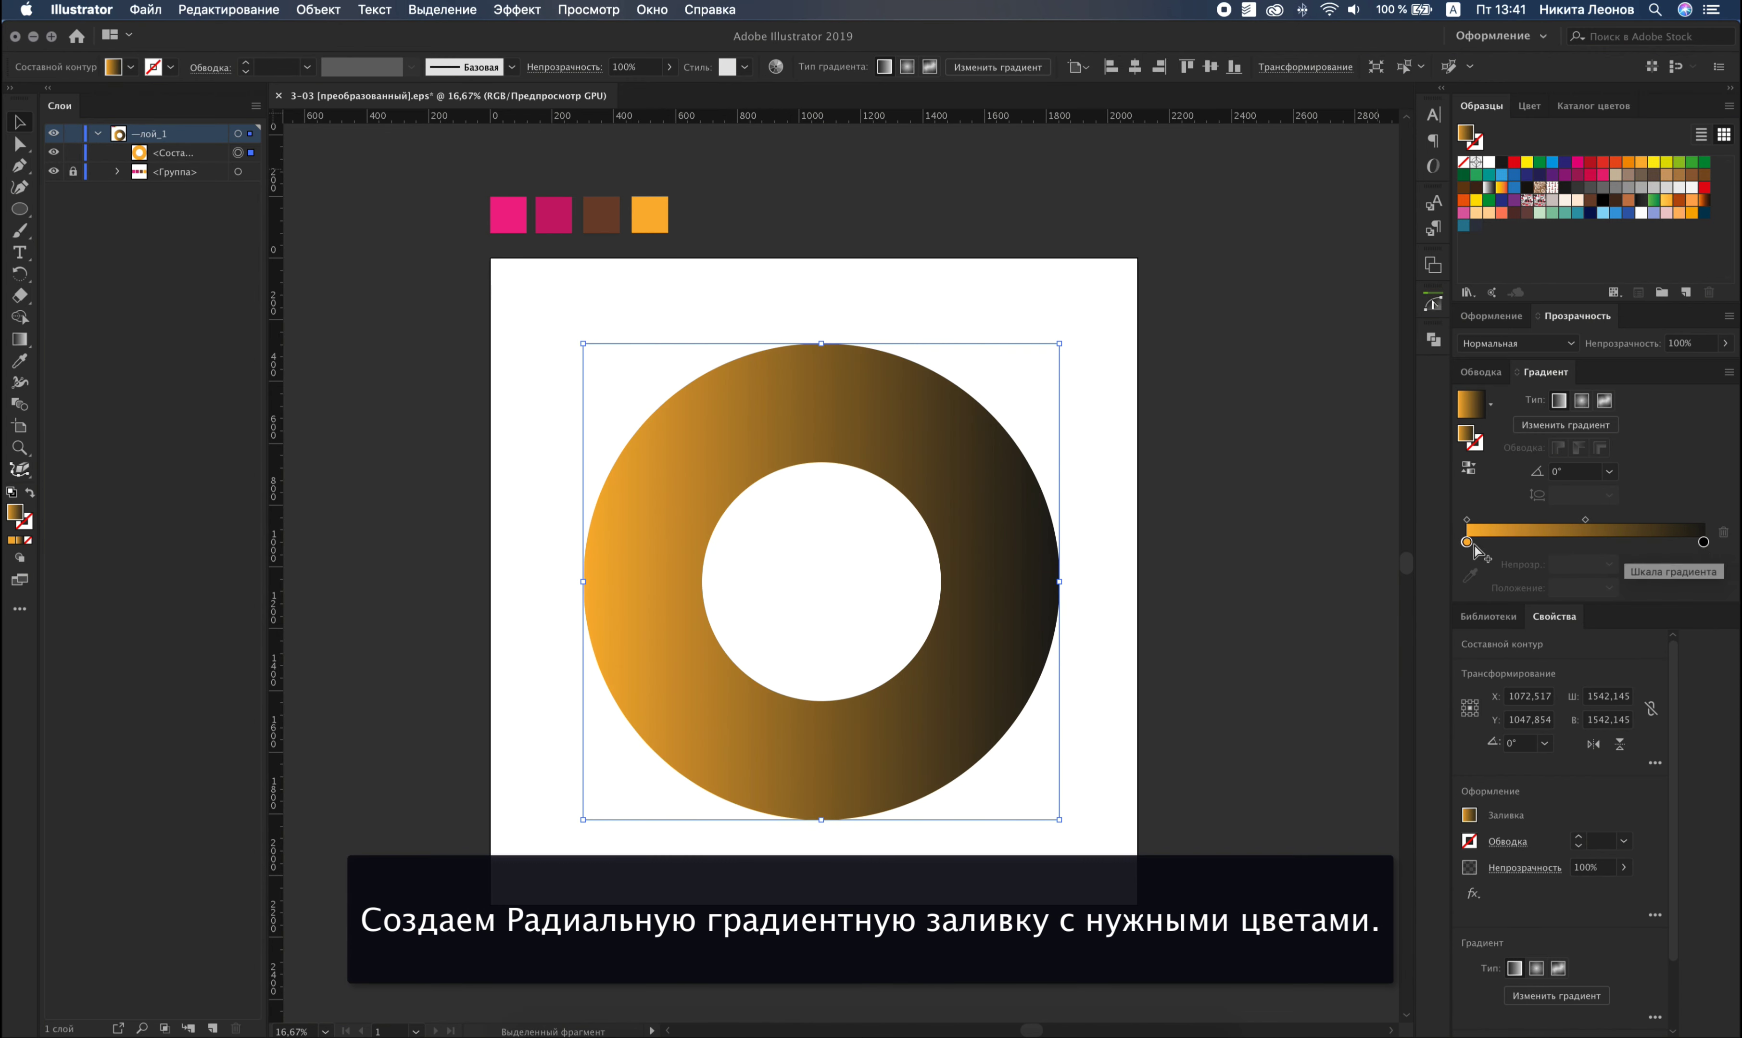
pyautogui.moveTo(1484, 541); pyautogui.dragTo(1722, 550)
pyautogui.click(1702, 541)
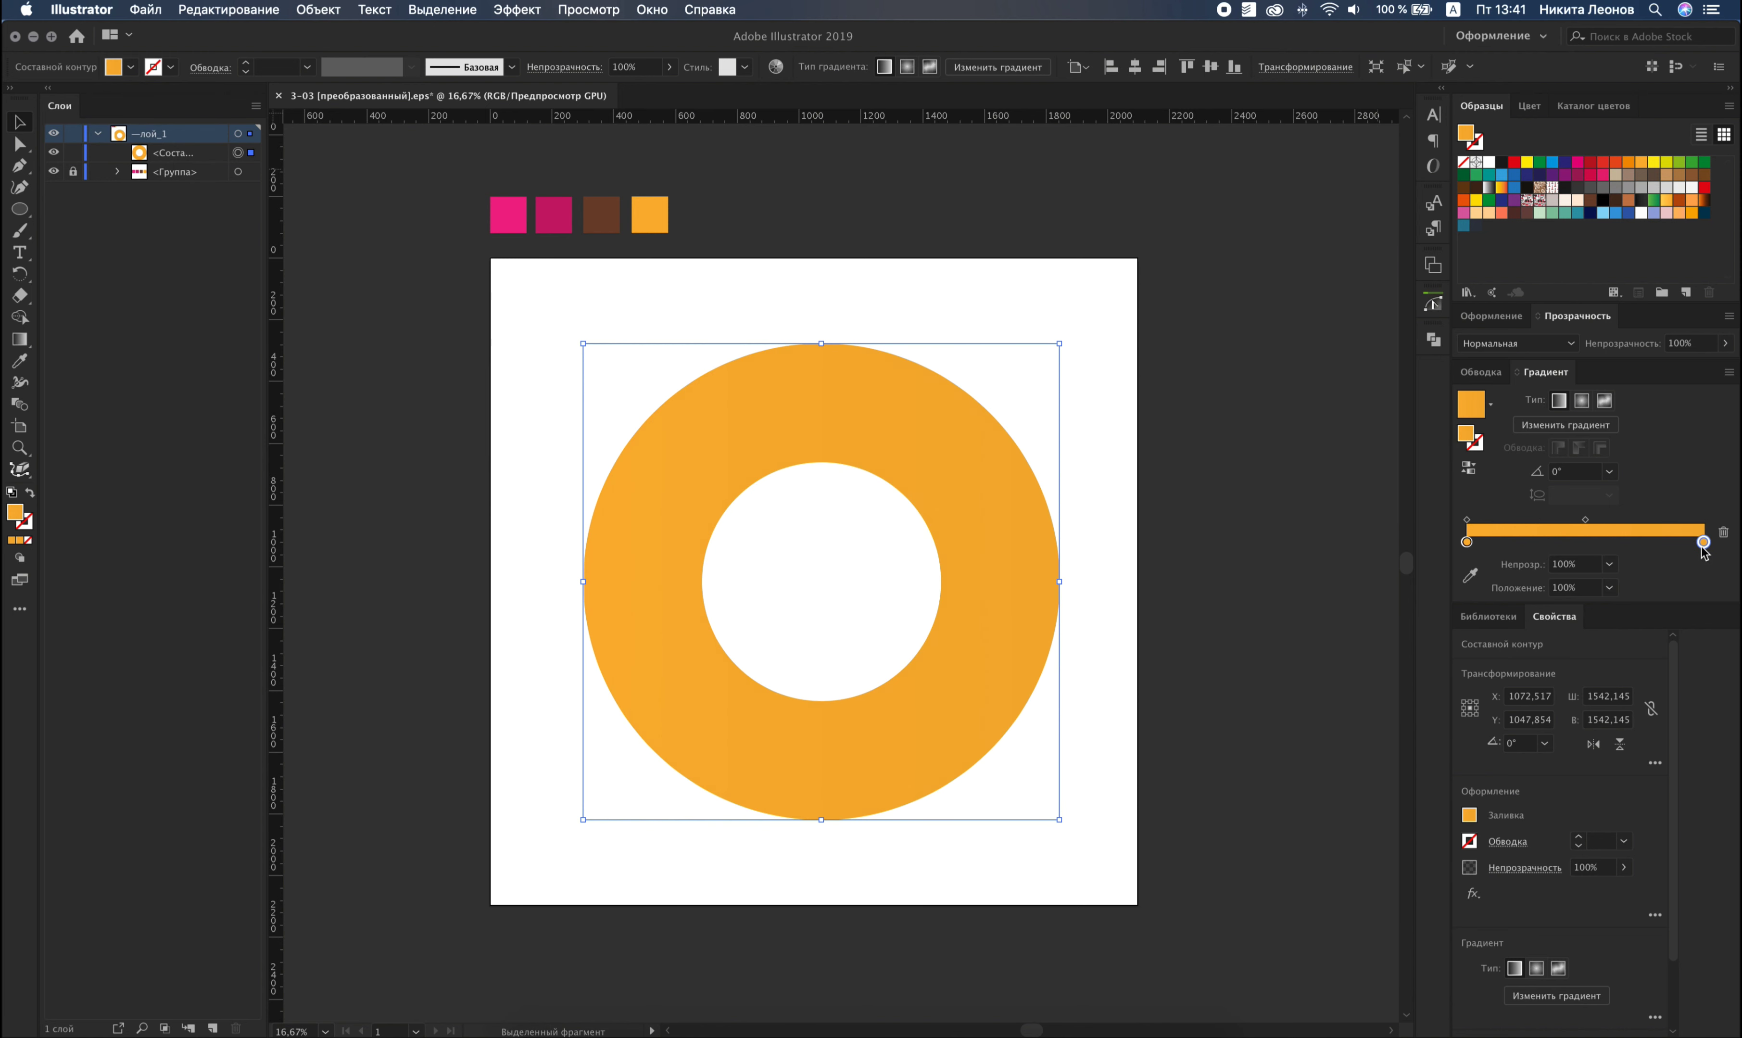
pyautogui.doubleClick(1702, 542)
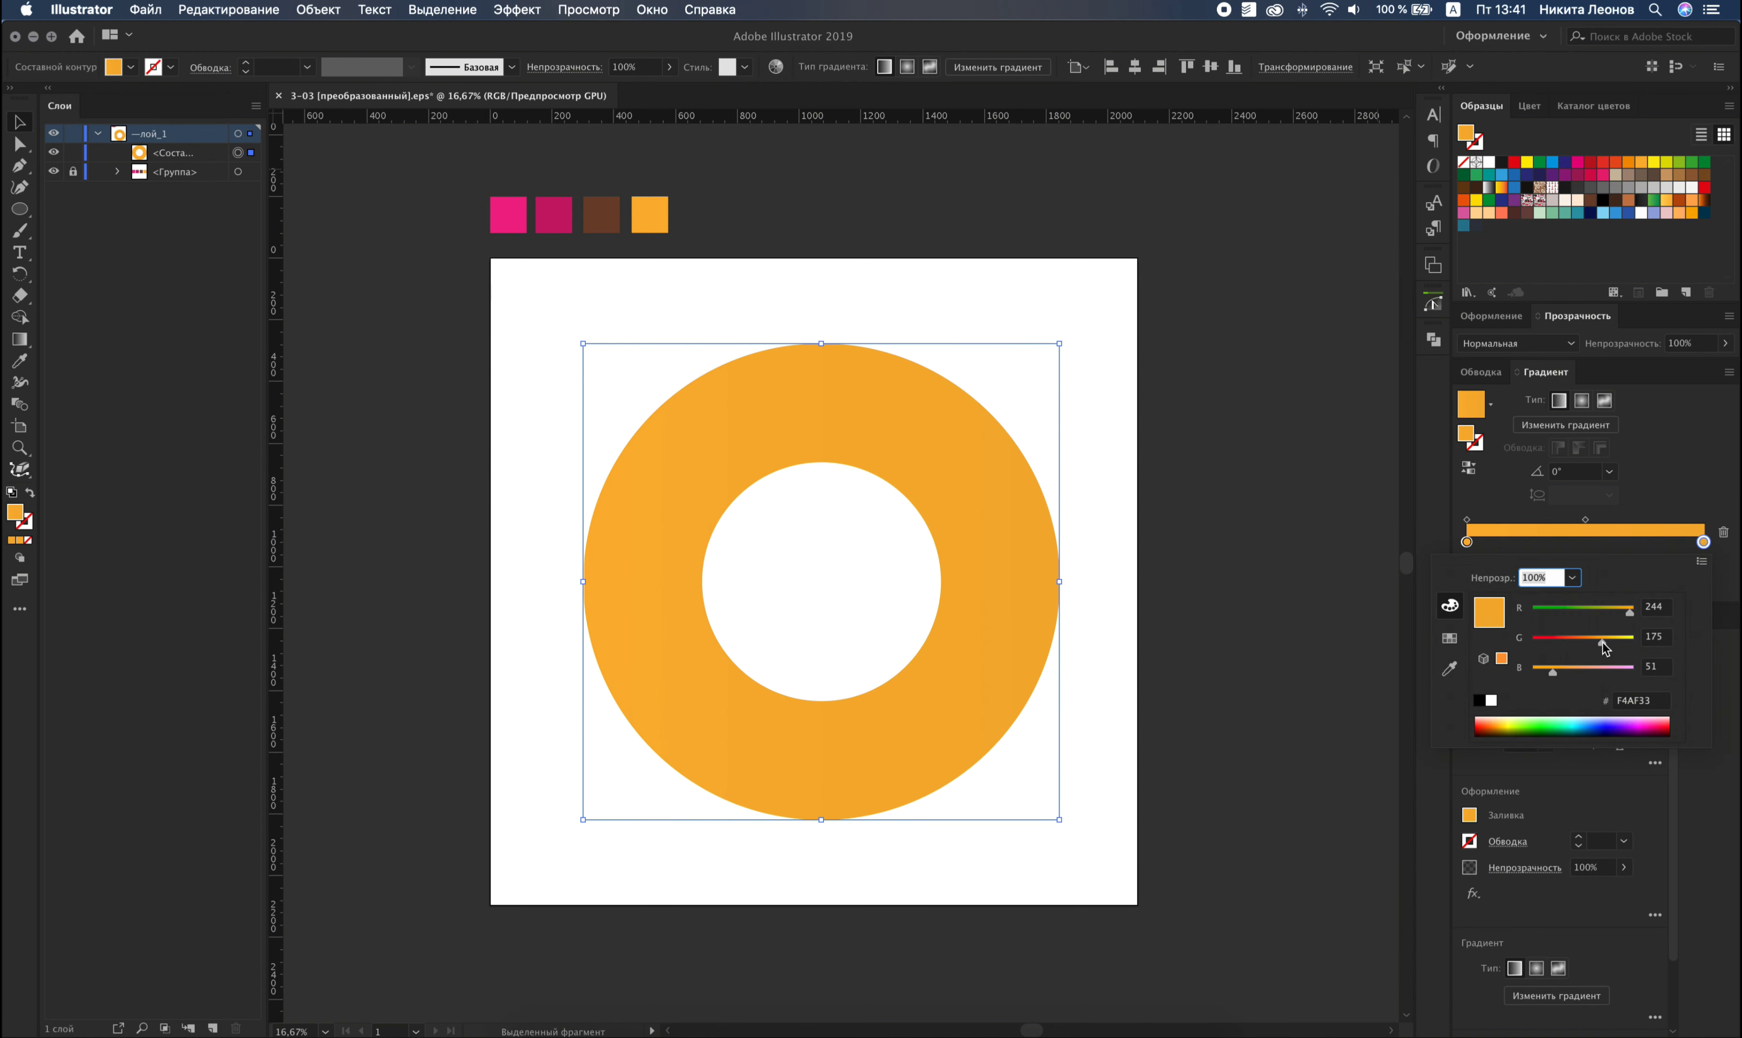
pyautogui.moveTo(1602, 643); pyautogui.dragTo(1595, 643)
pyautogui.click(1701, 561)
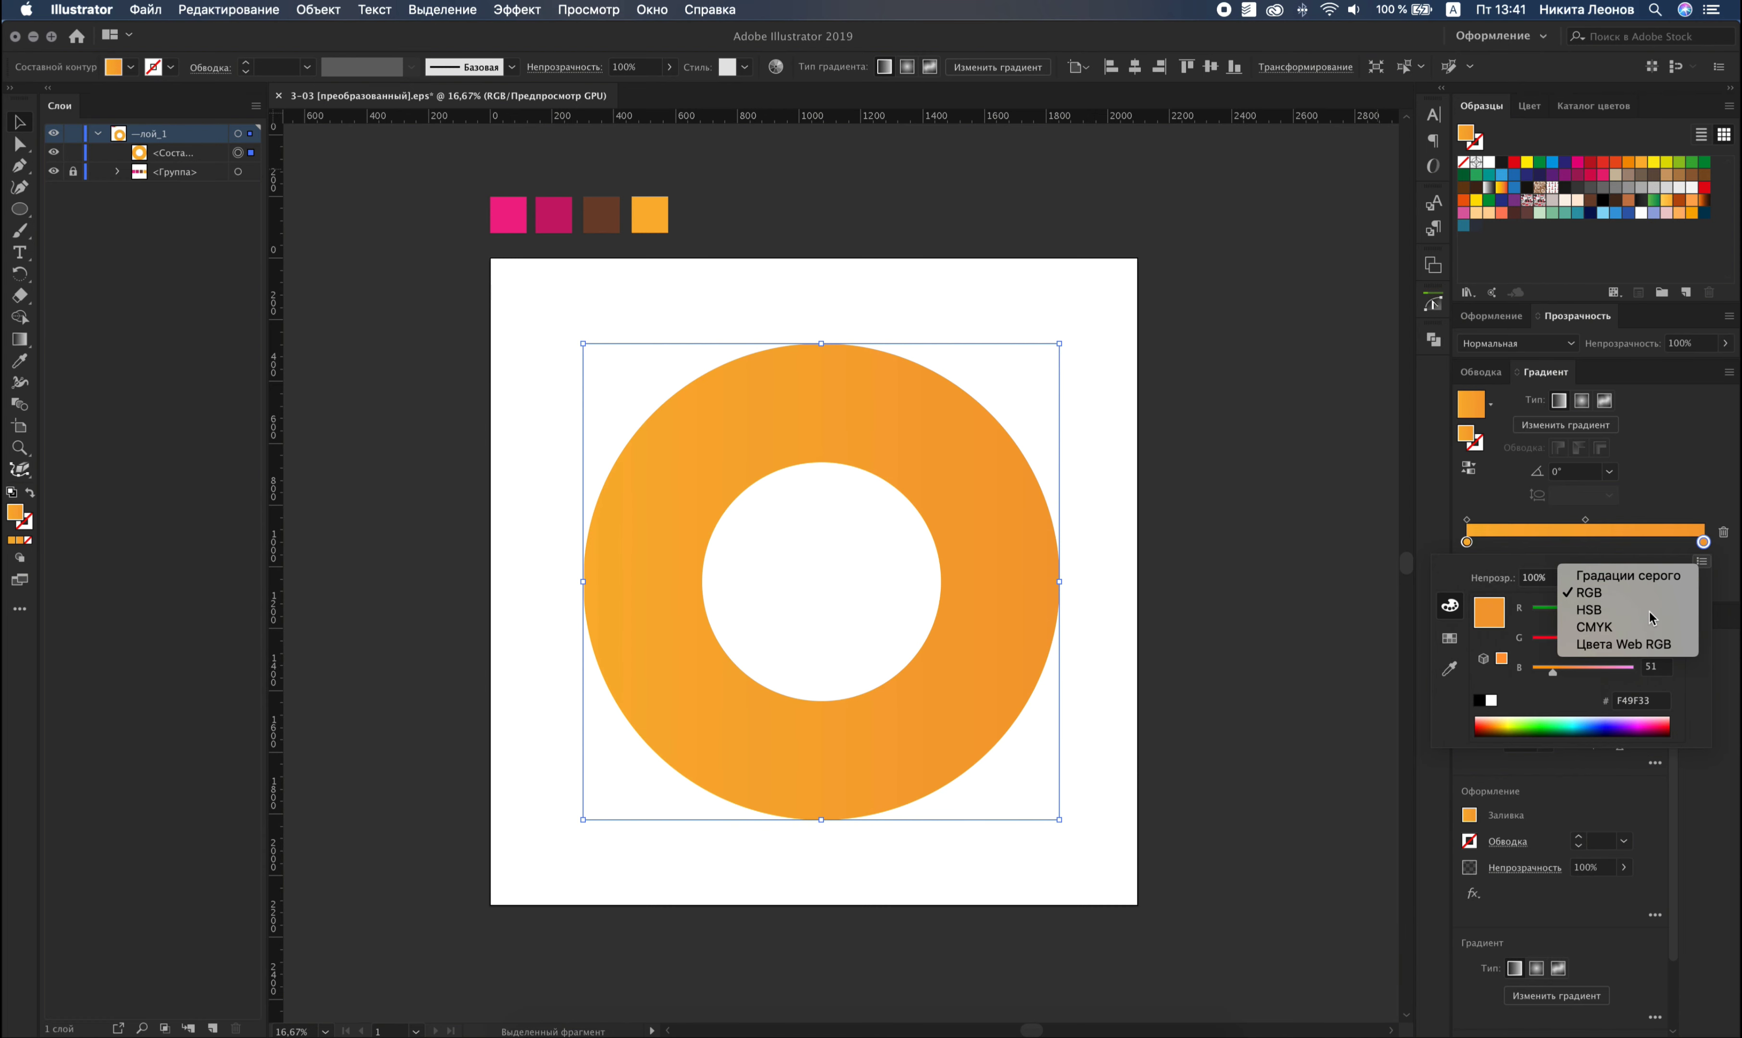
pyautogui.click(1648, 611)
pyautogui.moveTo(1627, 681); pyautogui.dragTo(1584, 674)
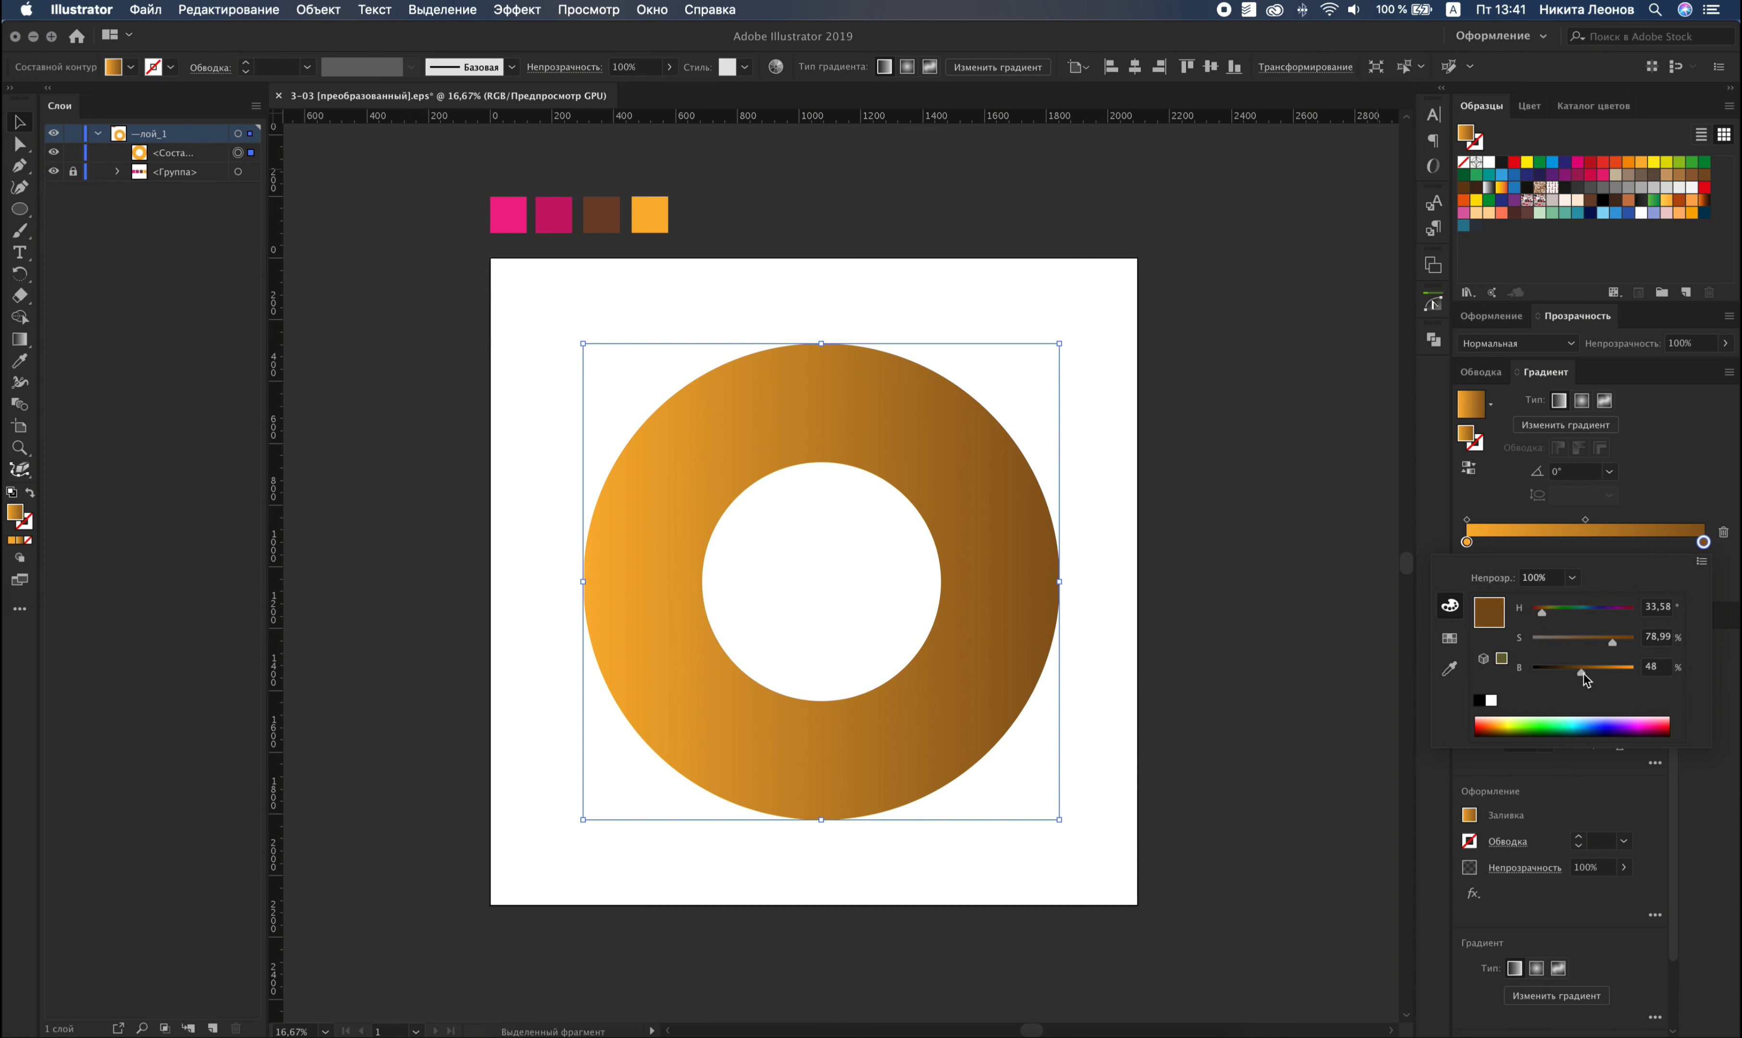
# Make the gradient radial, reversed so the outside is lighter, with the midpoint shifted outward.
pyautogui.click(1581, 400)
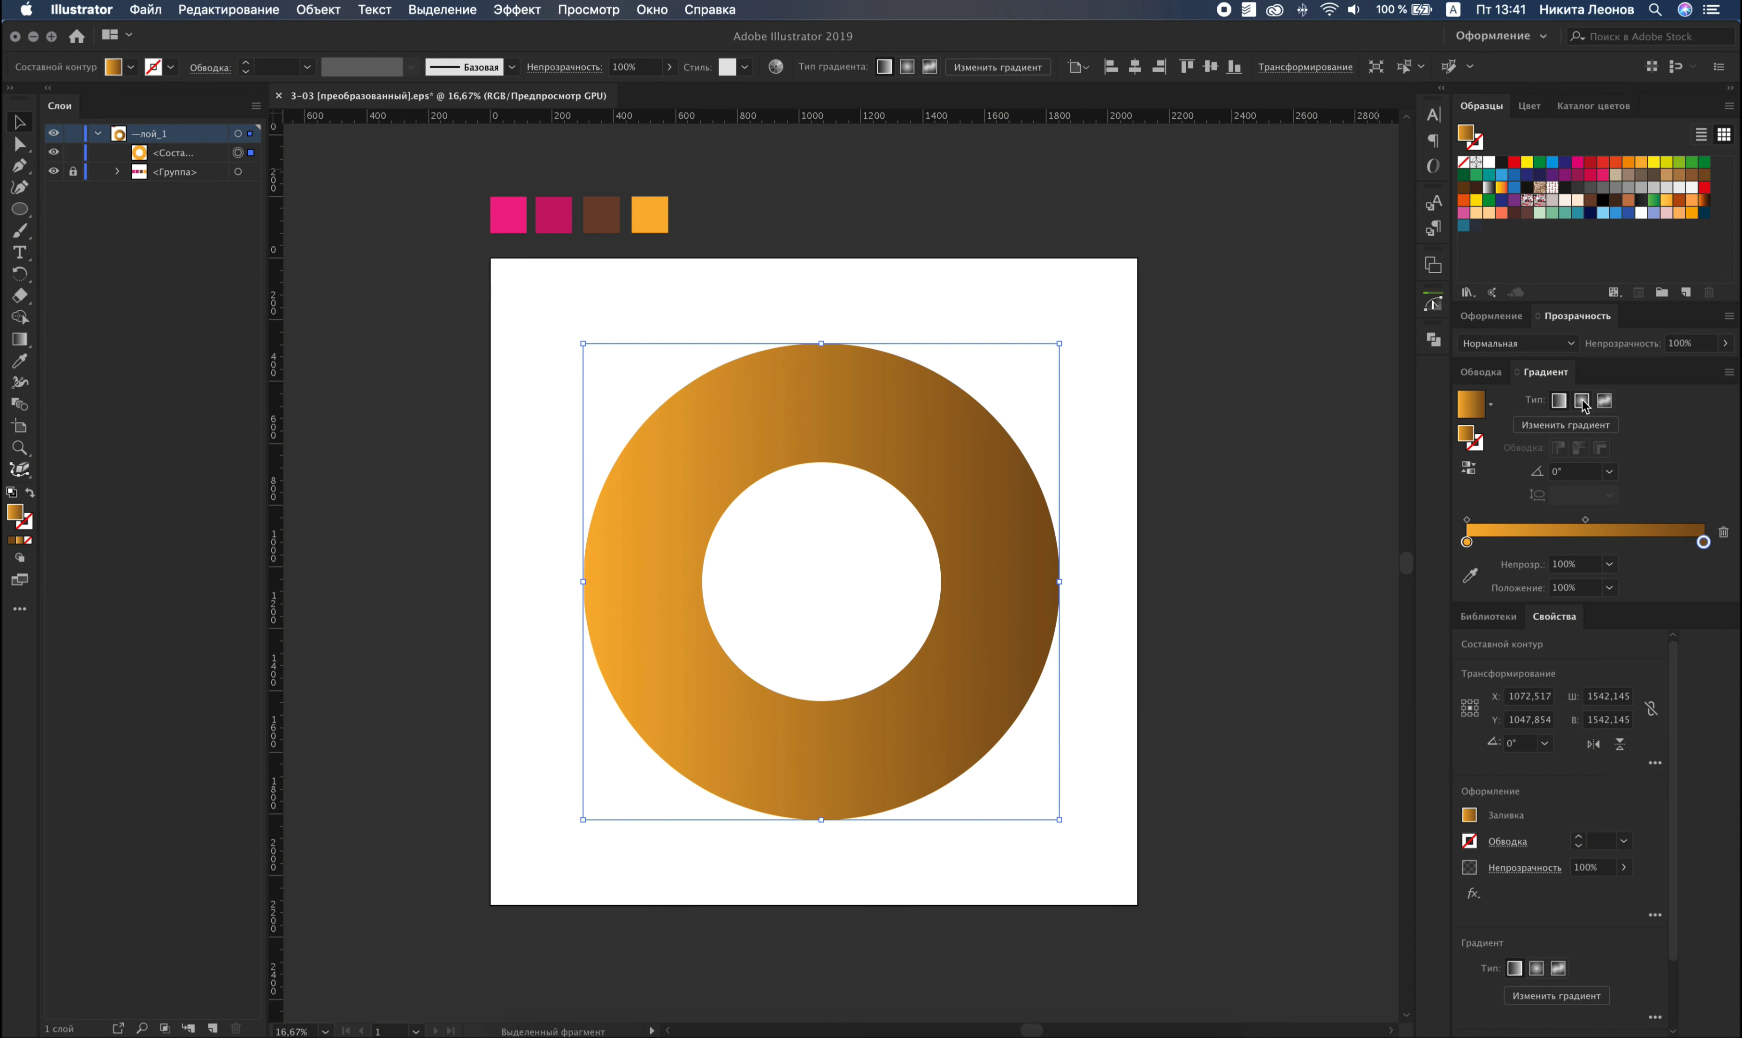
pyautogui.click(1468, 467)
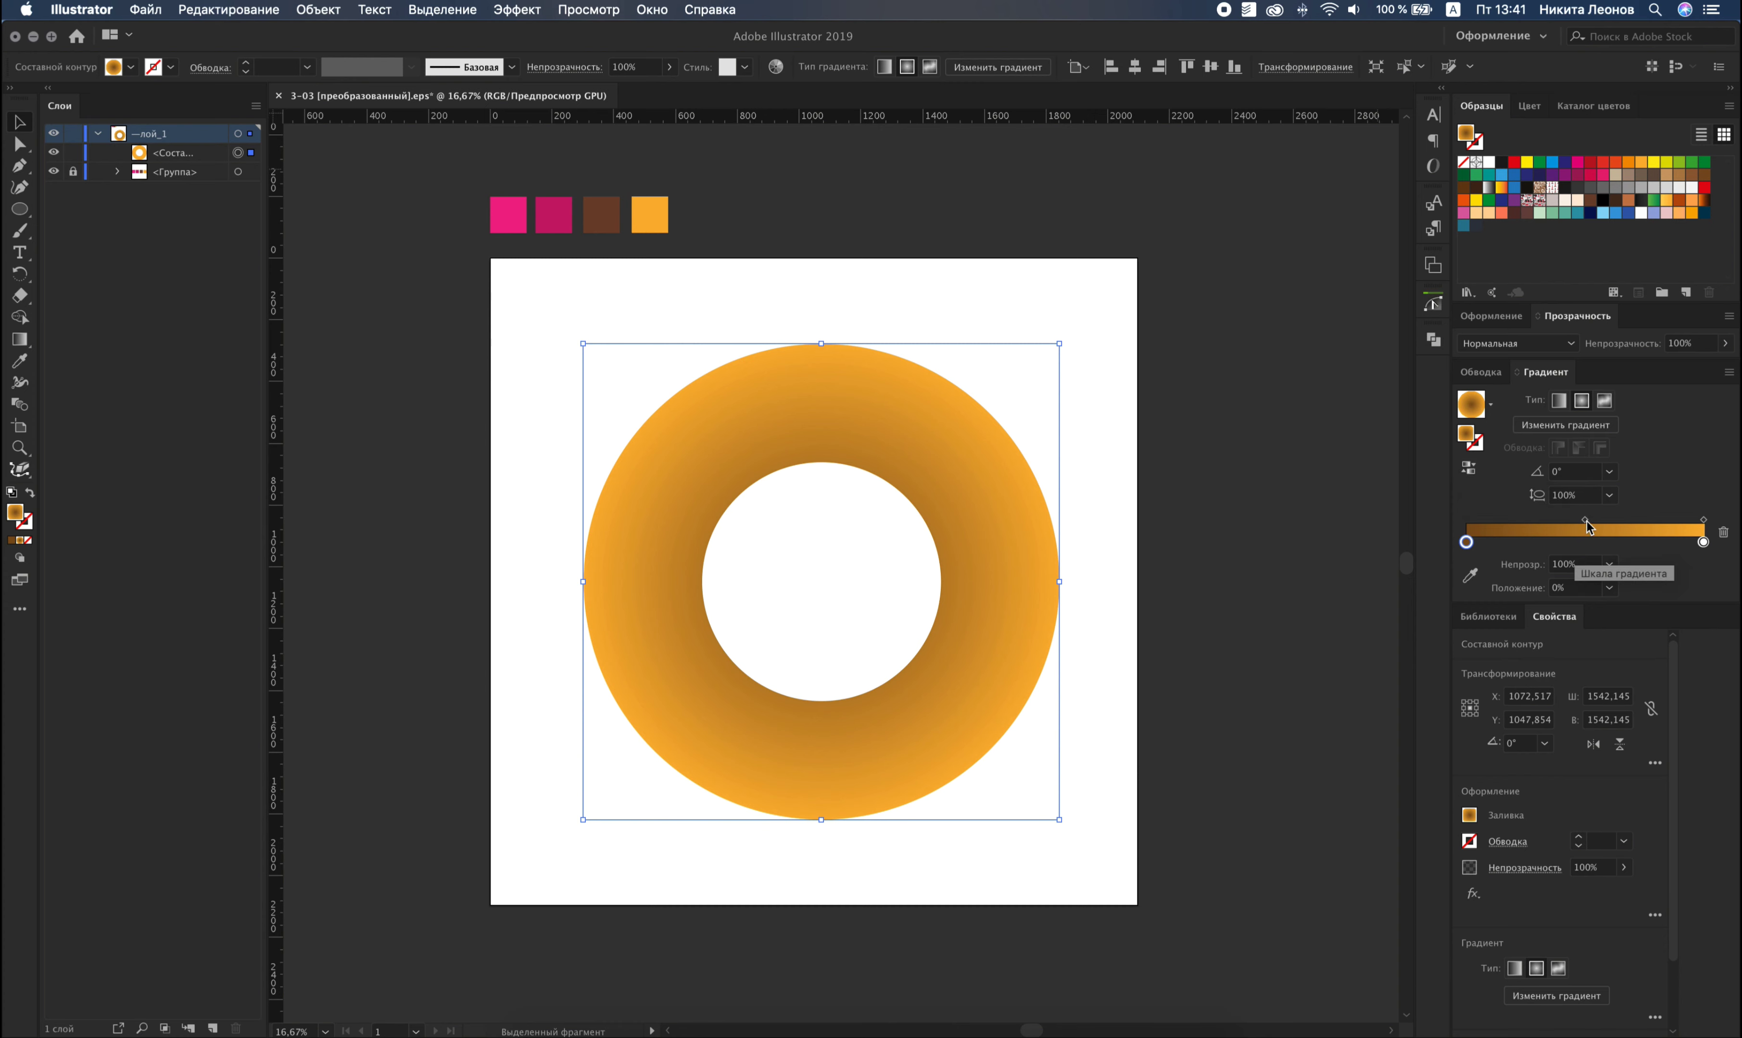
pyautogui.moveTo(1585, 521); pyautogui.dragTo(1605, 519)
# Darken the inner gradient stop and move the midpoint further out to about 66%.
pyautogui.click(1467, 542)
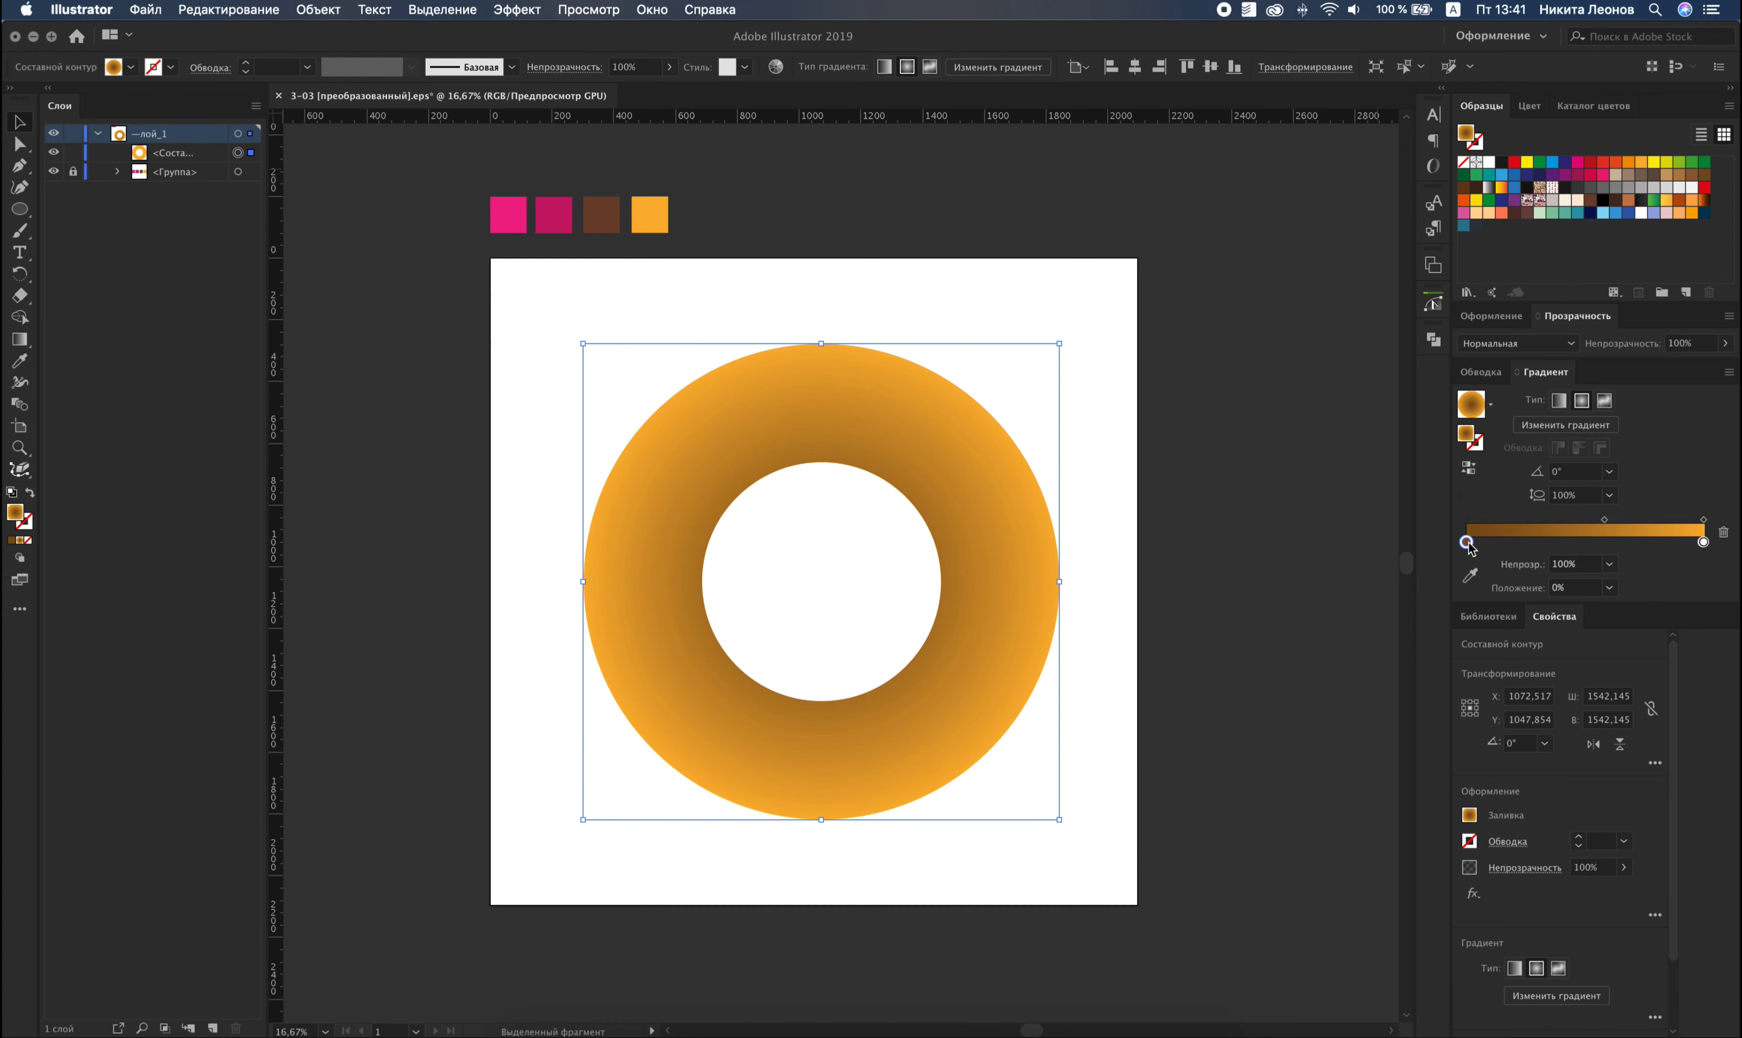
pyautogui.doubleClick(1467, 543)
pyautogui.moveTo(1580, 673)
pyautogui.mouseDown()
pyautogui.moveTo(1630, 647)
pyautogui.moveTo(1561, 672)
pyautogui.mouseUp()
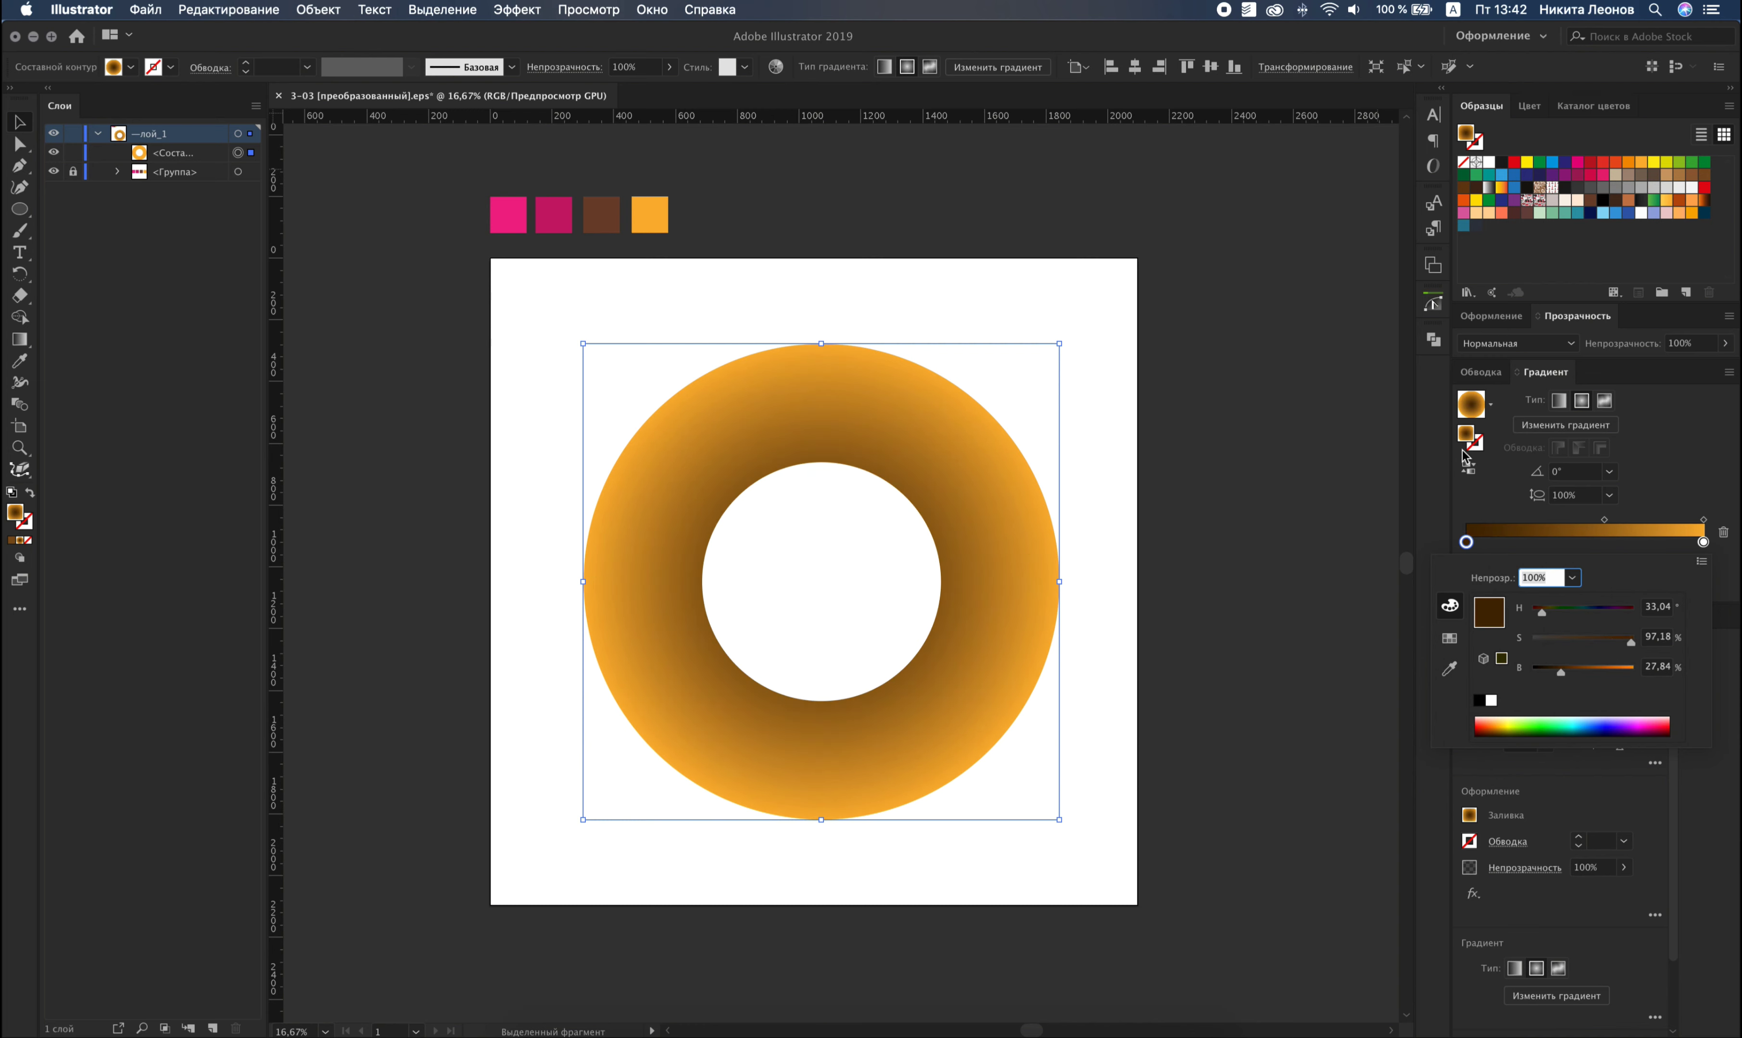
pyautogui.moveTo(1606, 519); pyautogui.dragTo(1614, 518)
# Copy the donut ring and paste a duplicate in place on top (Cmd+C, Cmd+F).
pyautogui.press('g')
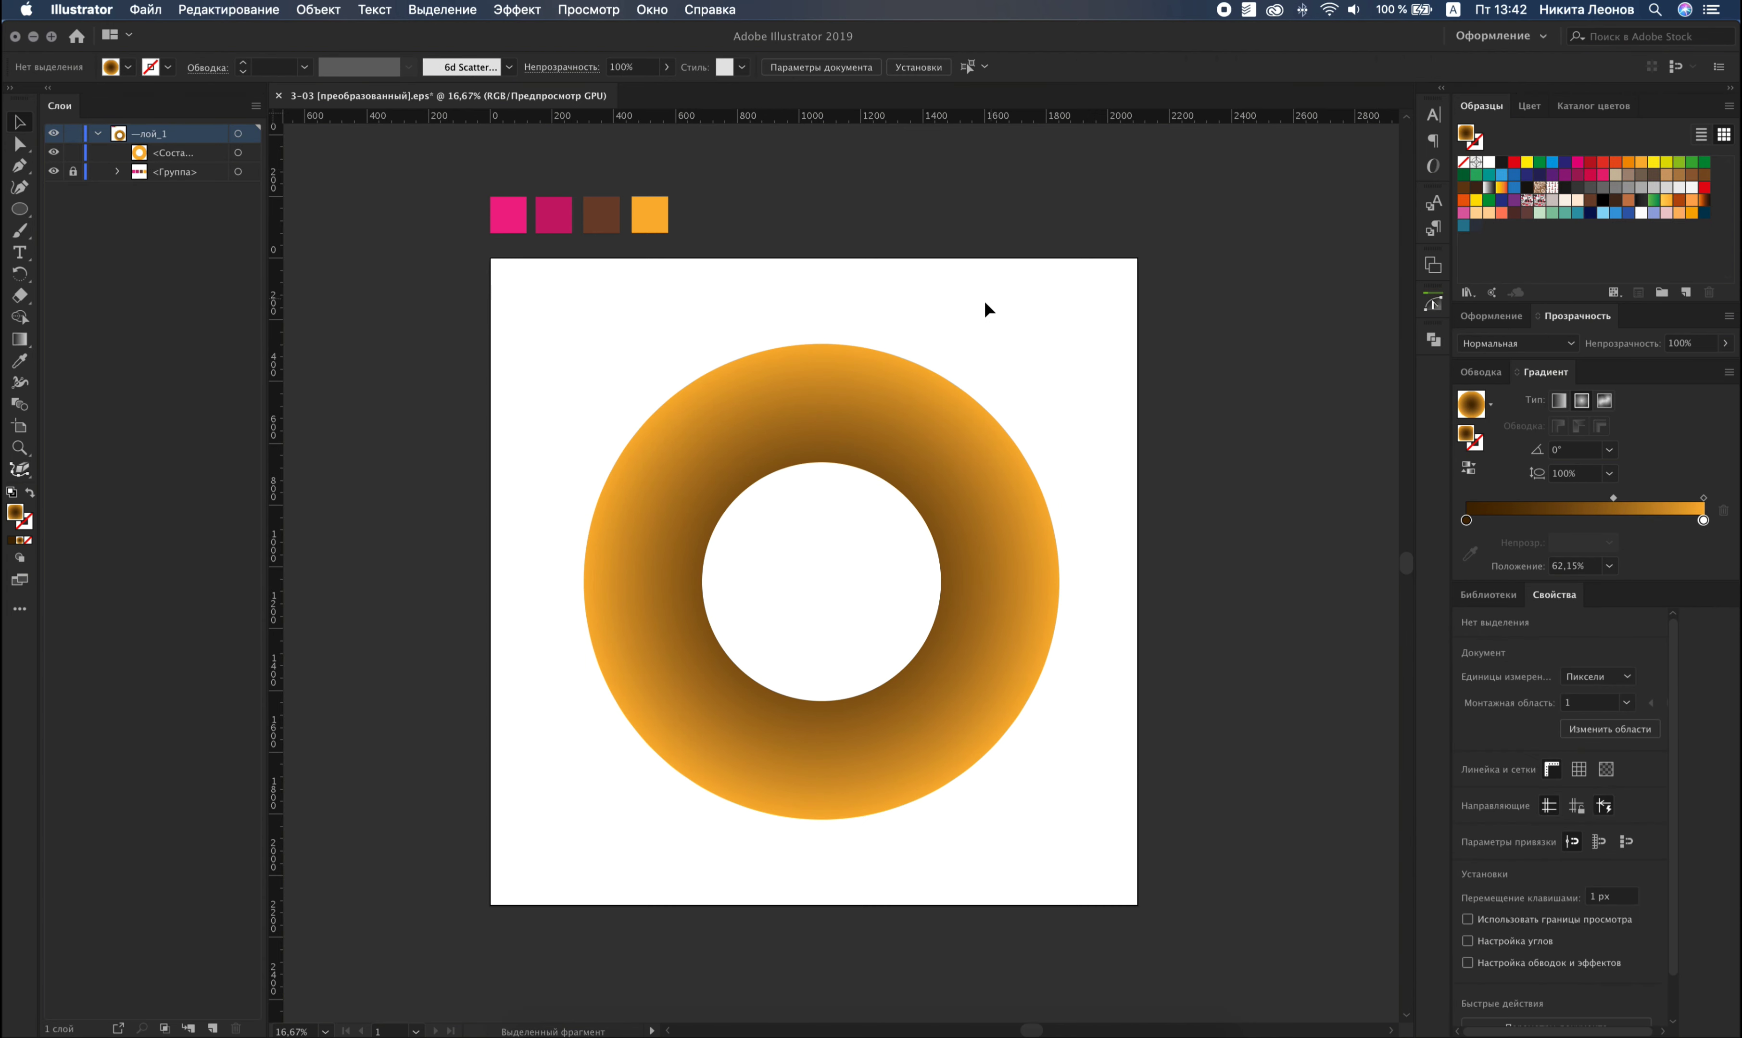
pyautogui.press('v')
pyautogui.press('a')
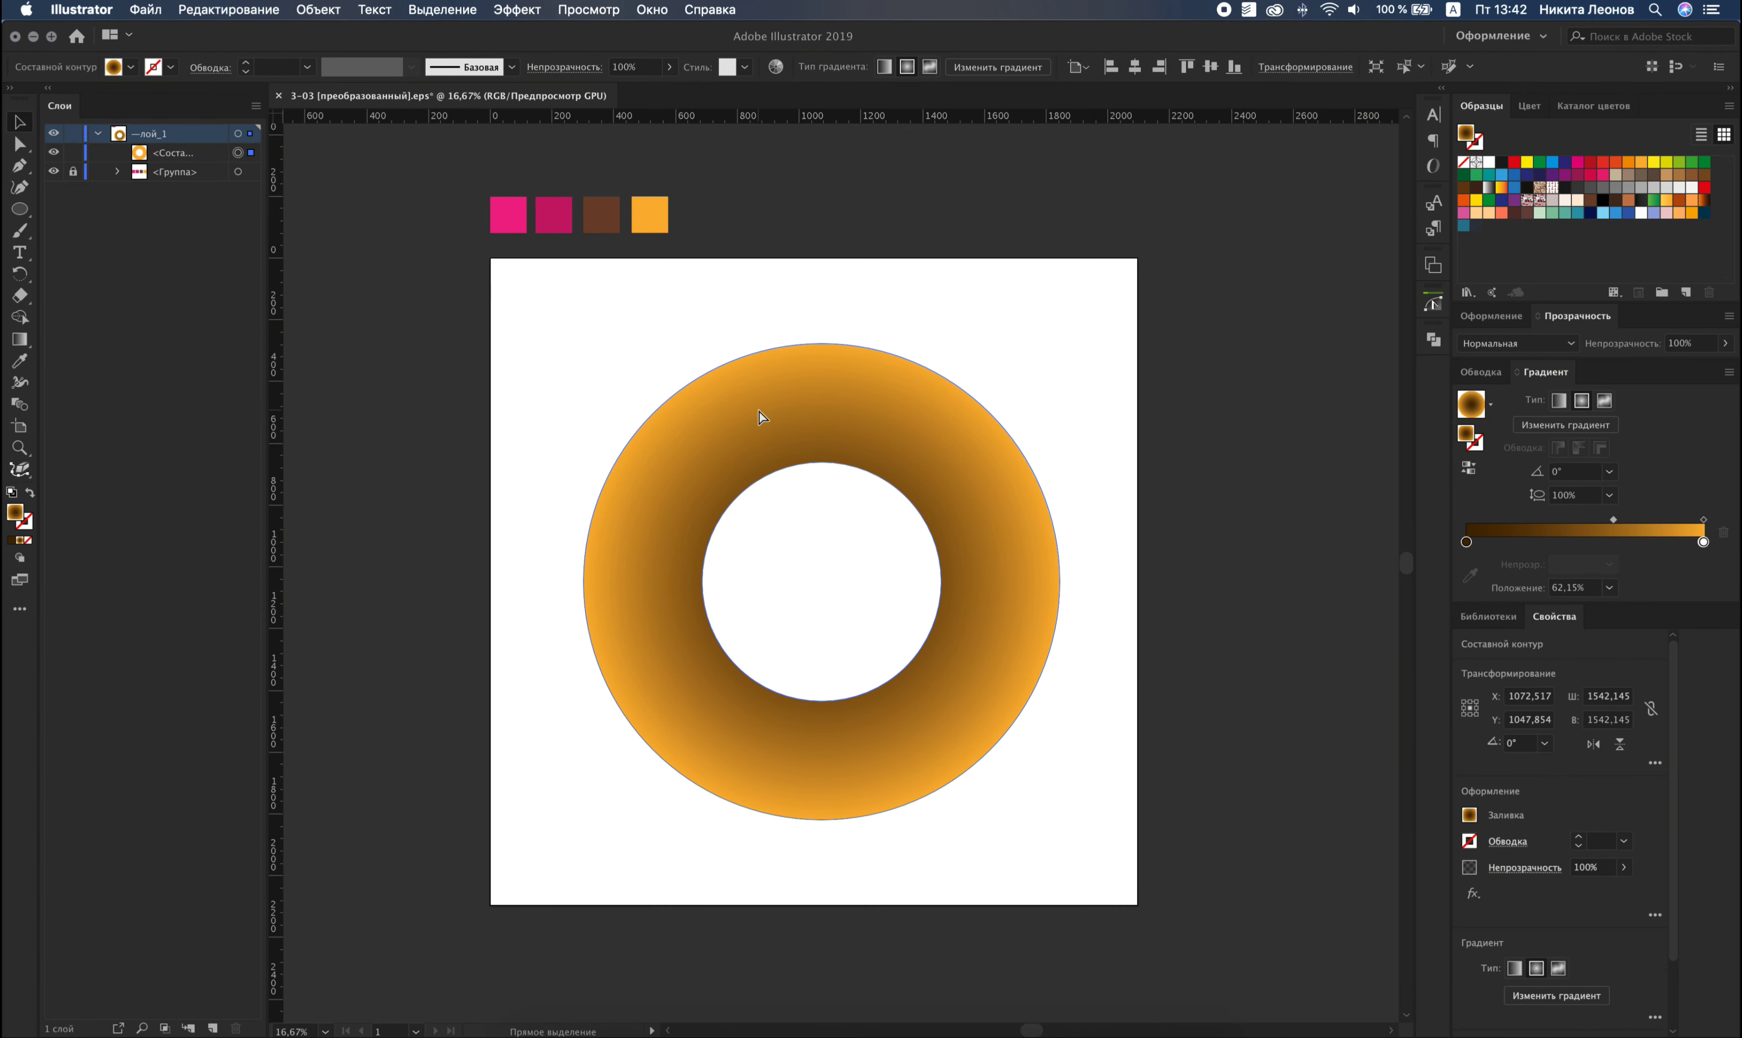
pyautogui.press('v')
pyautogui.press('super+c')
pyautogui.press('super+f')
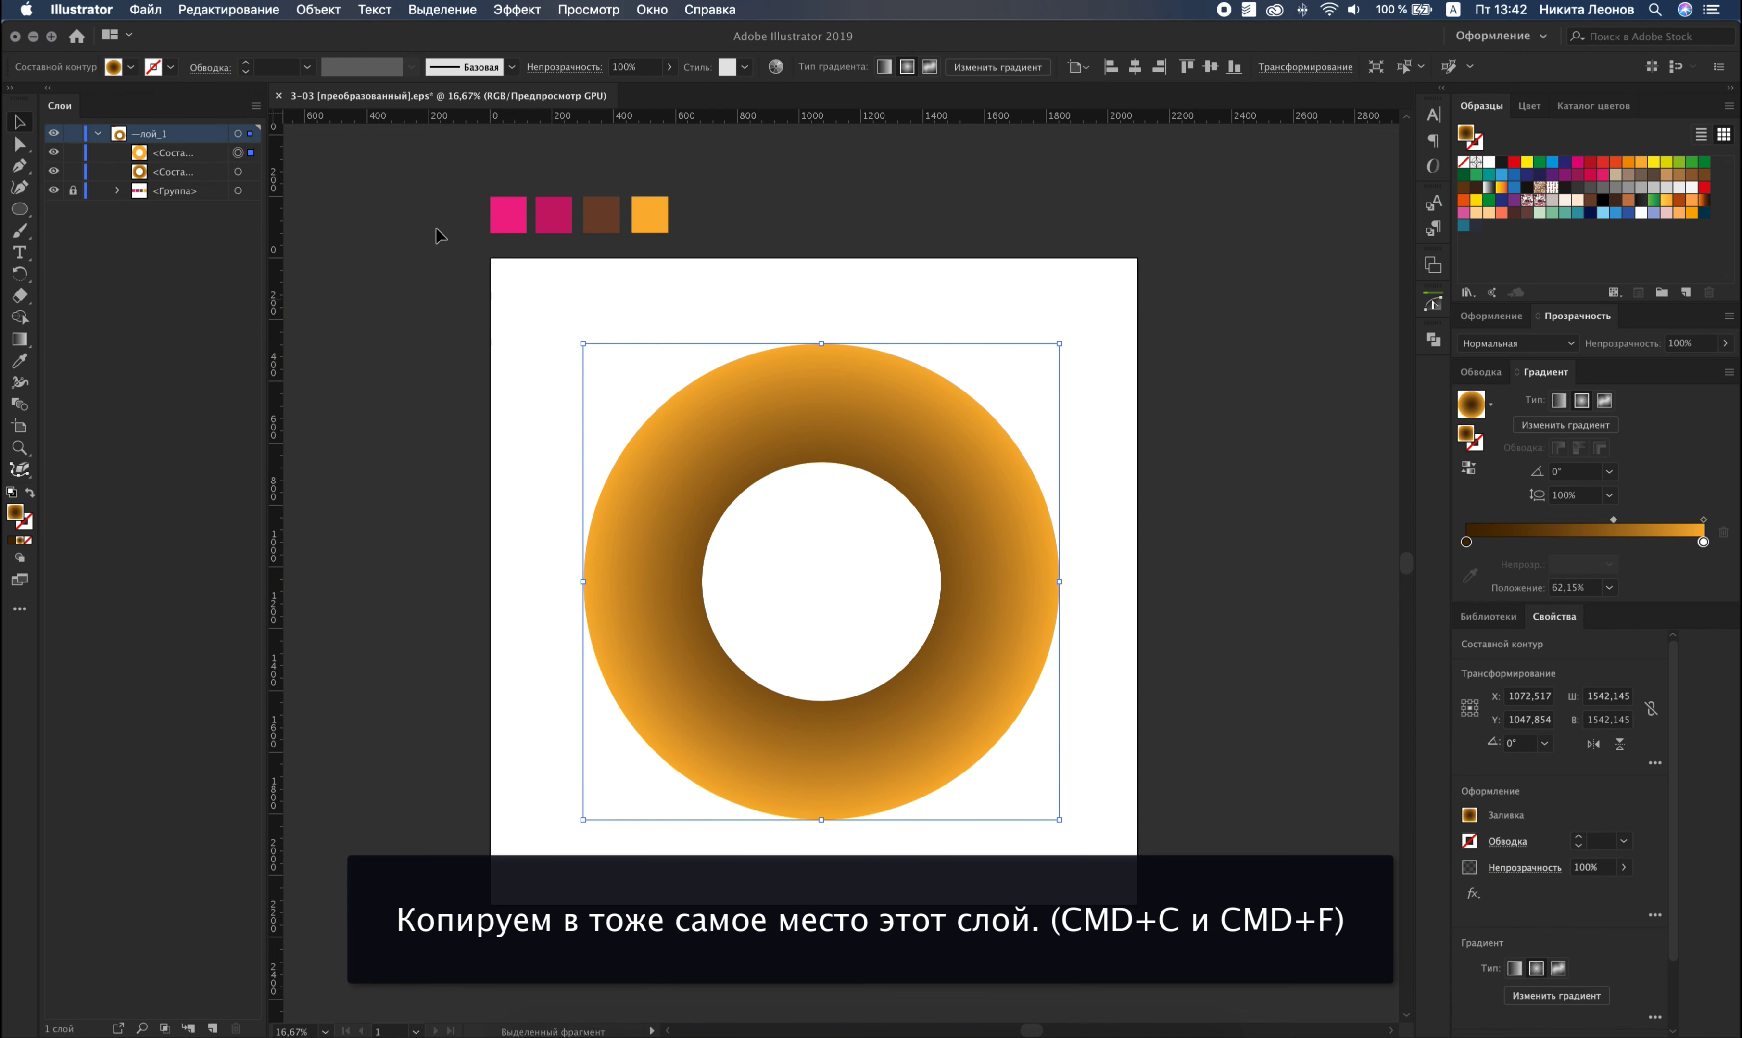
# Enlarge the lower donut copy to about 1583 px wide.
pyautogui.click(239, 172)
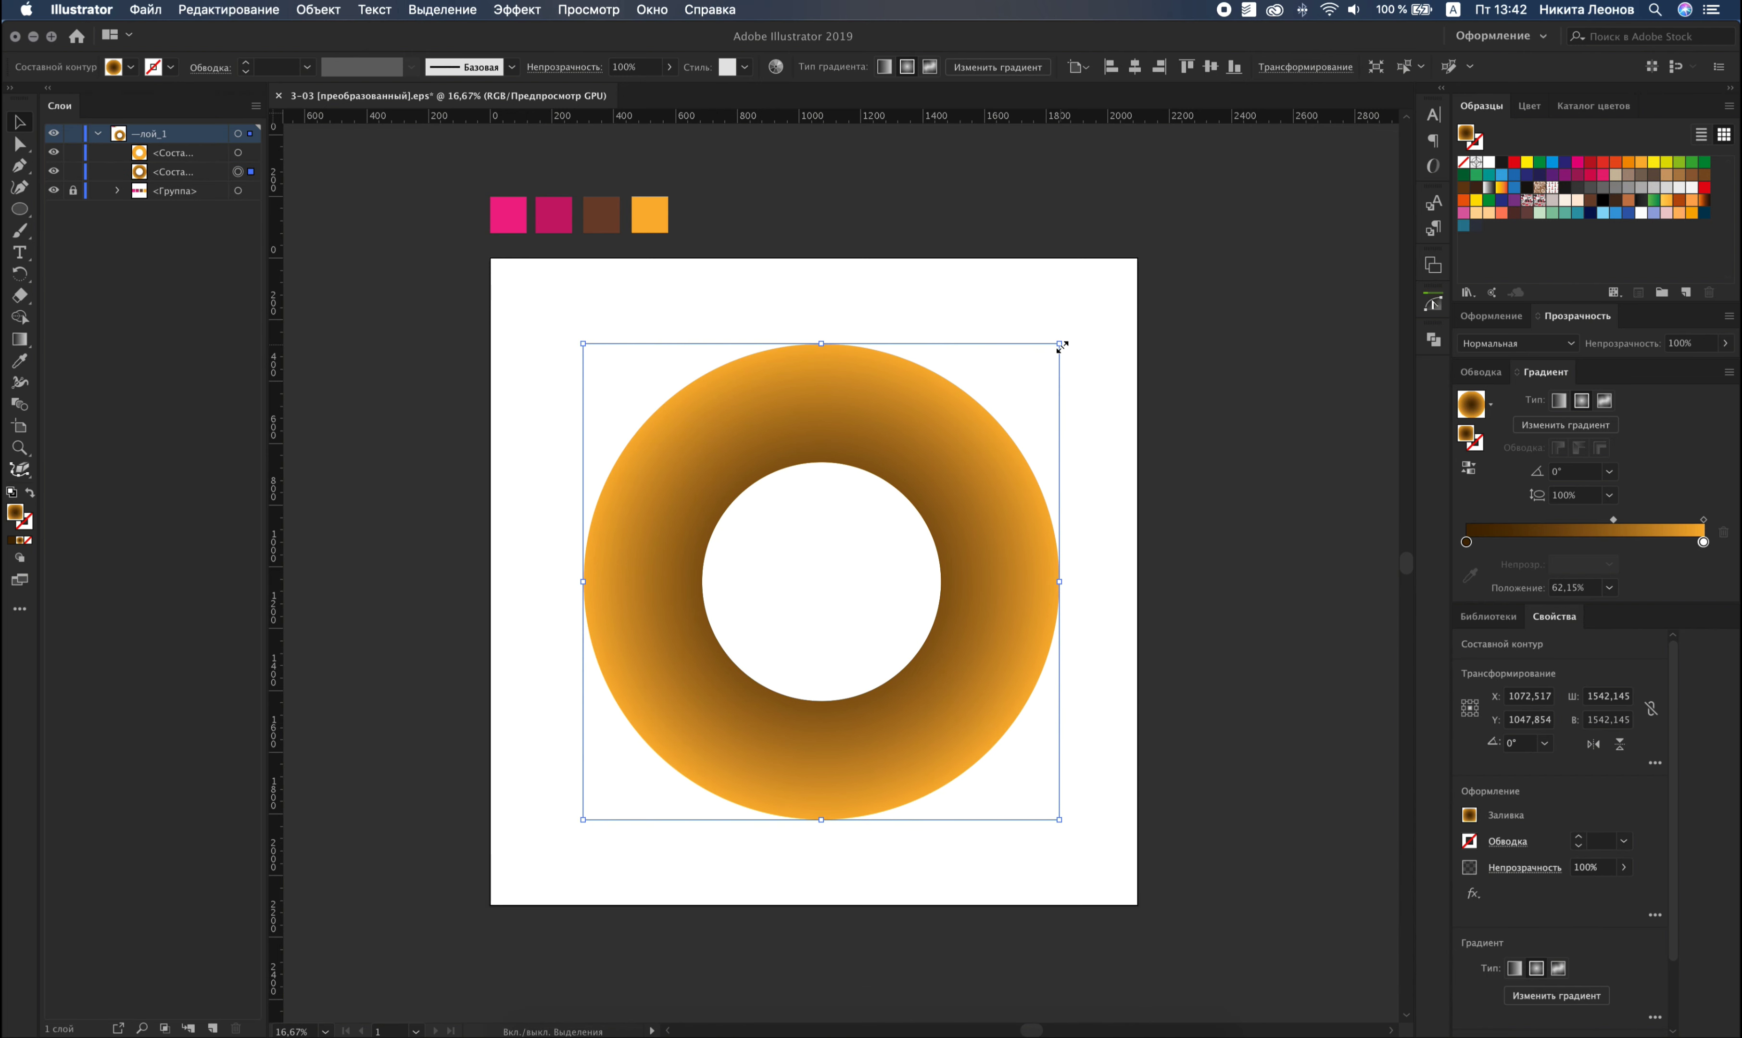
pyautogui.moveTo(1060, 345); pyautogui.dragTo(1078, 342)
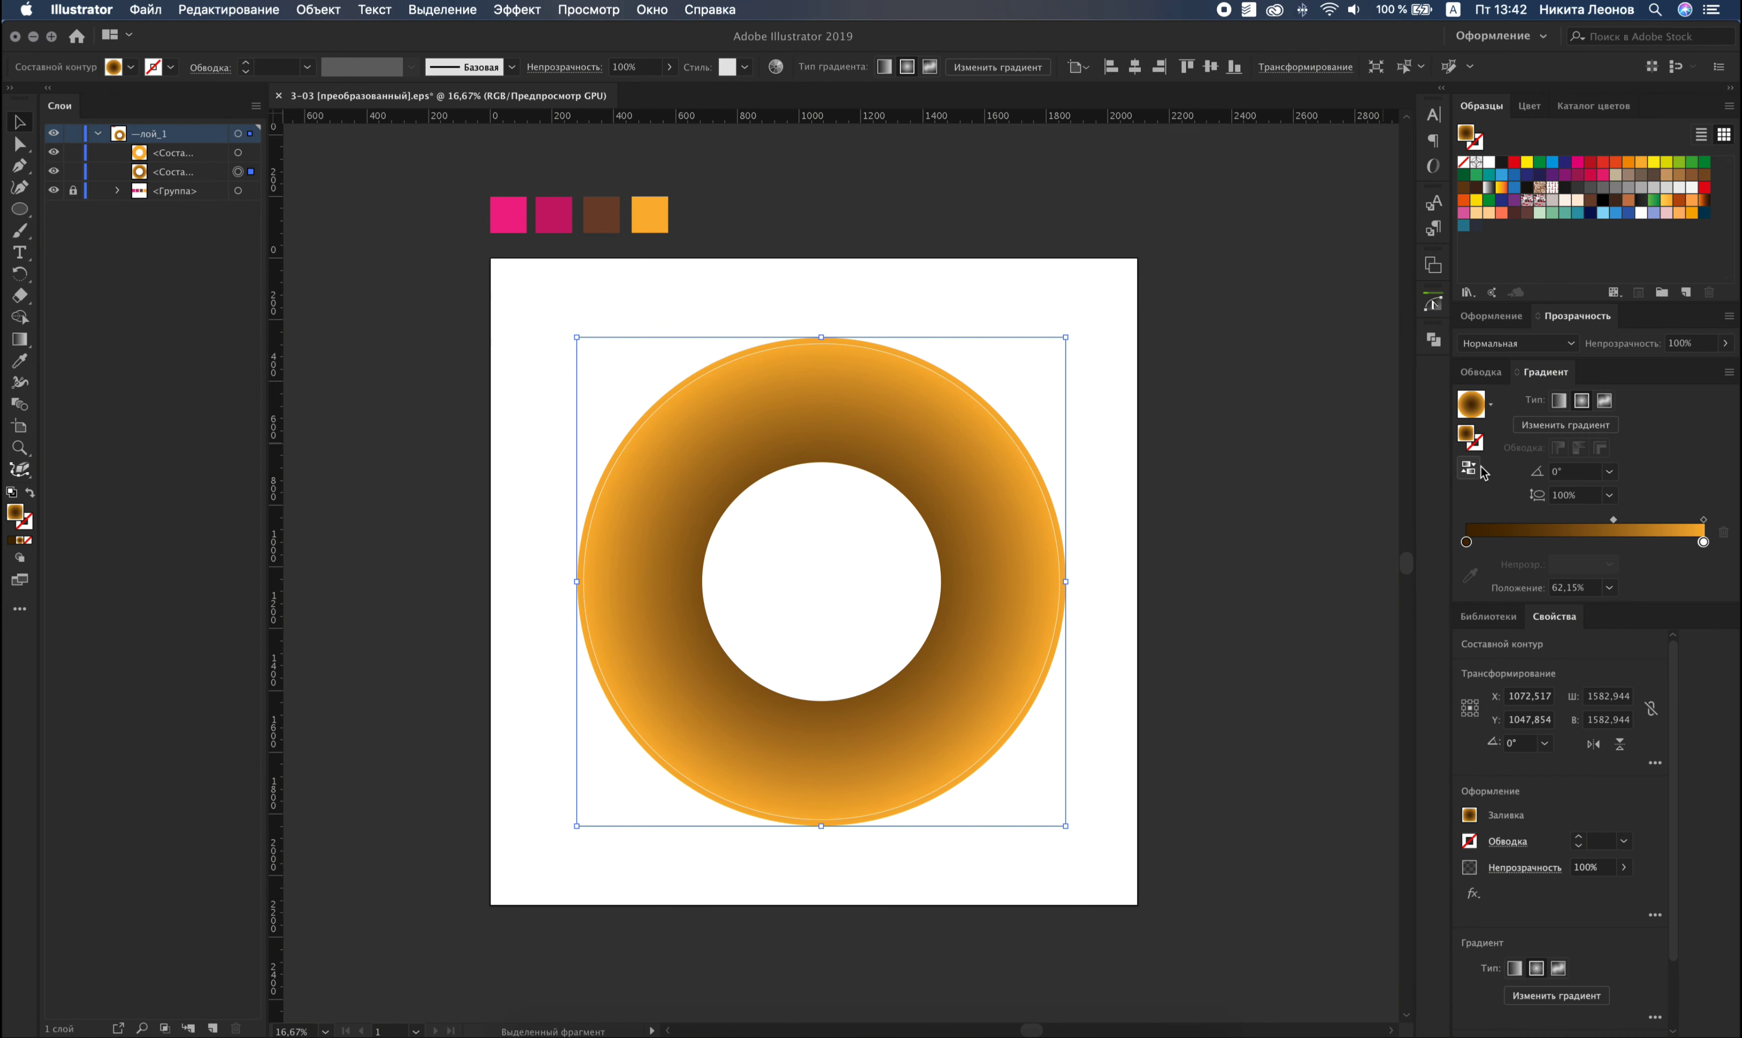
pyautogui.scroll(1, 1090, 595)
pyautogui.hscroll(-2, 1080, 599)
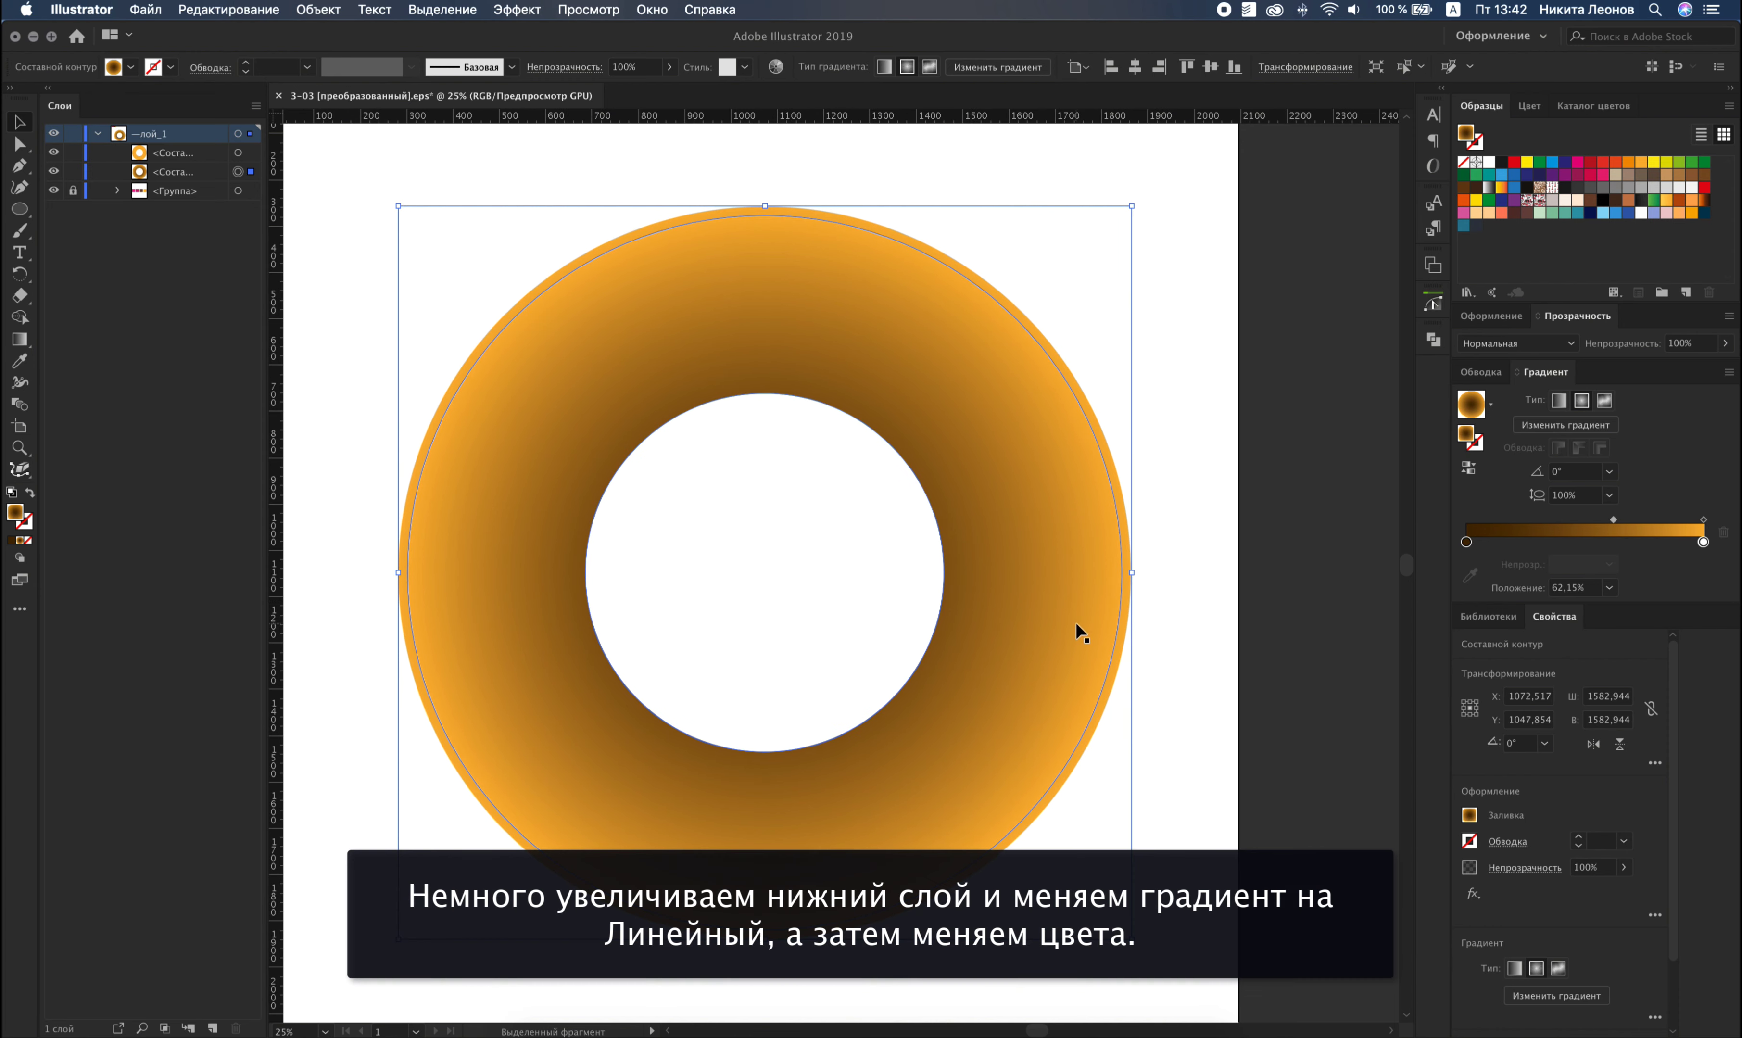
# Check both donut copies, remove a stray white gradient stop, and reselect the larger lower donut.
pyautogui.click(1166, 346)
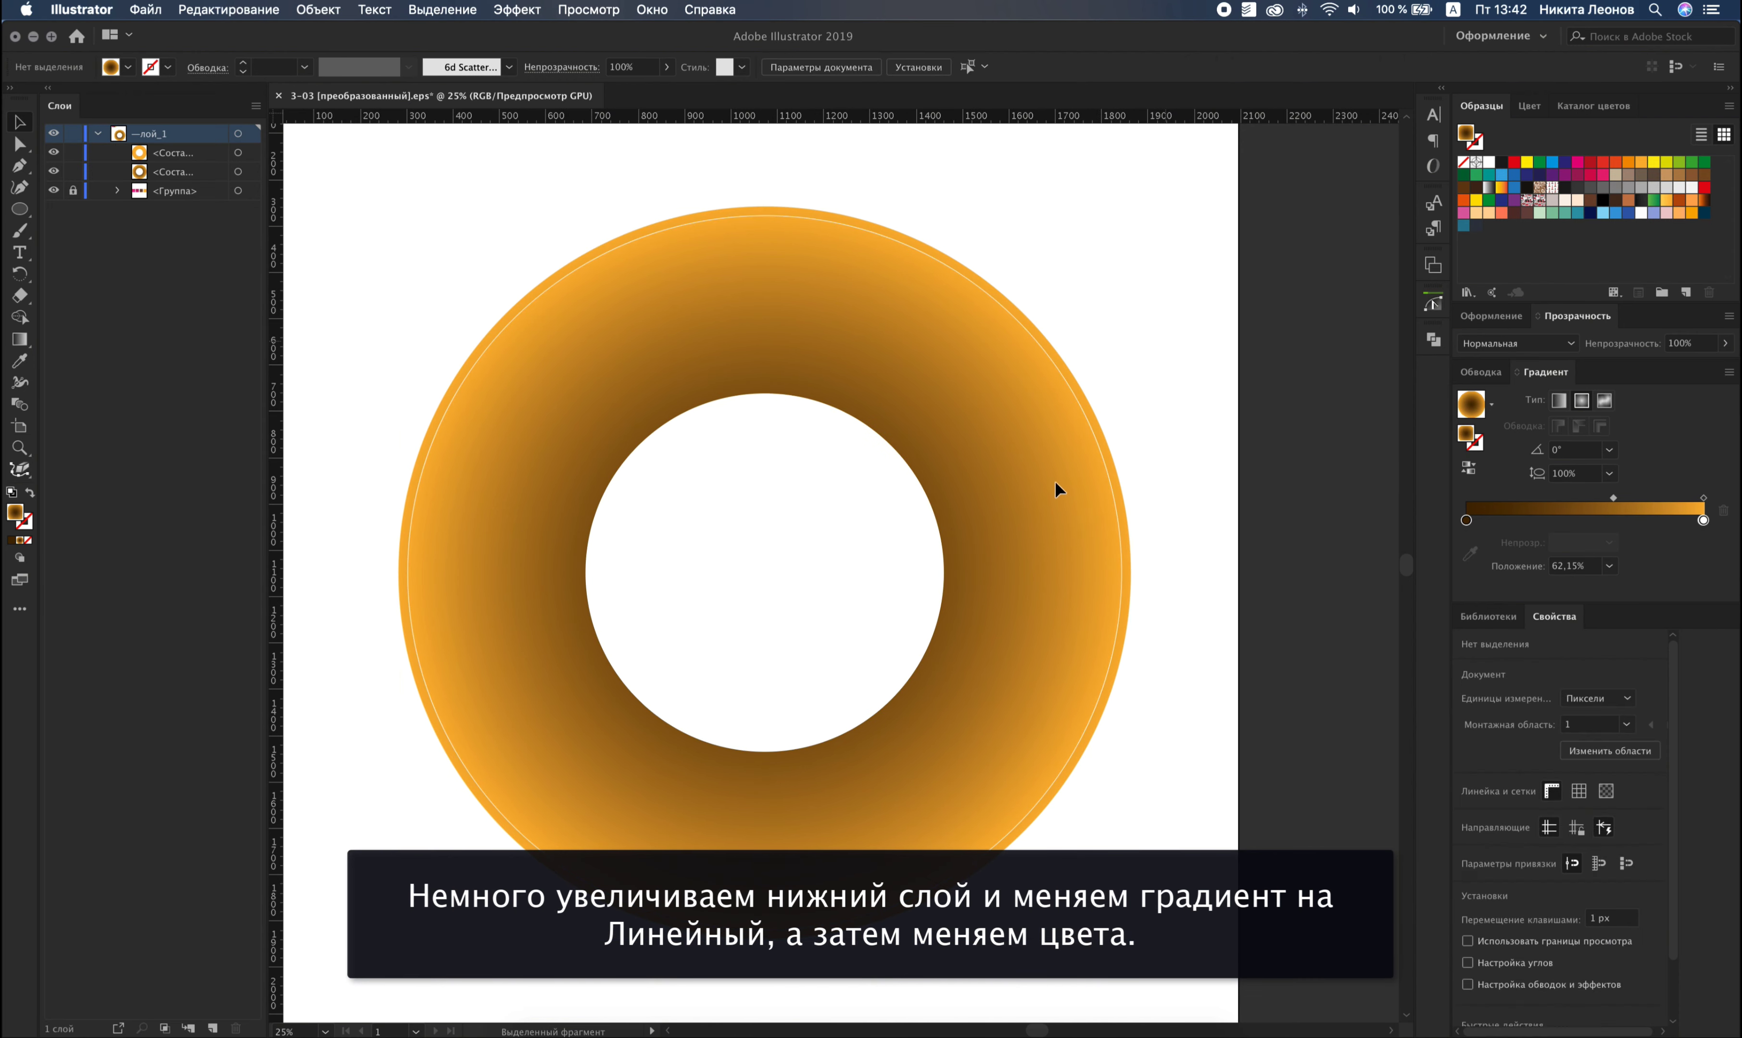
pyautogui.click(1056, 483)
pyautogui.click(252, 172)
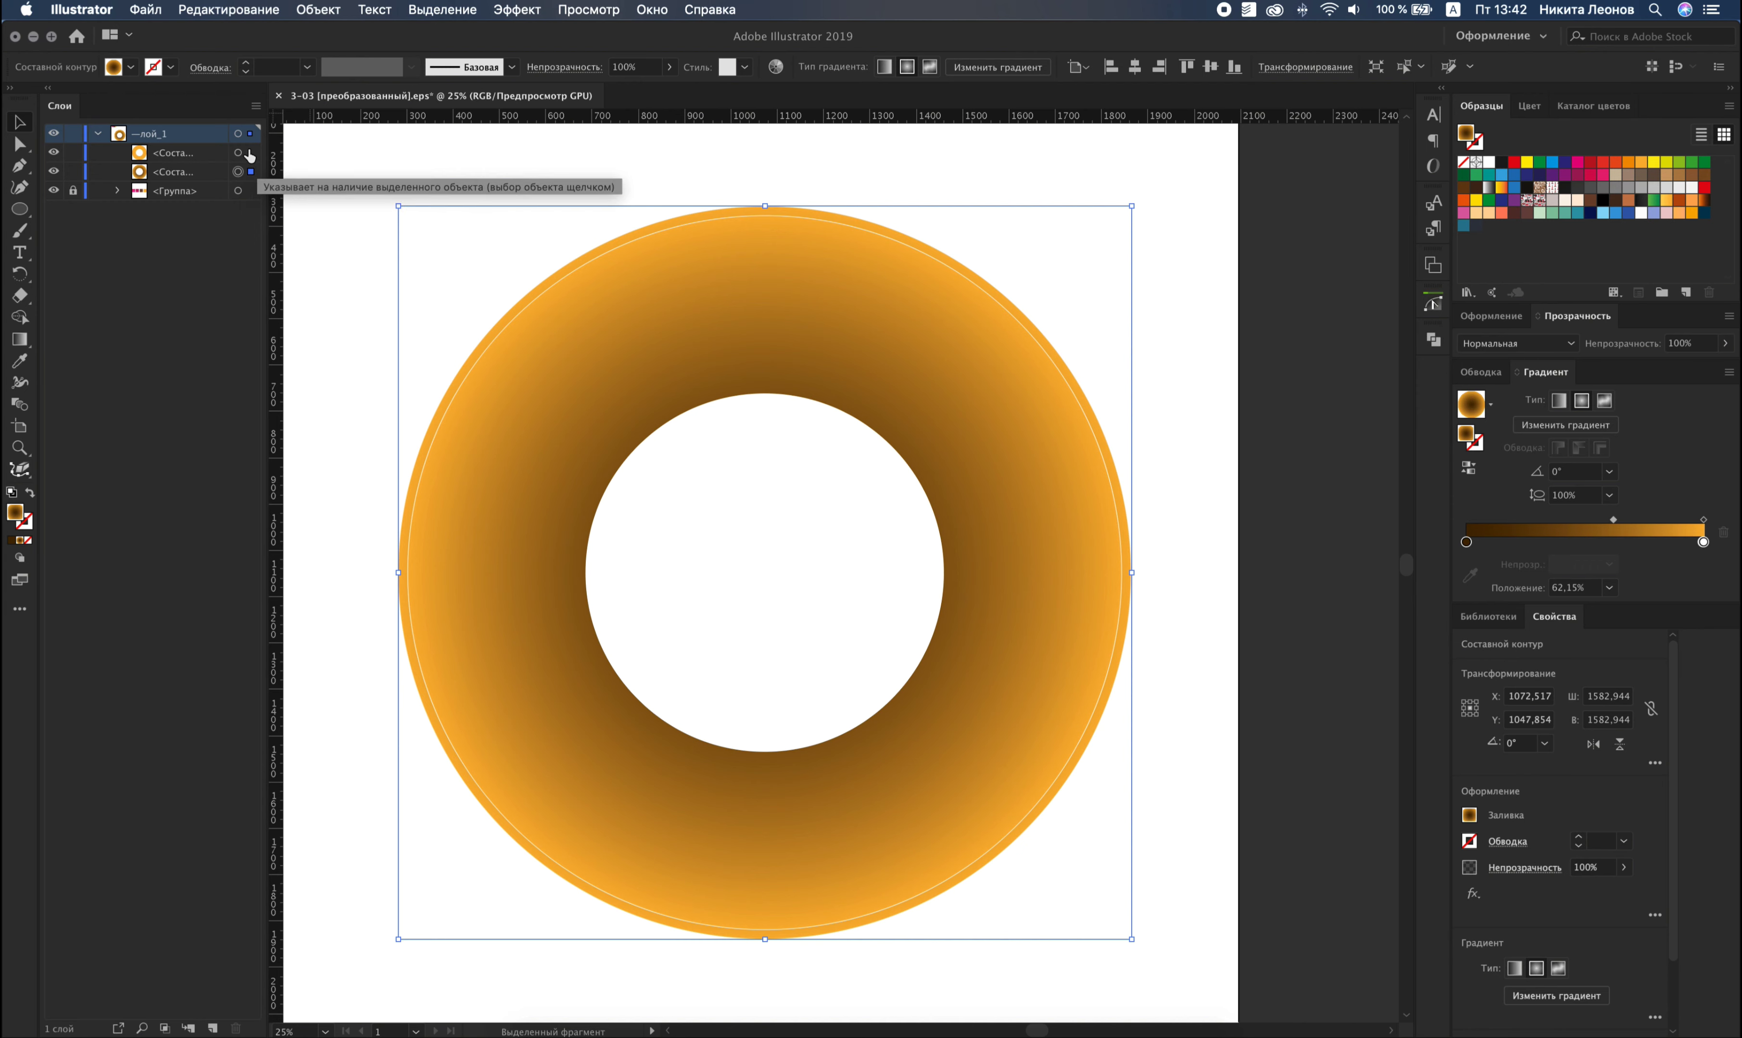
pyautogui.click(251, 153)
pyautogui.moveTo(1703, 541); pyautogui.dragTo(1686, 541)
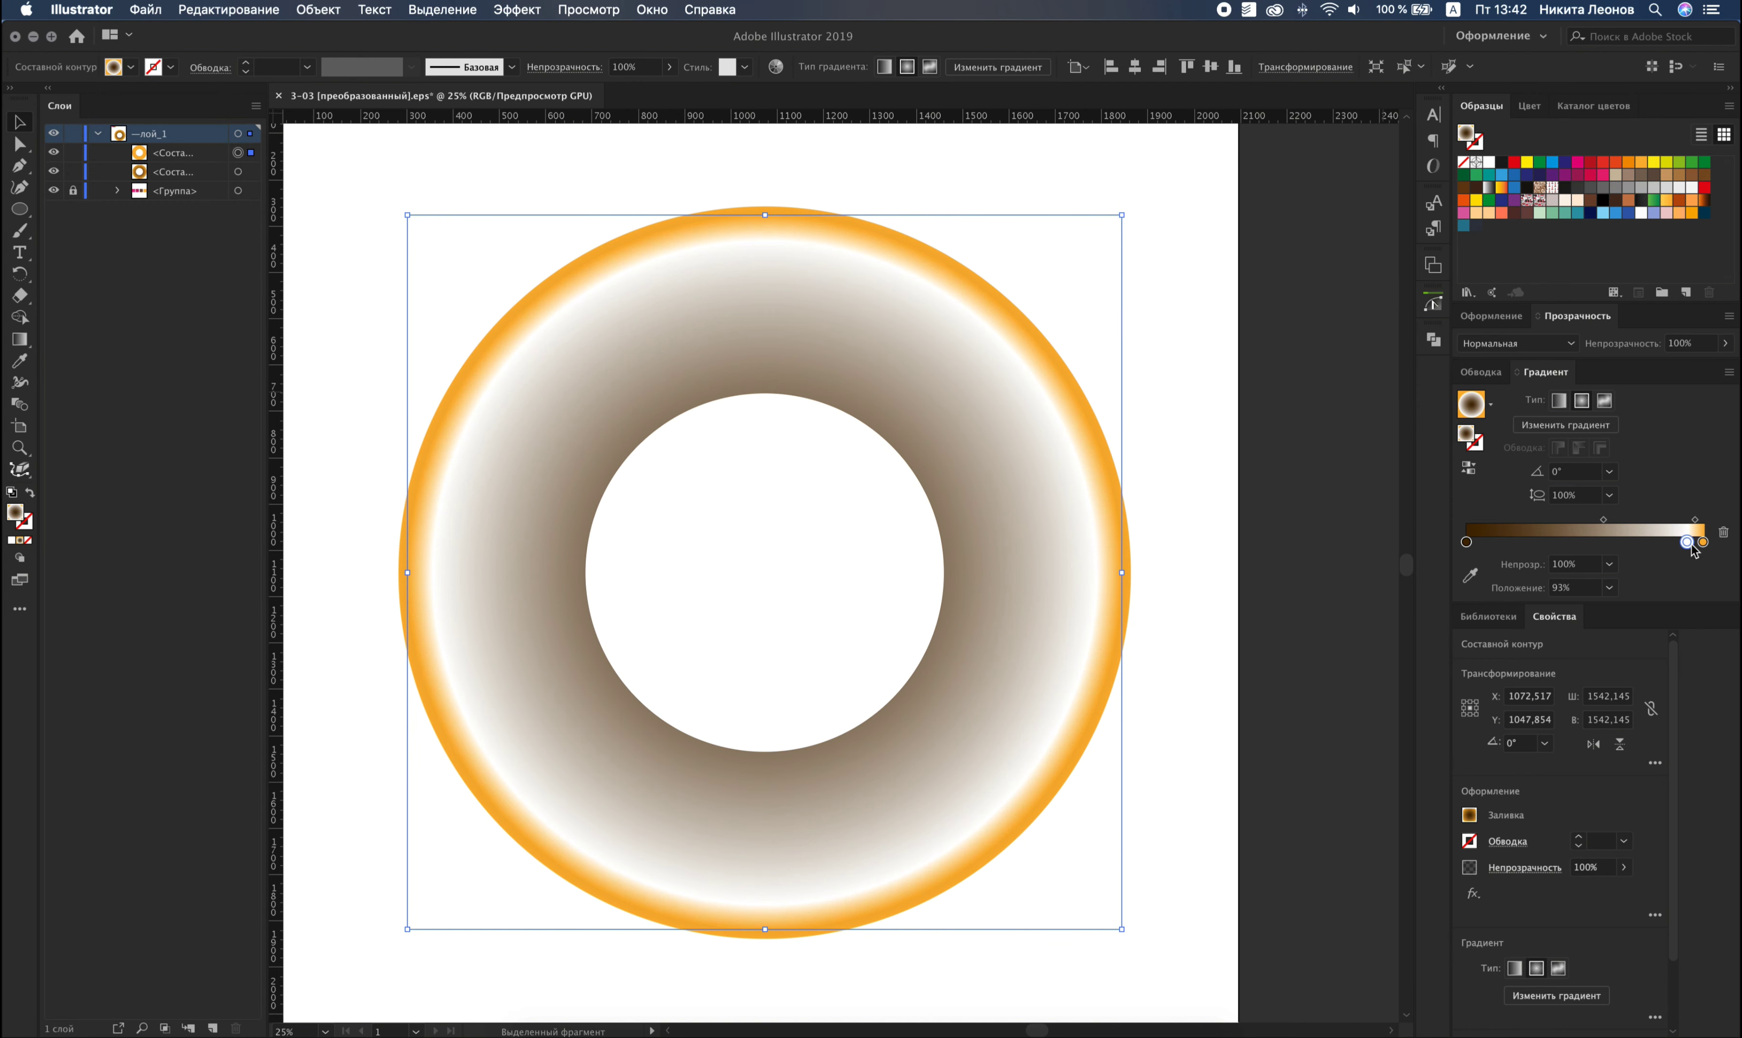
pyautogui.click(1724, 536)
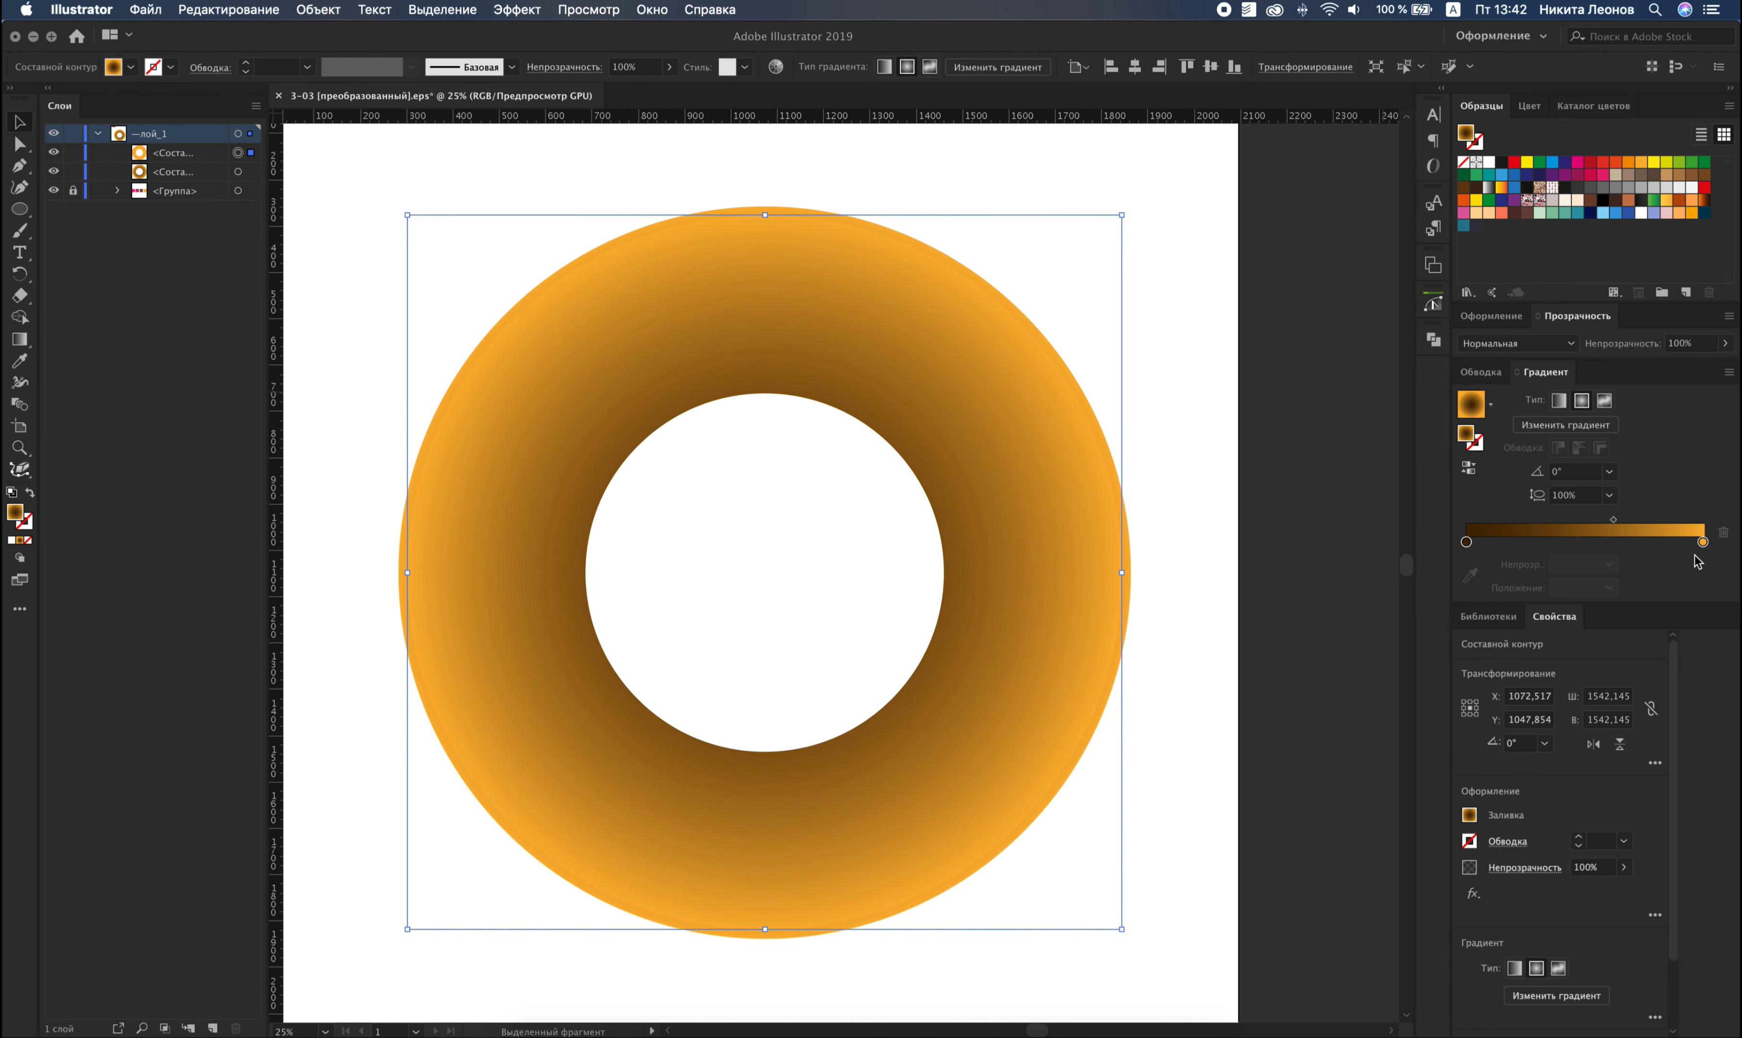
pyautogui.click(252, 172)
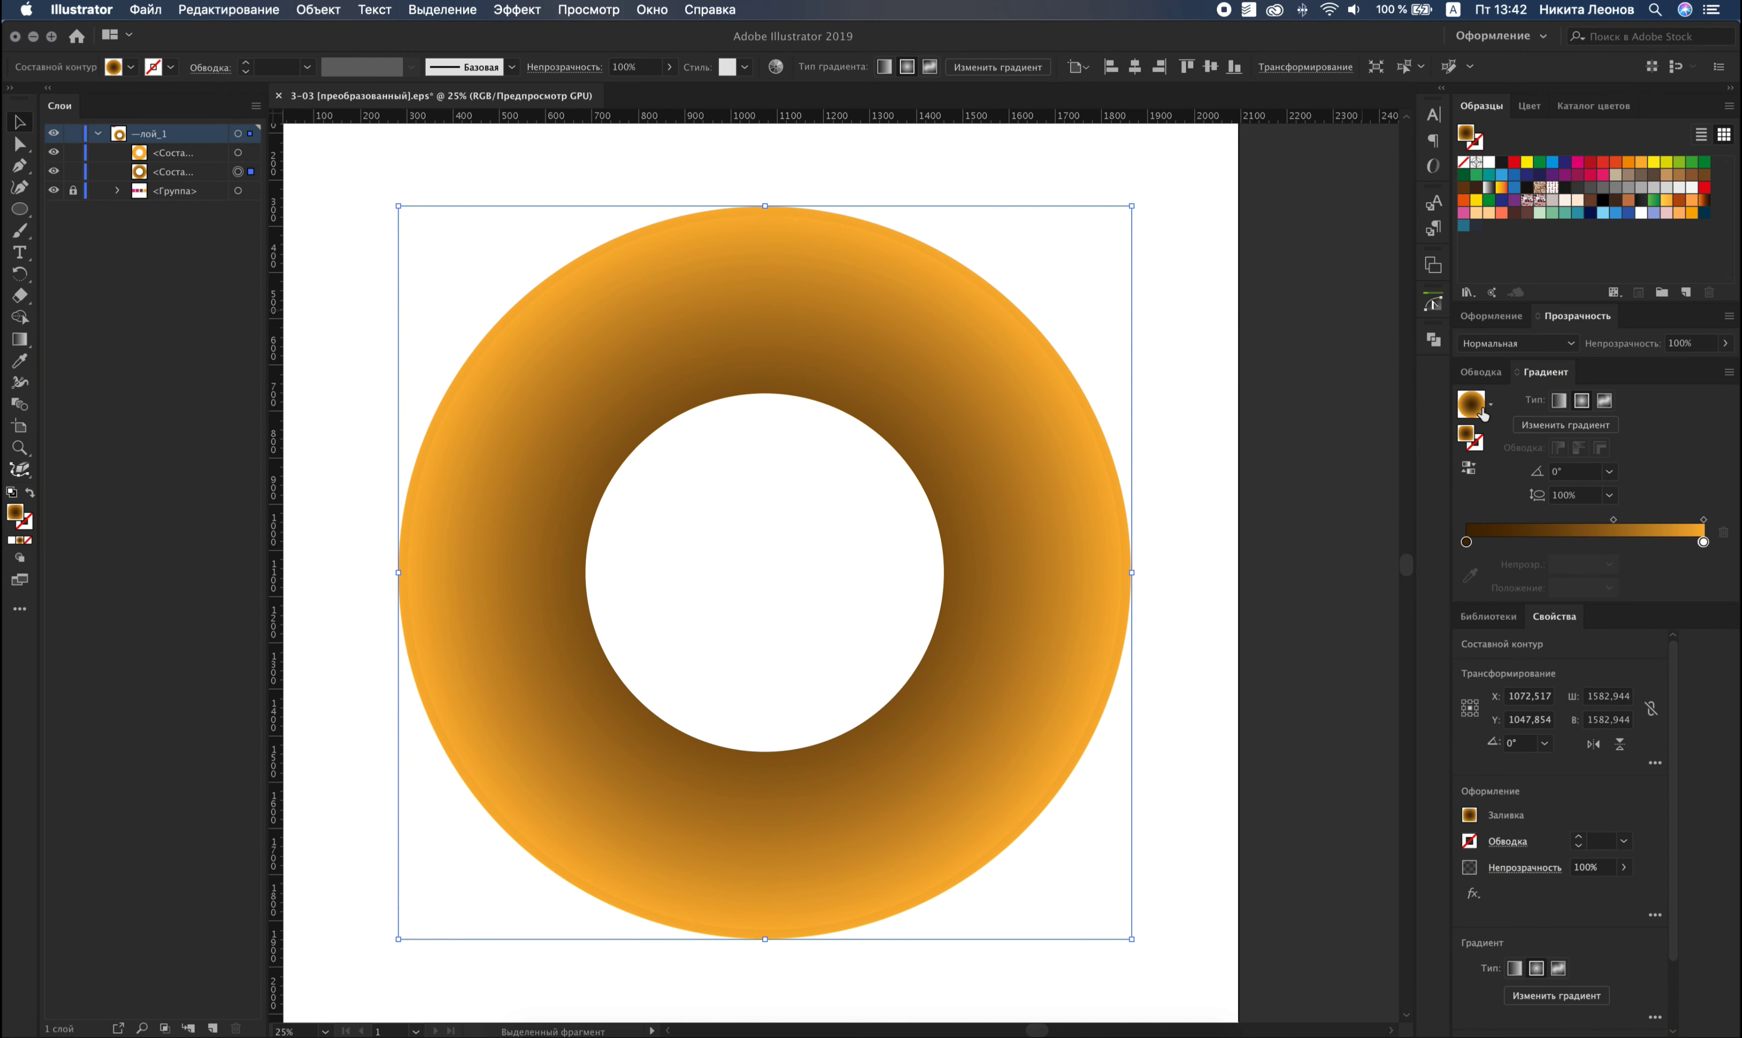
# Give the lower donut a reversed linear gradient running upper-left to lower-right.
pyautogui.click(1562, 401)
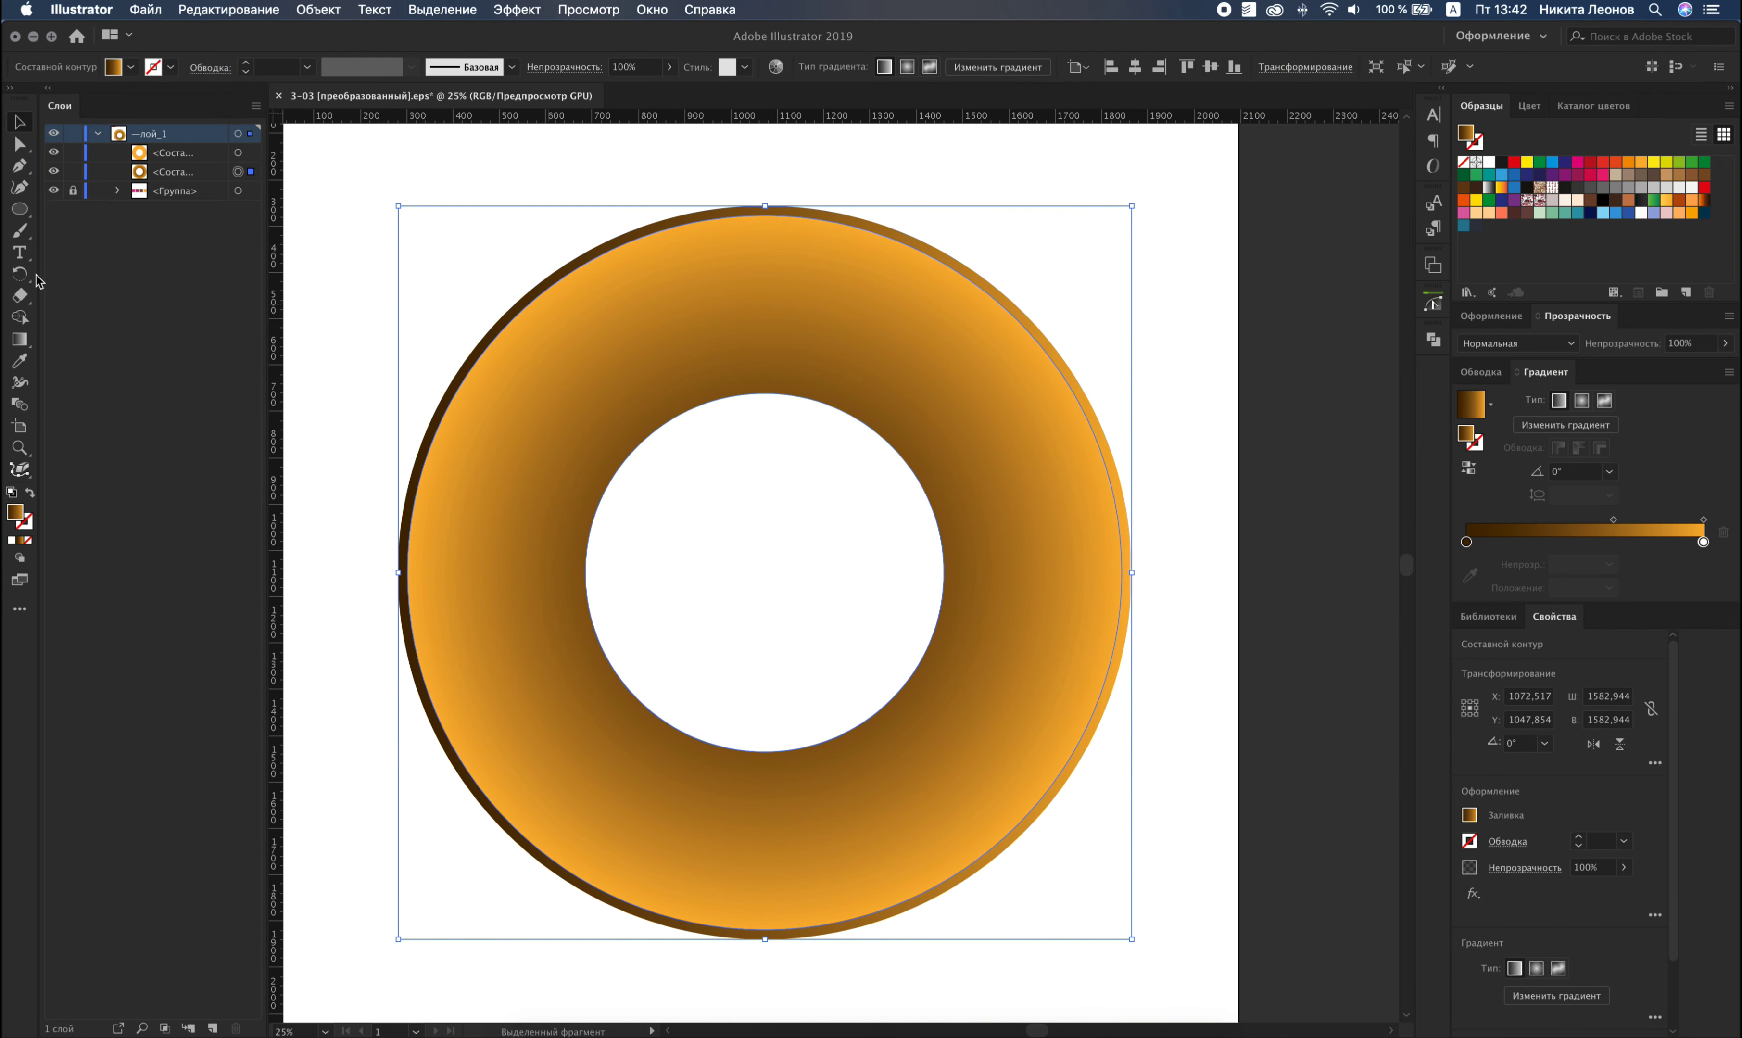
pyautogui.click(28, 336)
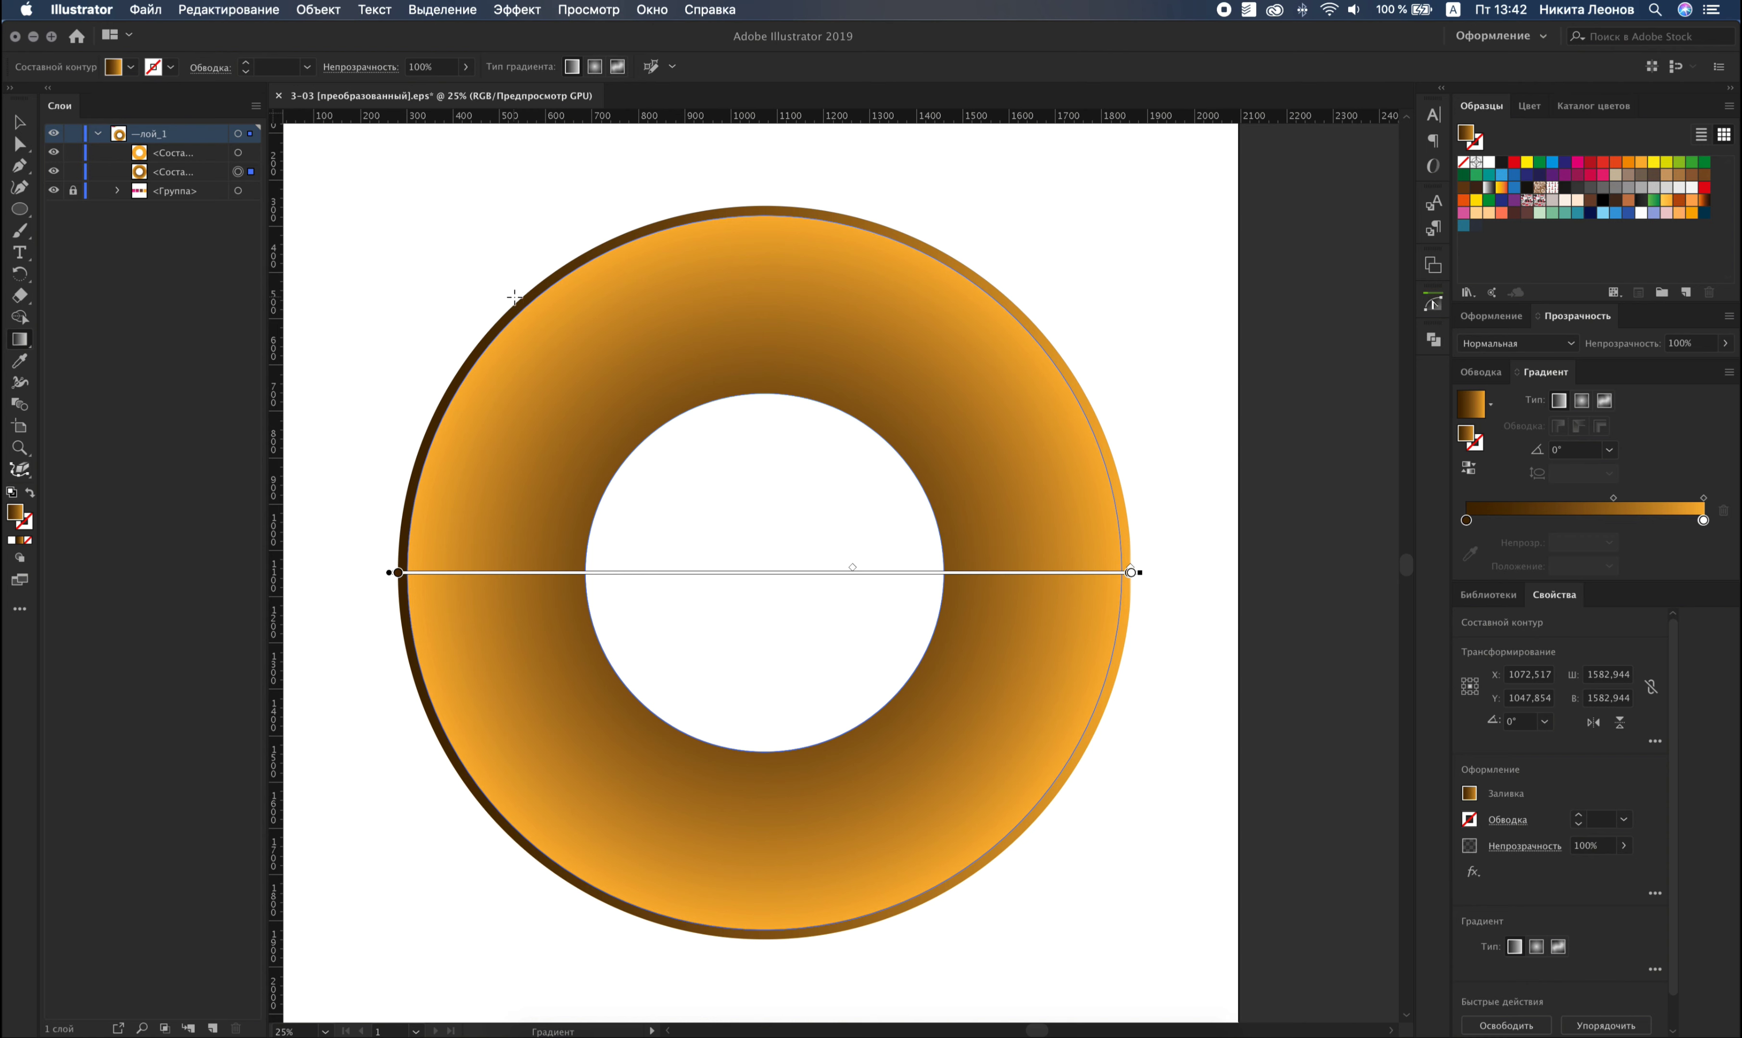
pyautogui.moveTo(514, 295); pyautogui.dragTo(1041, 824)
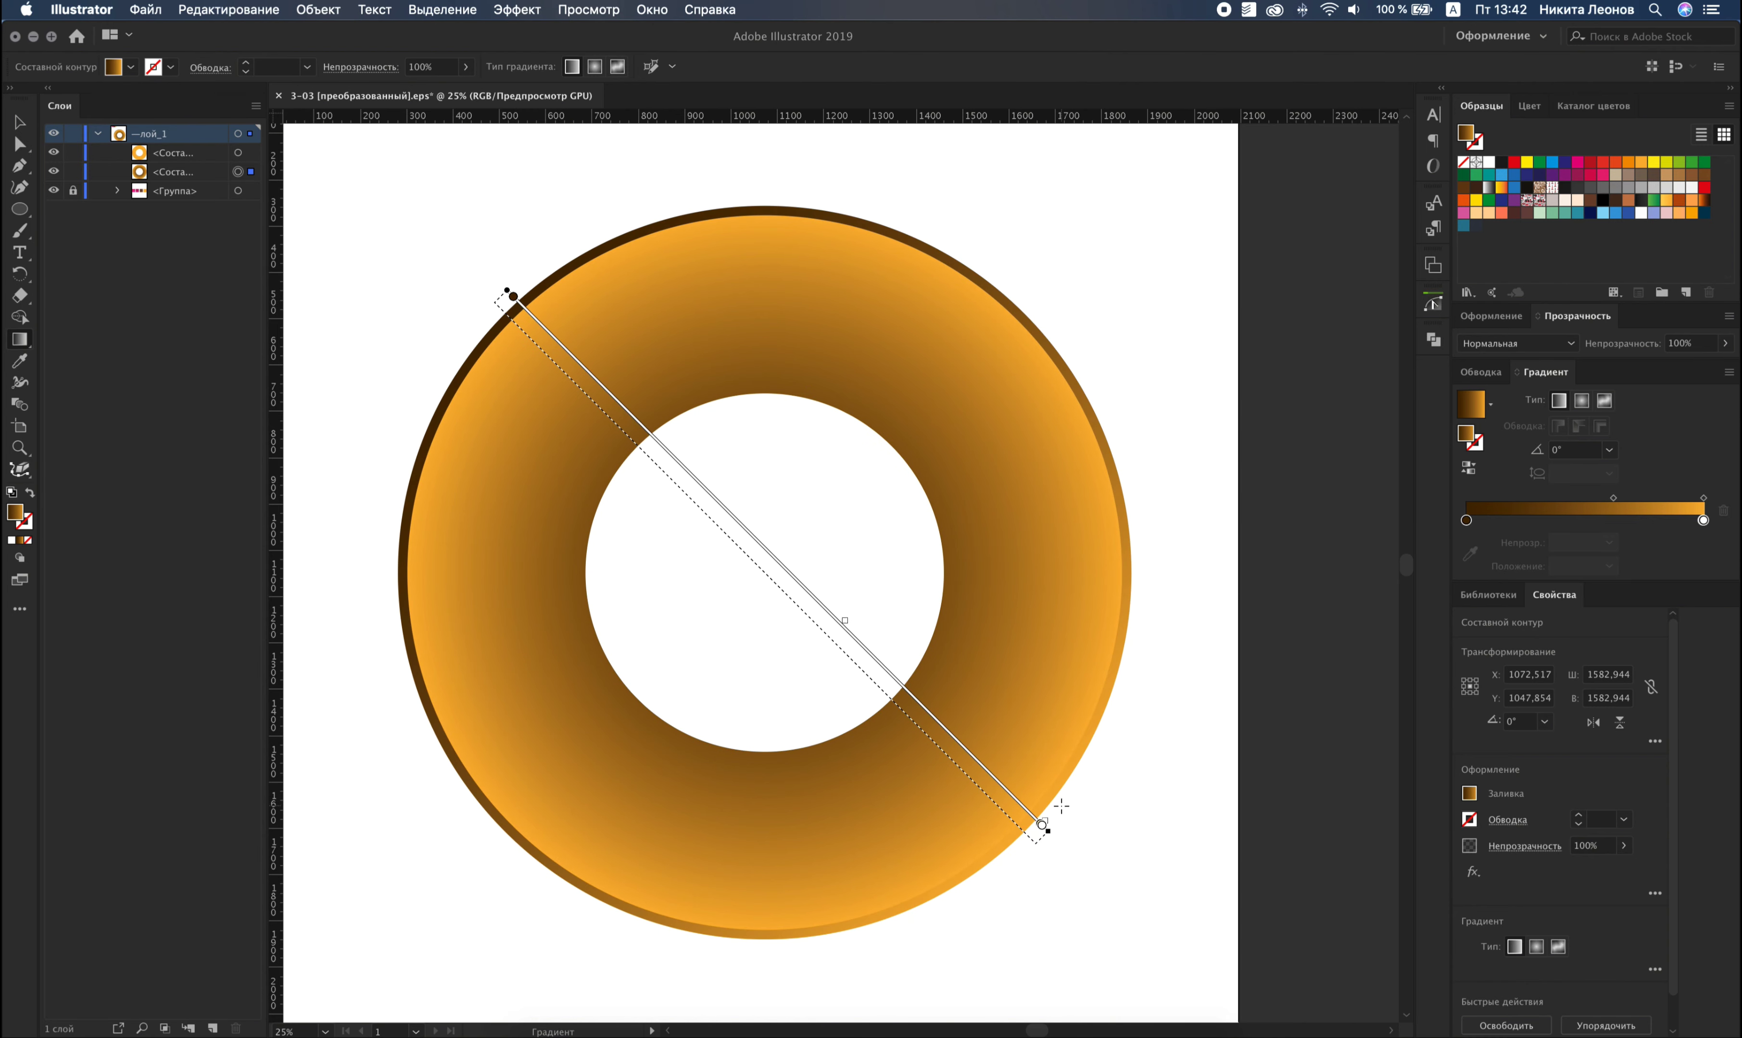
pyautogui.click(1469, 471)
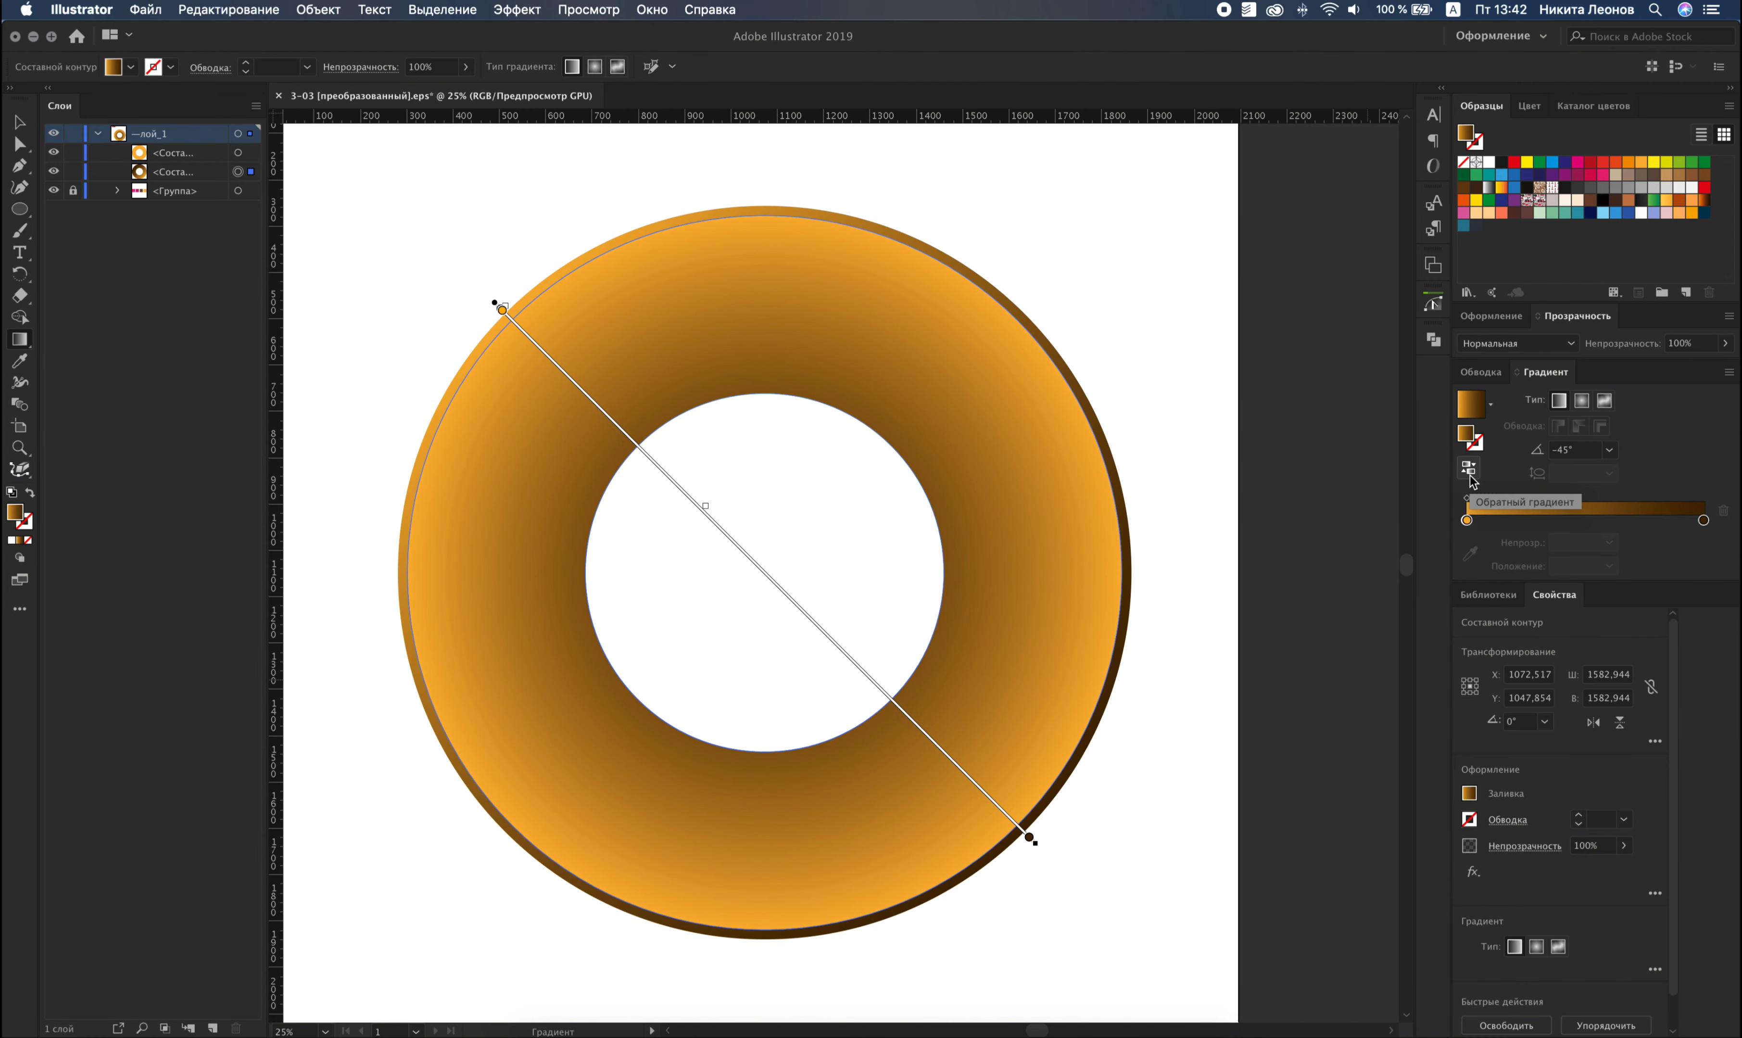
# Make the light stop paler and the dark stop a lighter brown with HSB sliders.
pyautogui.doubleClick(1467, 520)
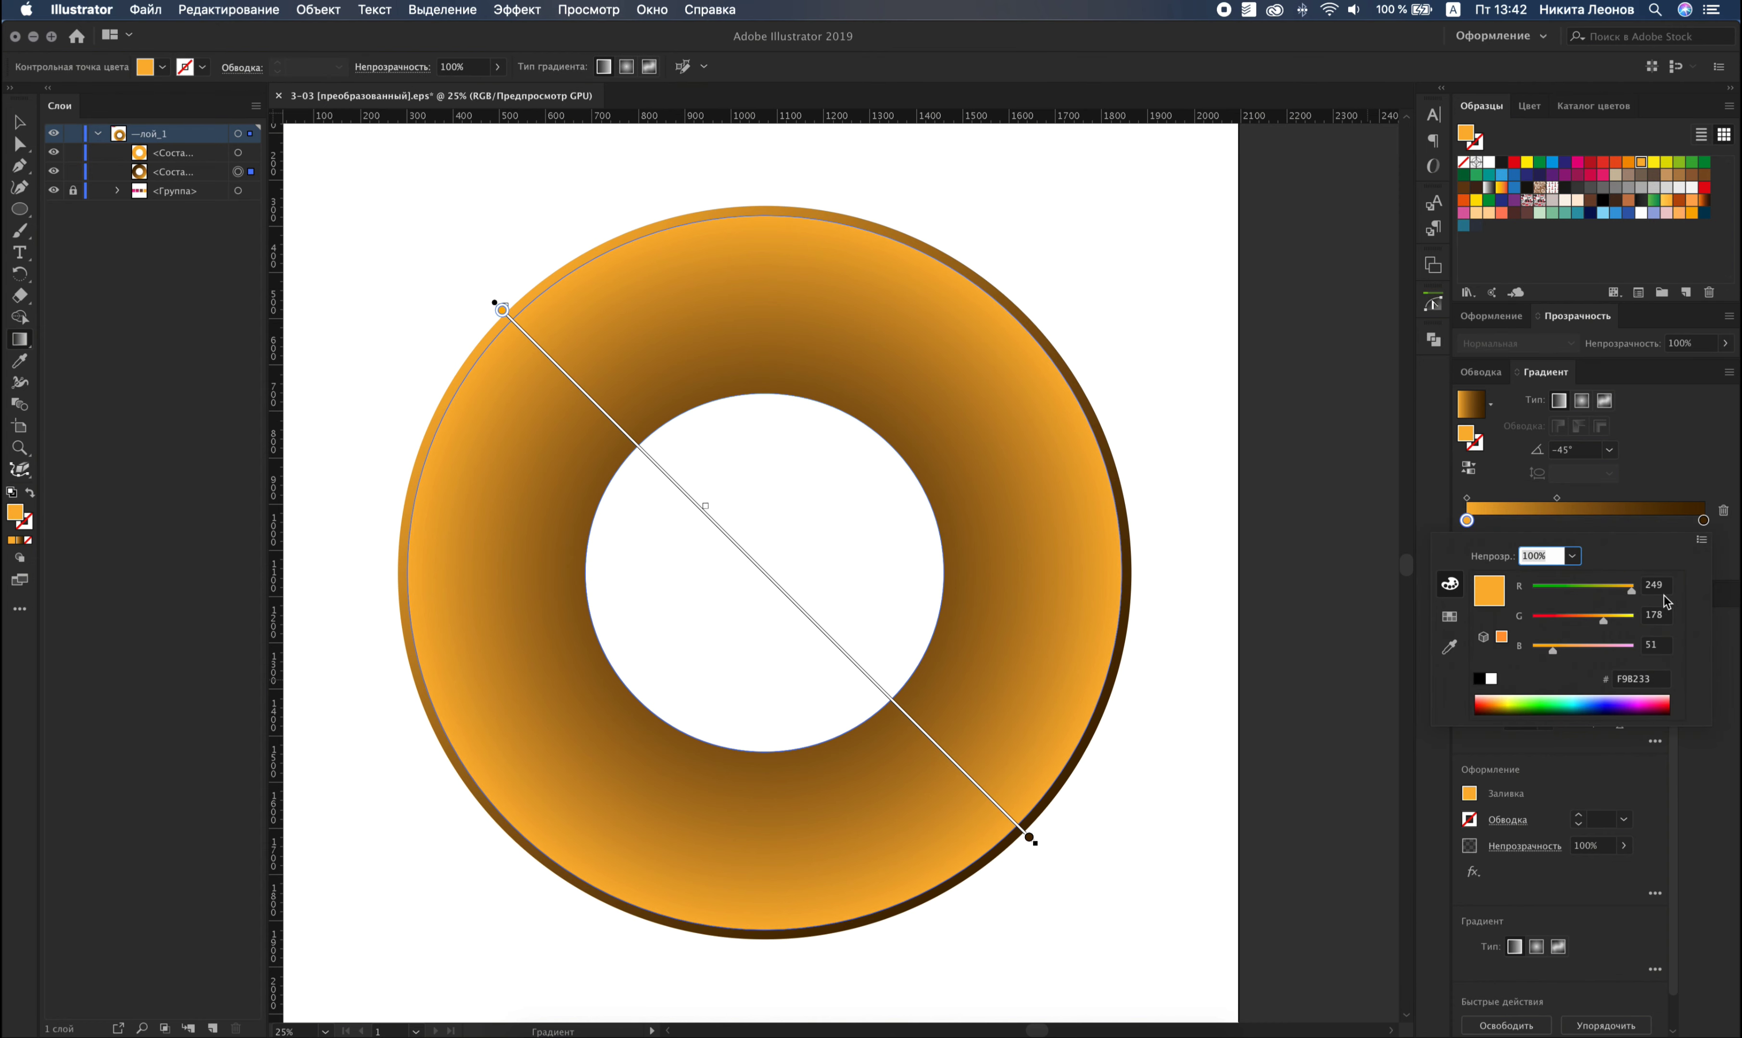
pyautogui.click(1702, 539)
pyautogui.click(1633, 587)
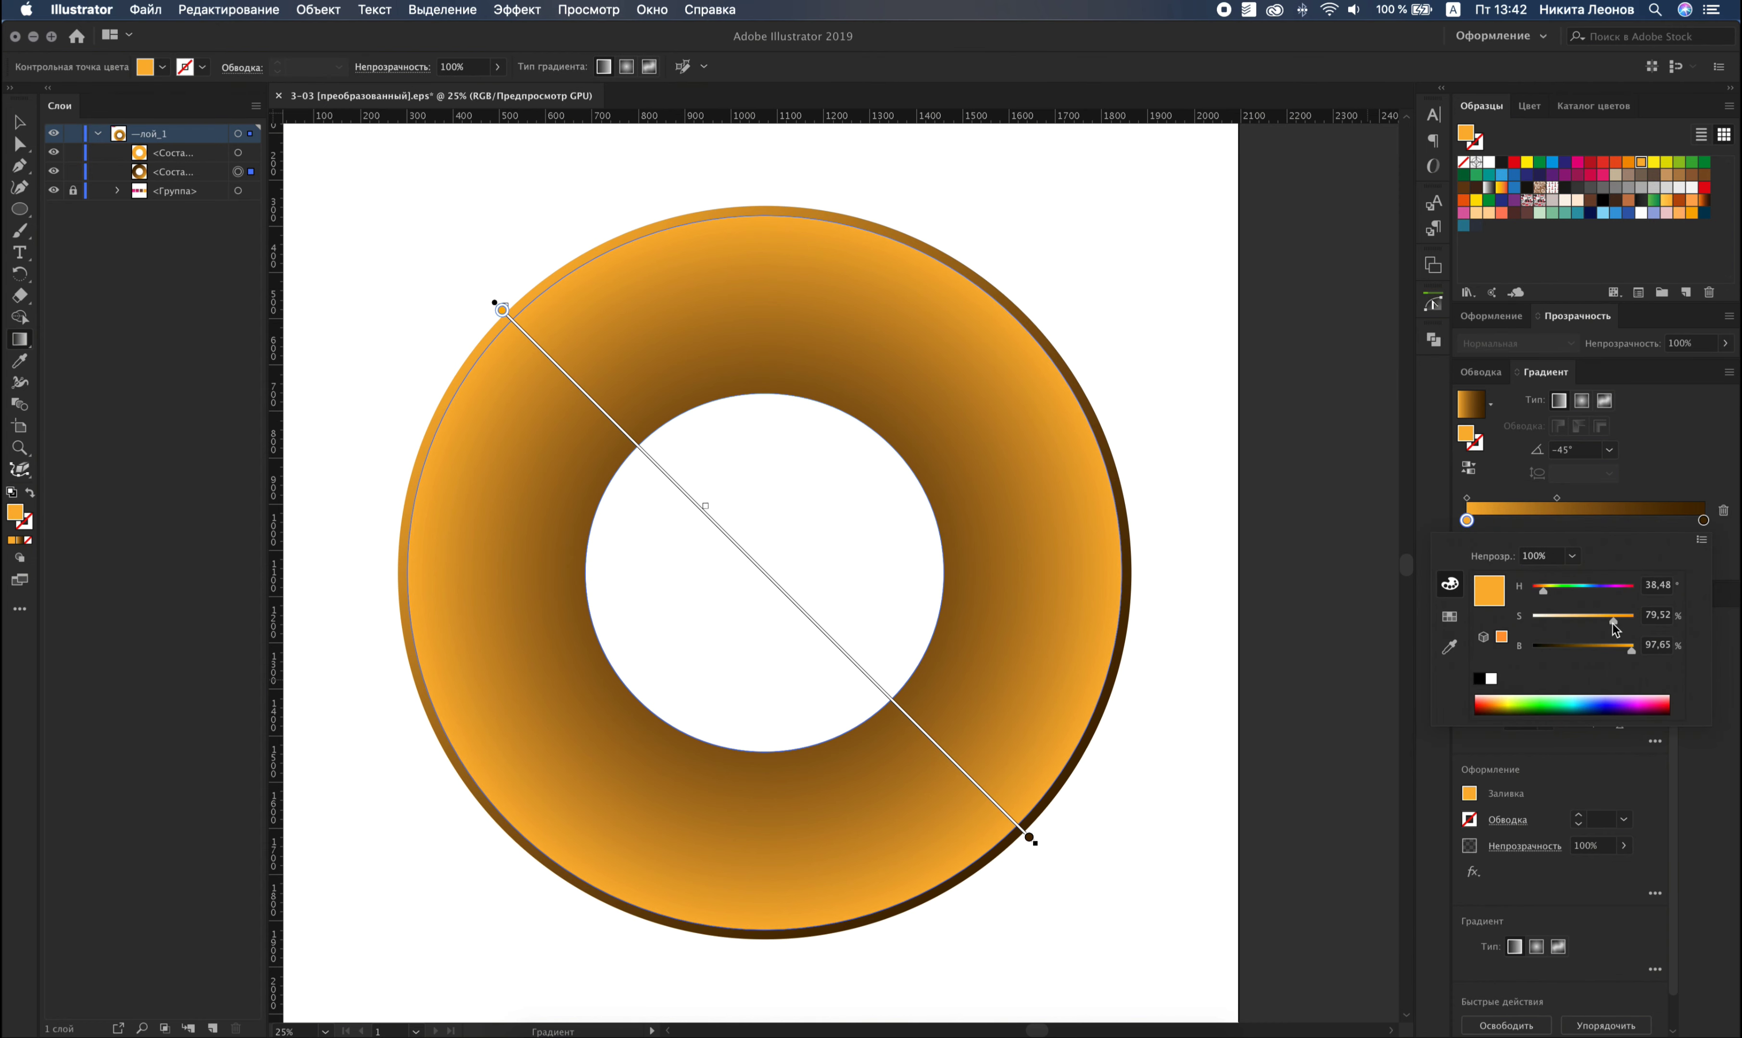
pyautogui.moveTo(1613, 620); pyautogui.dragTo(1591, 621)
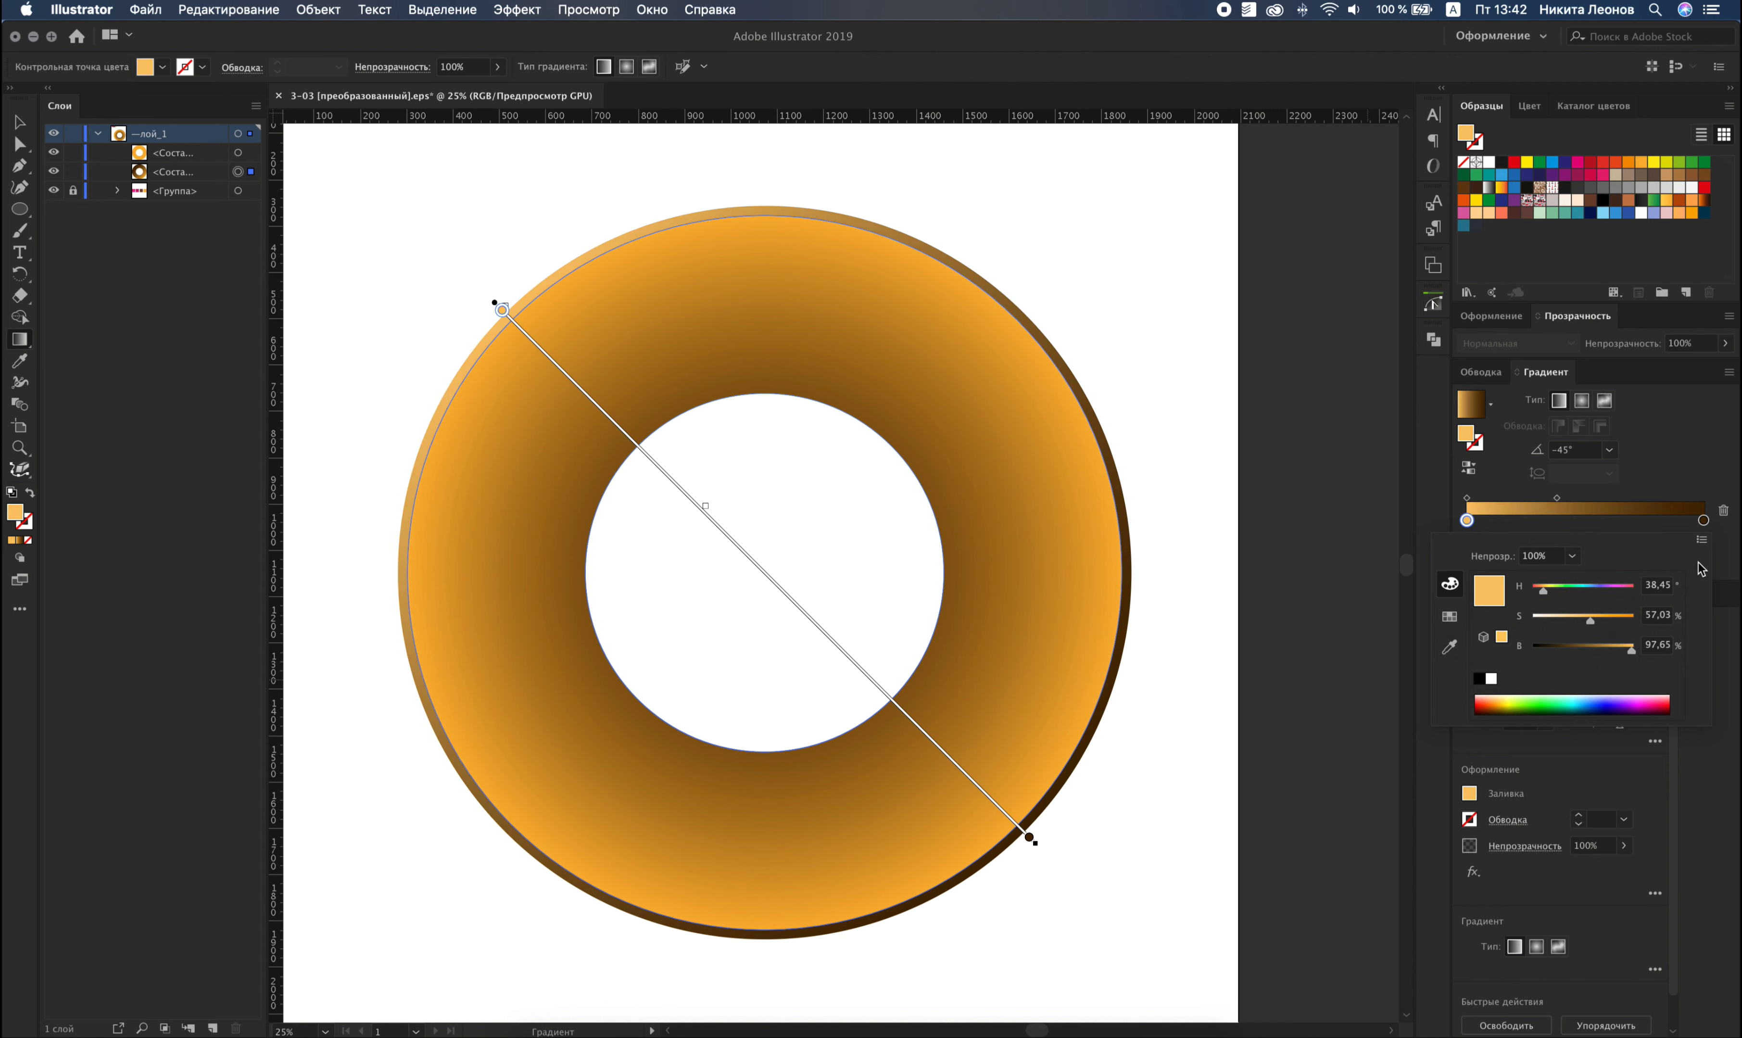
pyautogui.doubleClick(1702, 521)
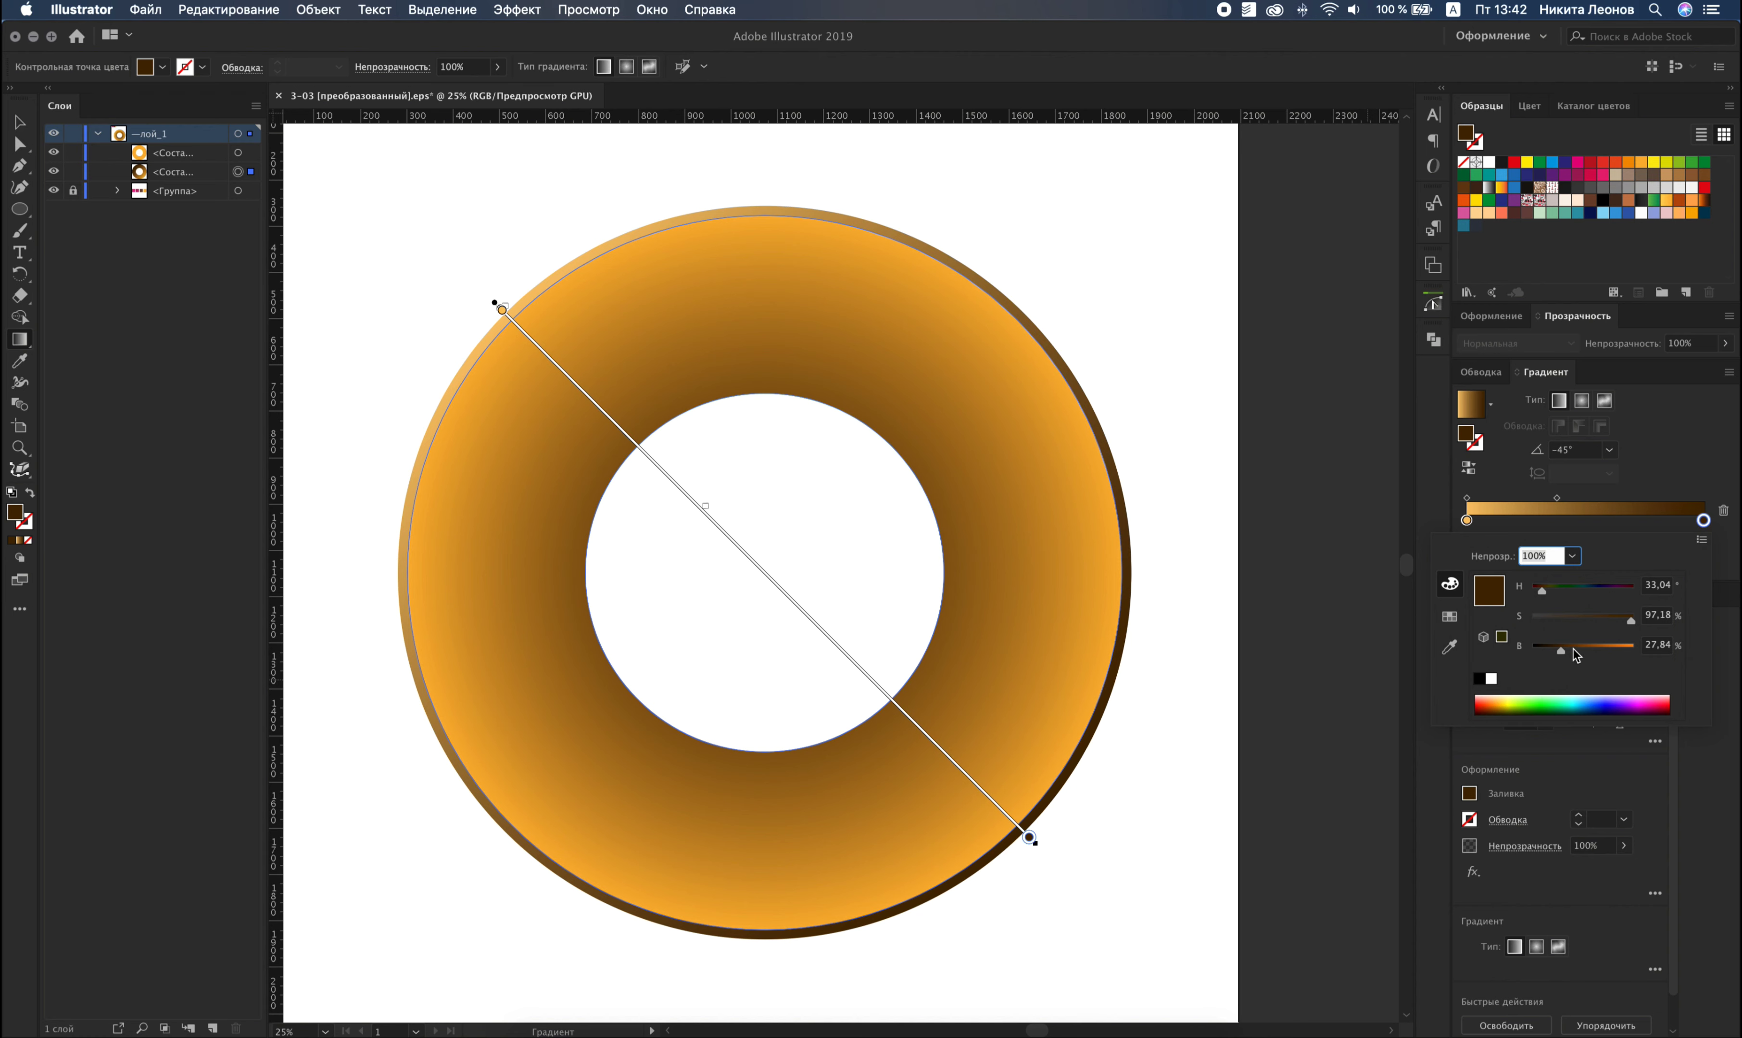
pyautogui.moveTo(1561, 650); pyautogui.dragTo(1615, 645)
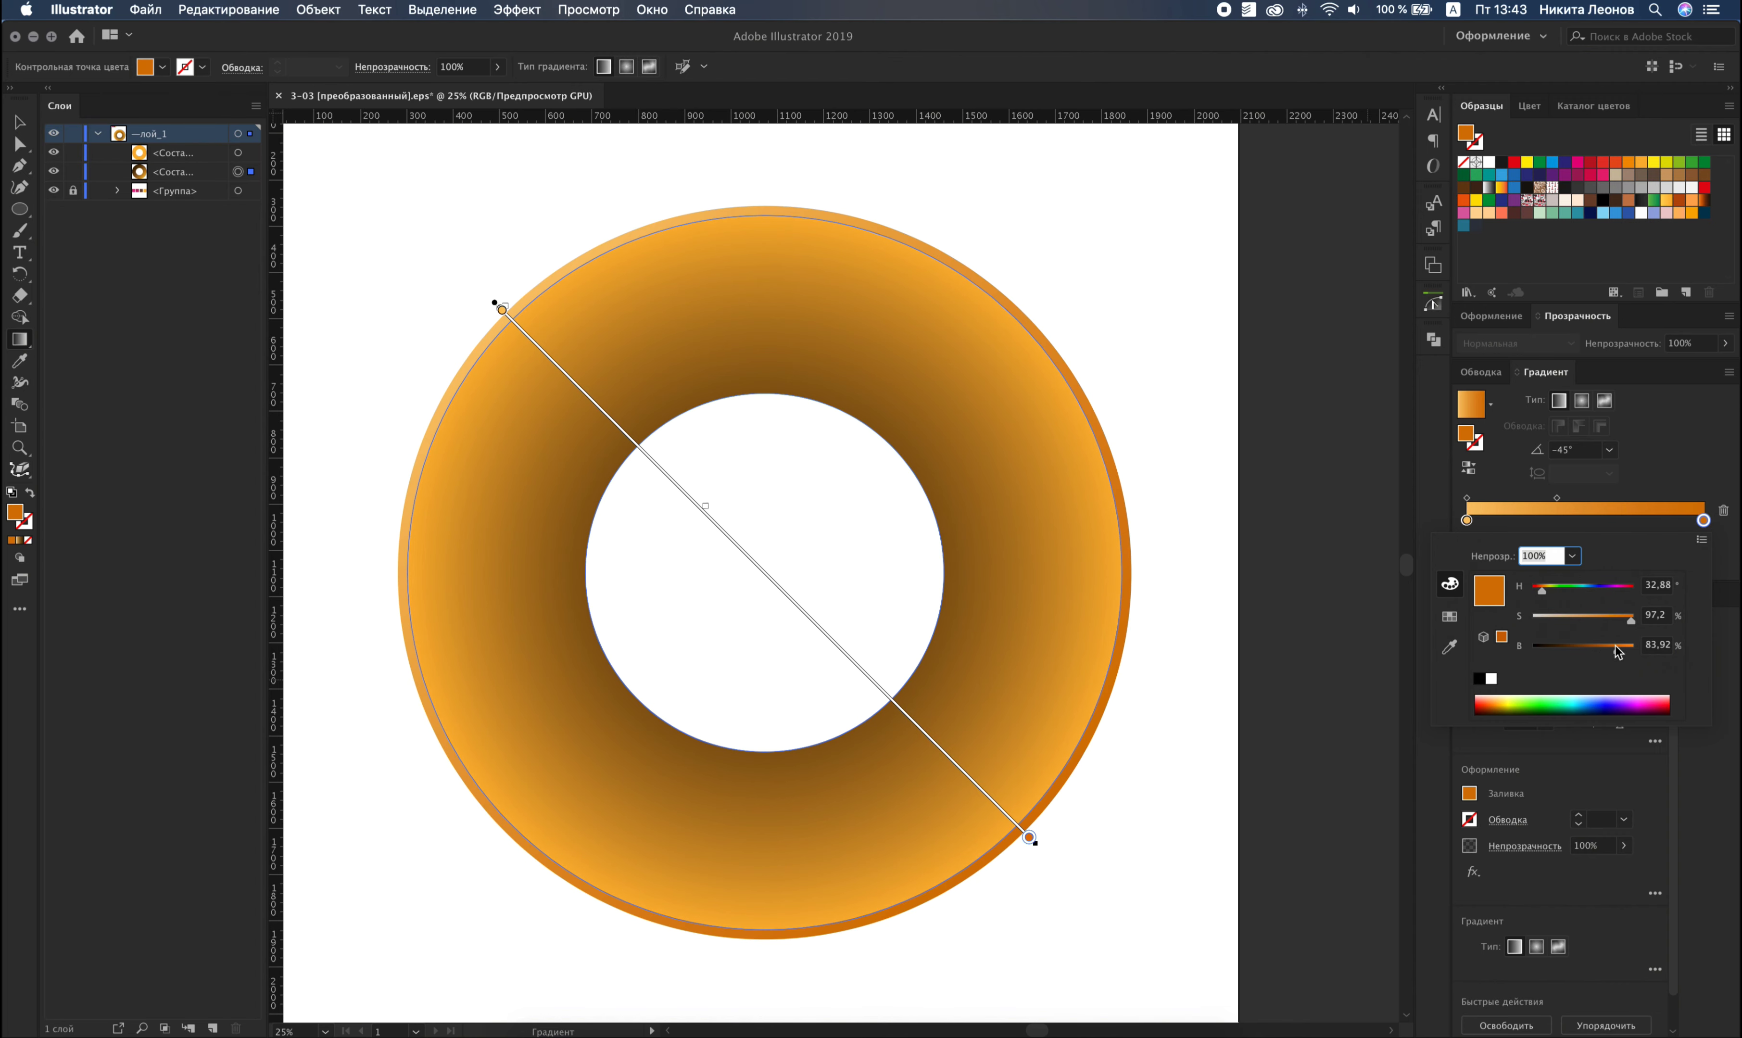
pyautogui.click(20, 120)
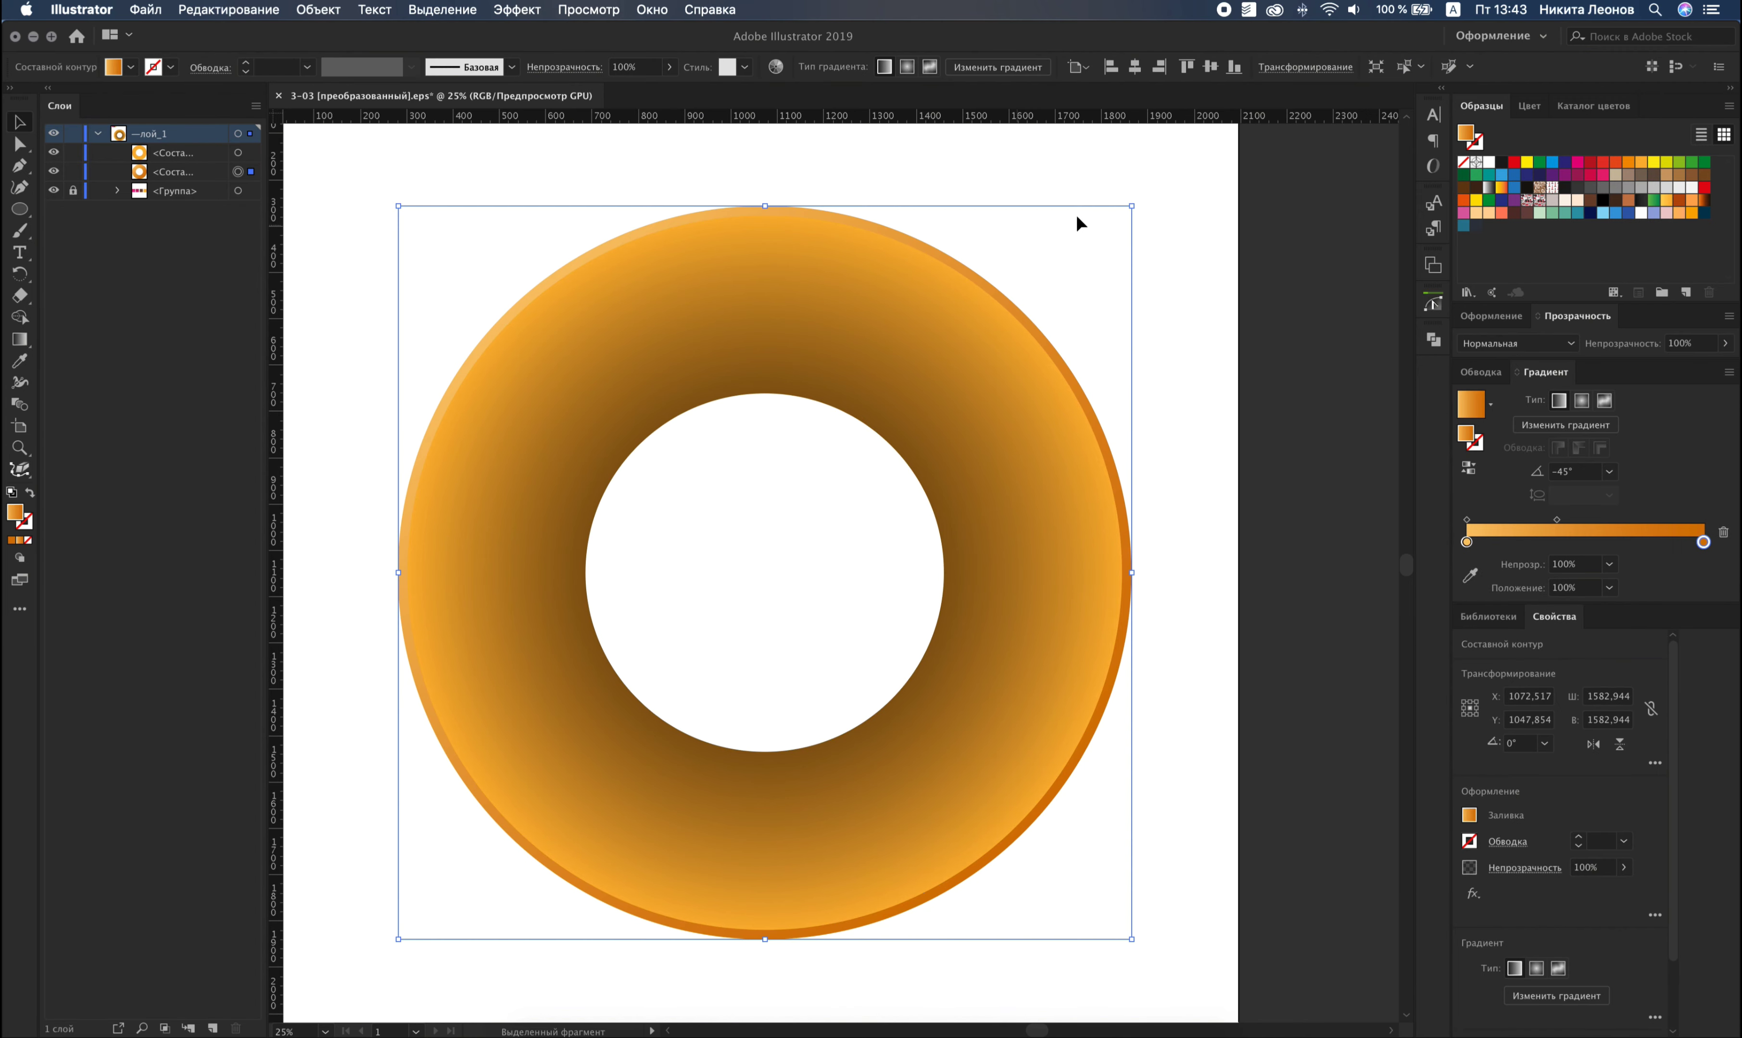
# Shrink the lower donut to about 1565 px and deselect it.
pyautogui.scroll(3, 1126, 209)
pyautogui.moveTo(1128, 211); pyautogui.dragTo(1131, 208)
pyautogui.scroll(-4, 1159, 212)
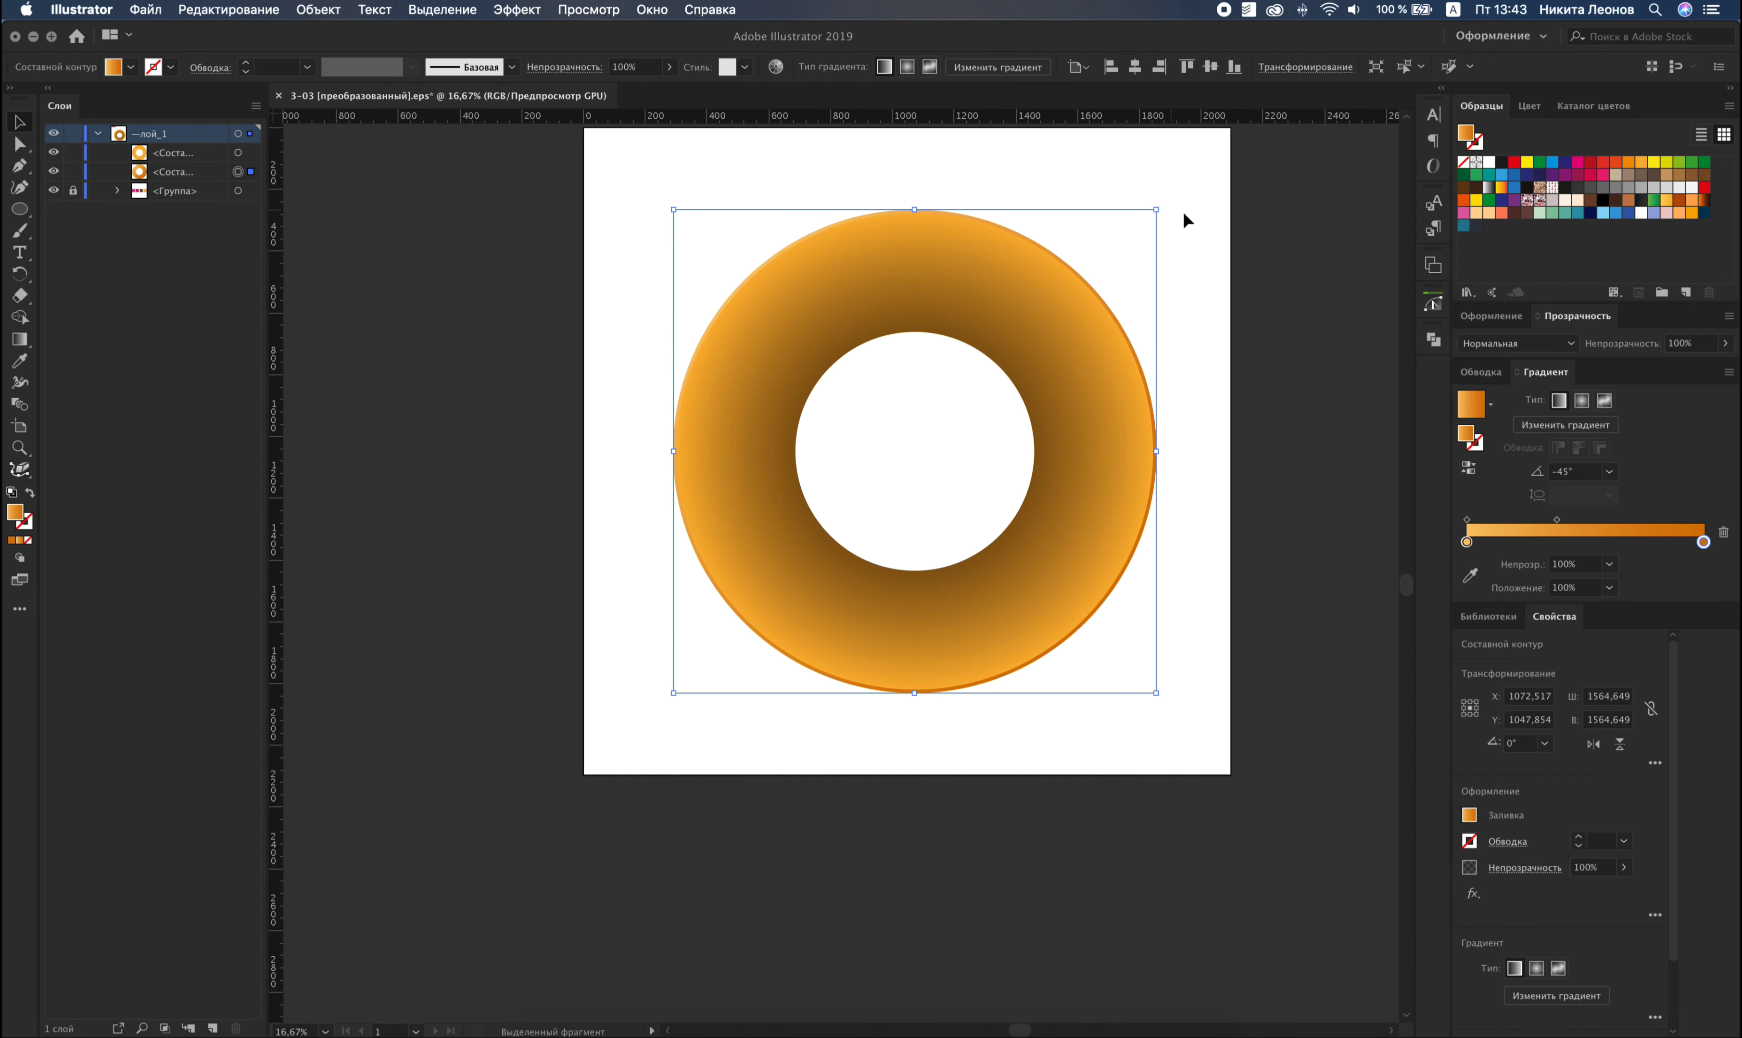
pyautogui.click(1272, 289)
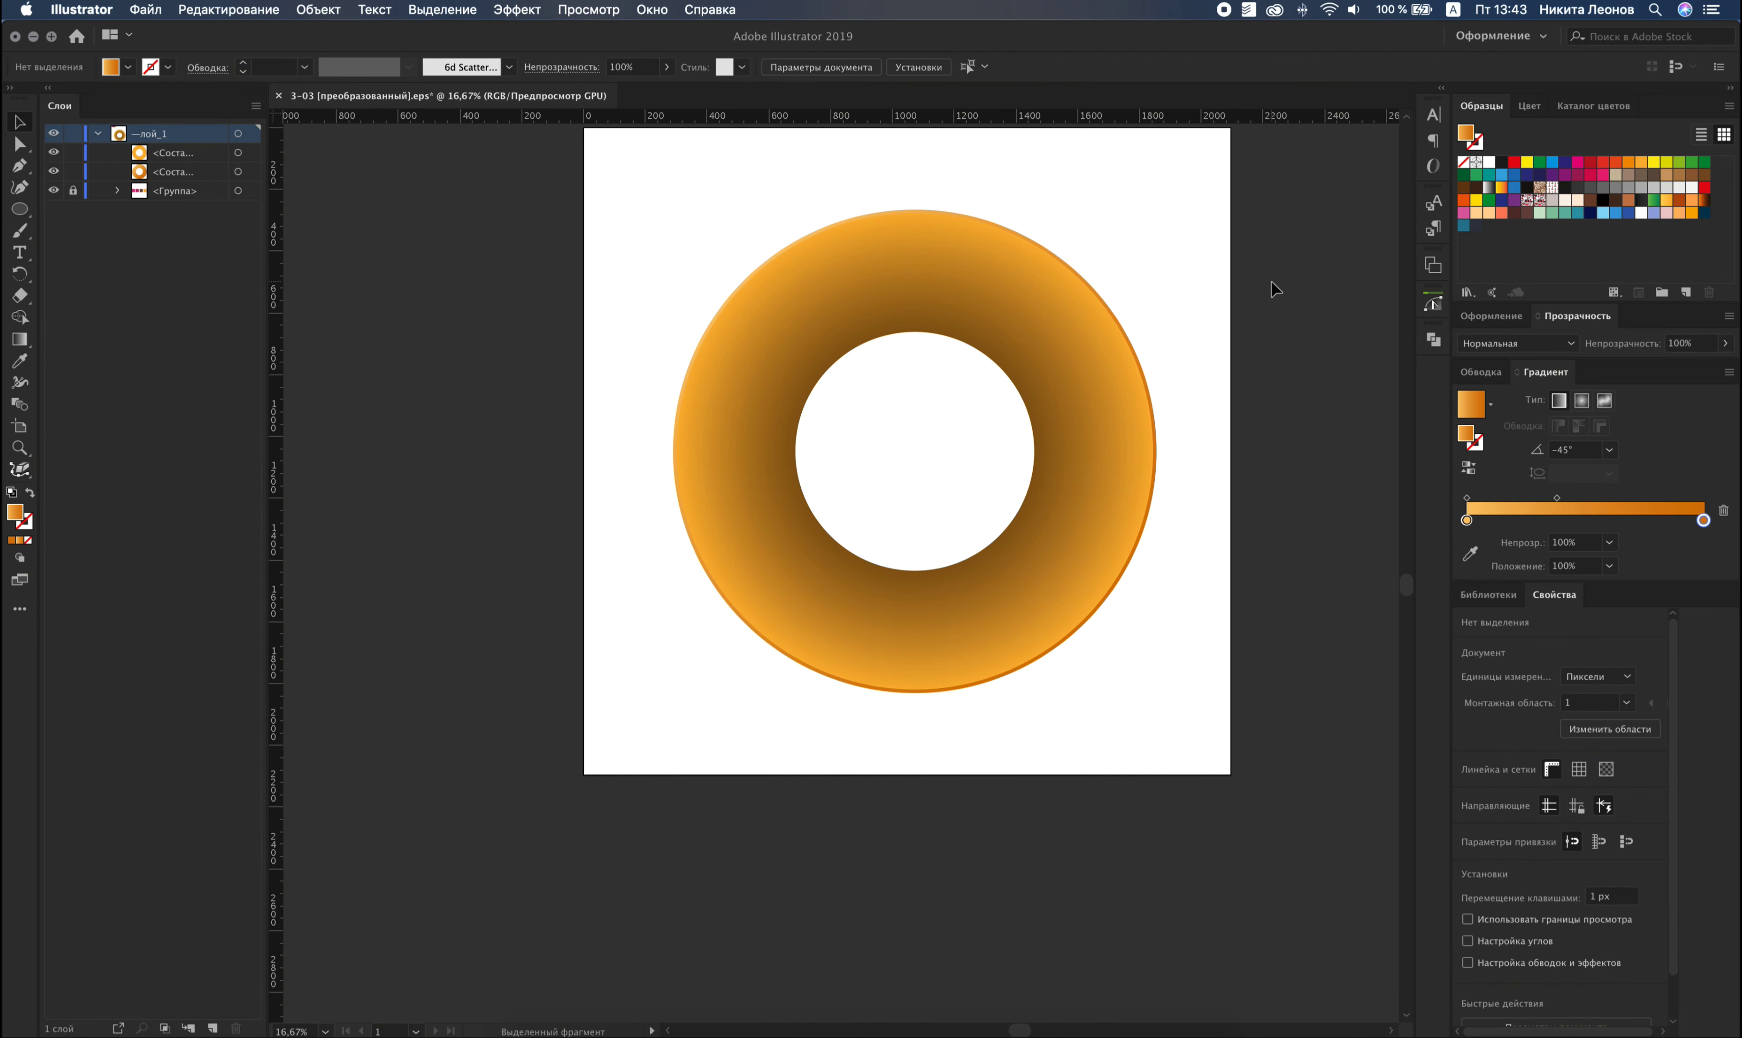
# Lower the back donut's light stop to about 28% saturation and set the midpoint near 49.81%.
pyautogui.click(238, 171)
pyautogui.doubleClick(1467, 541)
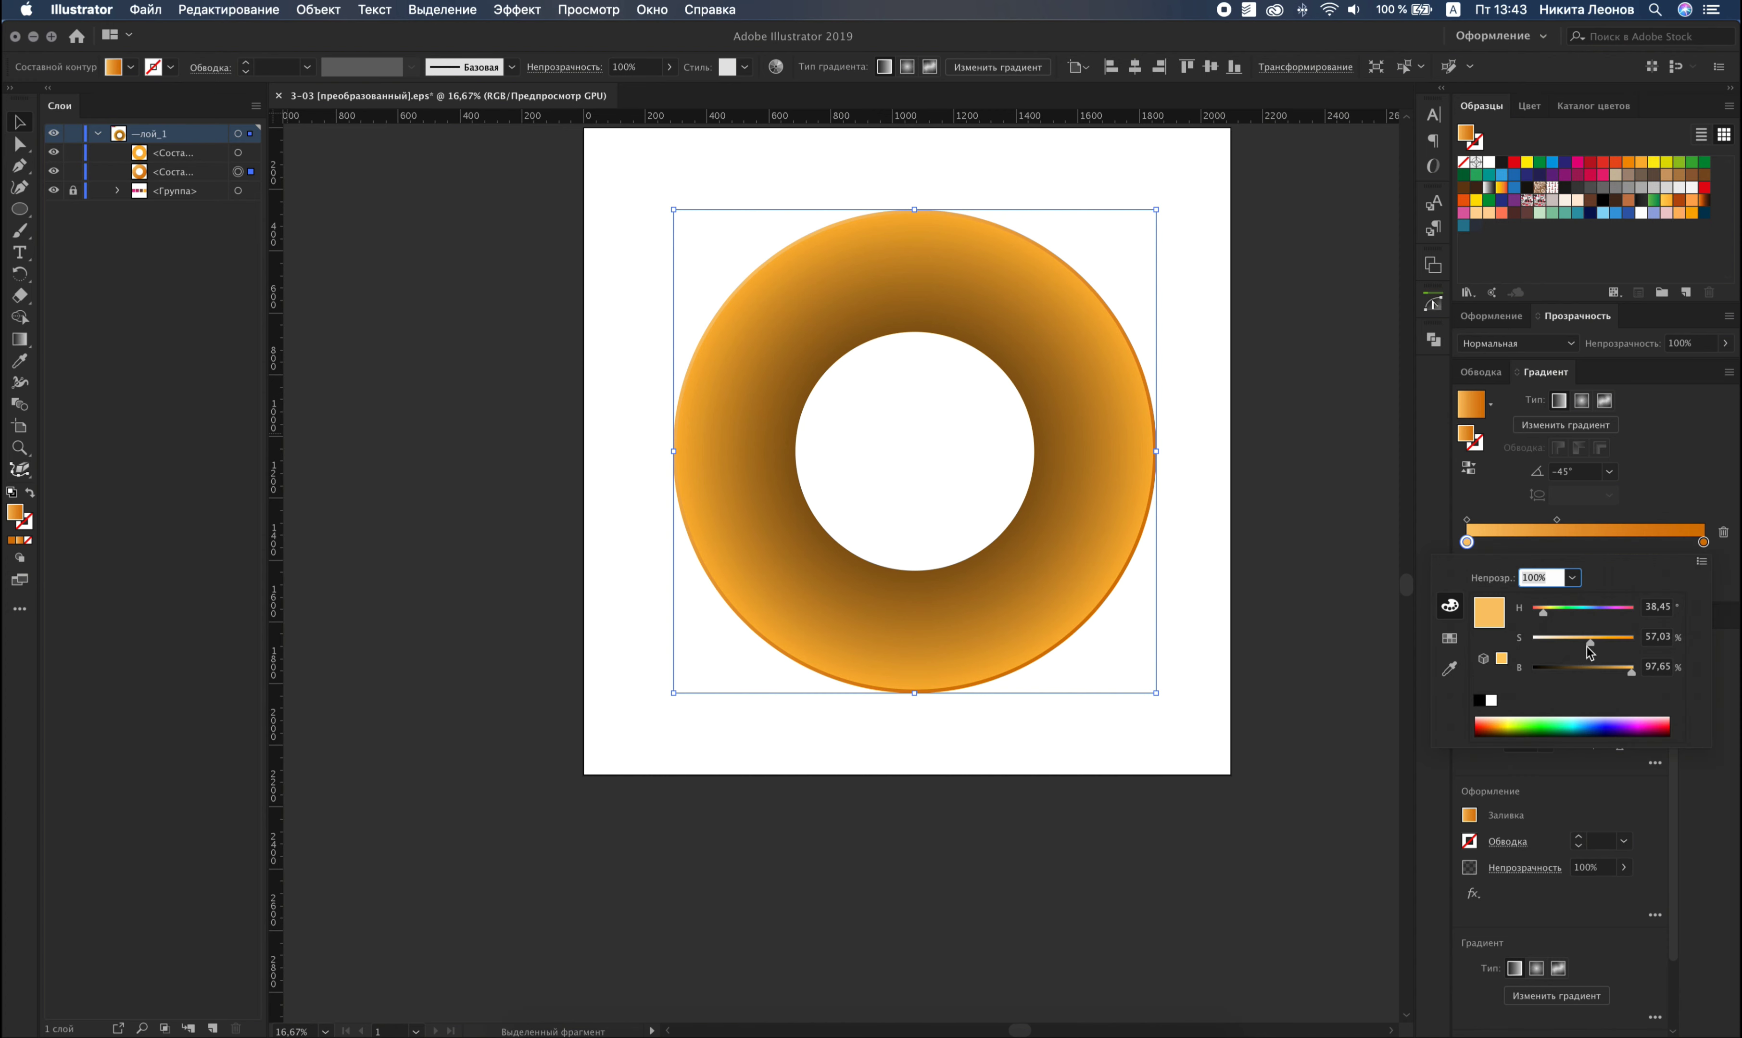
pyautogui.moveTo(1590, 649); pyautogui.dragTo(1563, 650)
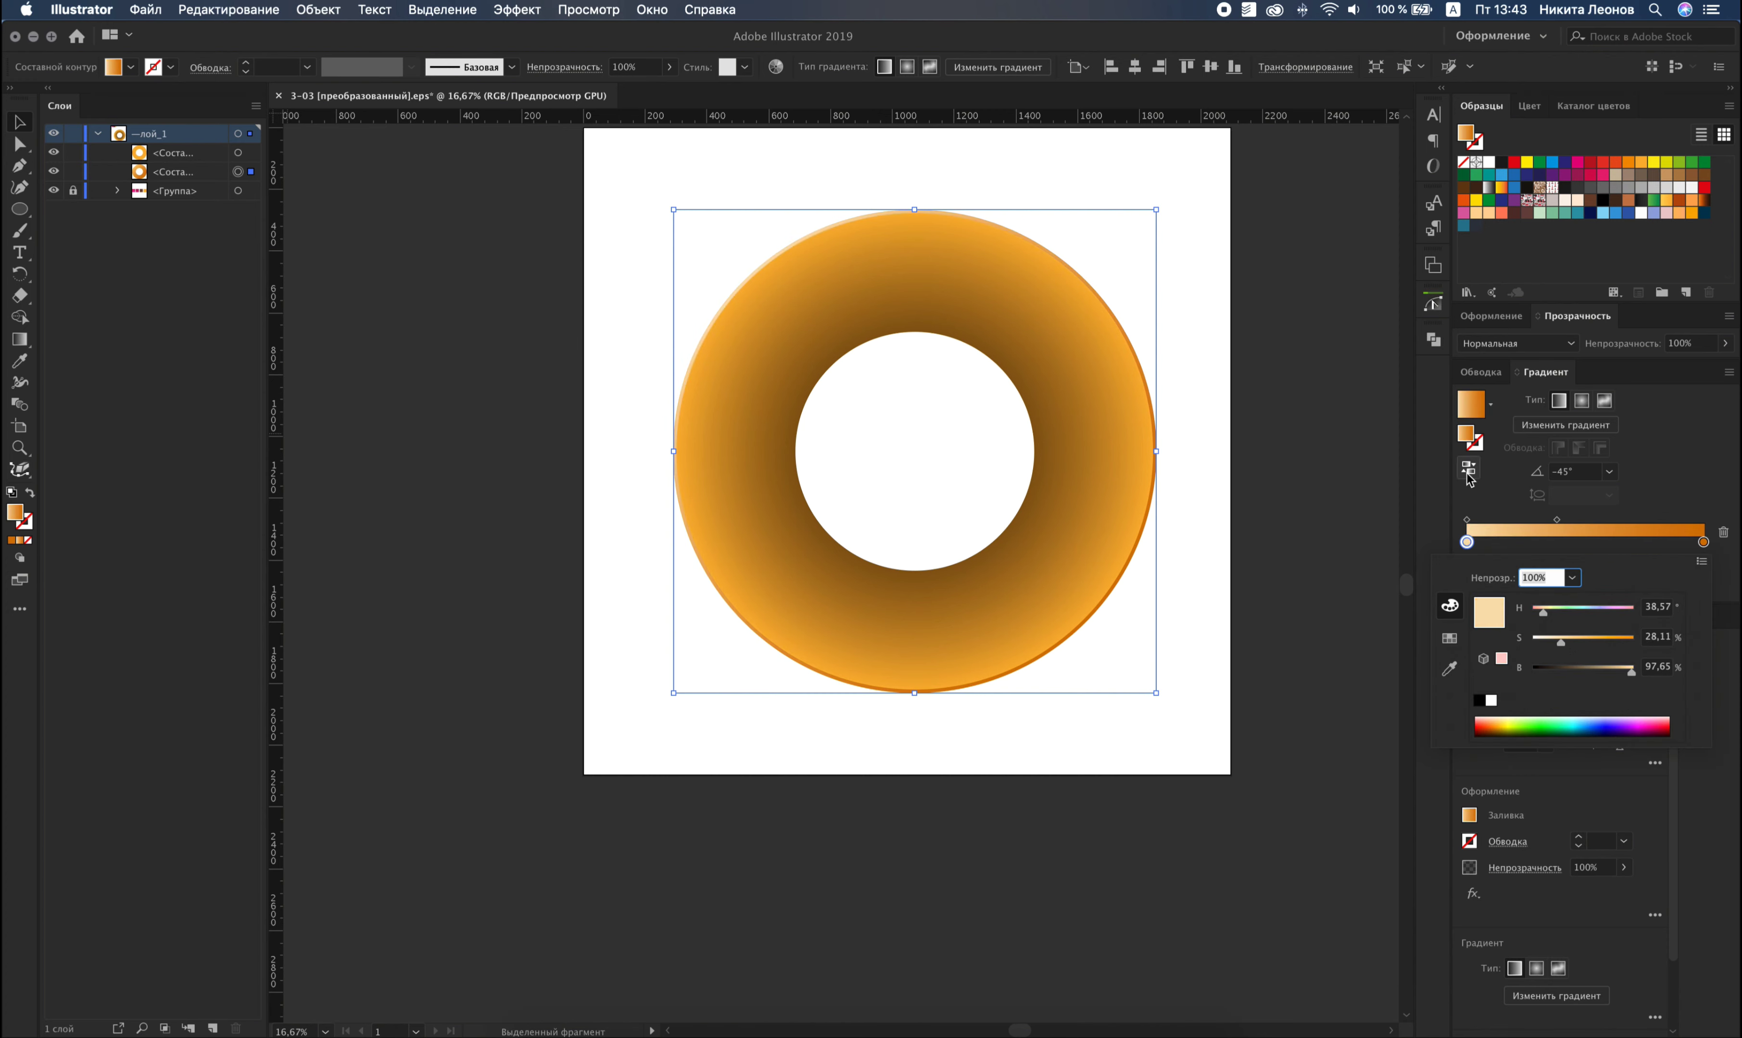
pyautogui.moveTo(1557, 519); pyautogui.dragTo(1587, 520)
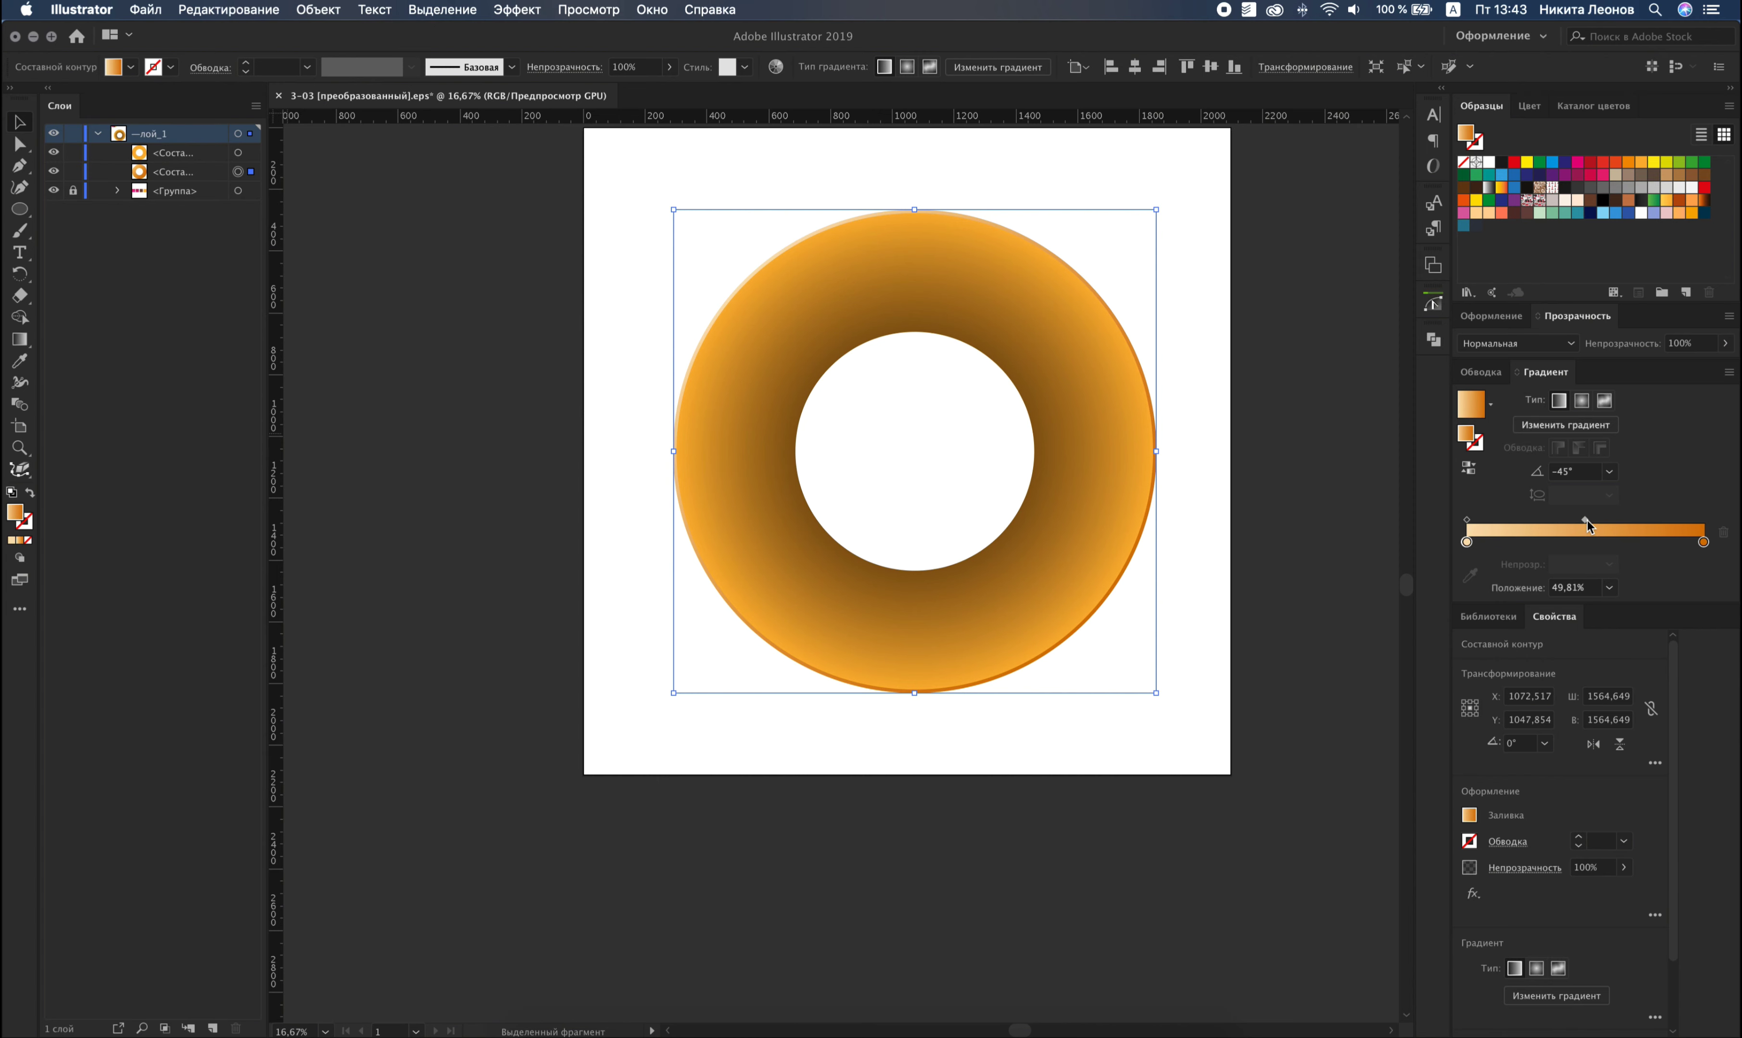
pyautogui.click(1213, 248)
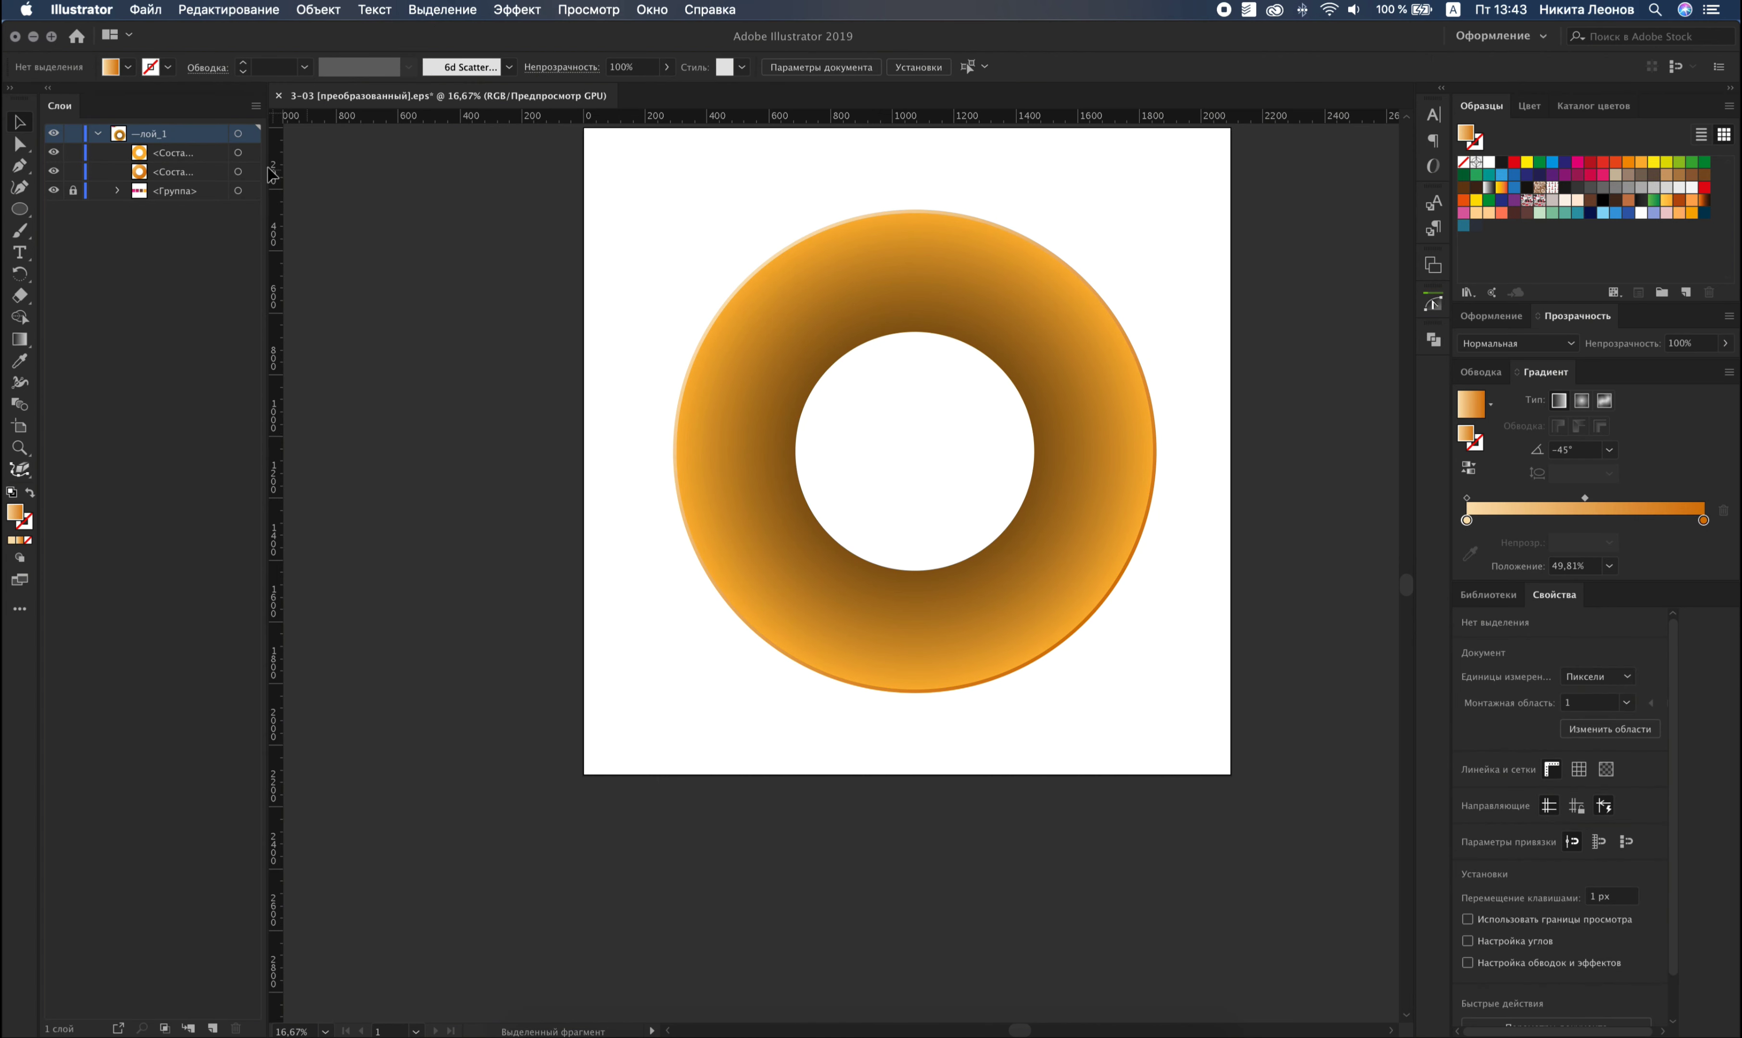
# Select both donut compound paths in the Layers panel and group them with Cmd+G.
pyautogui.click(238, 153)
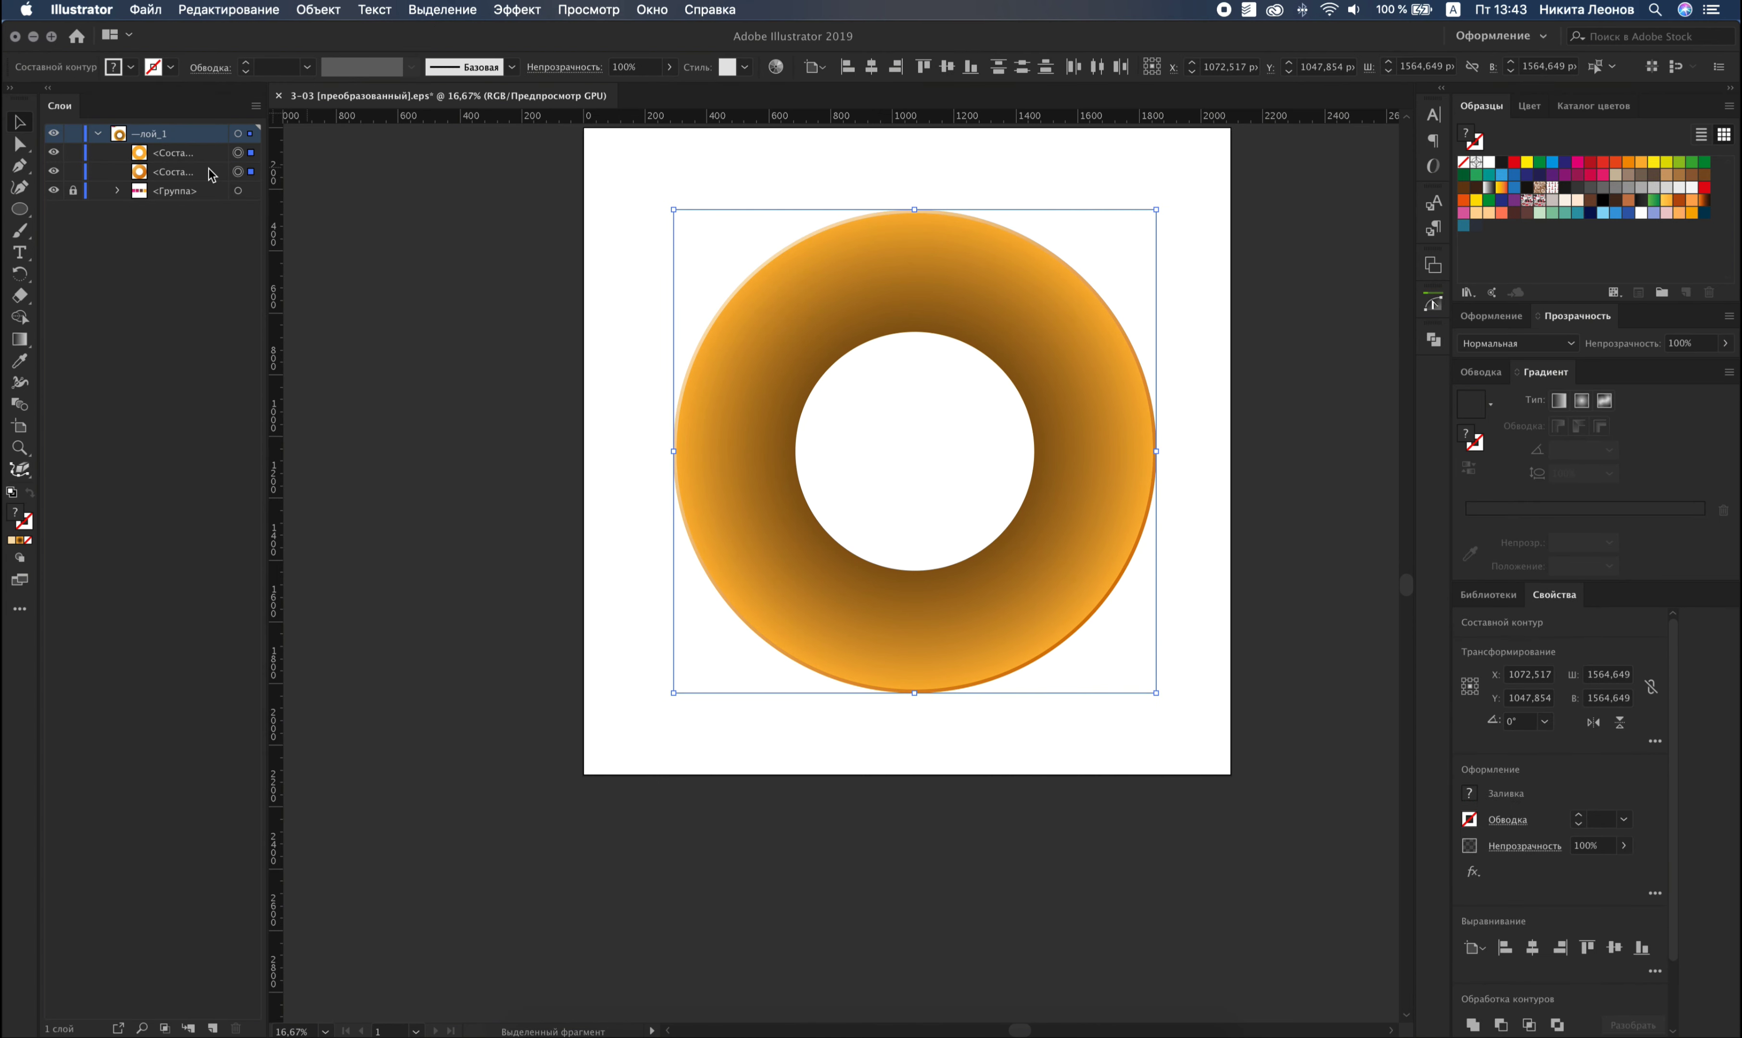
pyautogui.click(256, 107)
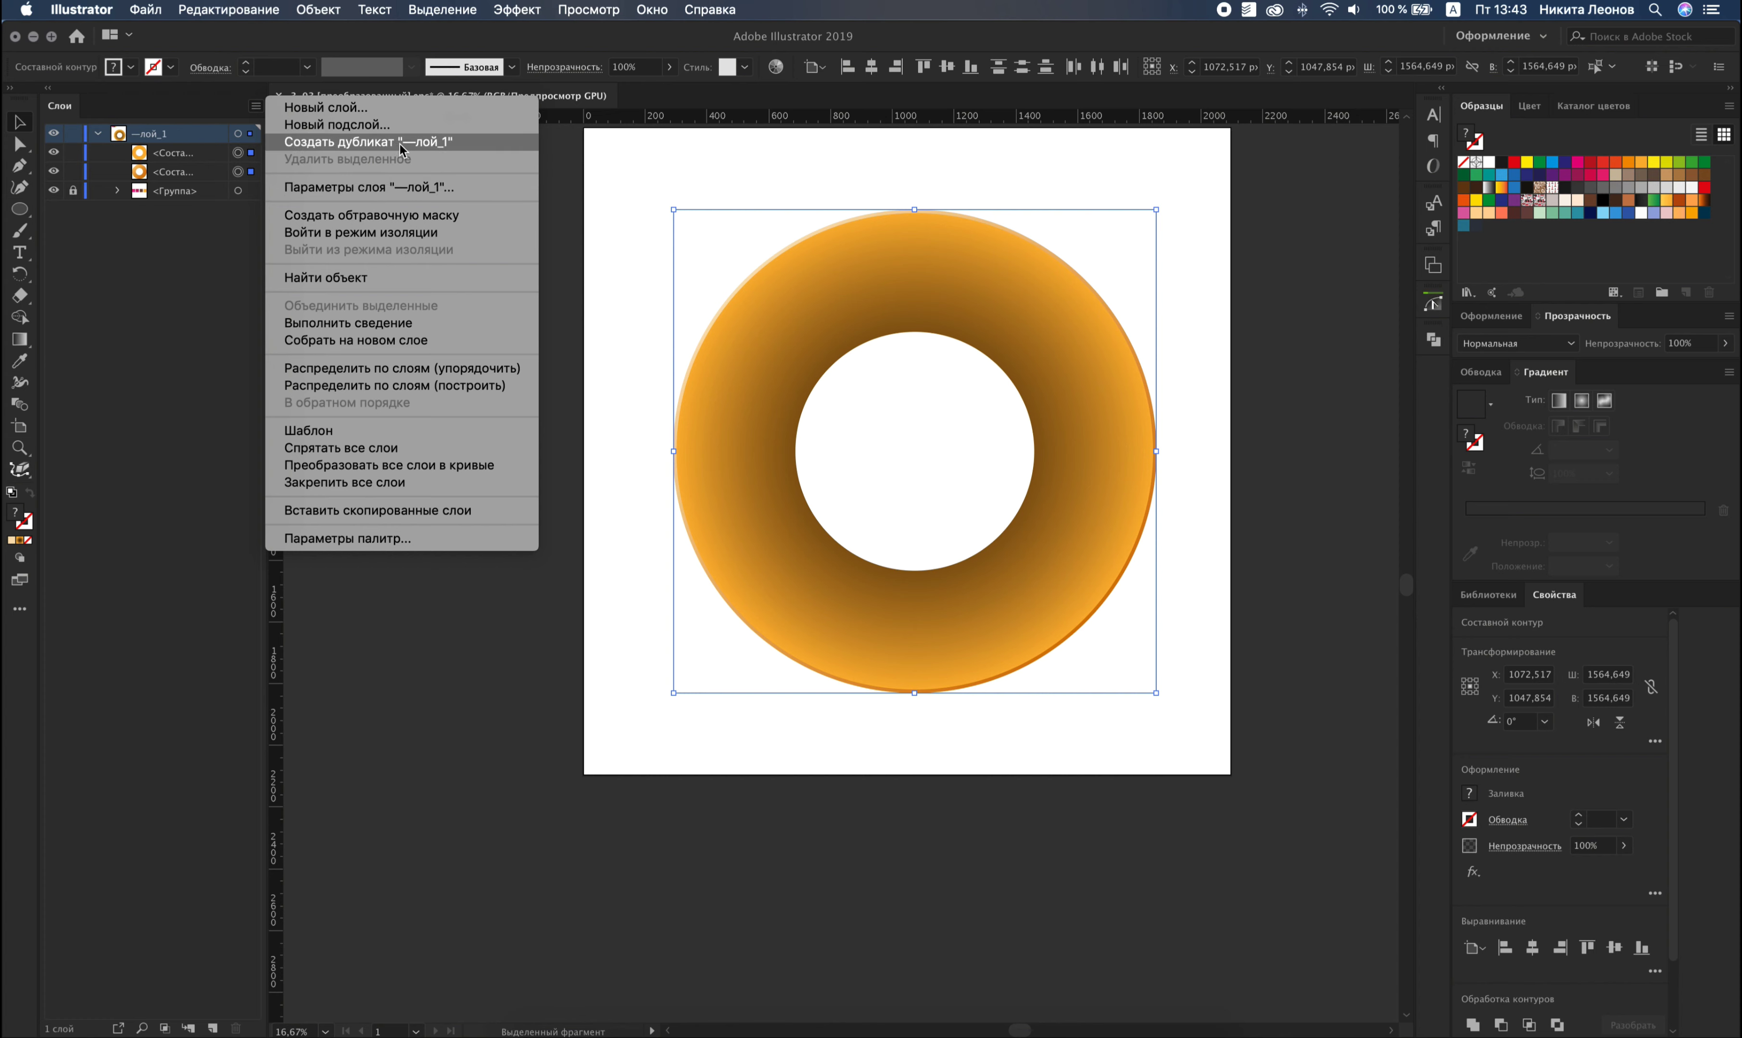
pyautogui.click(189, 164)
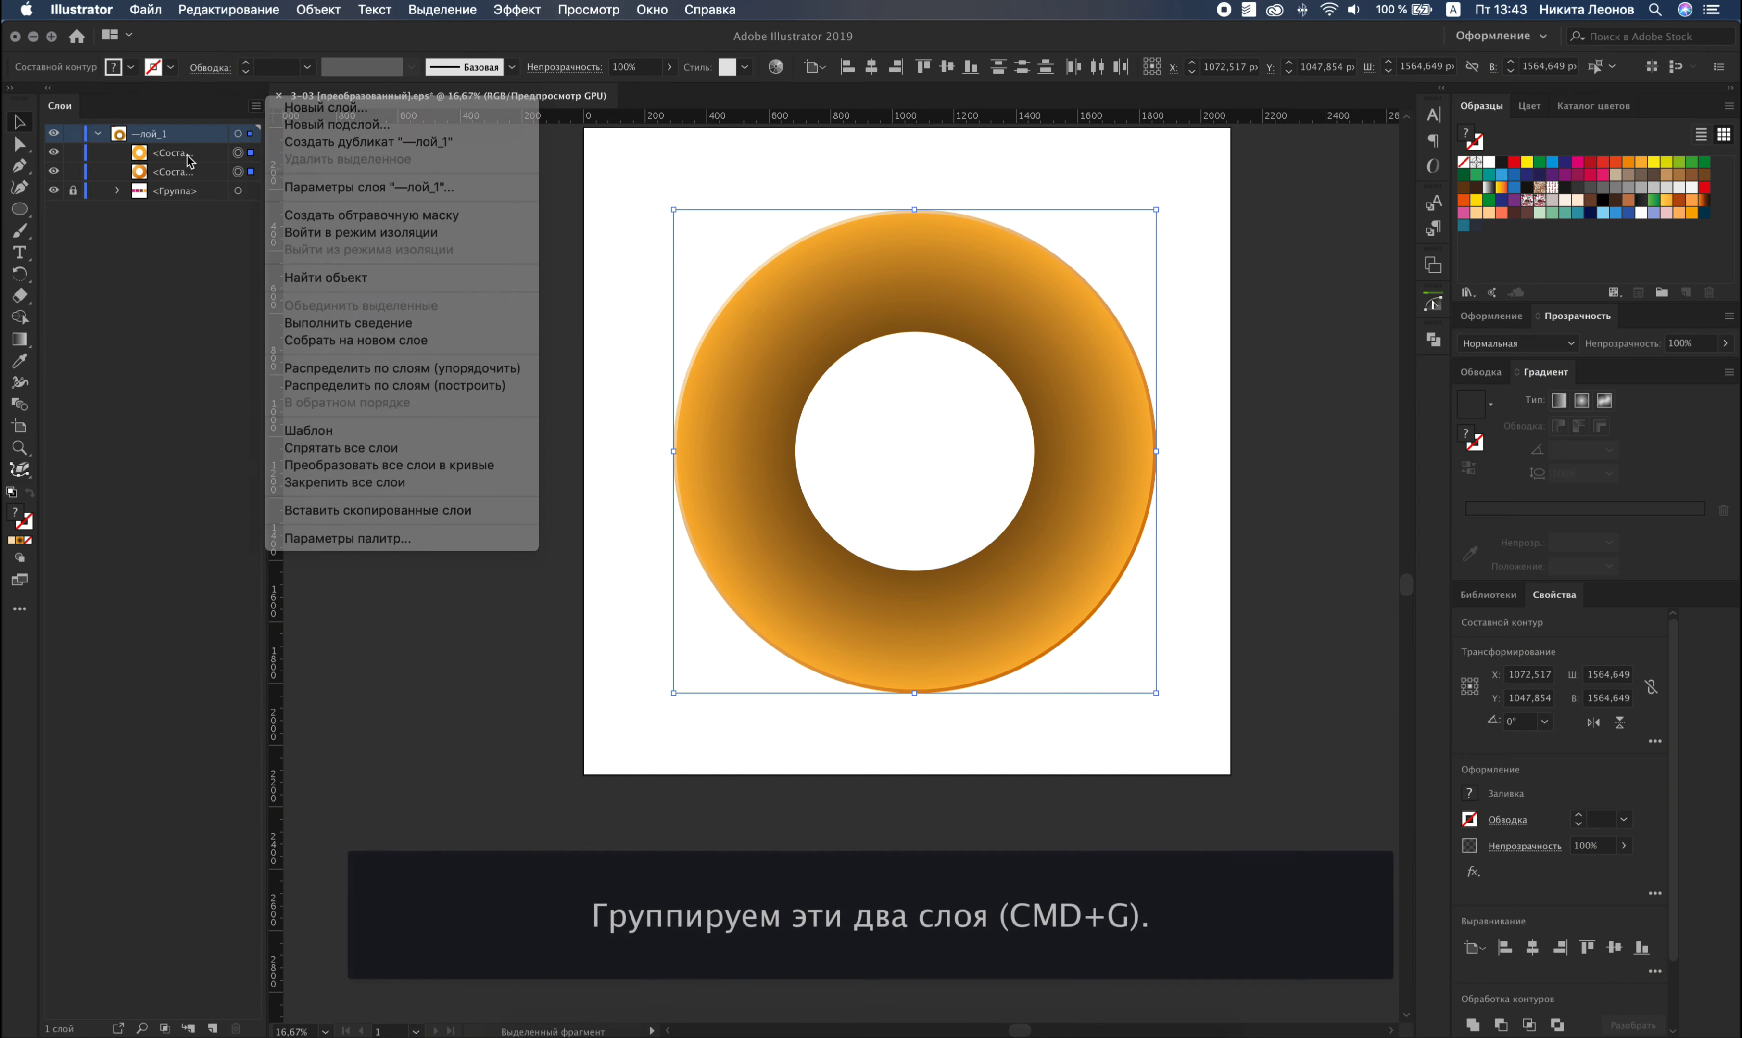
pyautogui.press('super+g')
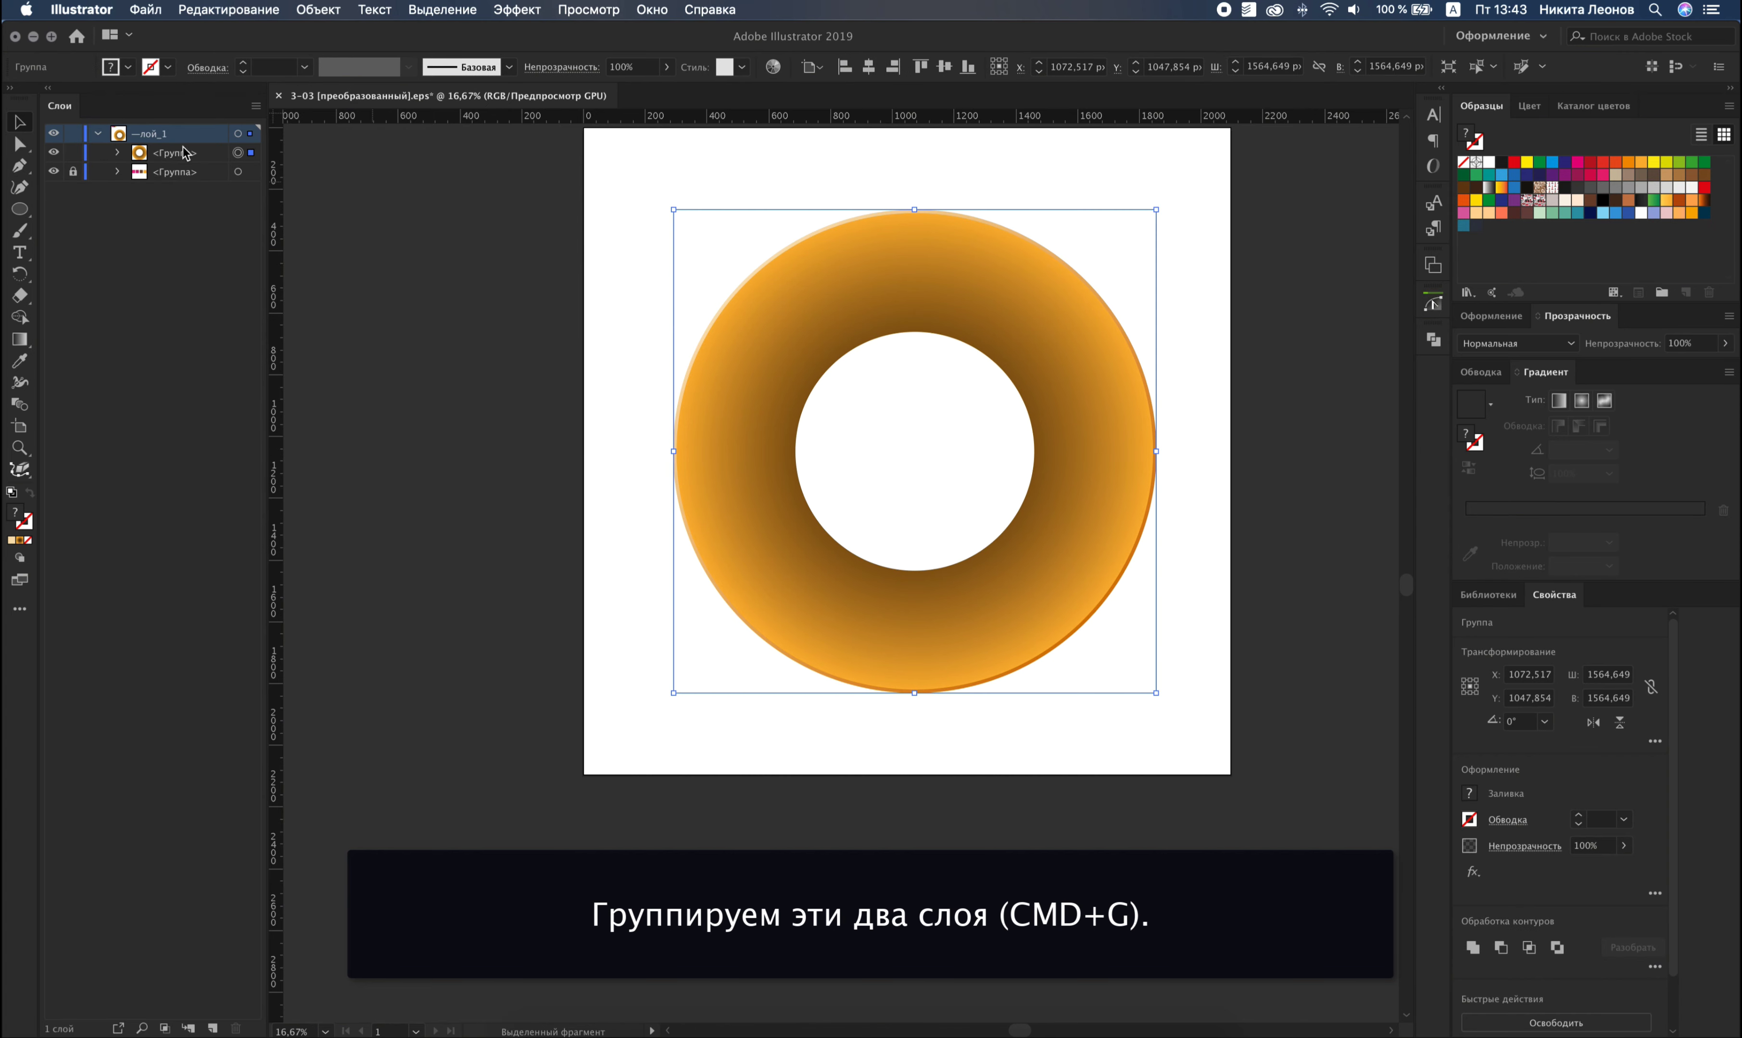
# Duplicate one ring path, move the copy over the donut and shrink it to about 1384 px.
pyautogui.click(624, 238)
pyautogui.hscroll(3, 530, 233)
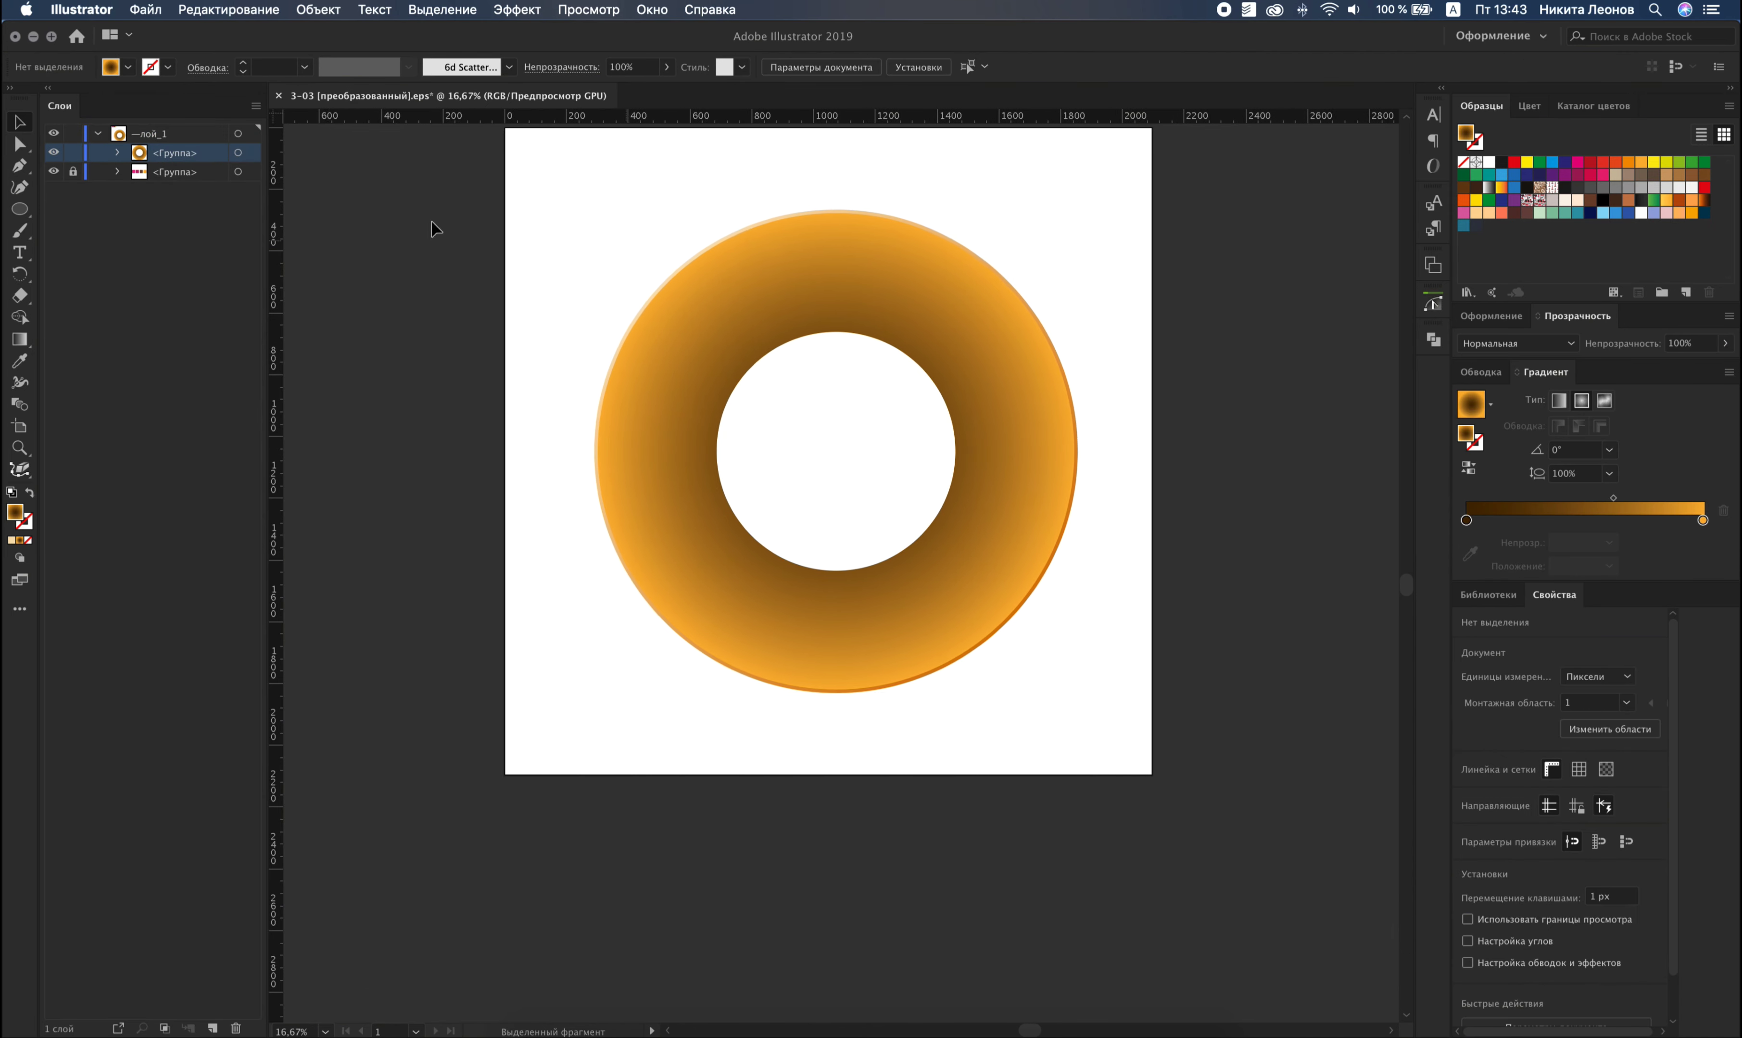
pyautogui.click(118, 153)
pyautogui.click(251, 172)
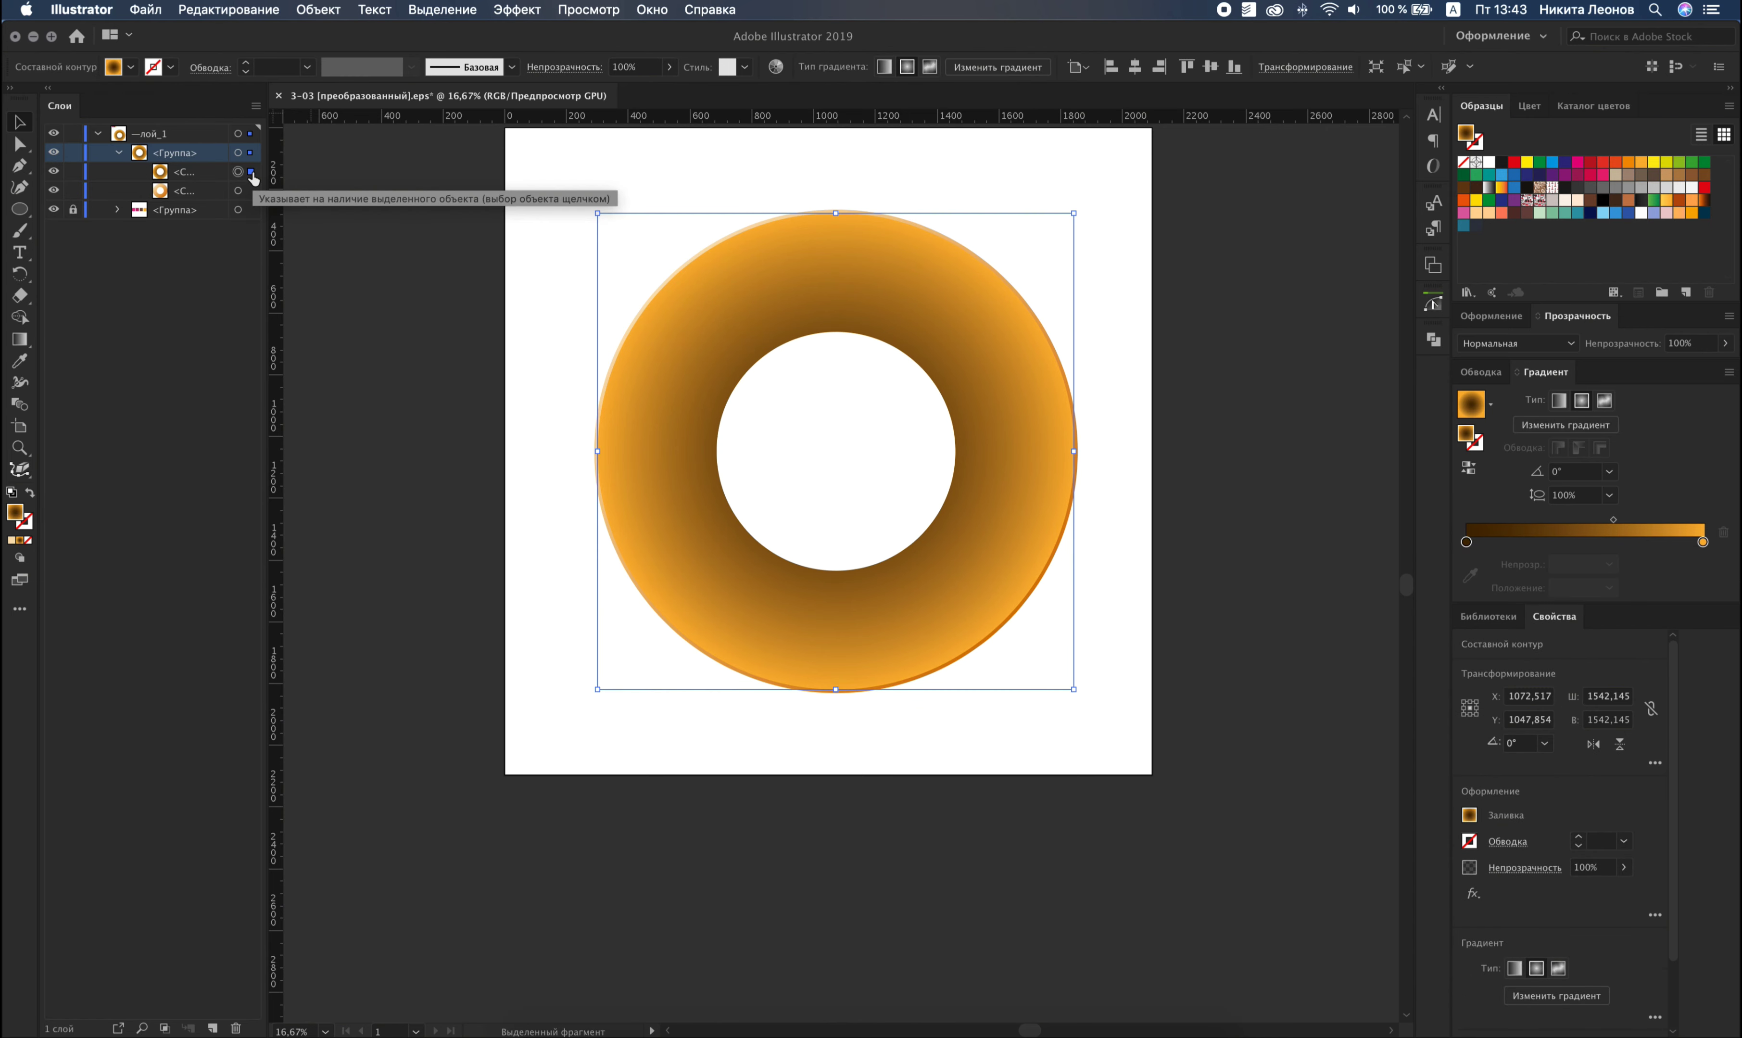
pyautogui.hotkey('ctrl', 'd')
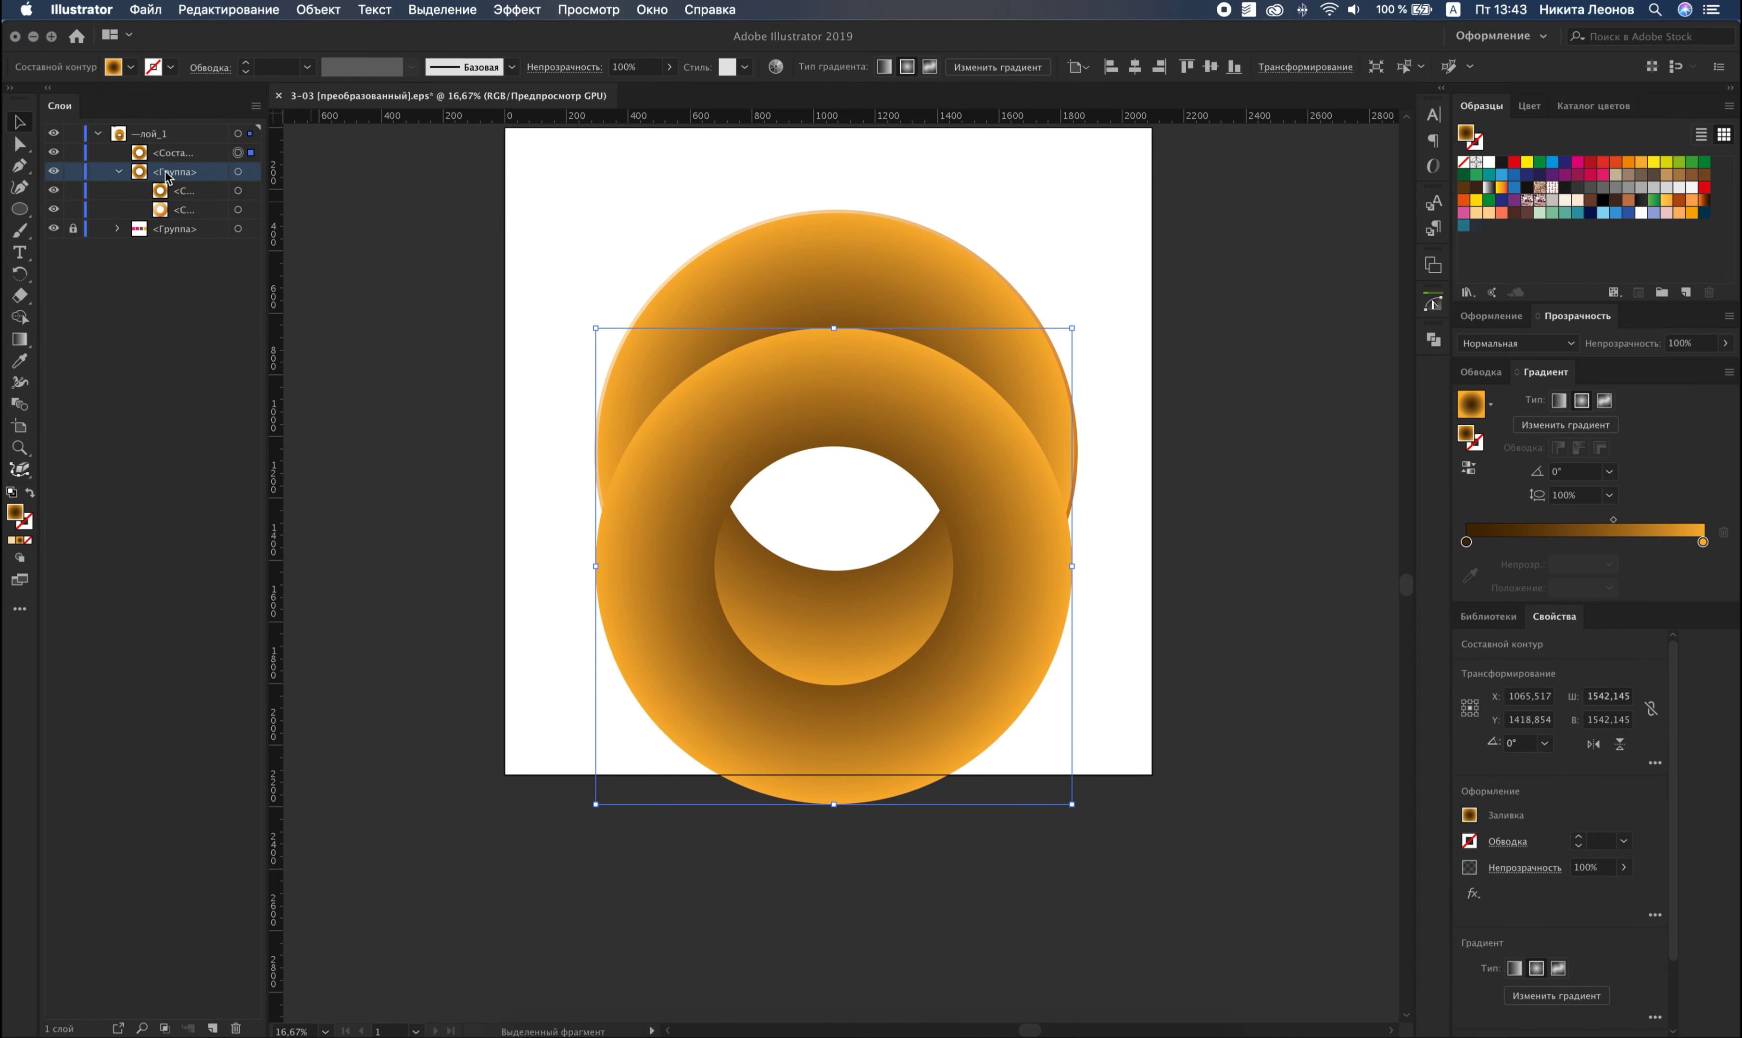
pyautogui.click(118, 171)
pyautogui.moveTo(868, 412); pyautogui.dragTo(865, 291)
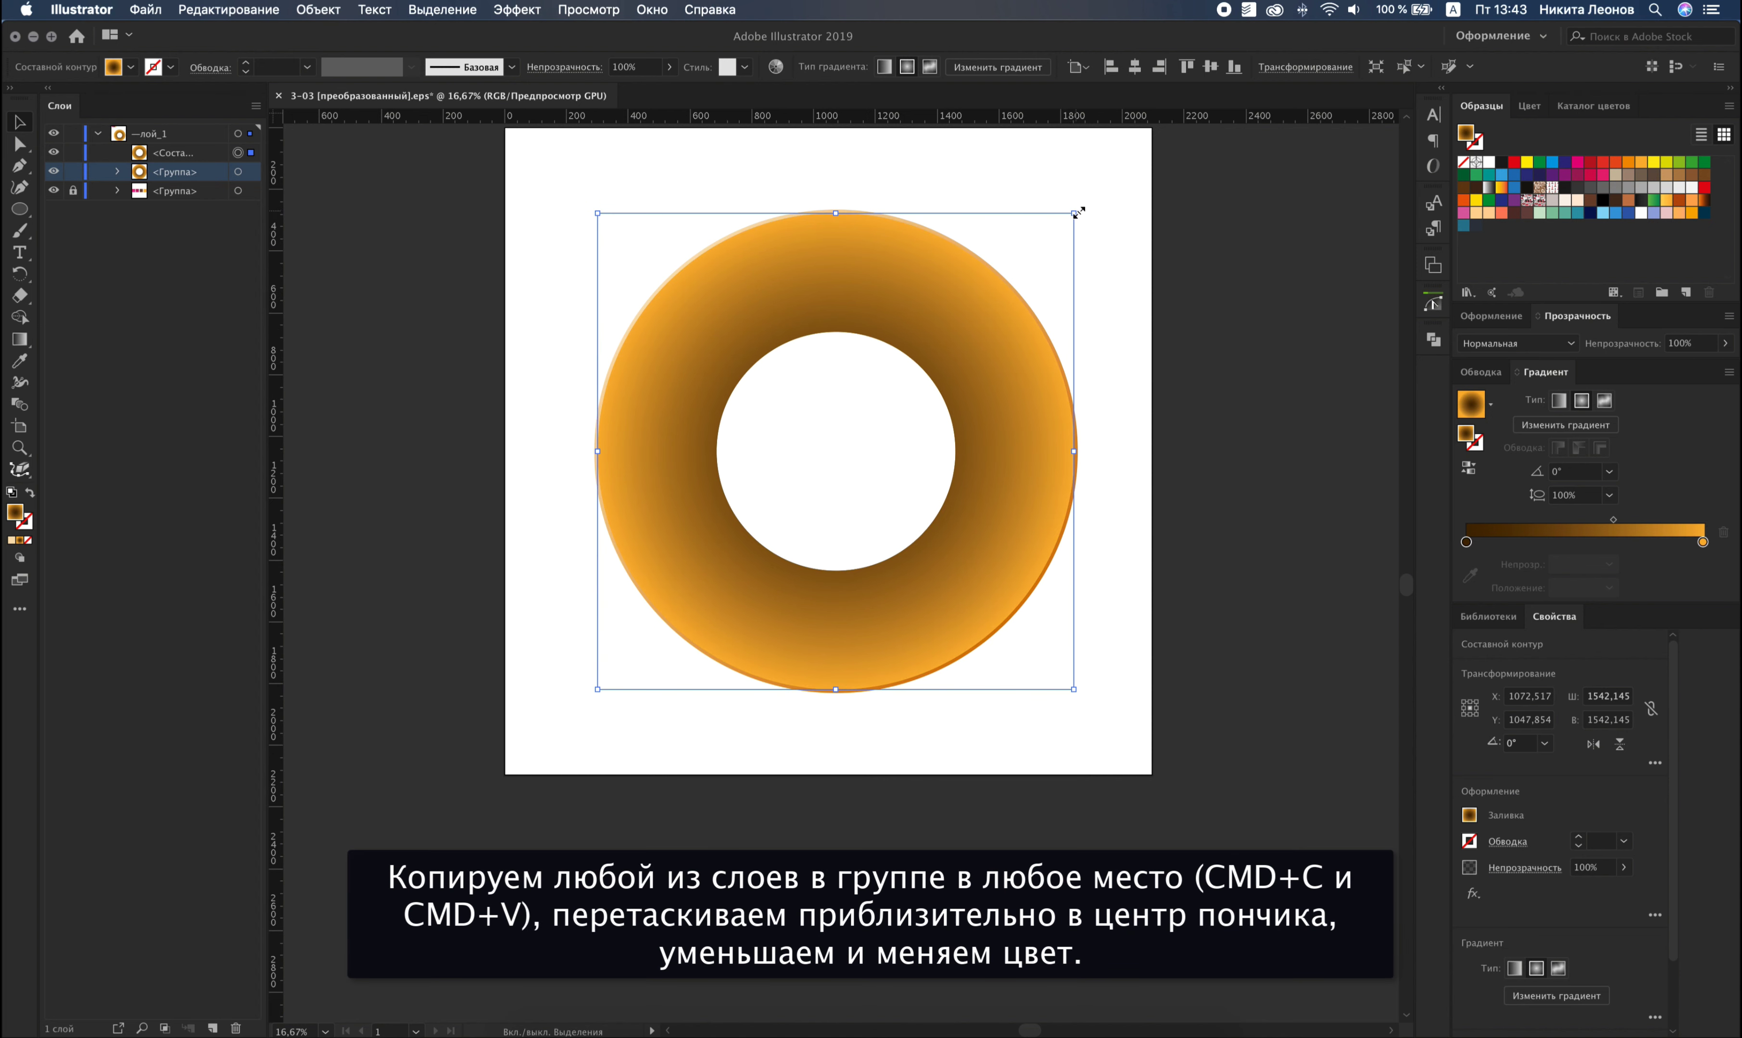
pyautogui.moveTo(1071, 211); pyautogui.dragTo(1051, 236)
# Fill the smaller ring copy with the pink swatch colour using the Eyedropper.
pyautogui.scroll(5, 933, 300)
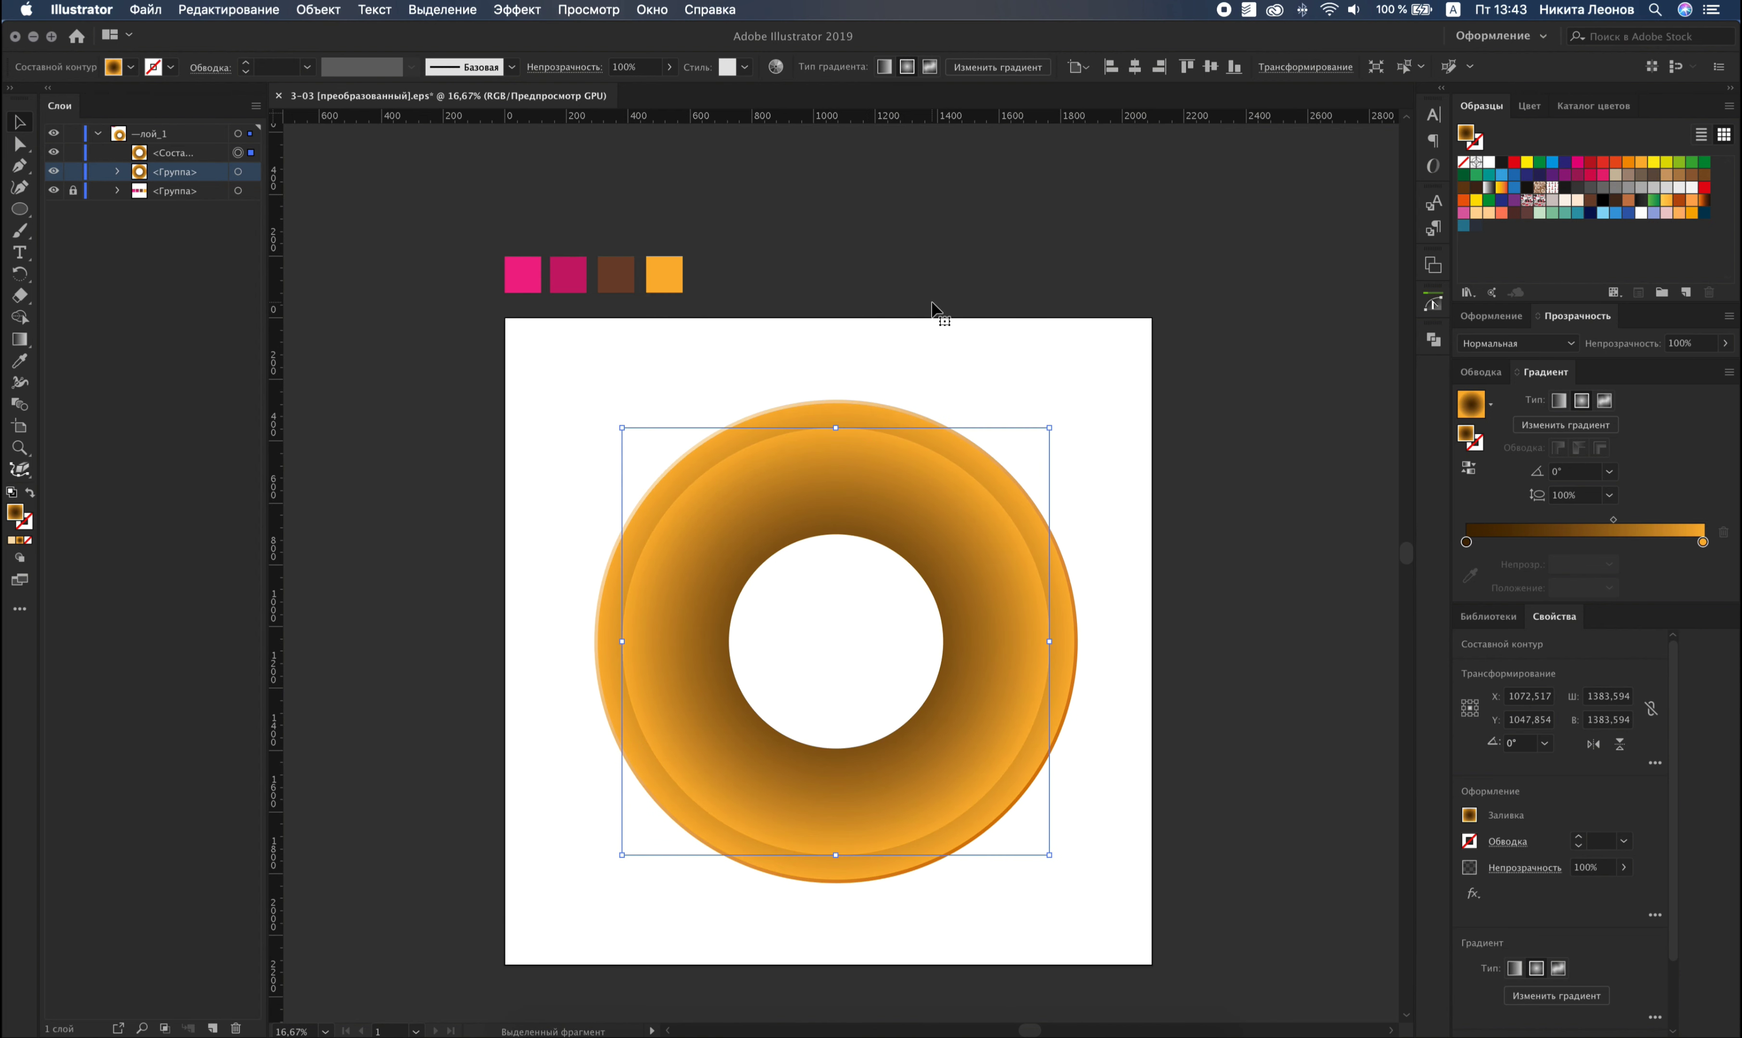
pyautogui.press('i')
pyautogui.click(523, 274)
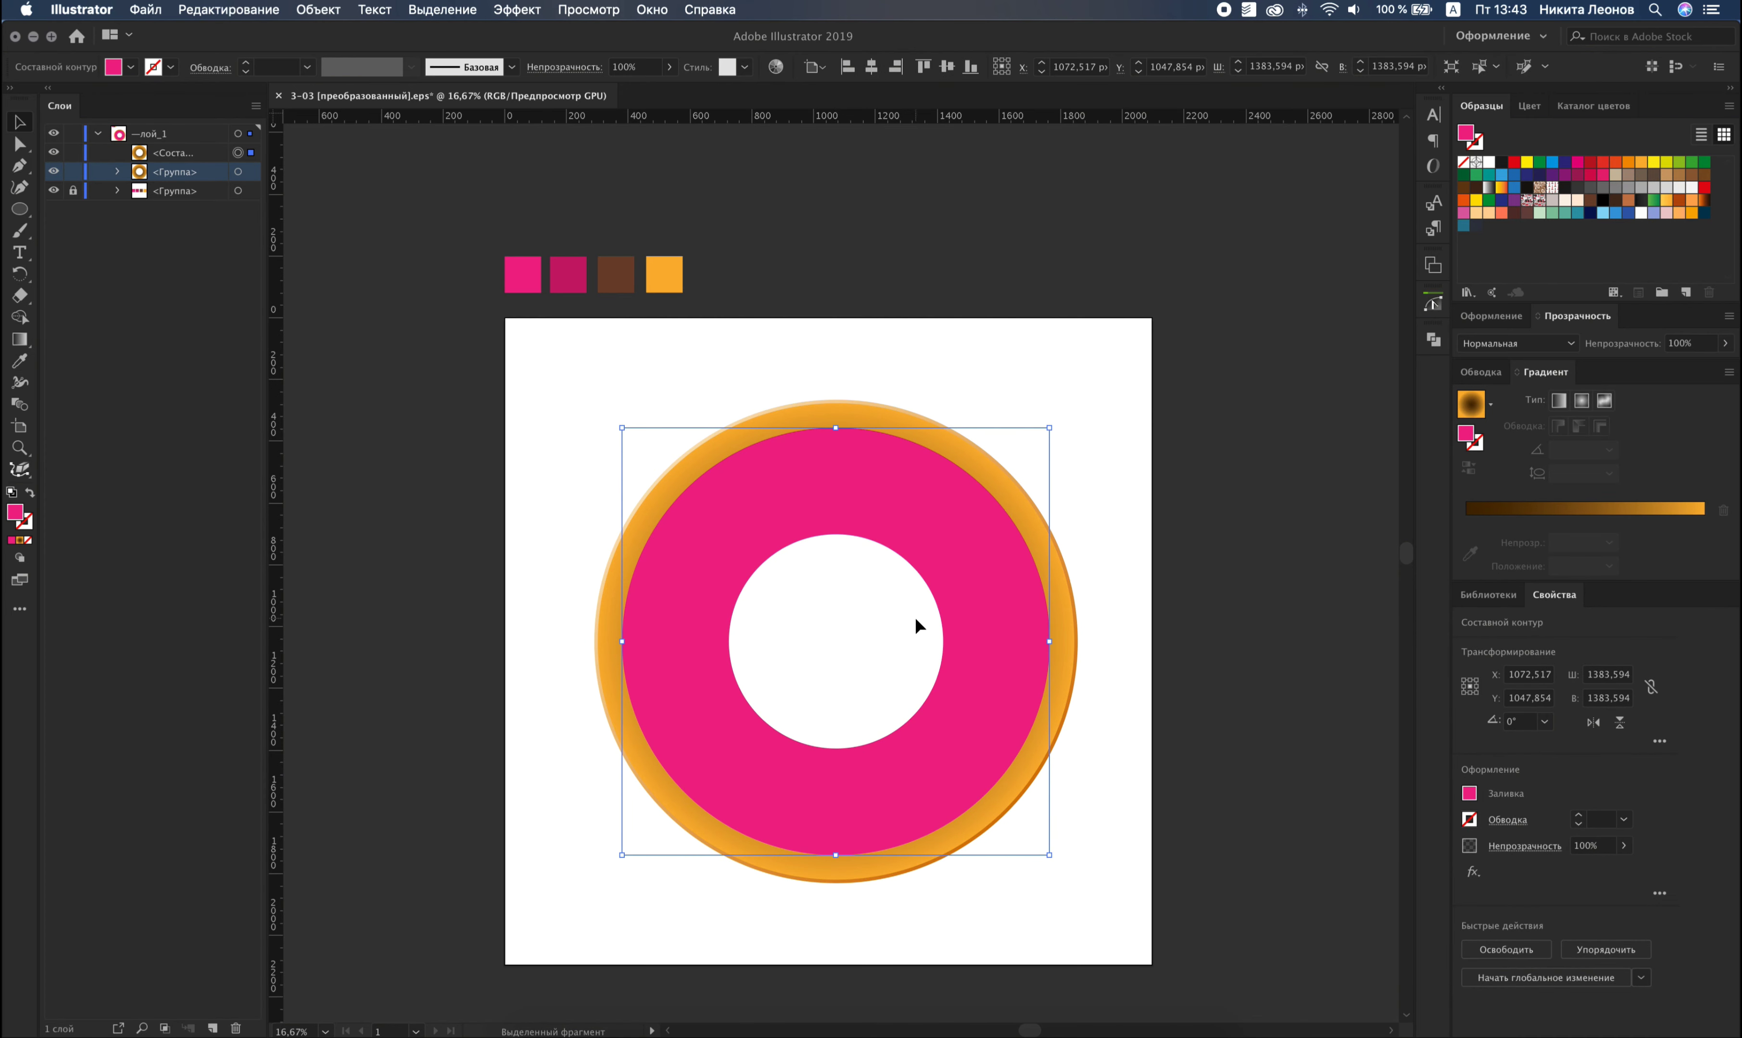
pyautogui.hscroll(-1, 915, 625)
# With the Curvature tool, add wave points along the pink icing's left, lower and right outer edge.
pyautogui.click(28, 190)
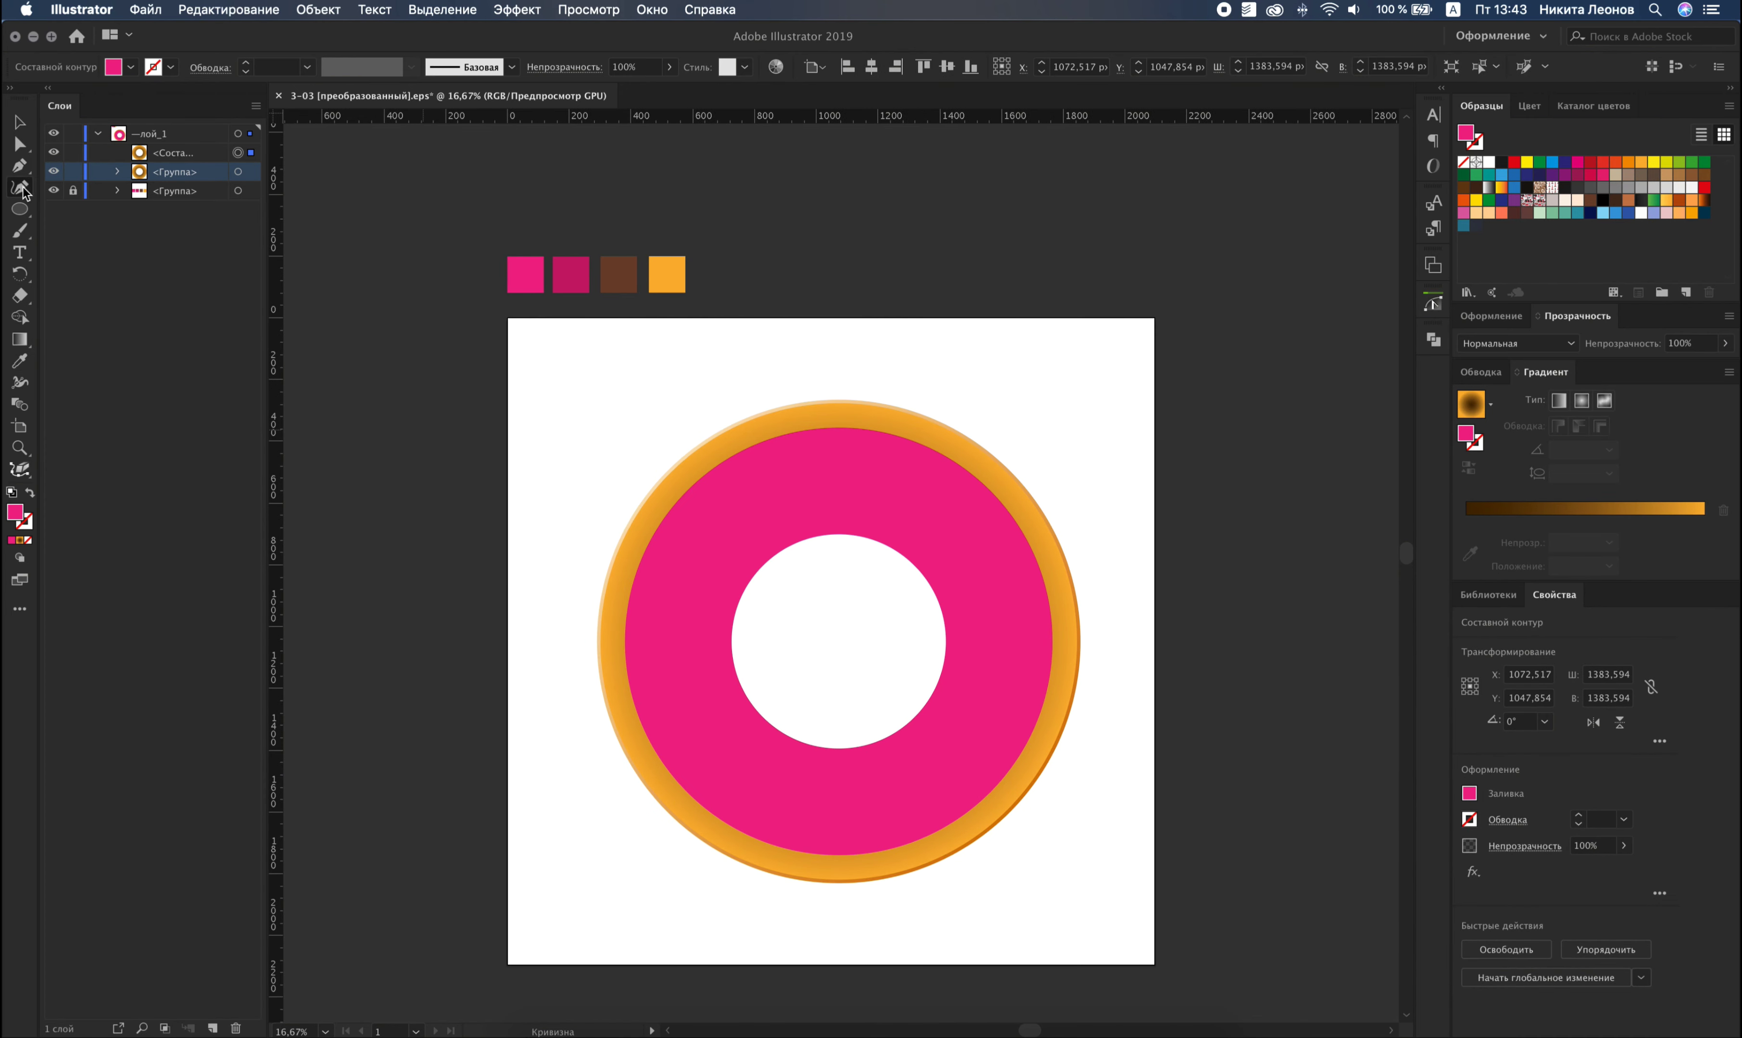
pyautogui.click(720, 468)
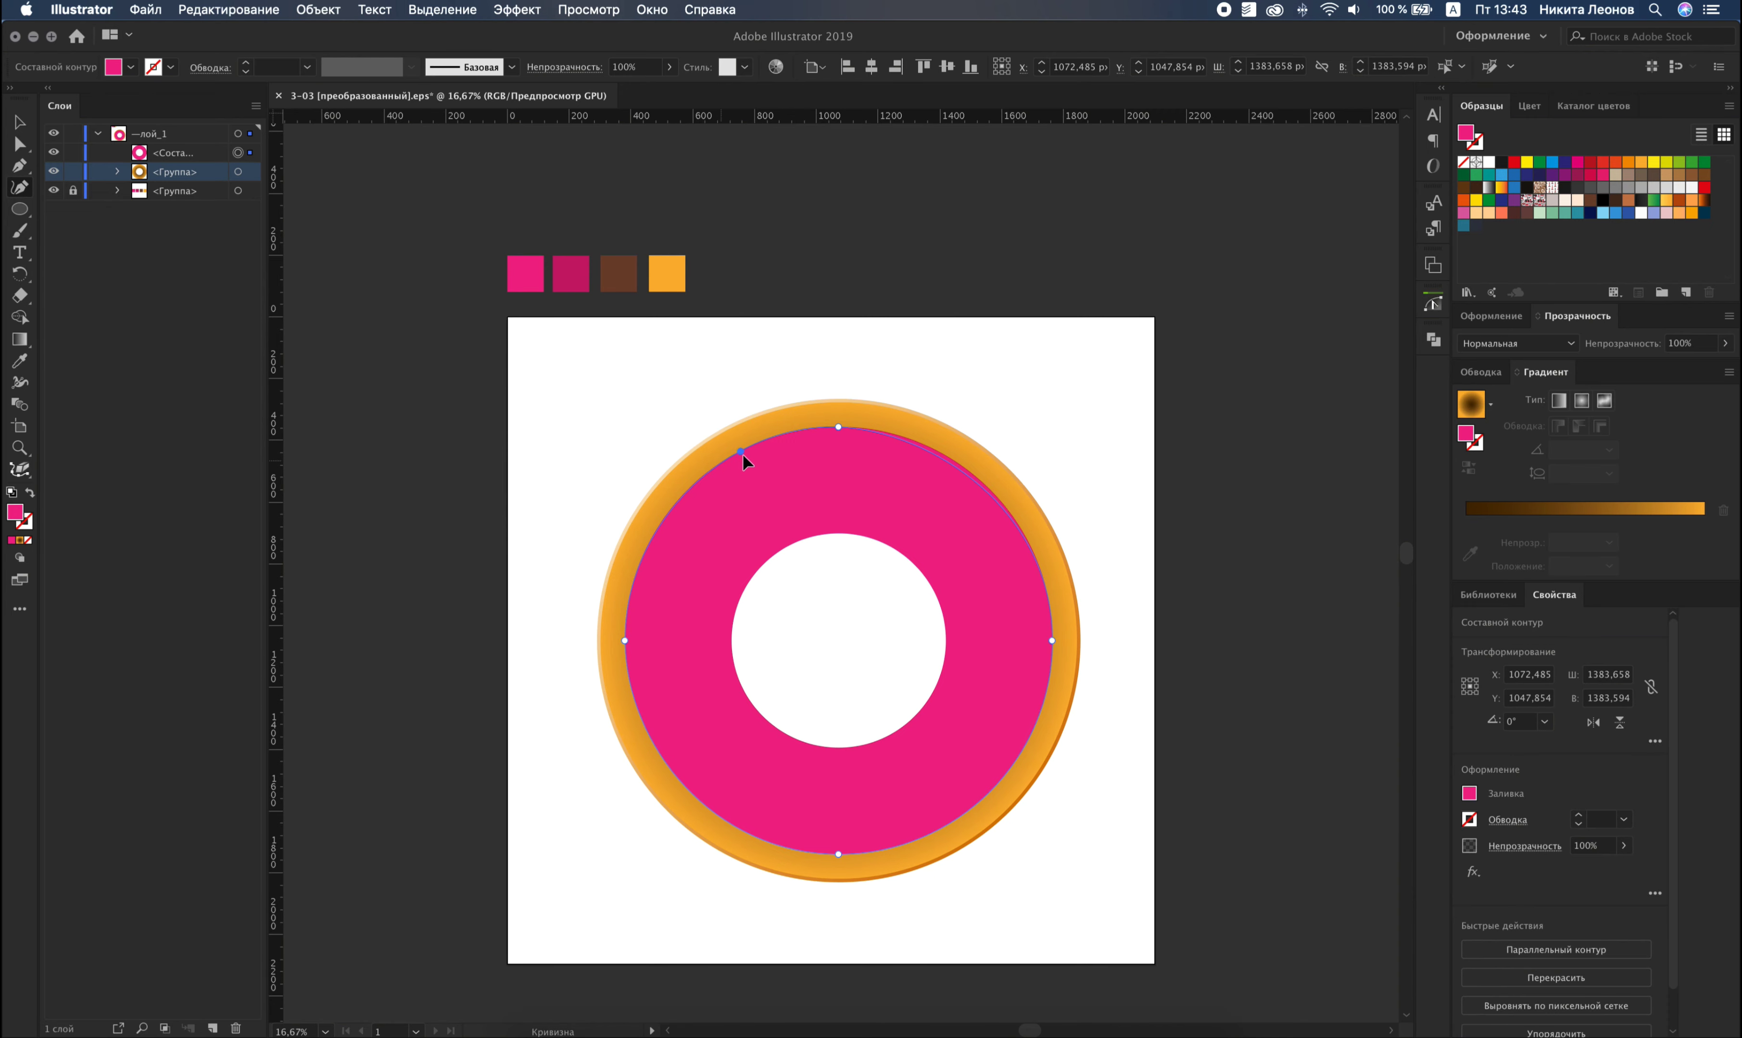
pyautogui.click(741, 451)
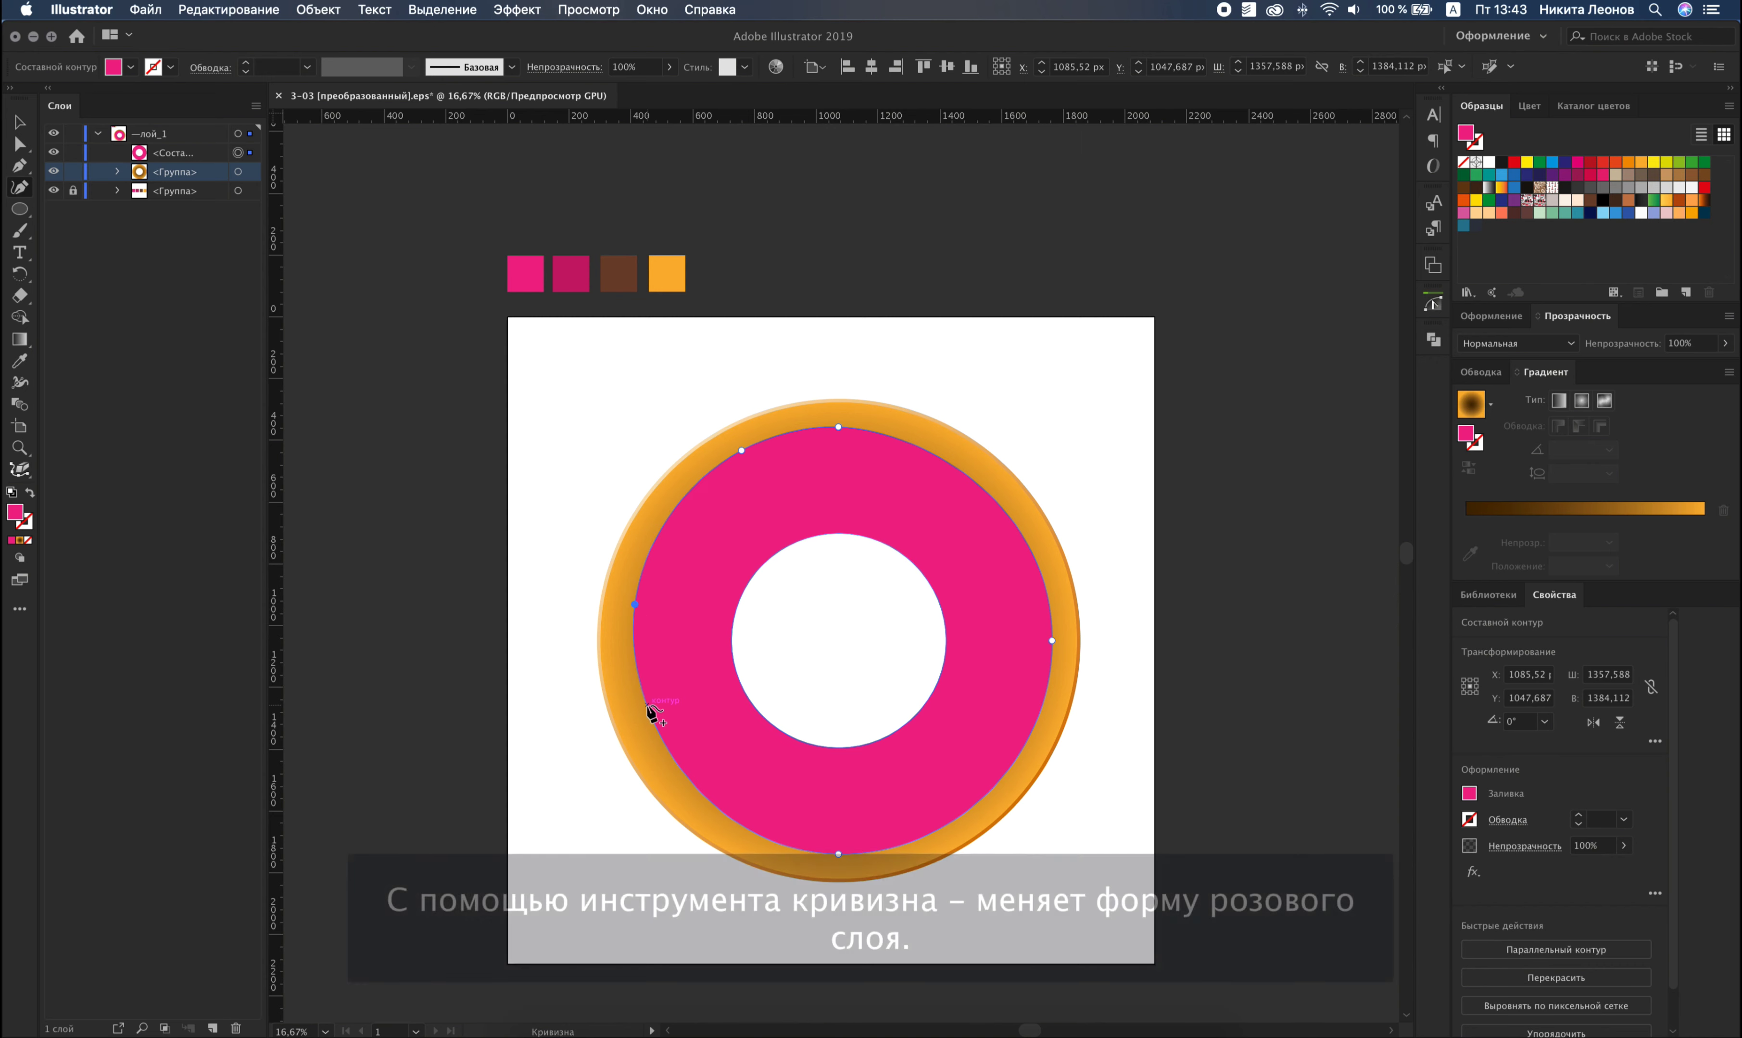
pyautogui.moveTo(638, 701); pyautogui.dragTo(629, 697)
pyautogui.click(720, 799)
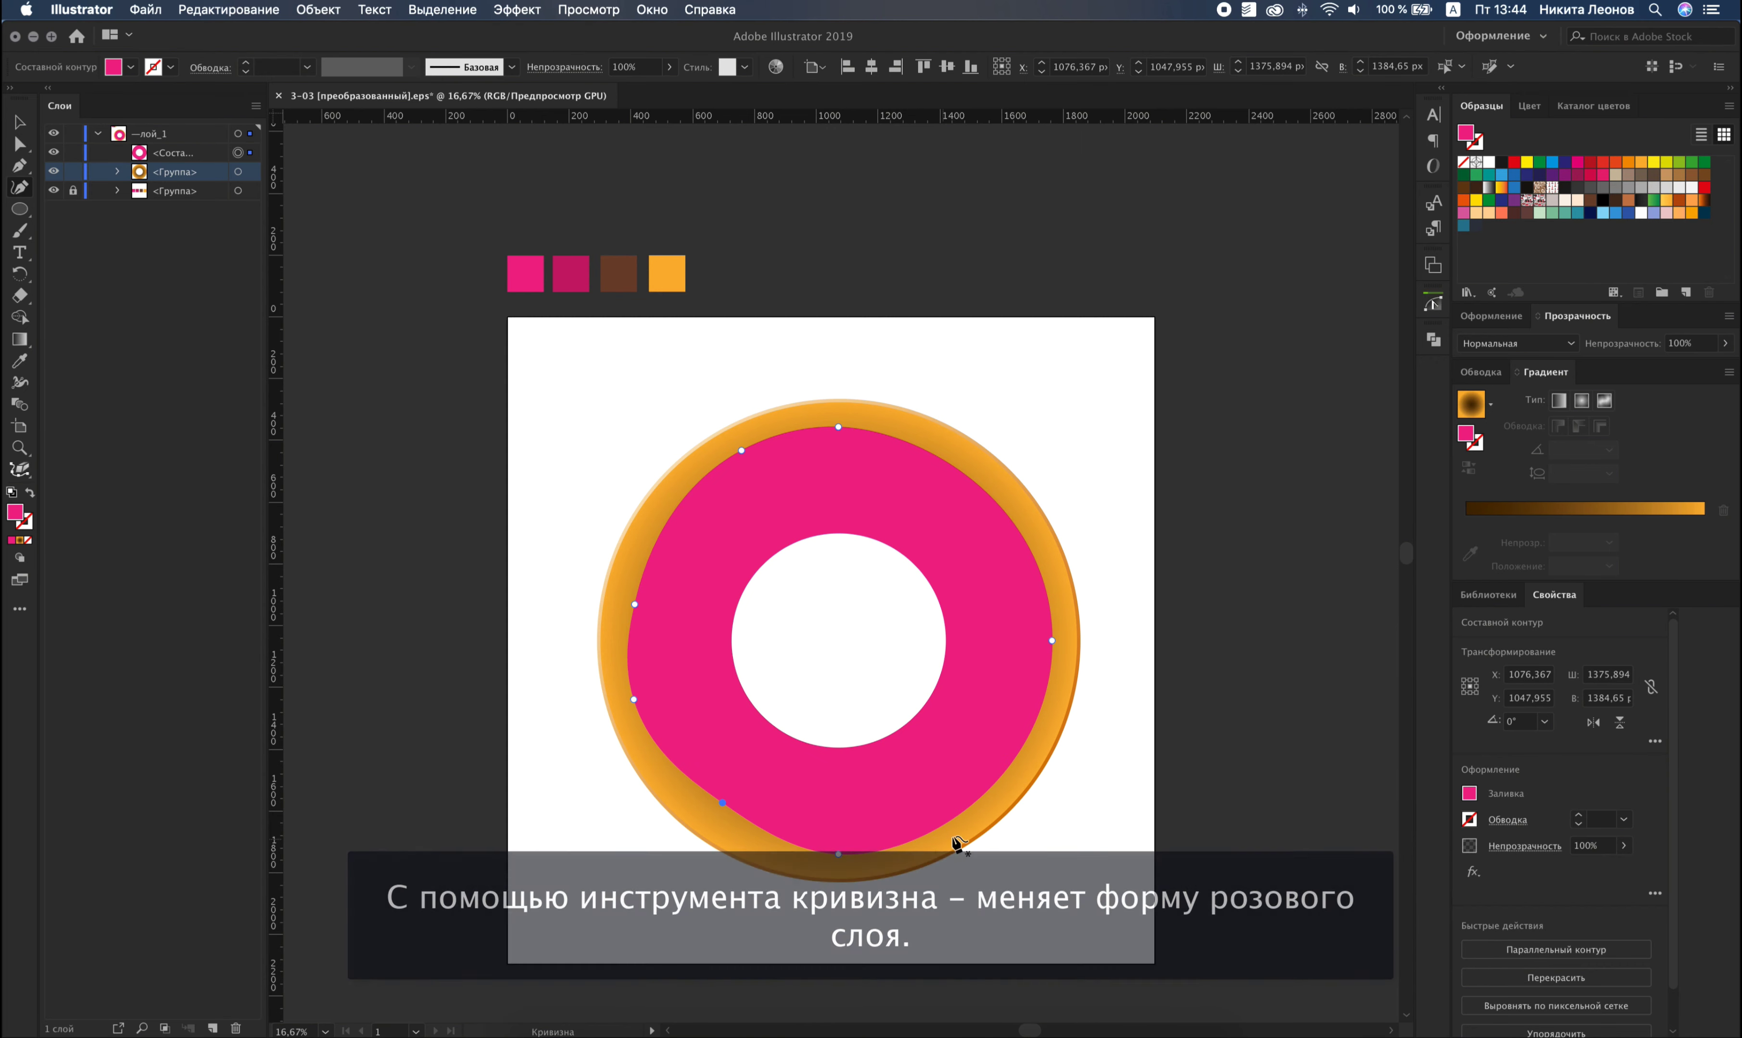
pyautogui.click(976, 808)
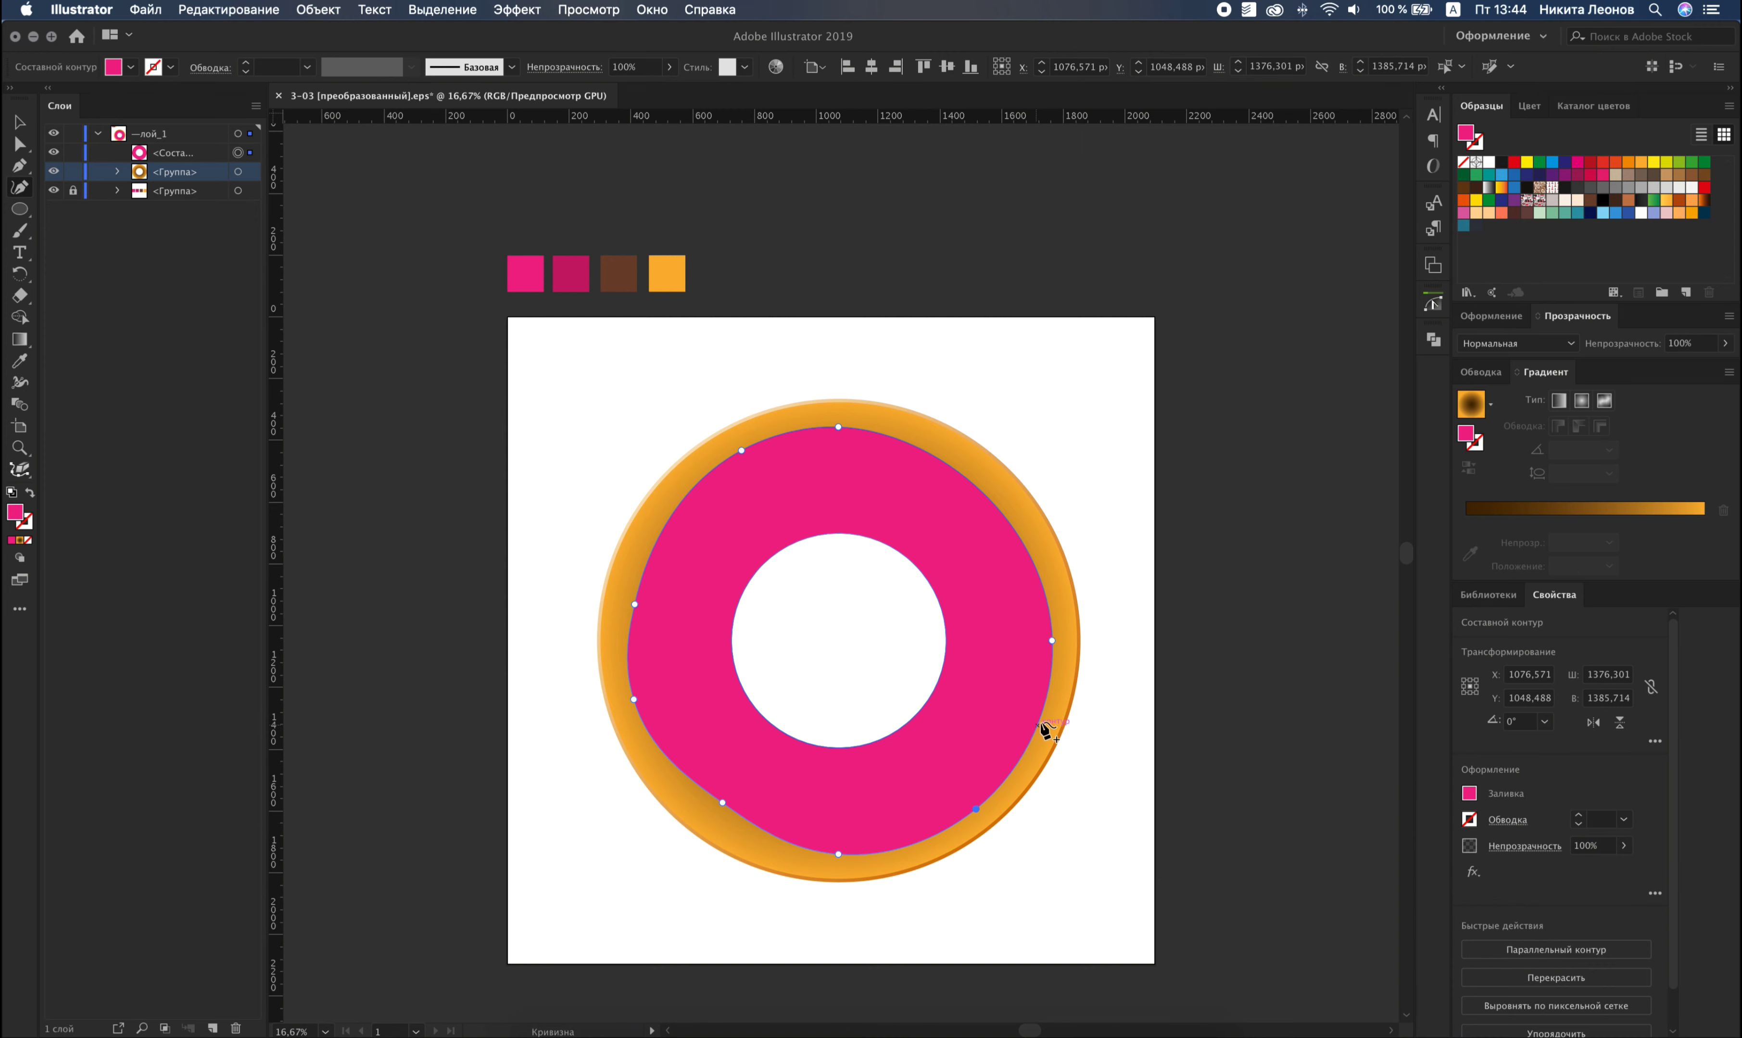
pyautogui.click(1040, 682)
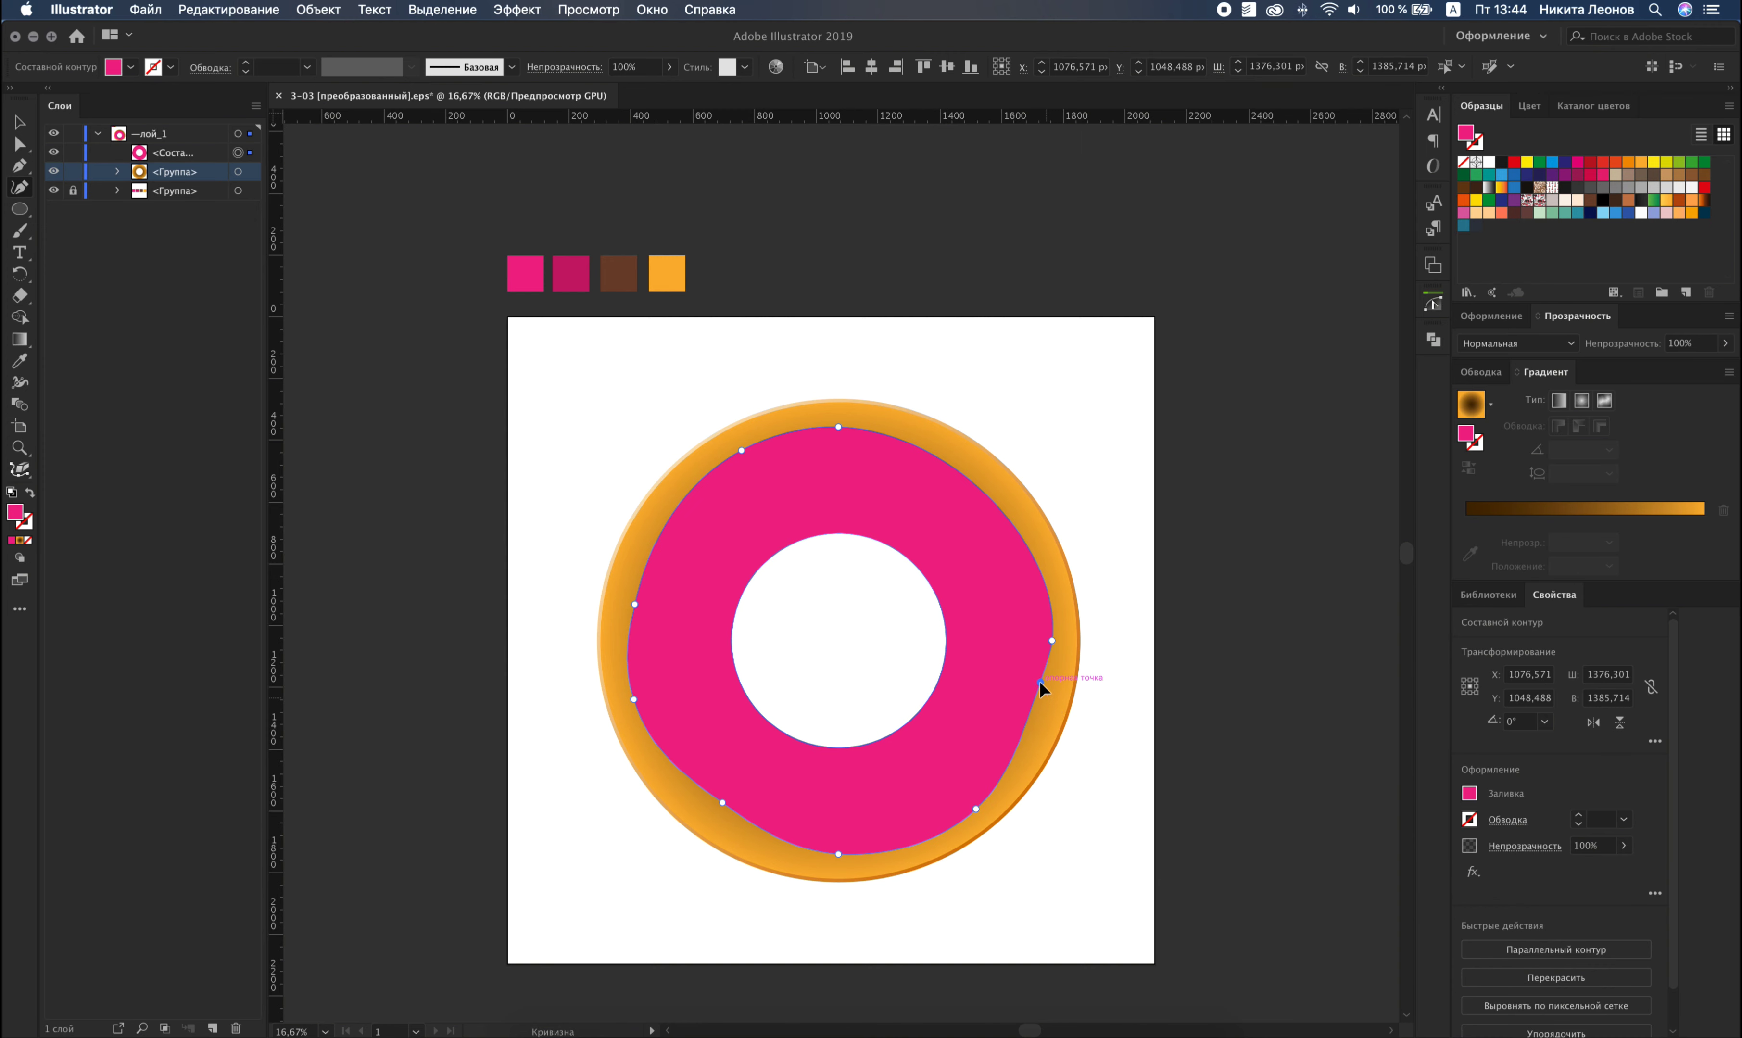
pyautogui.click(1035, 542)
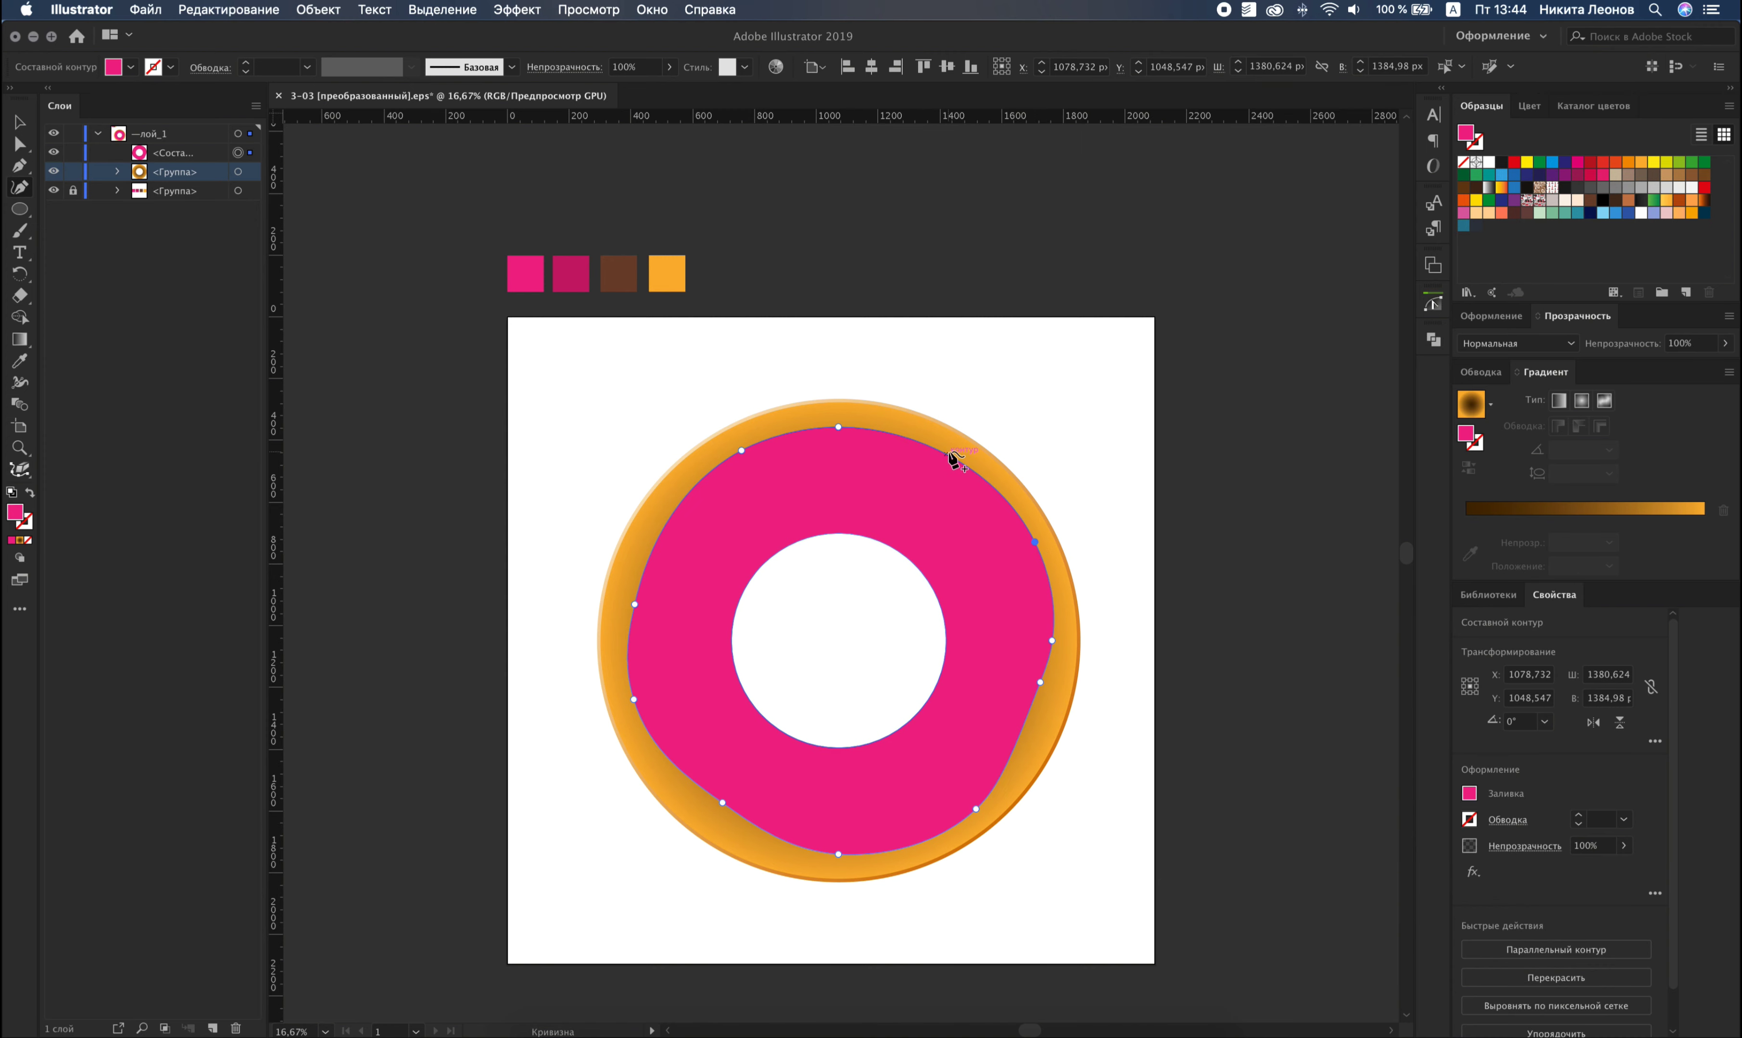
# Add and pull further wave points around the outer edge, then begin bulging the inner hole edge.
pyautogui.moveTo(838, 427); pyautogui.dragTo(860, 418)
pyautogui.click(909, 445)
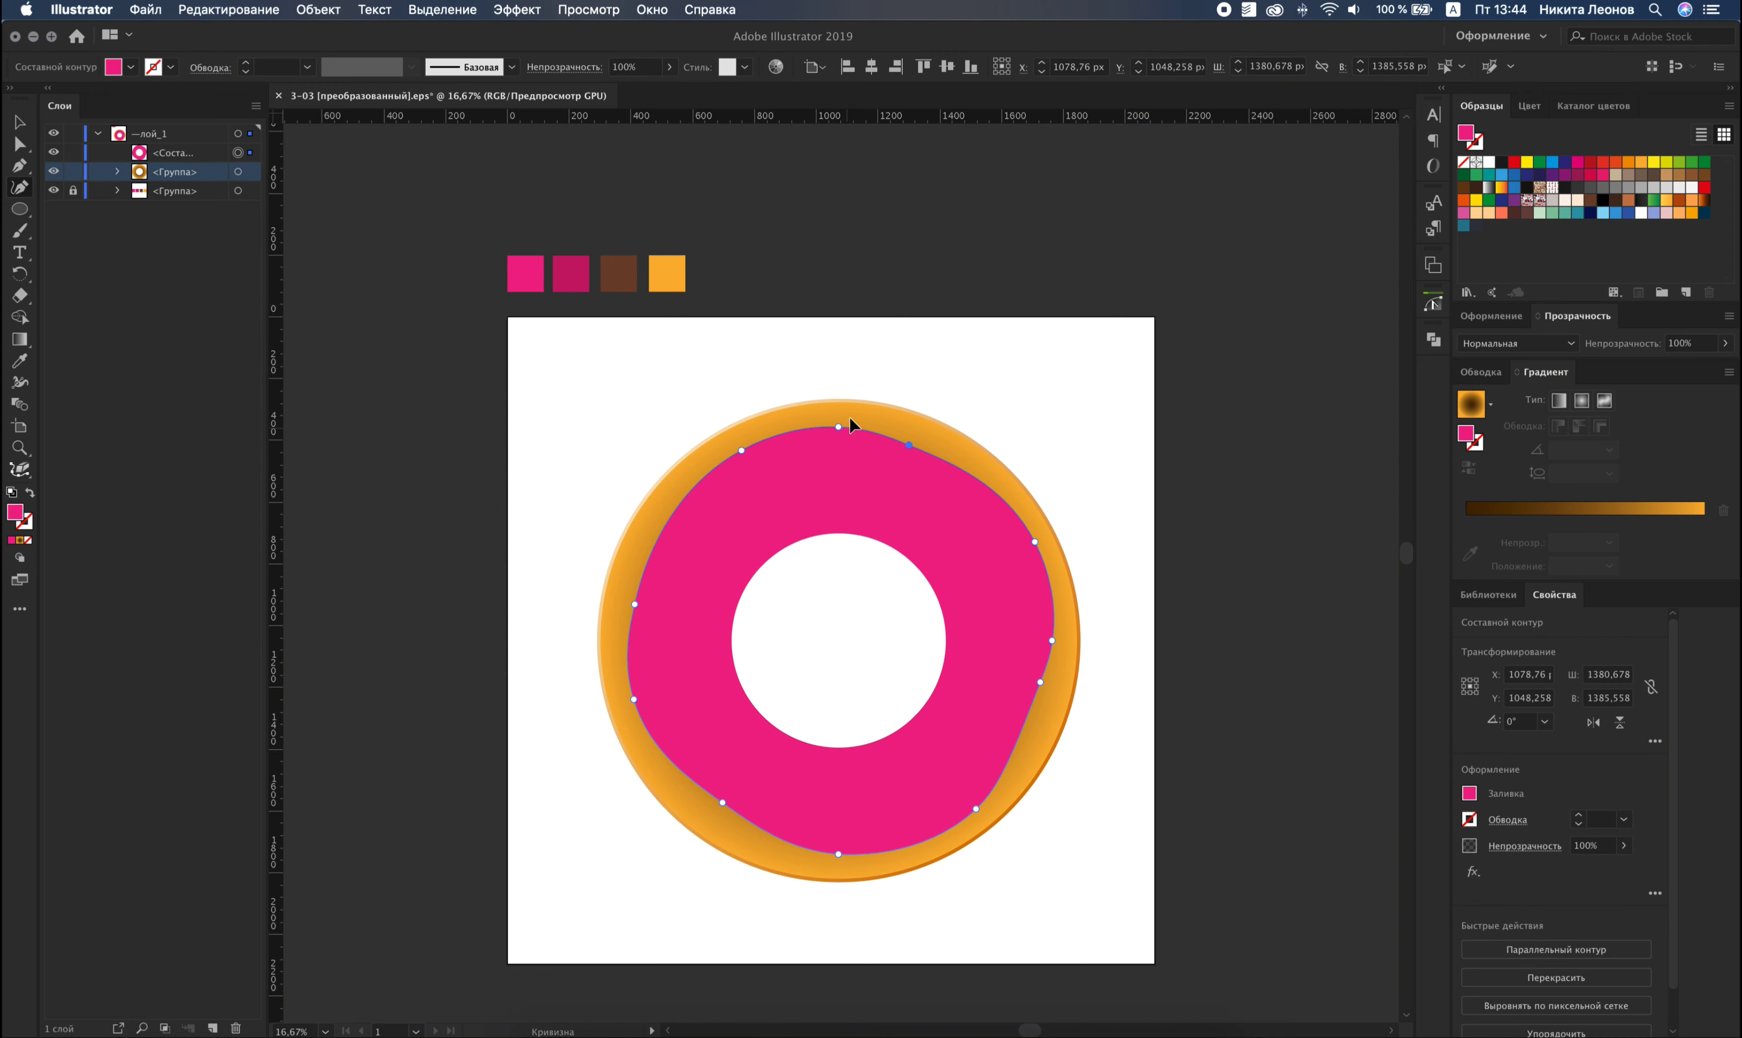
pyautogui.click(672, 500)
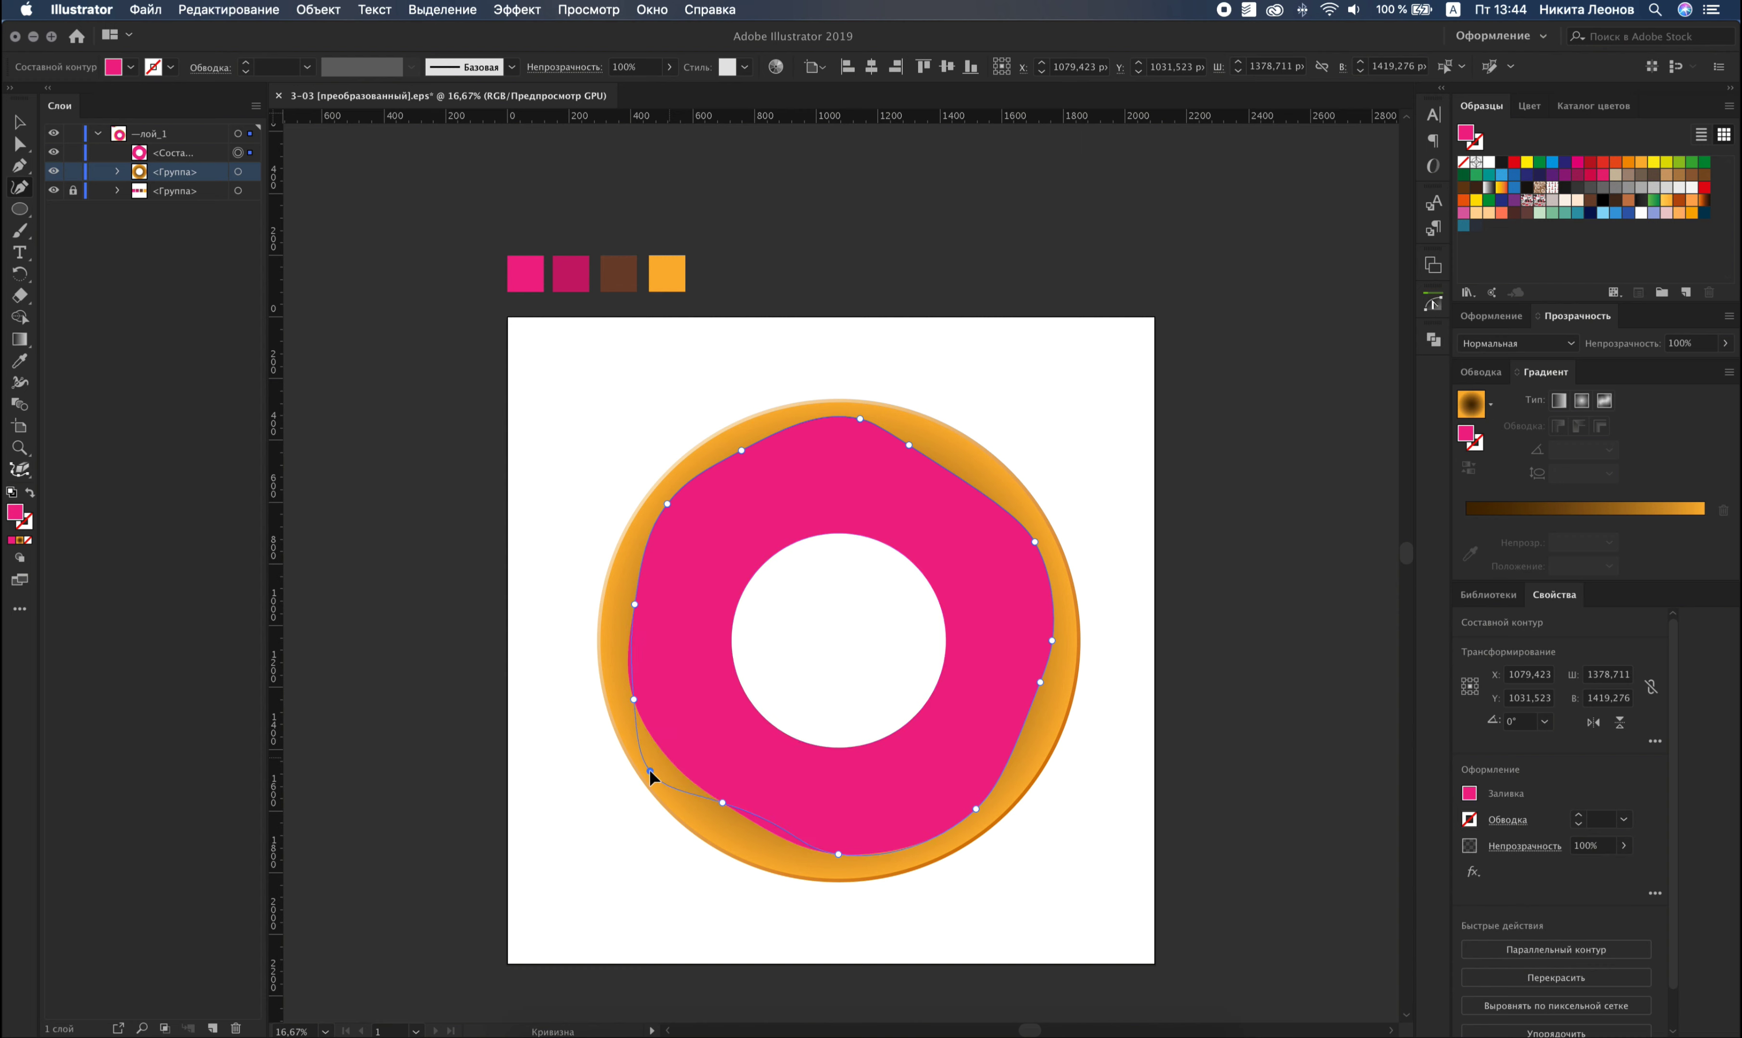
pyautogui.click(653, 771)
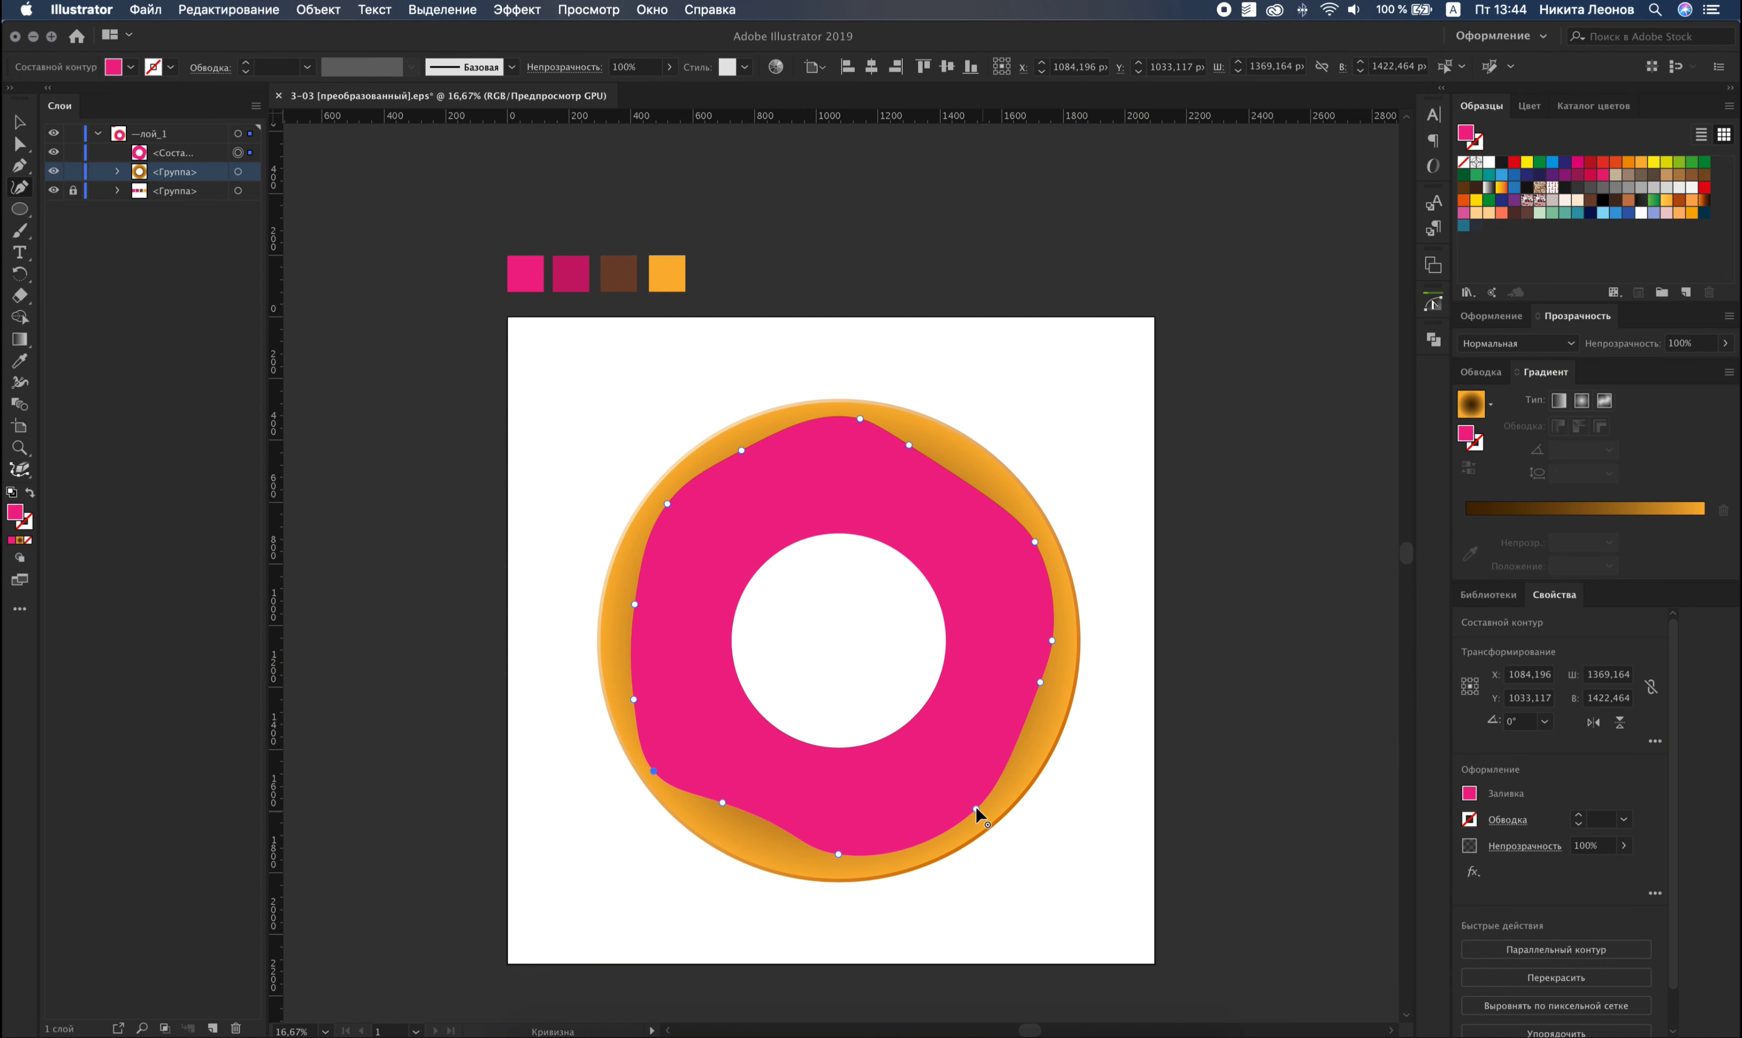
pyautogui.moveTo(976, 808); pyautogui.dragTo(995, 801)
pyautogui.click(1064, 622)
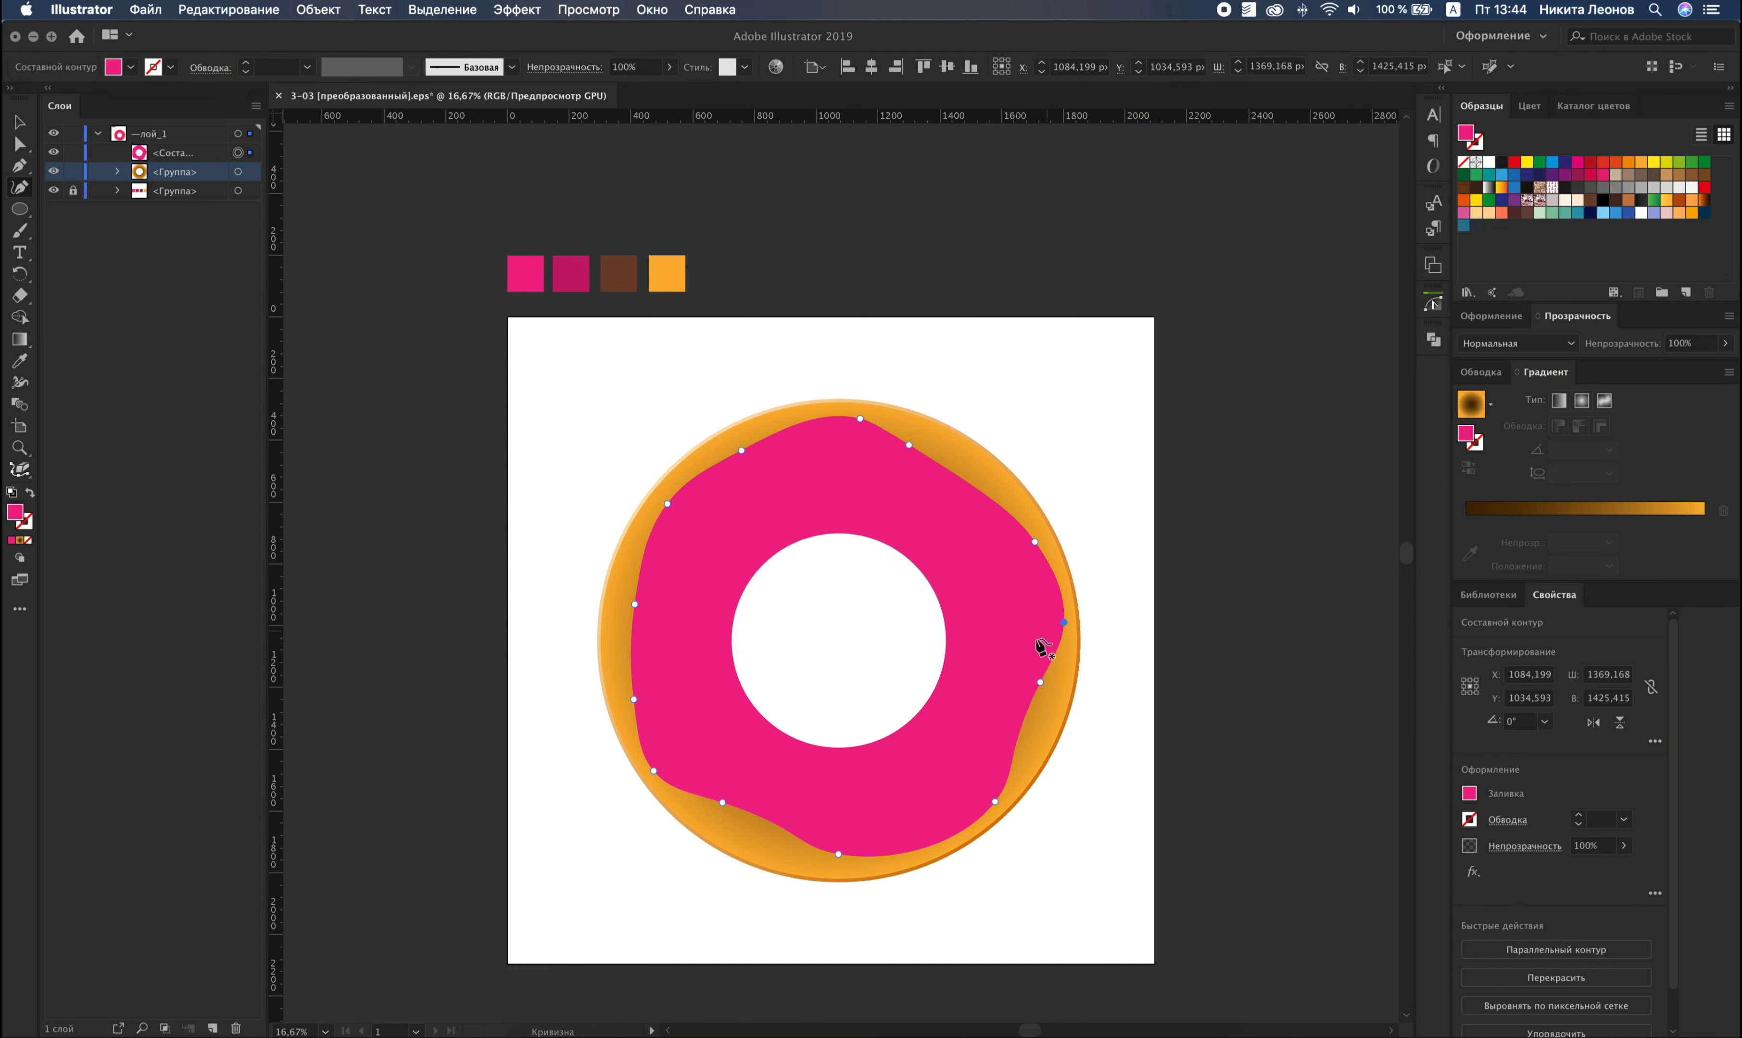
pyautogui.click(743, 581)
pyautogui.moveTo(746, 586)
pyautogui.mouseDown()
pyautogui.moveTo(755, 540)
pyautogui.moveTo(717, 640)
pyautogui.mouseUp()
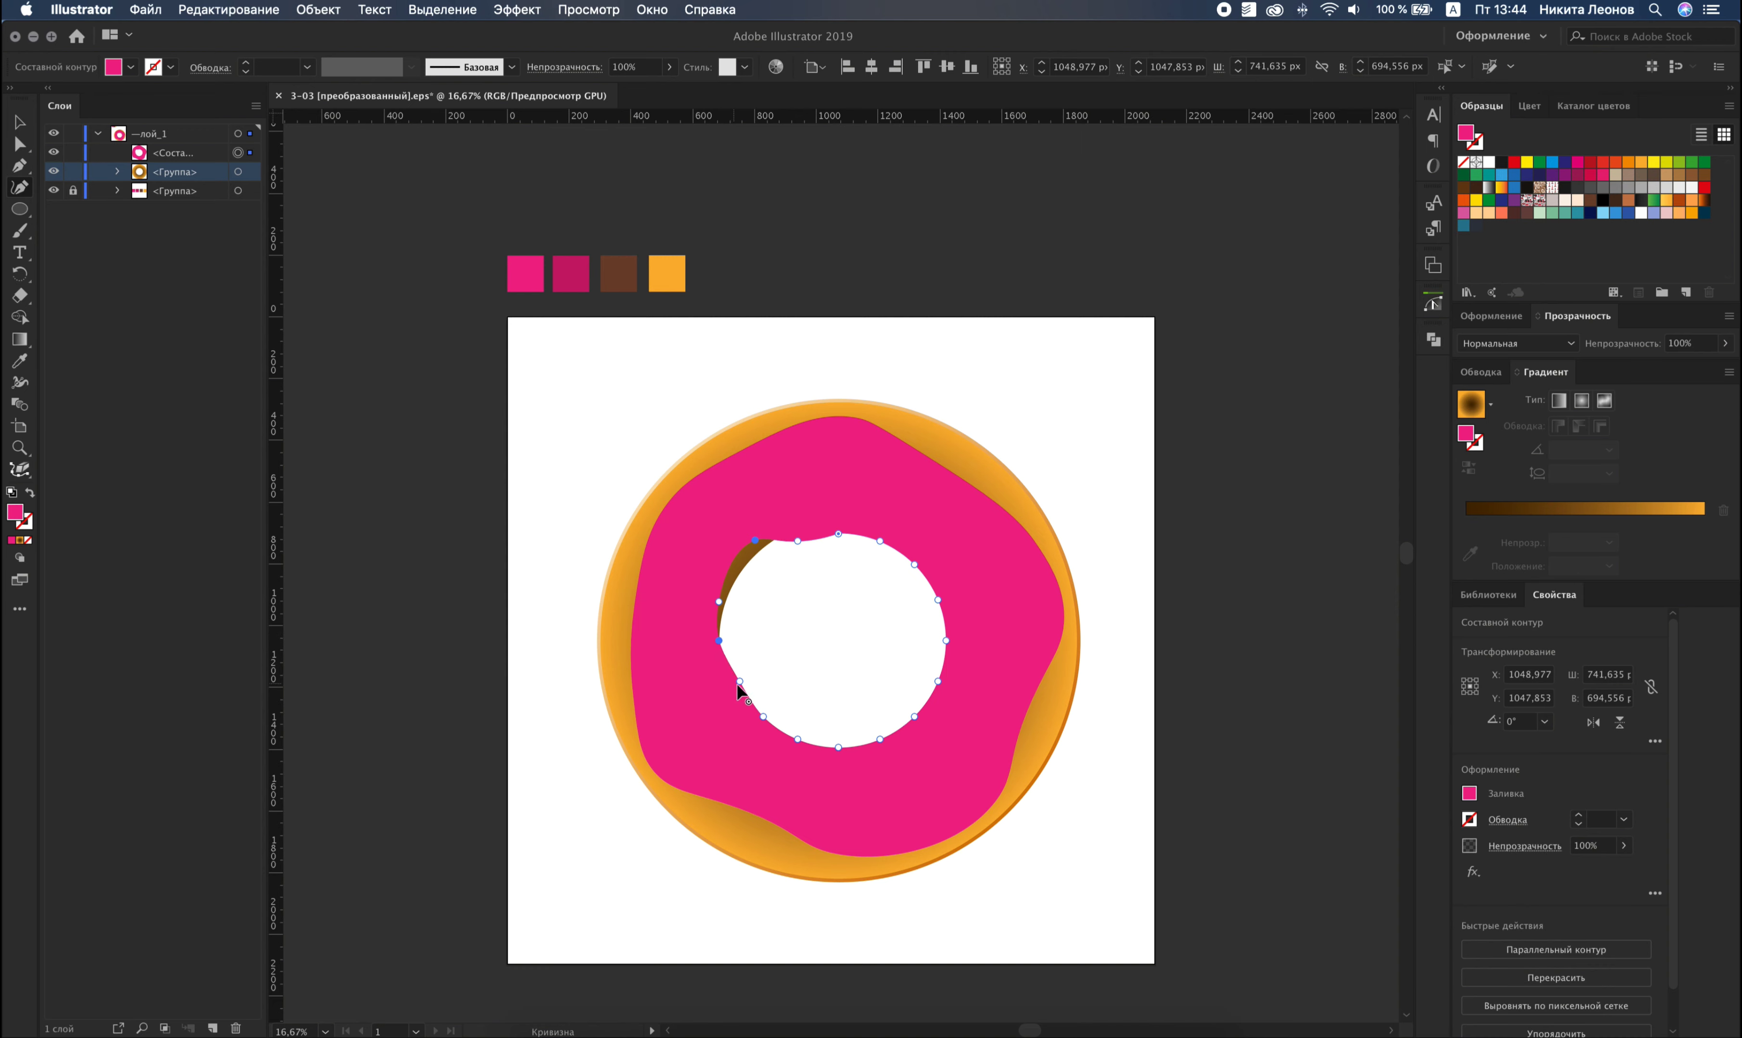
# Delete a bottom hole point, then add and drag points so the hole edge bulges unevenly.
pyautogui.click(733, 697)
pyautogui.press('Delete')
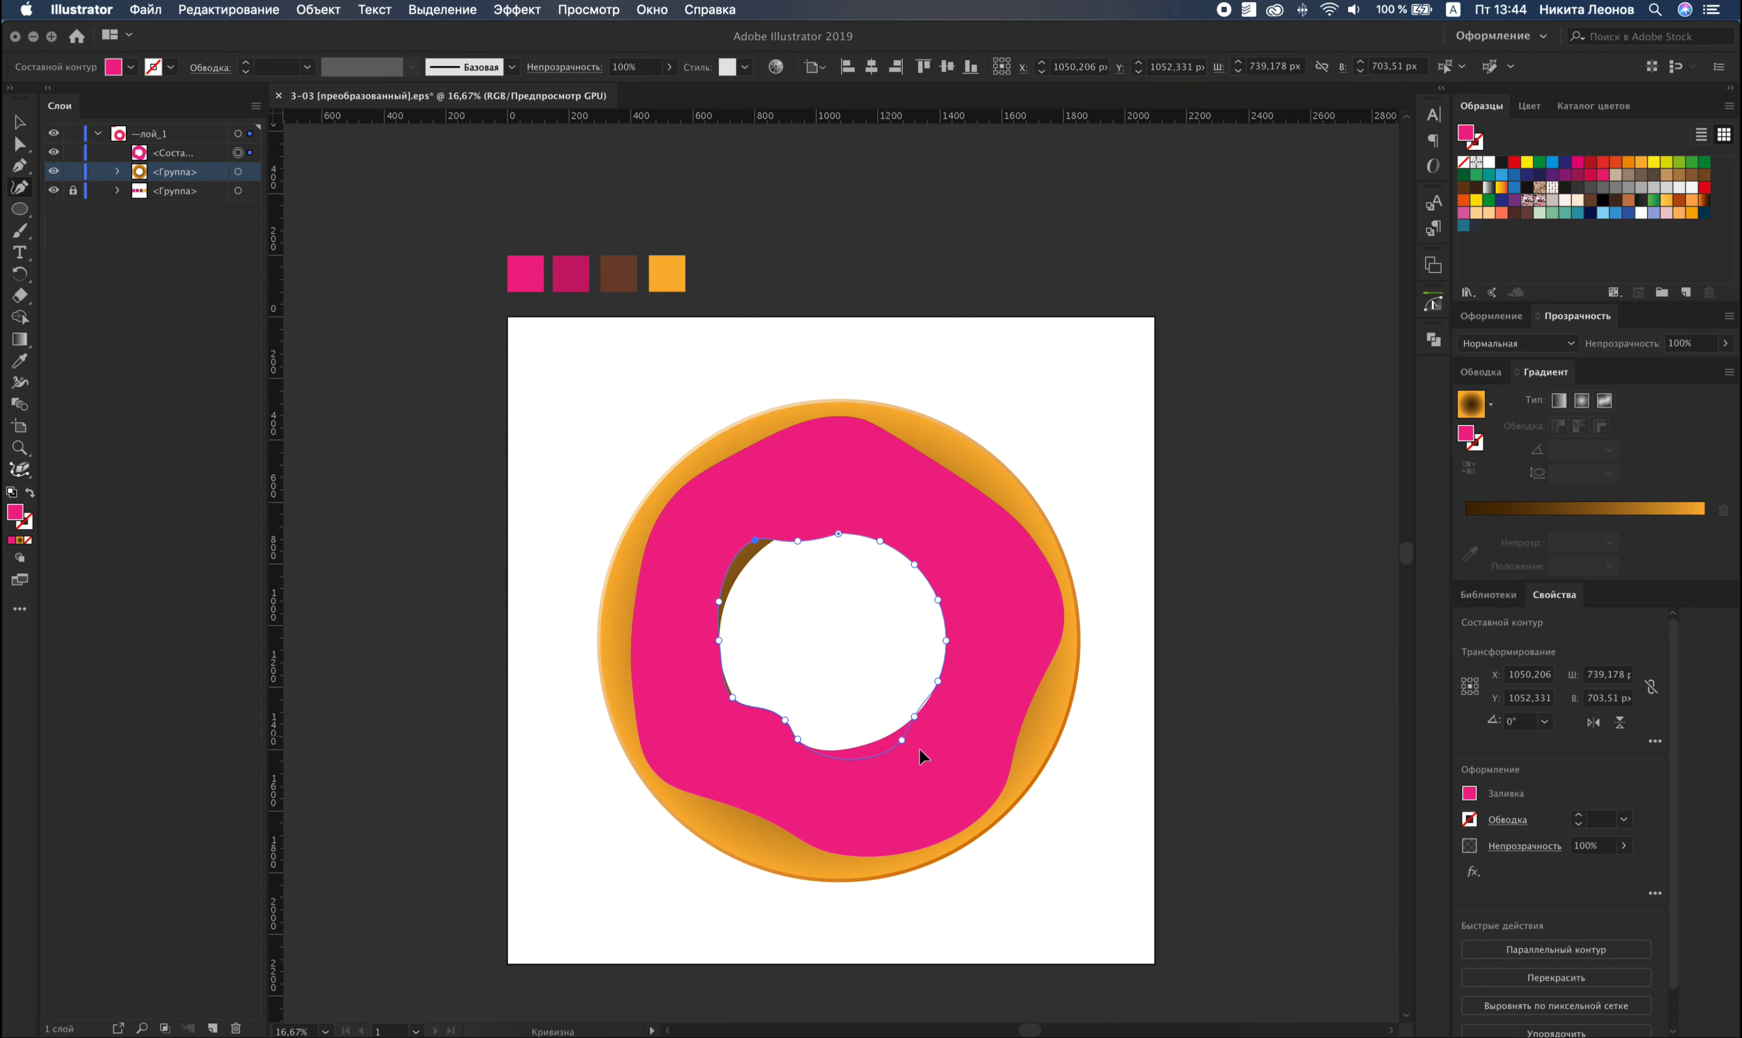
pyautogui.click(905, 749)
pyautogui.moveTo(917, 717); pyautogui.dragTo(944, 709)
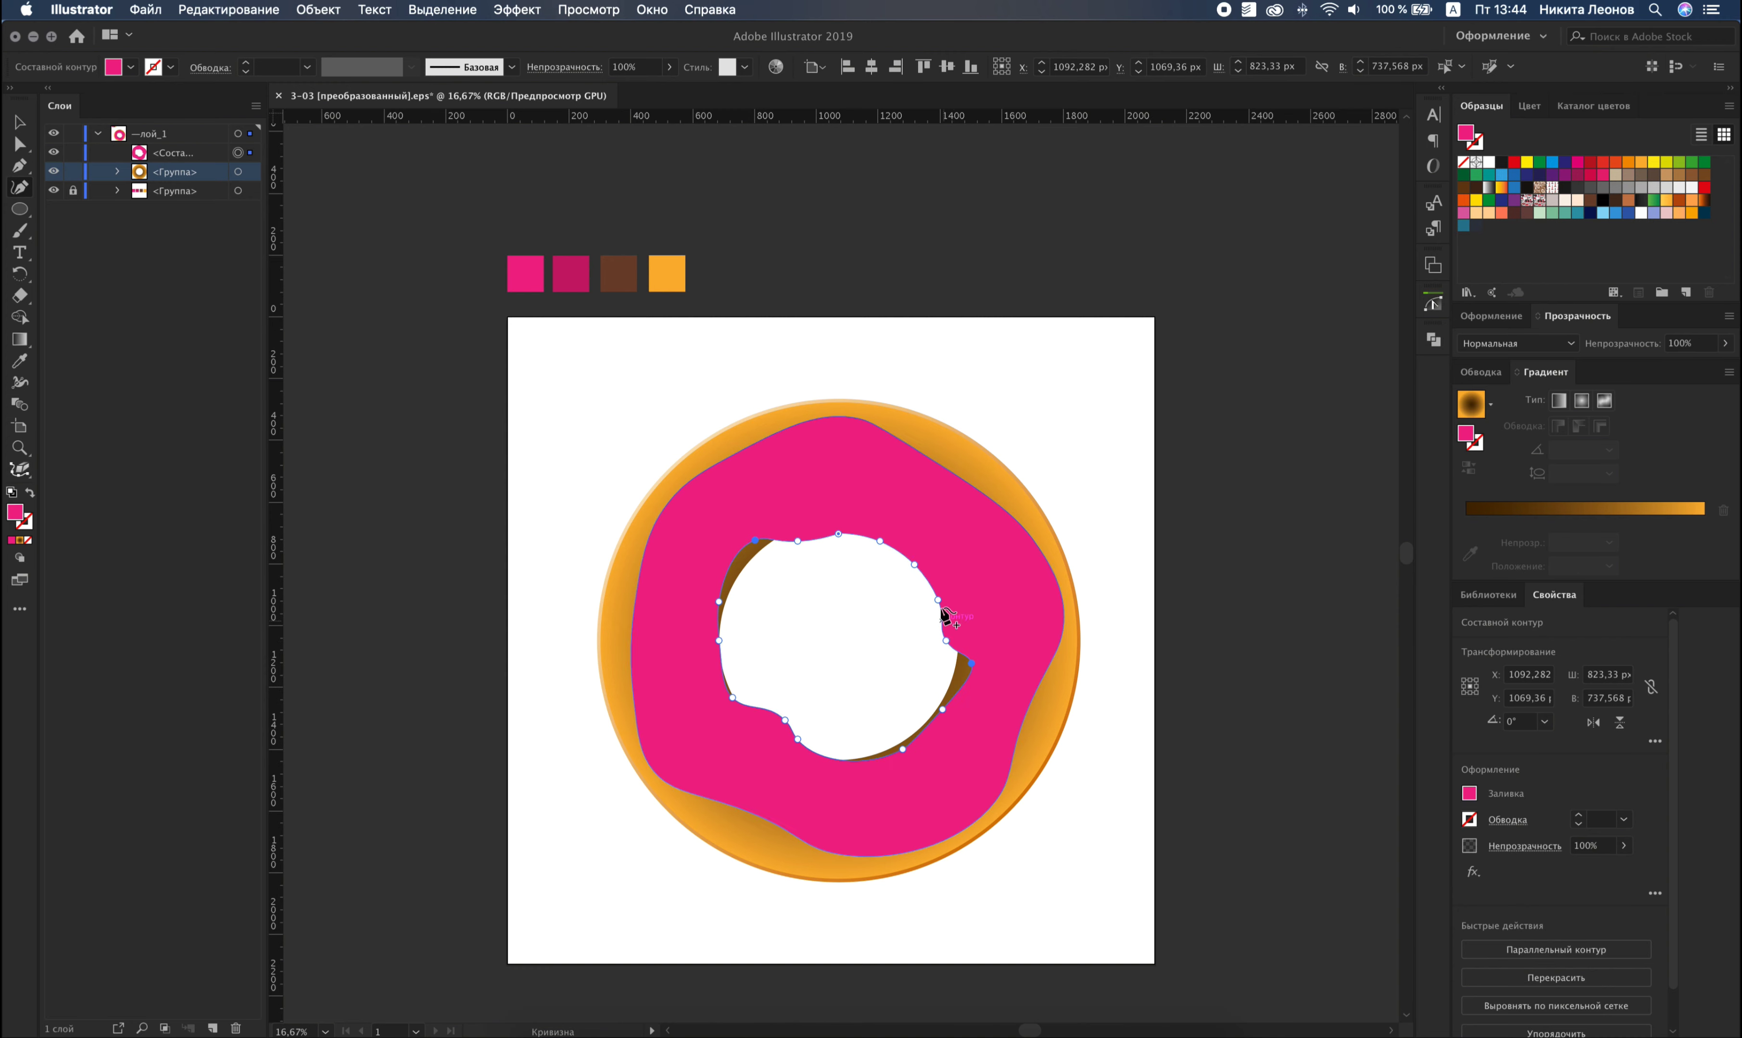
pyautogui.moveTo(938, 599)
pyautogui.mouseDown()
pyautogui.moveTo(945, 583)
pyautogui.moveTo(950, 627)
pyautogui.mouseUp()
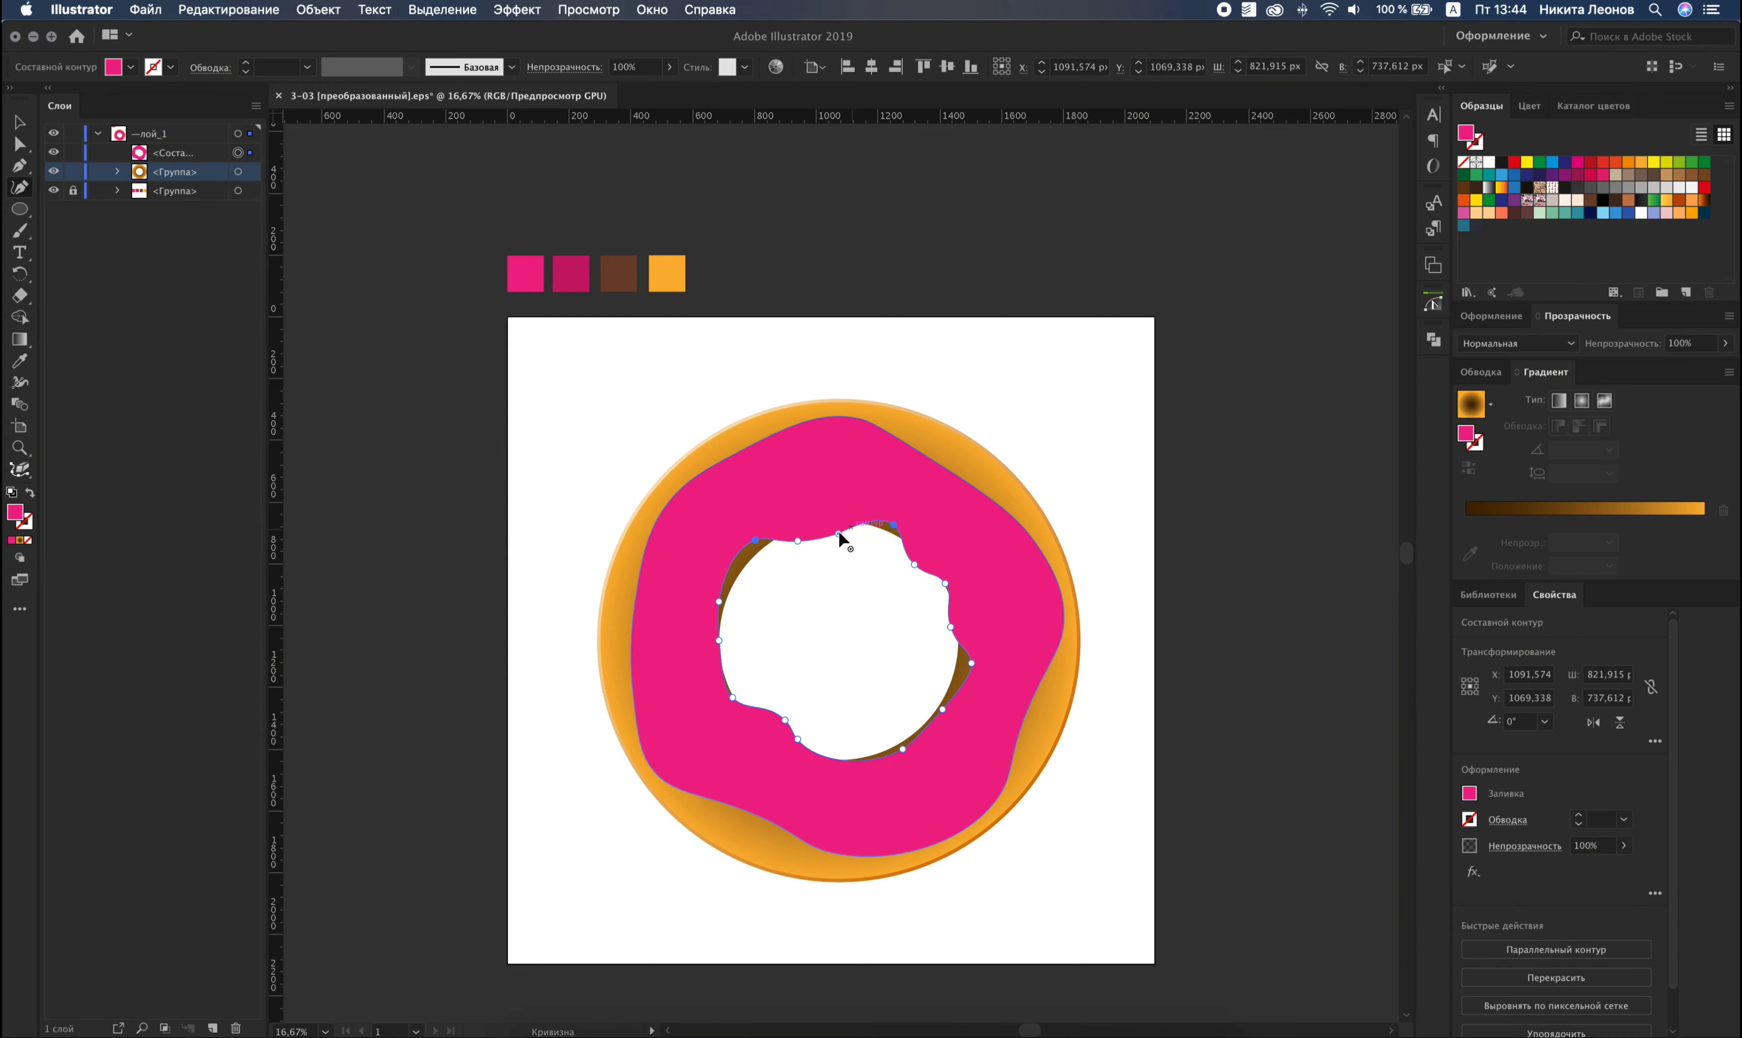
pyautogui.moveTo(839, 532); pyautogui.dragTo(838, 520)
pyautogui.click(24, 123)
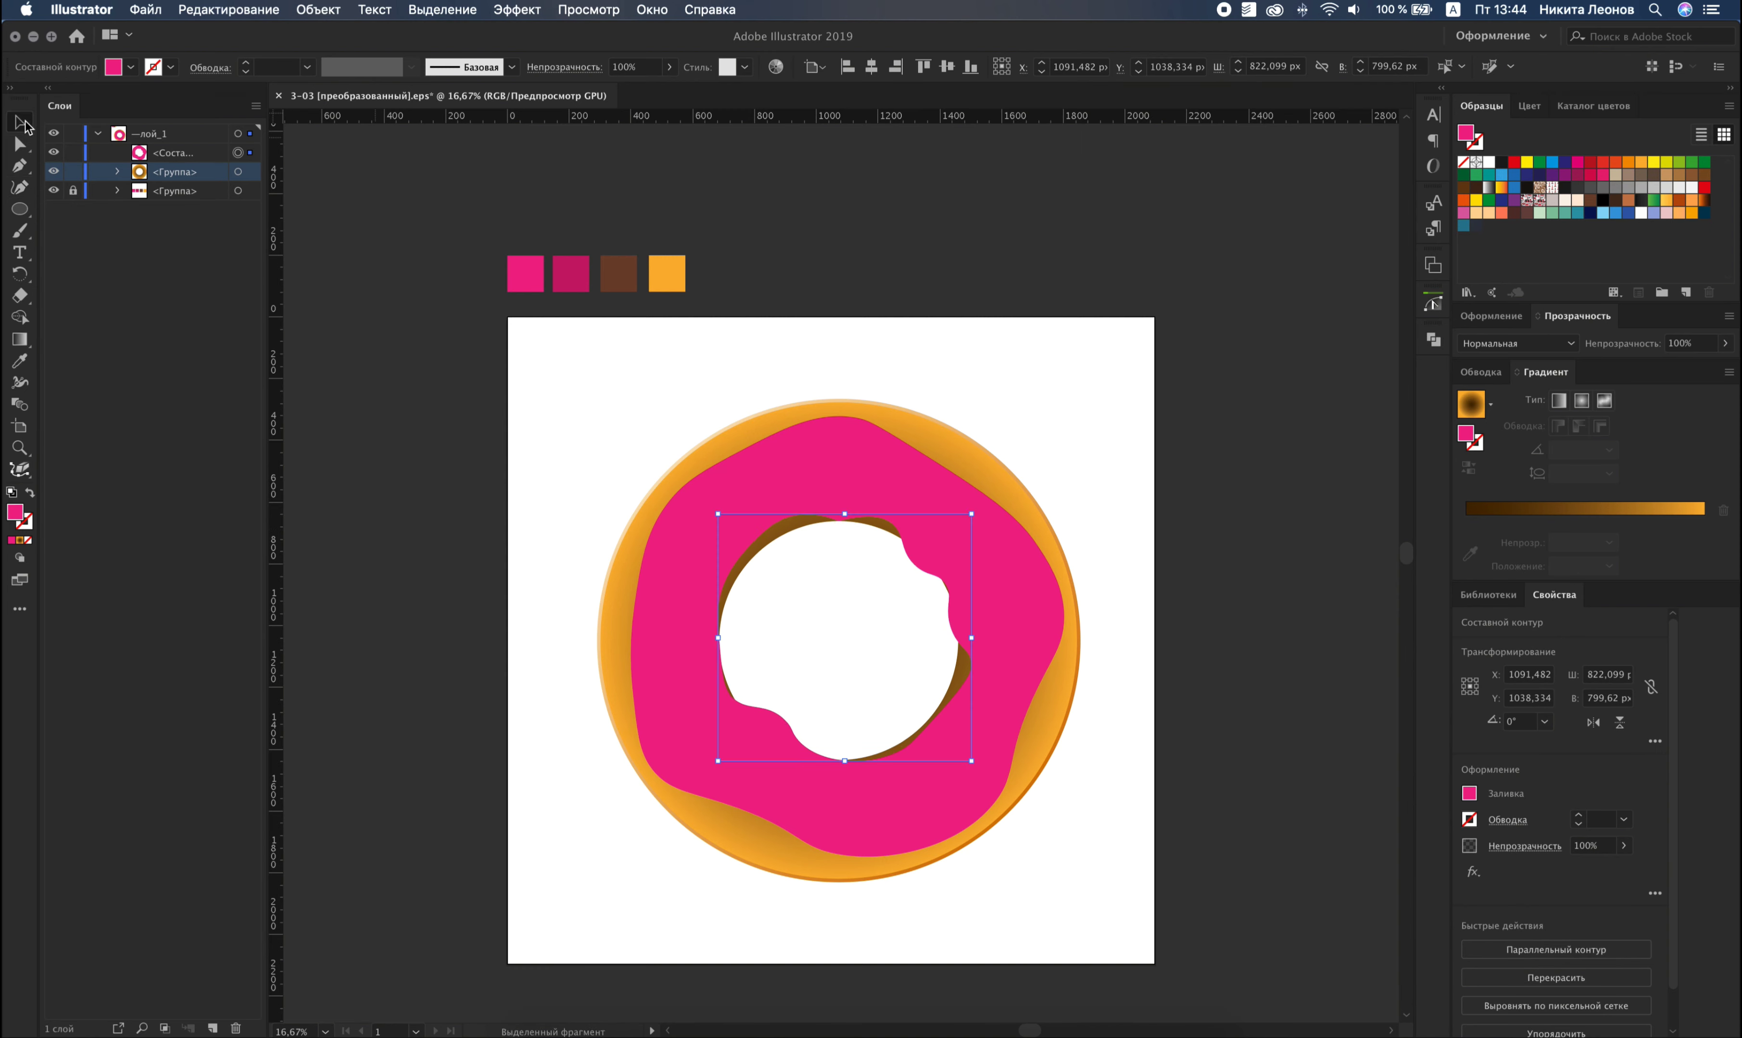
# Scale the pink icing compound path down slightly around its centre.
pyautogui.click(247, 153)
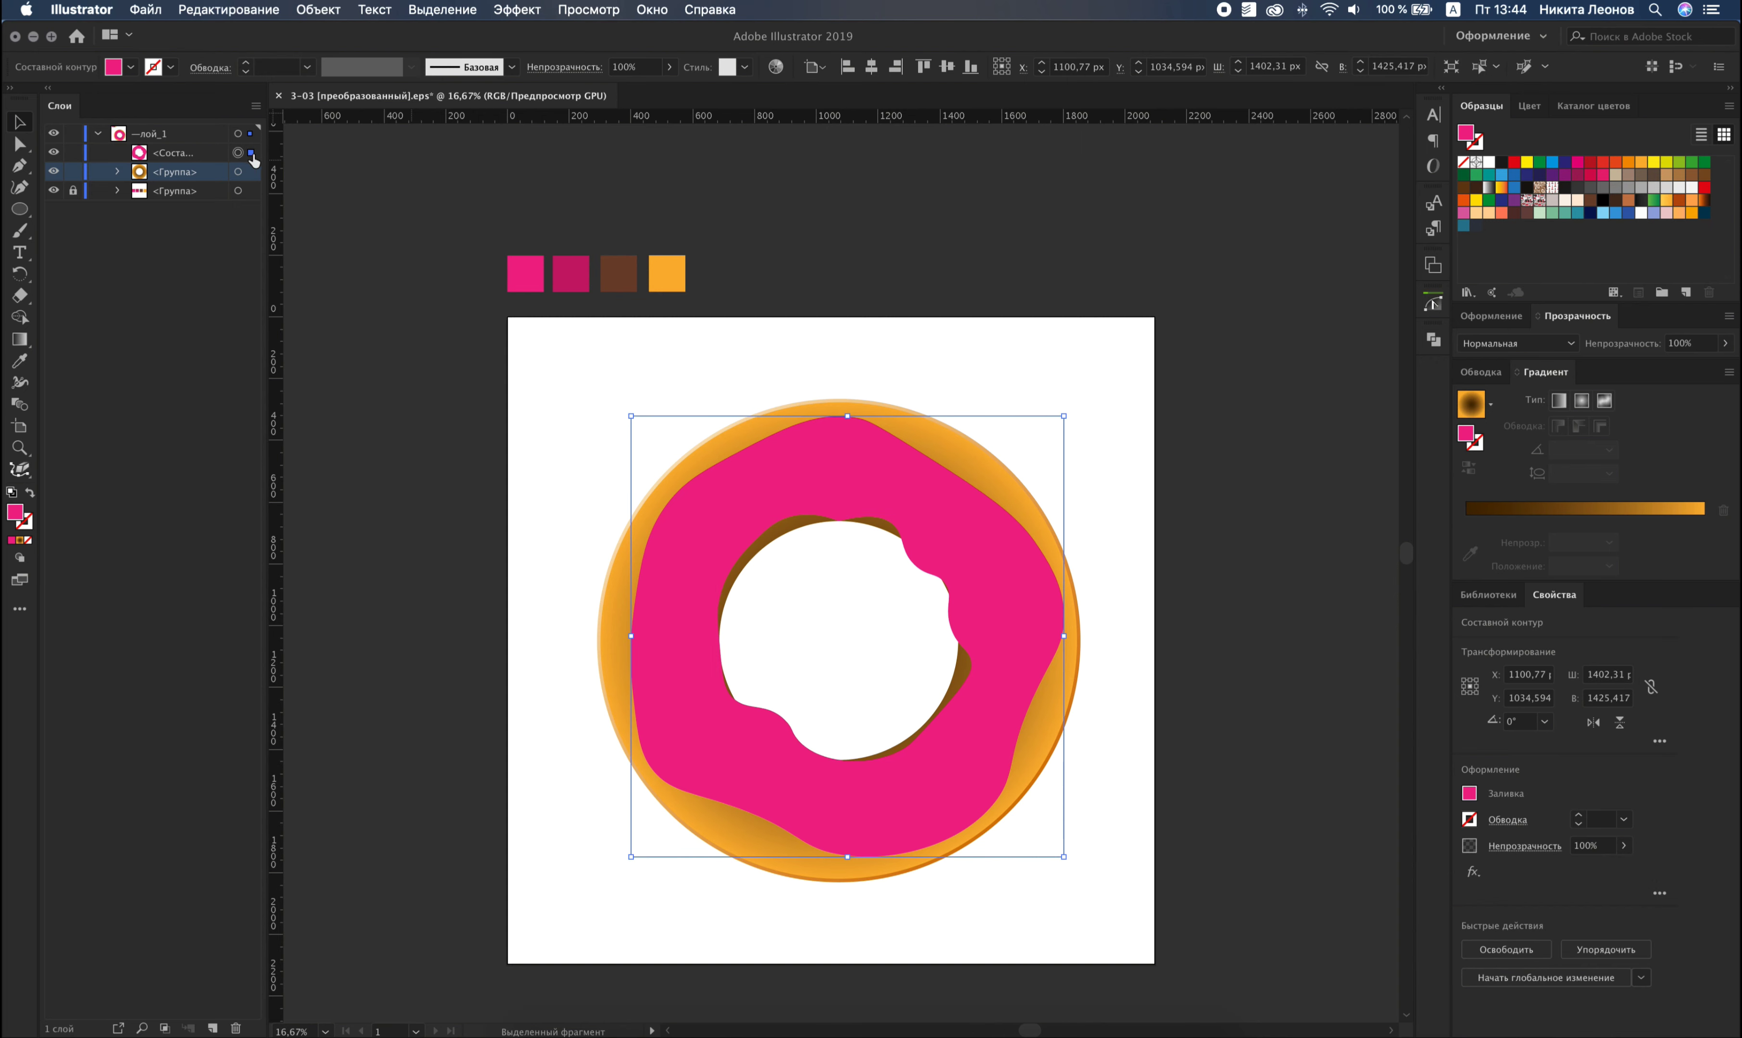
pyautogui.moveTo(1062, 417); pyautogui.dragTo(1063, 416)
pyautogui.moveTo(1063, 416); pyautogui.dragTo(1073, 408)
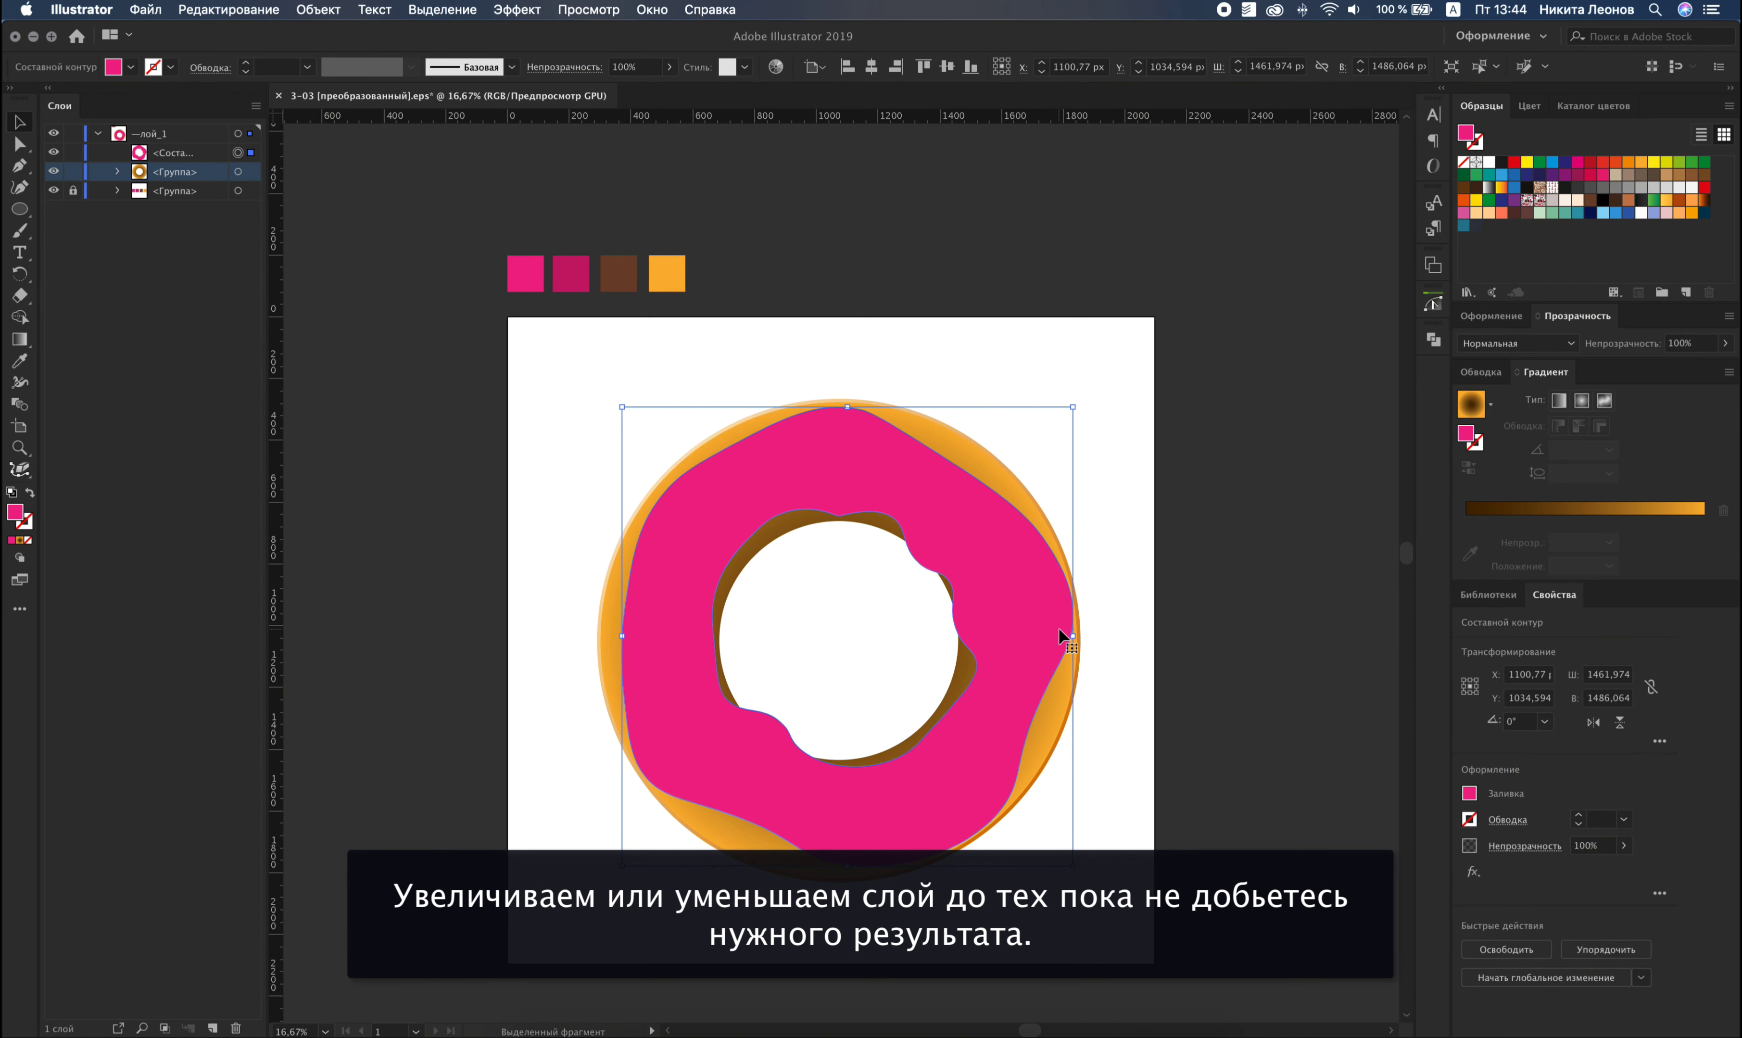
pyautogui.scroll(-2, 1059, 627)
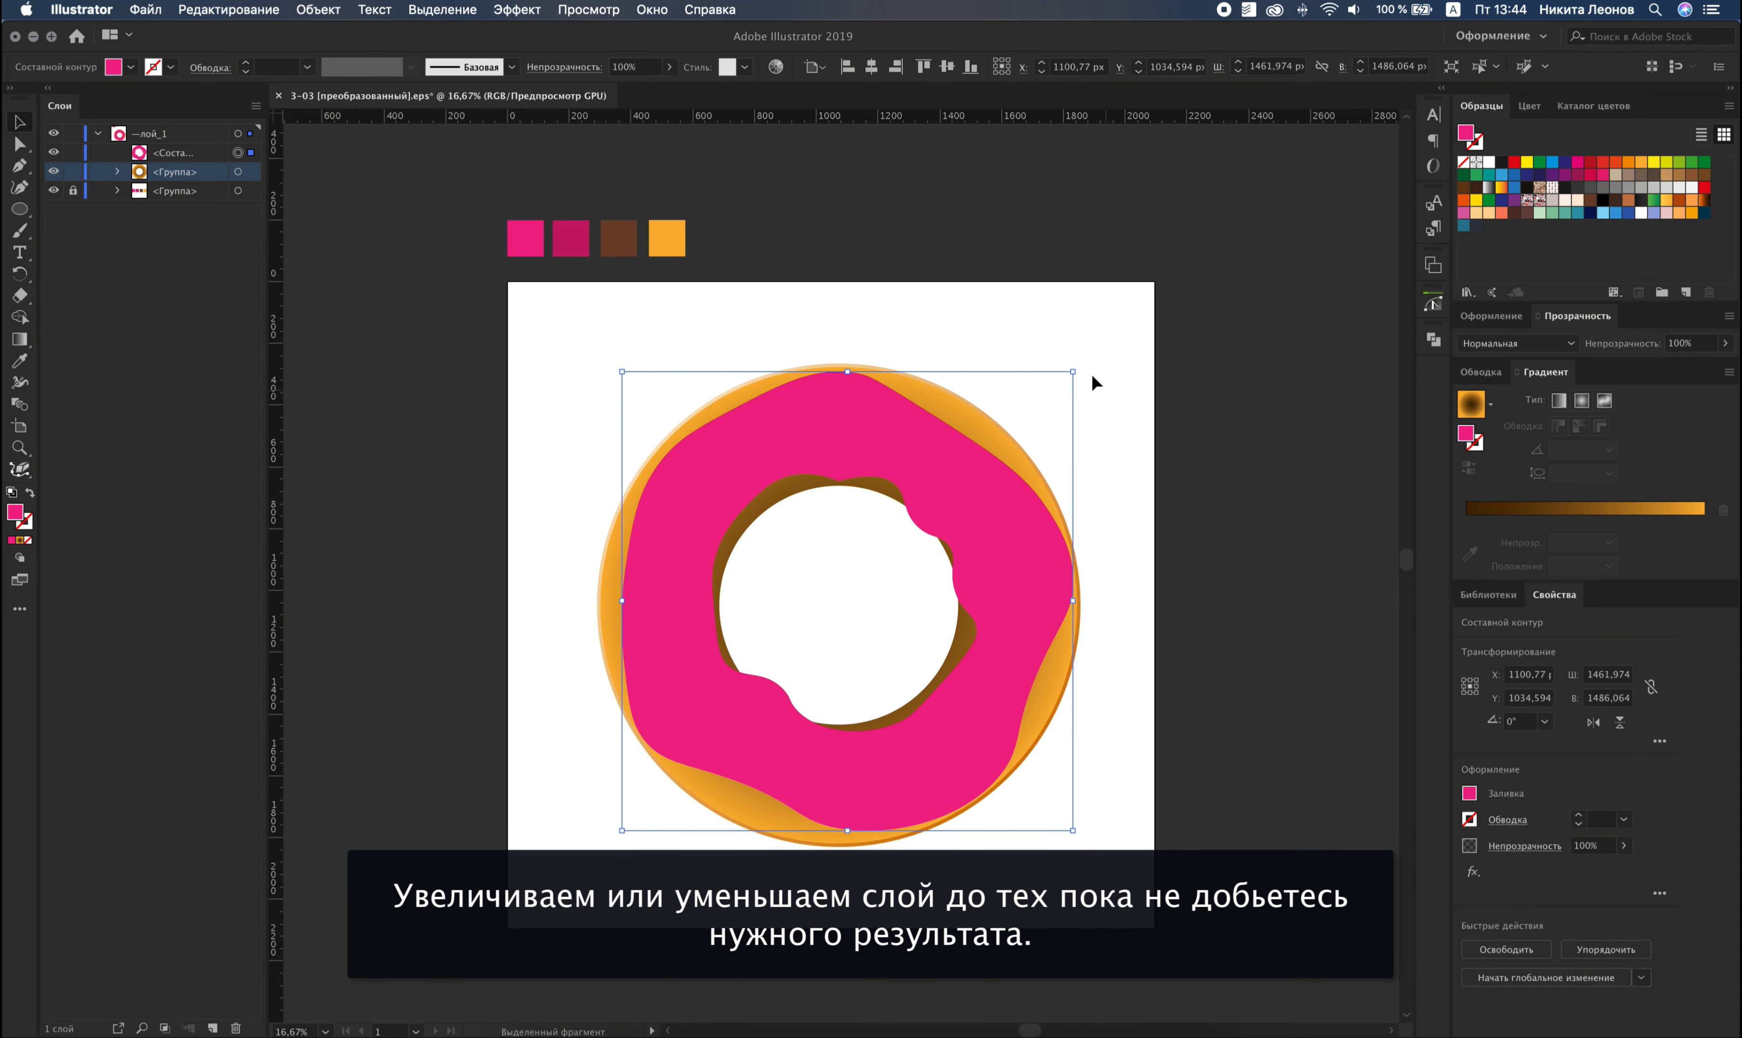
pyautogui.moveTo(1073, 371); pyautogui.dragTo(1066, 380)
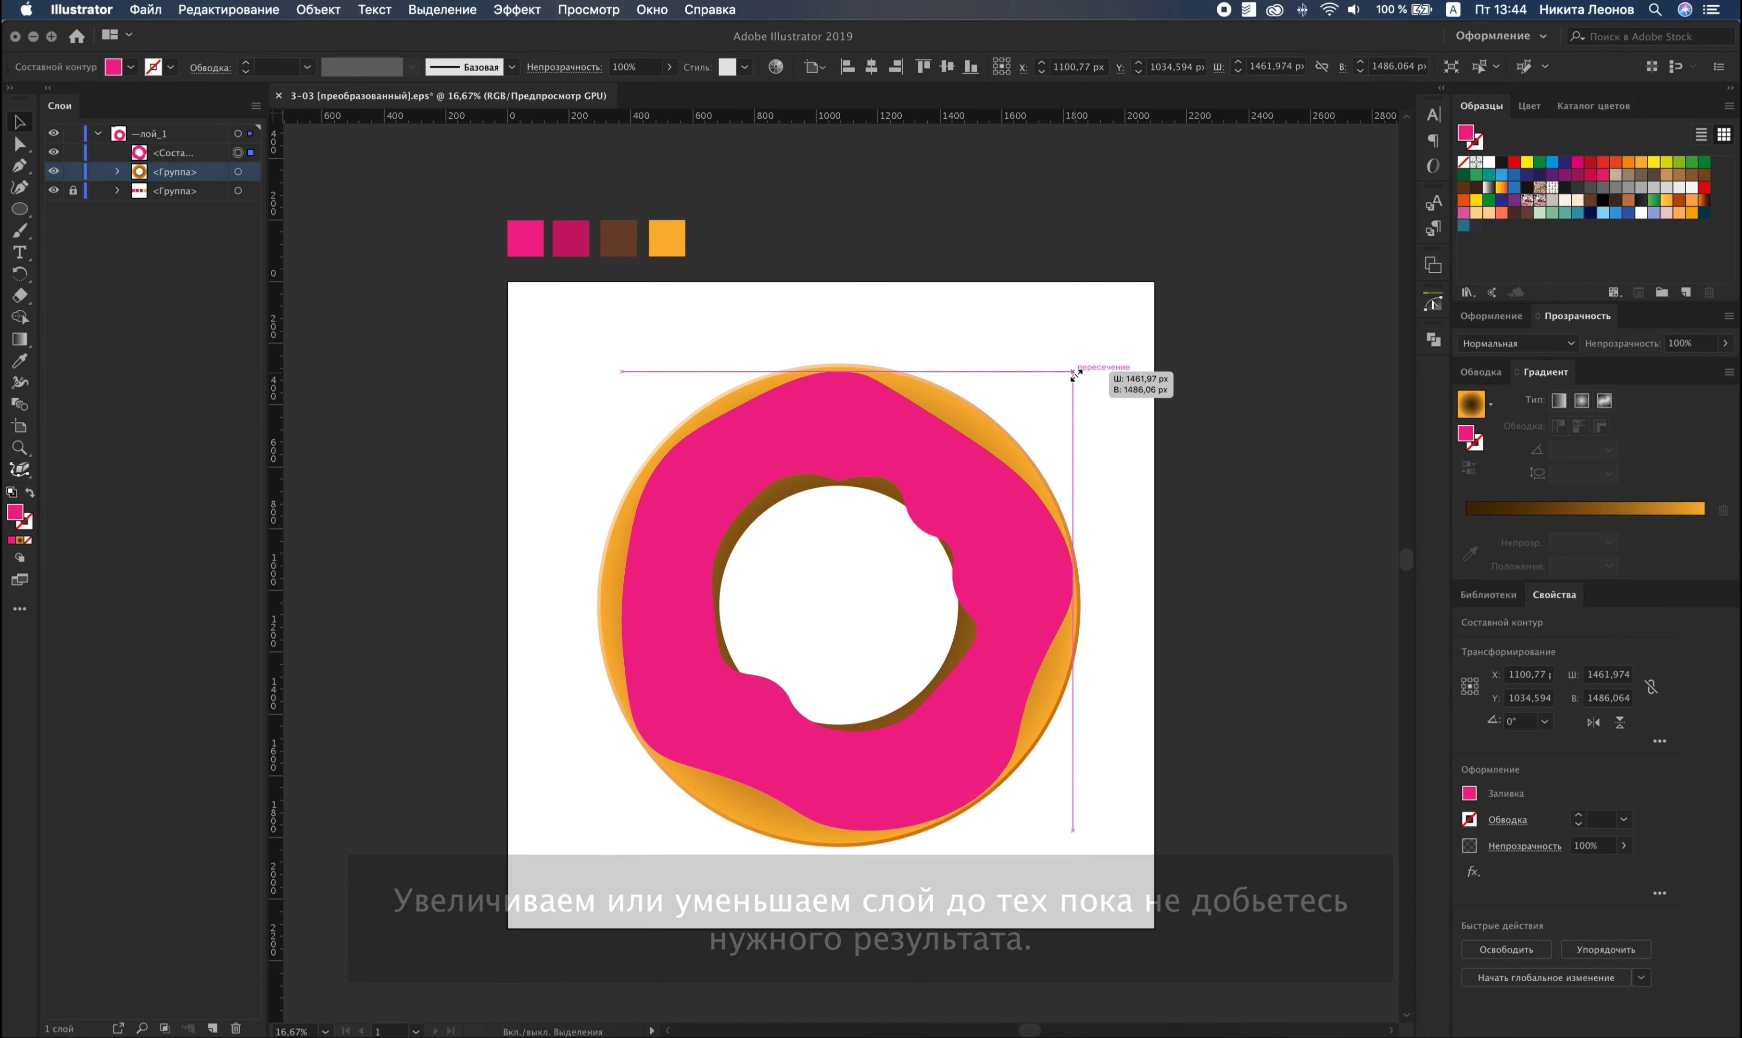
# Smooth the bulges on the icing's inner hole edge with the Curvature tool.
pyautogui.click(20, 188)
pyautogui.click(943, 555)
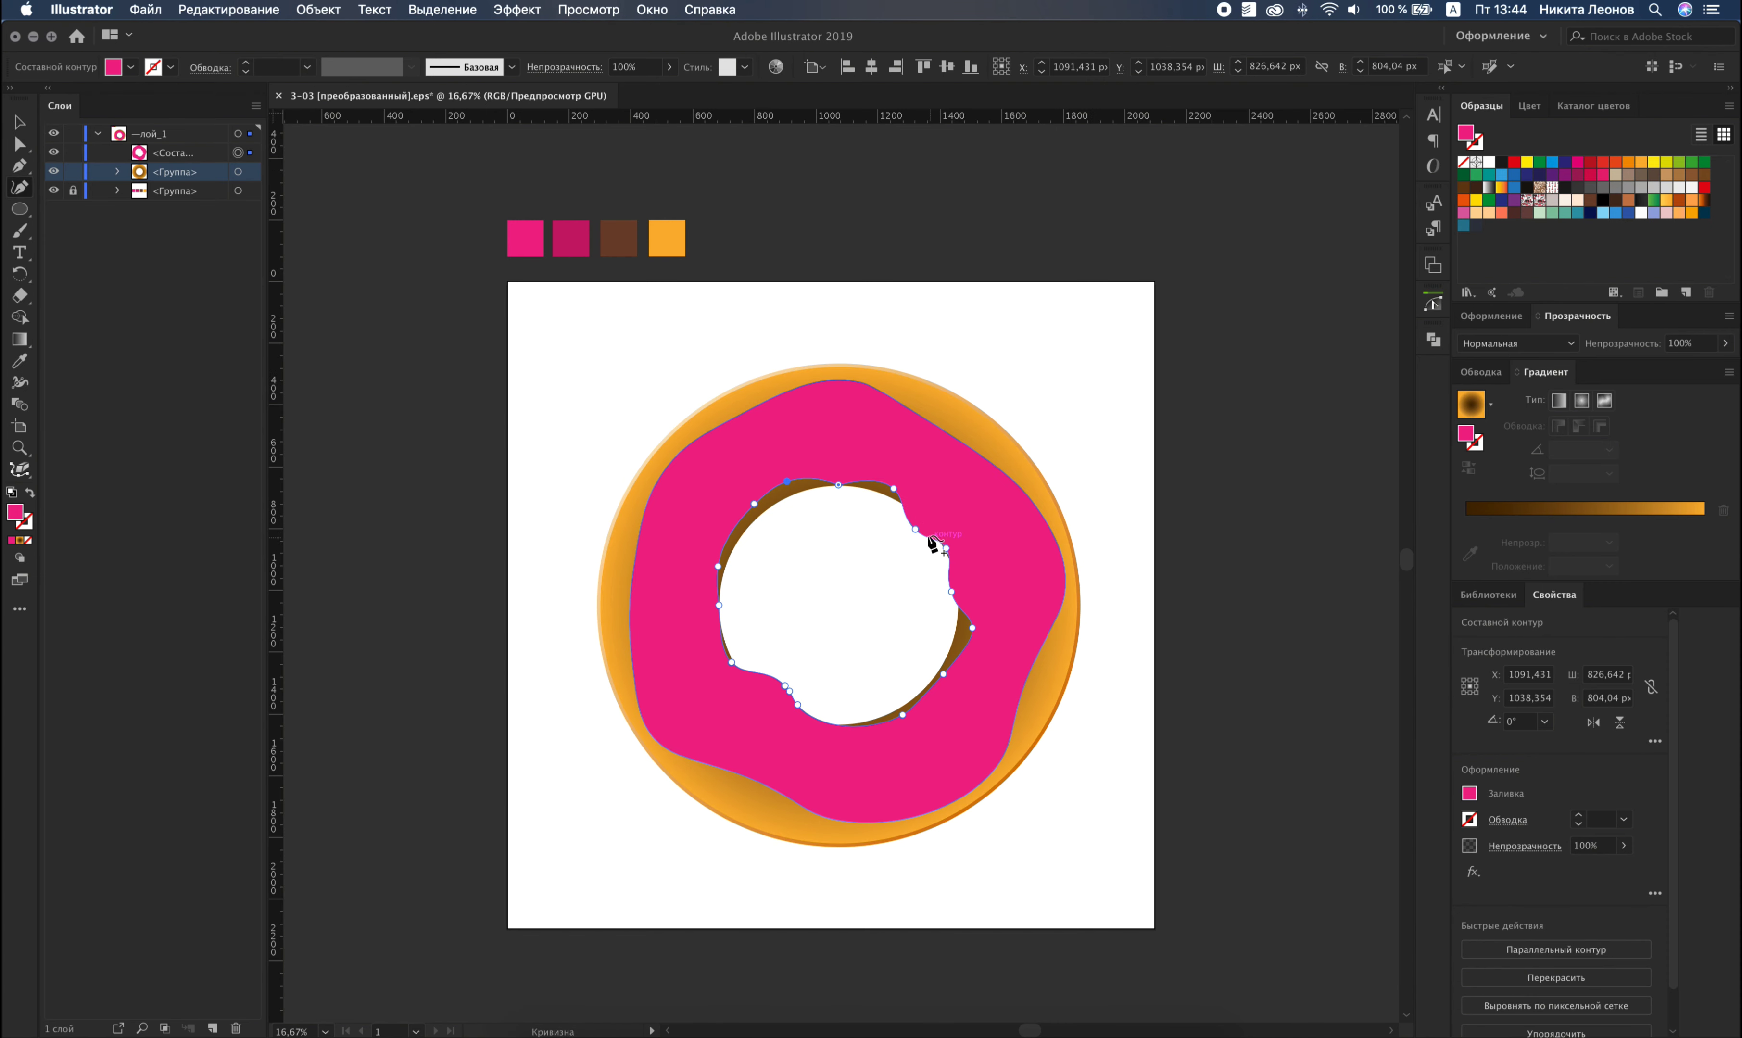
pyautogui.doubleClick(939, 516)
pyautogui.doubleClick(966, 576)
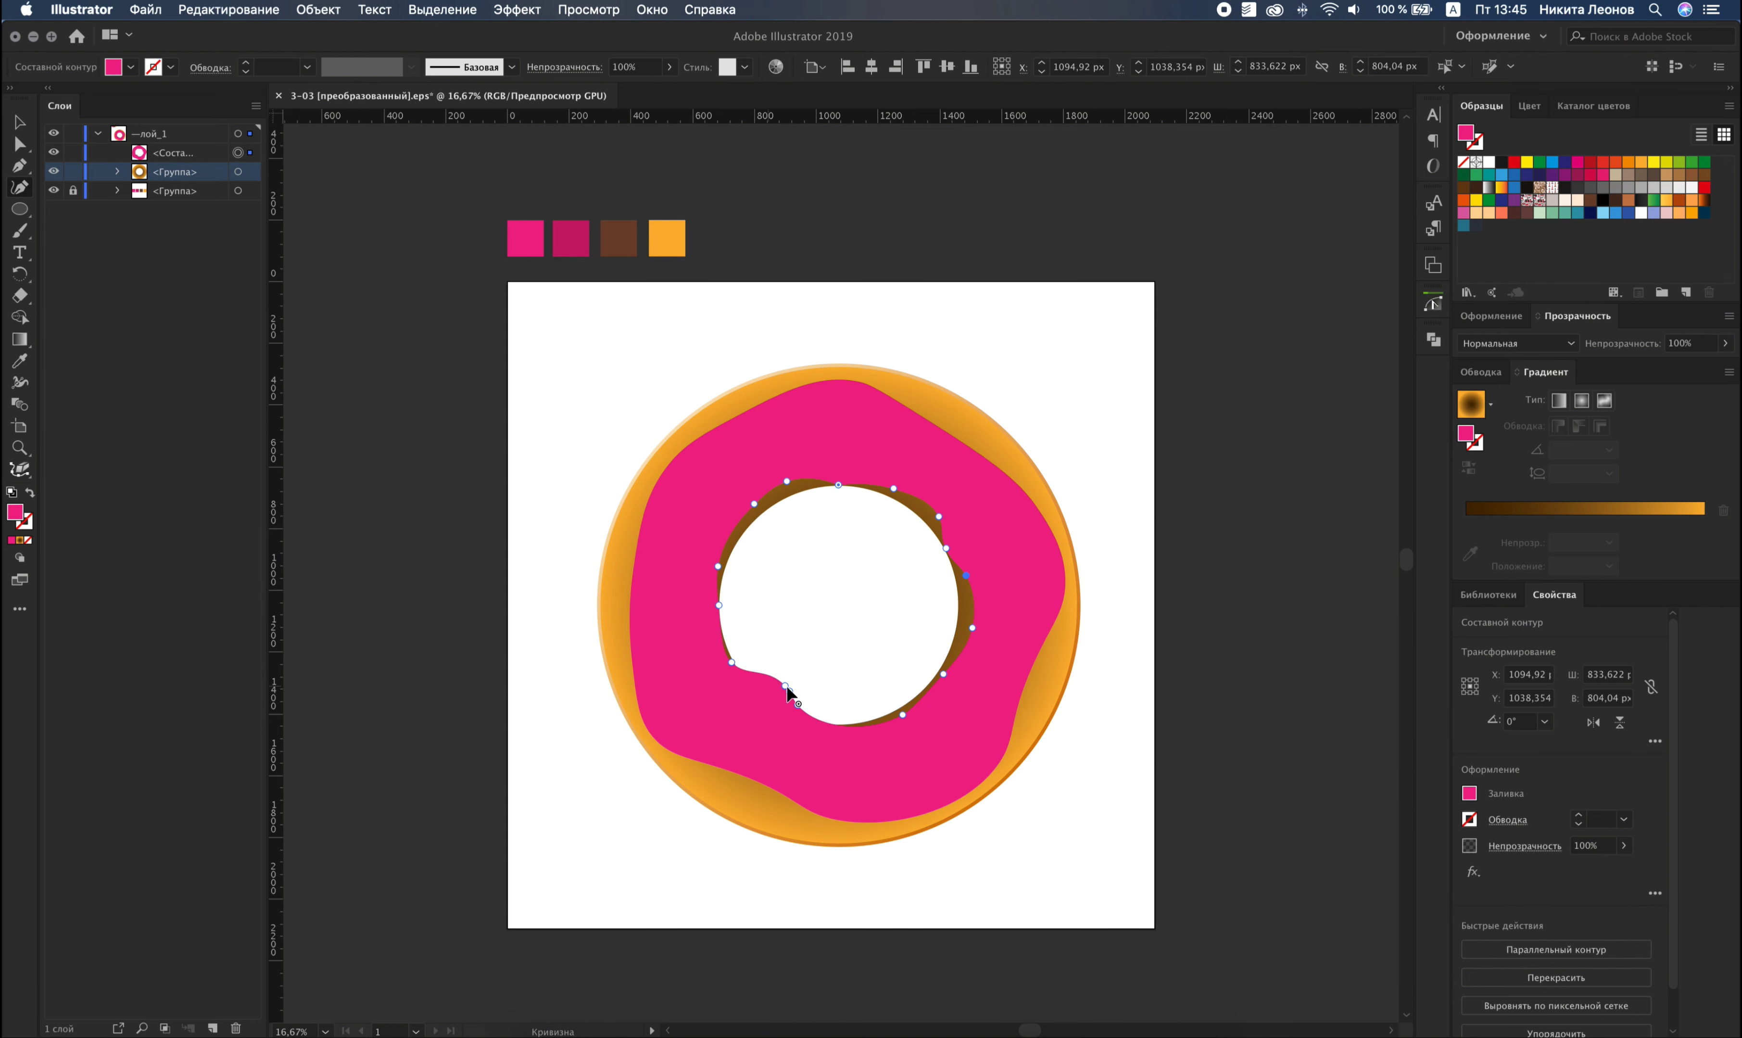
pyautogui.moveTo(786, 684)
pyautogui.mouseDown()
pyautogui.moveTo(772, 700)
pyautogui.moveTo(818, 718)
pyautogui.moveTo(740, 696)
pyautogui.mouseUp()
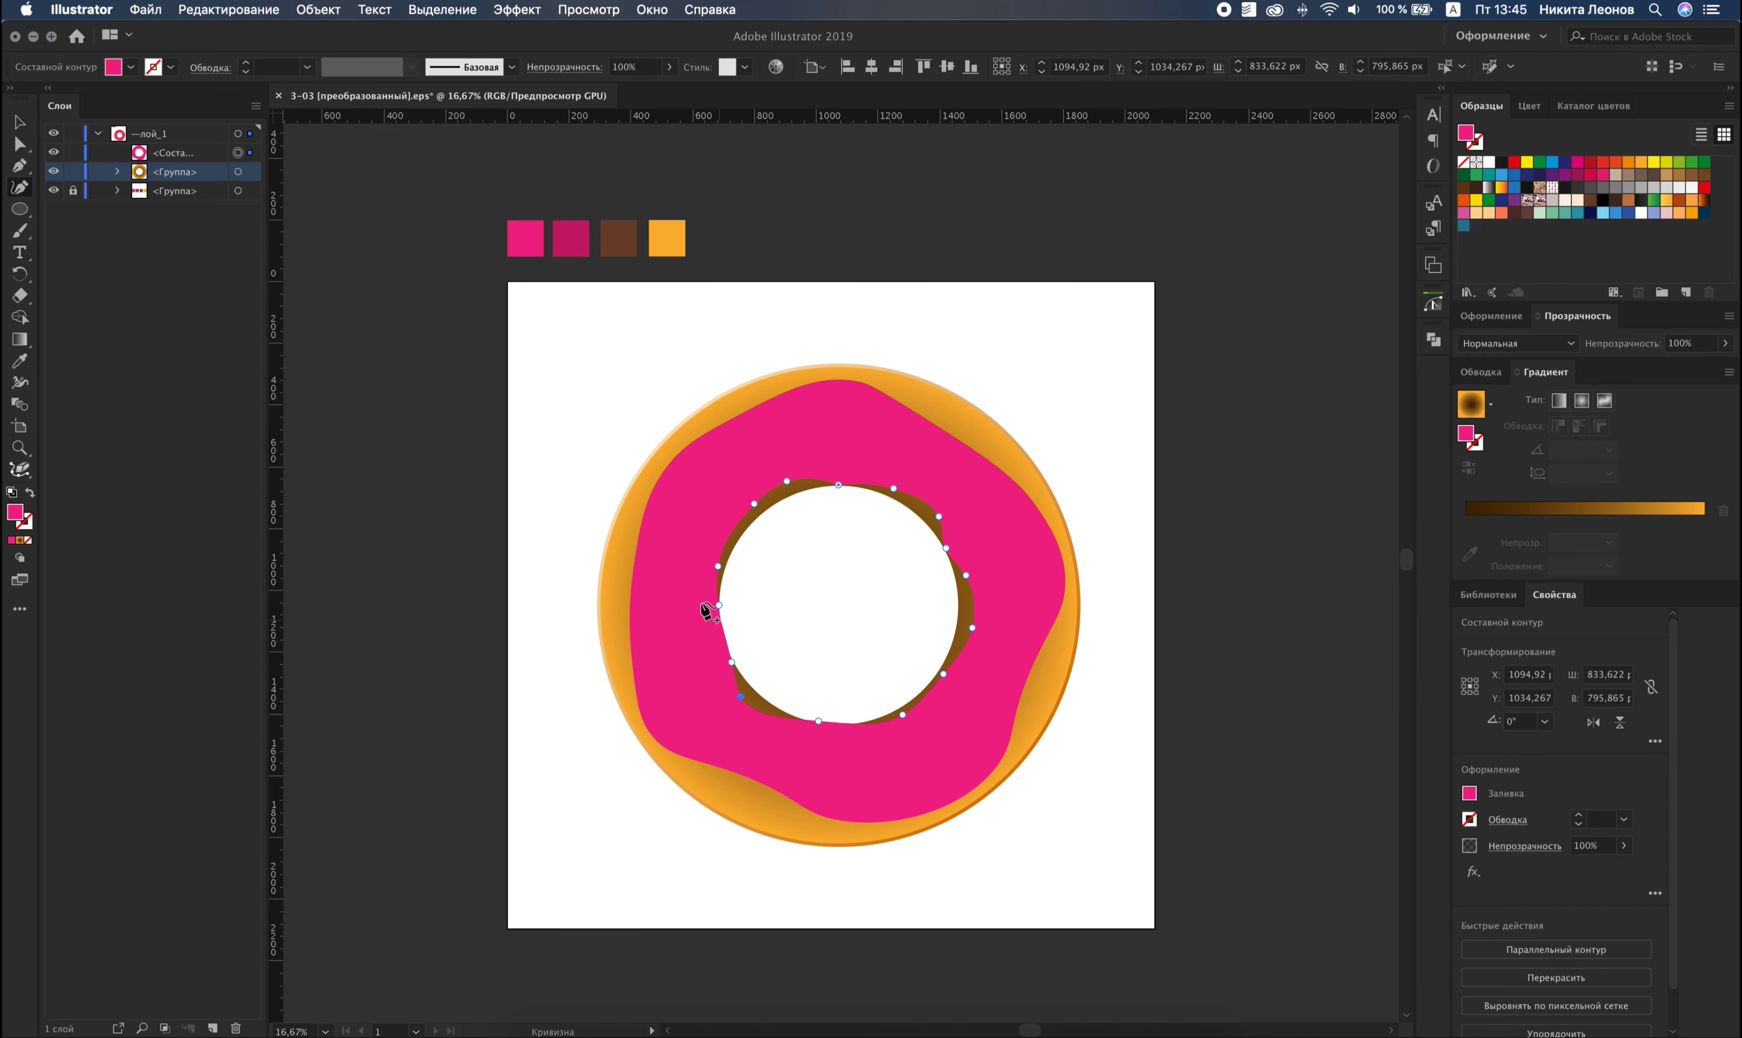
pyautogui.click(20, 123)
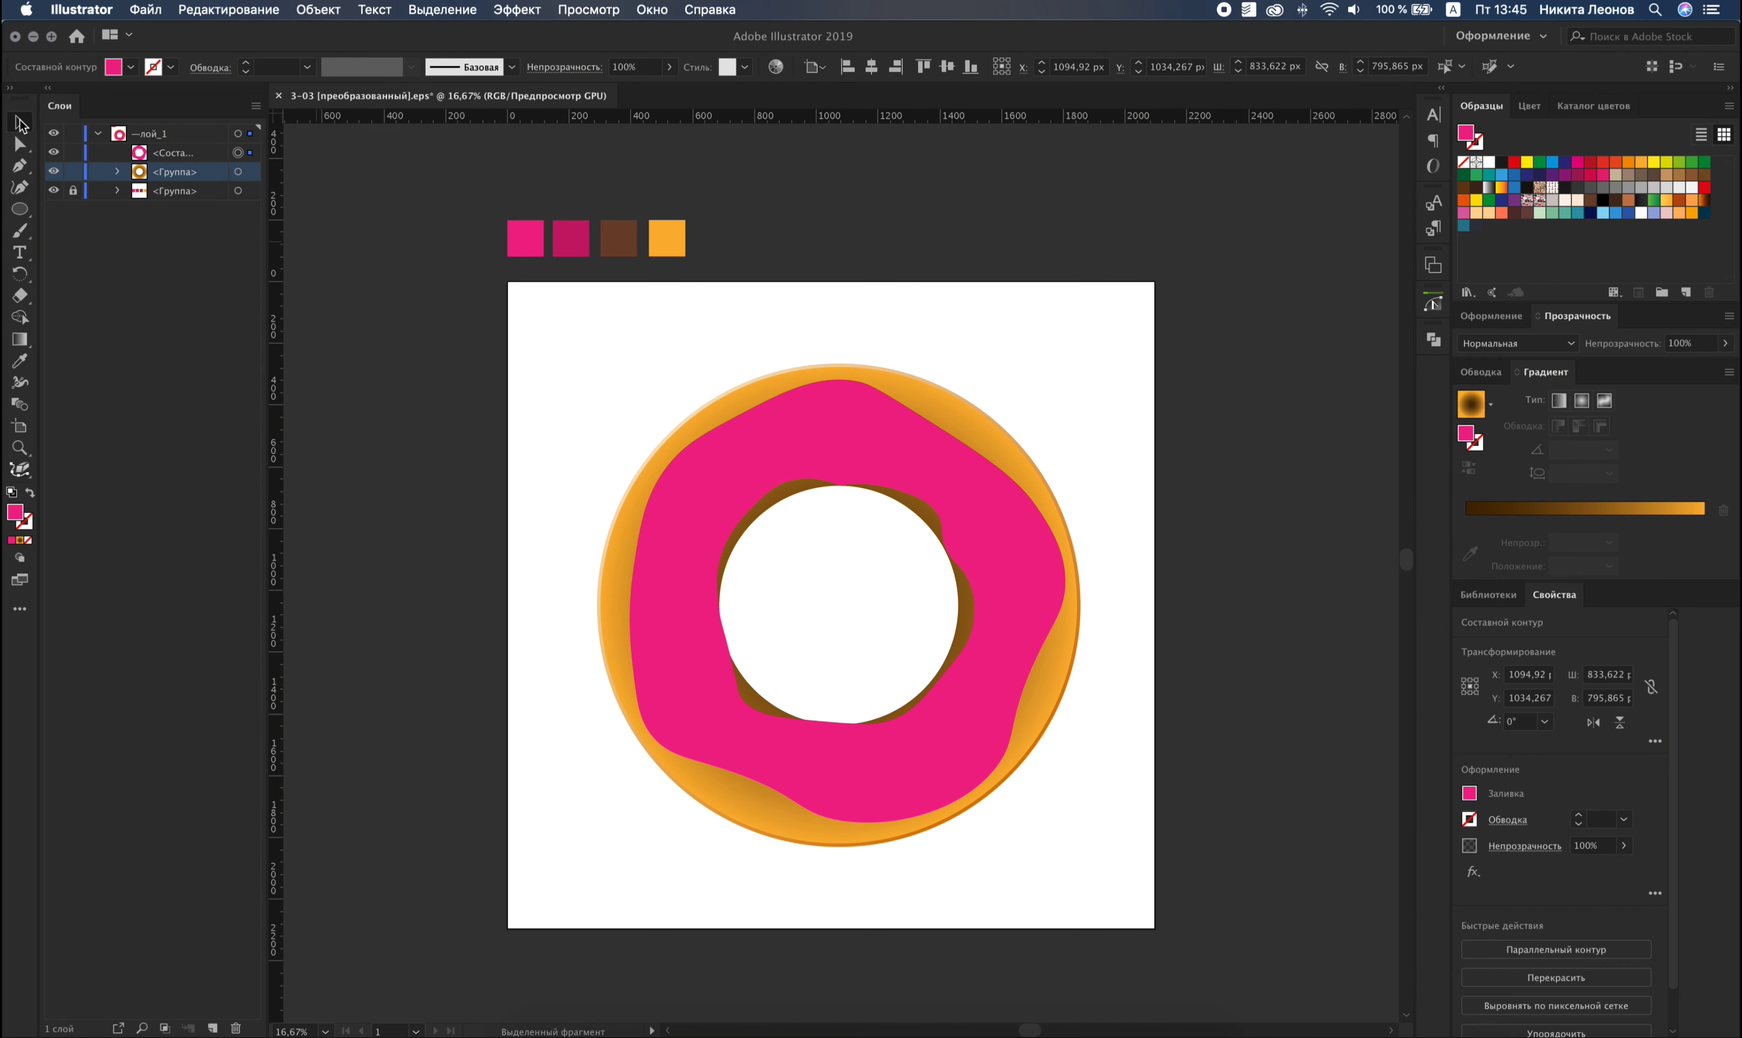
pyautogui.click(237, 153)
# Paste a copy of the icing in place, rotate the lower copy, and fill it darker pink.
pyautogui.press('super+c')
pyautogui.press('super+f')
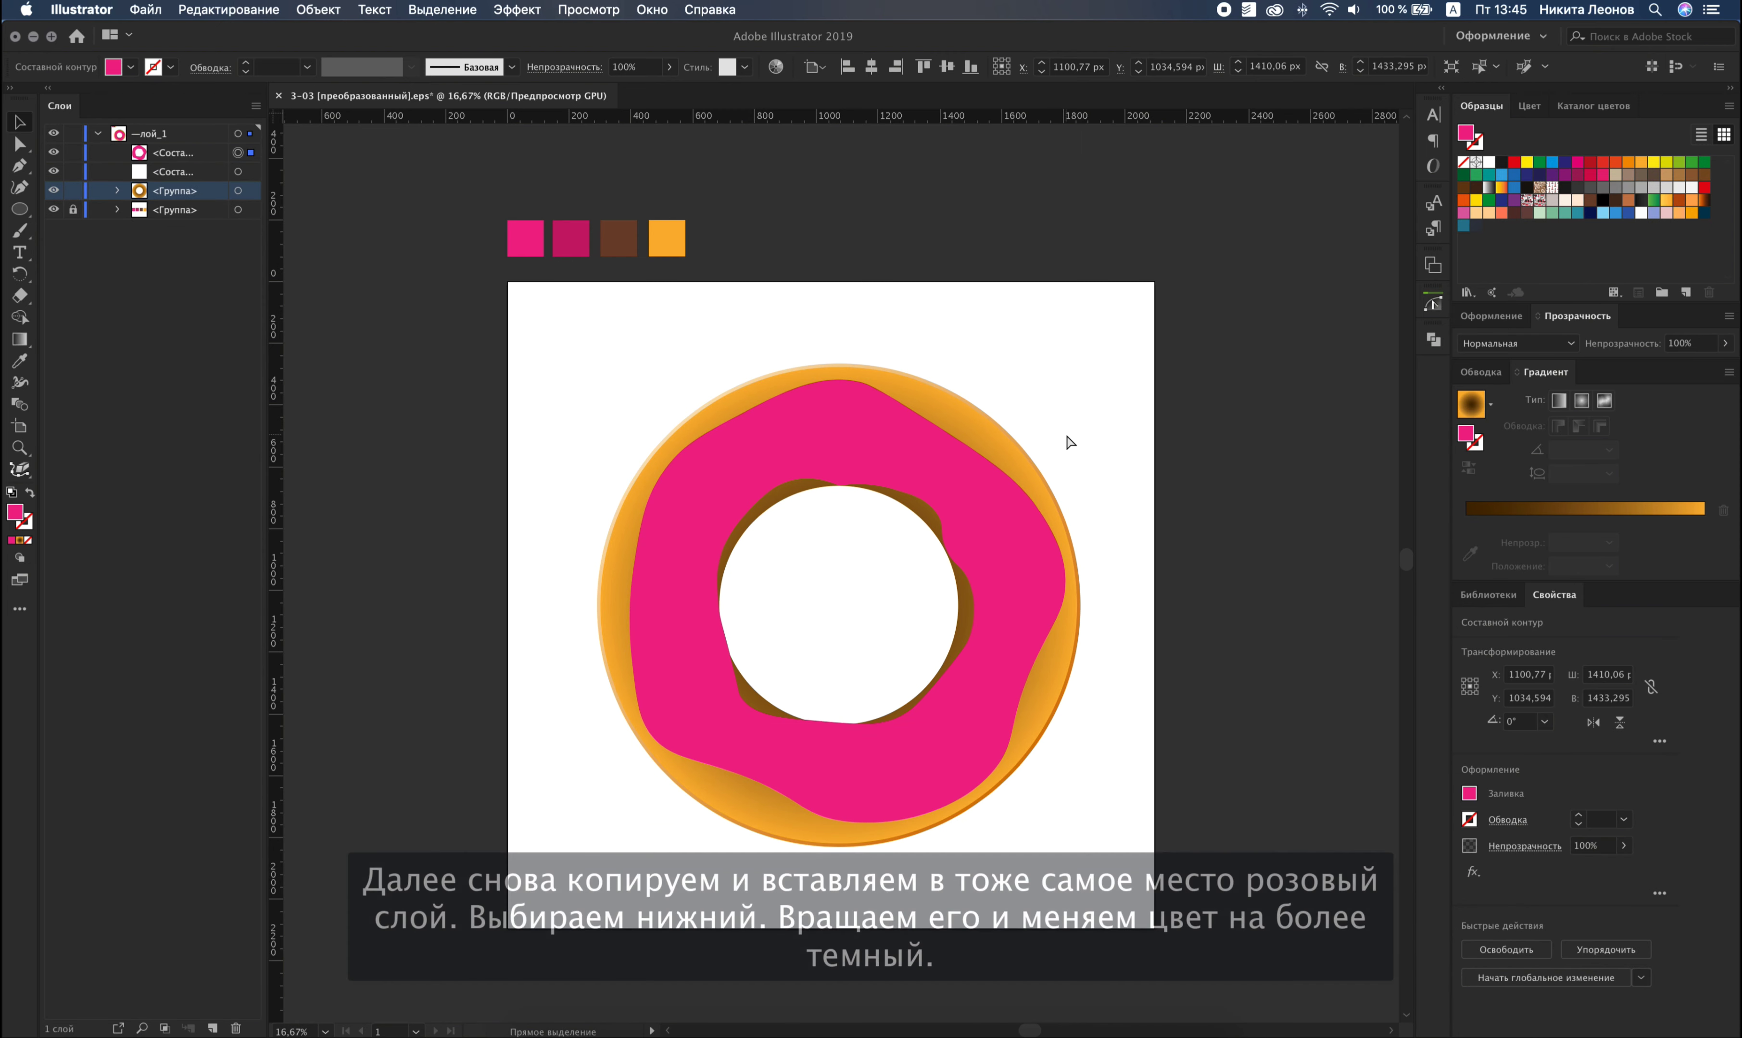
pyautogui.click(251, 172)
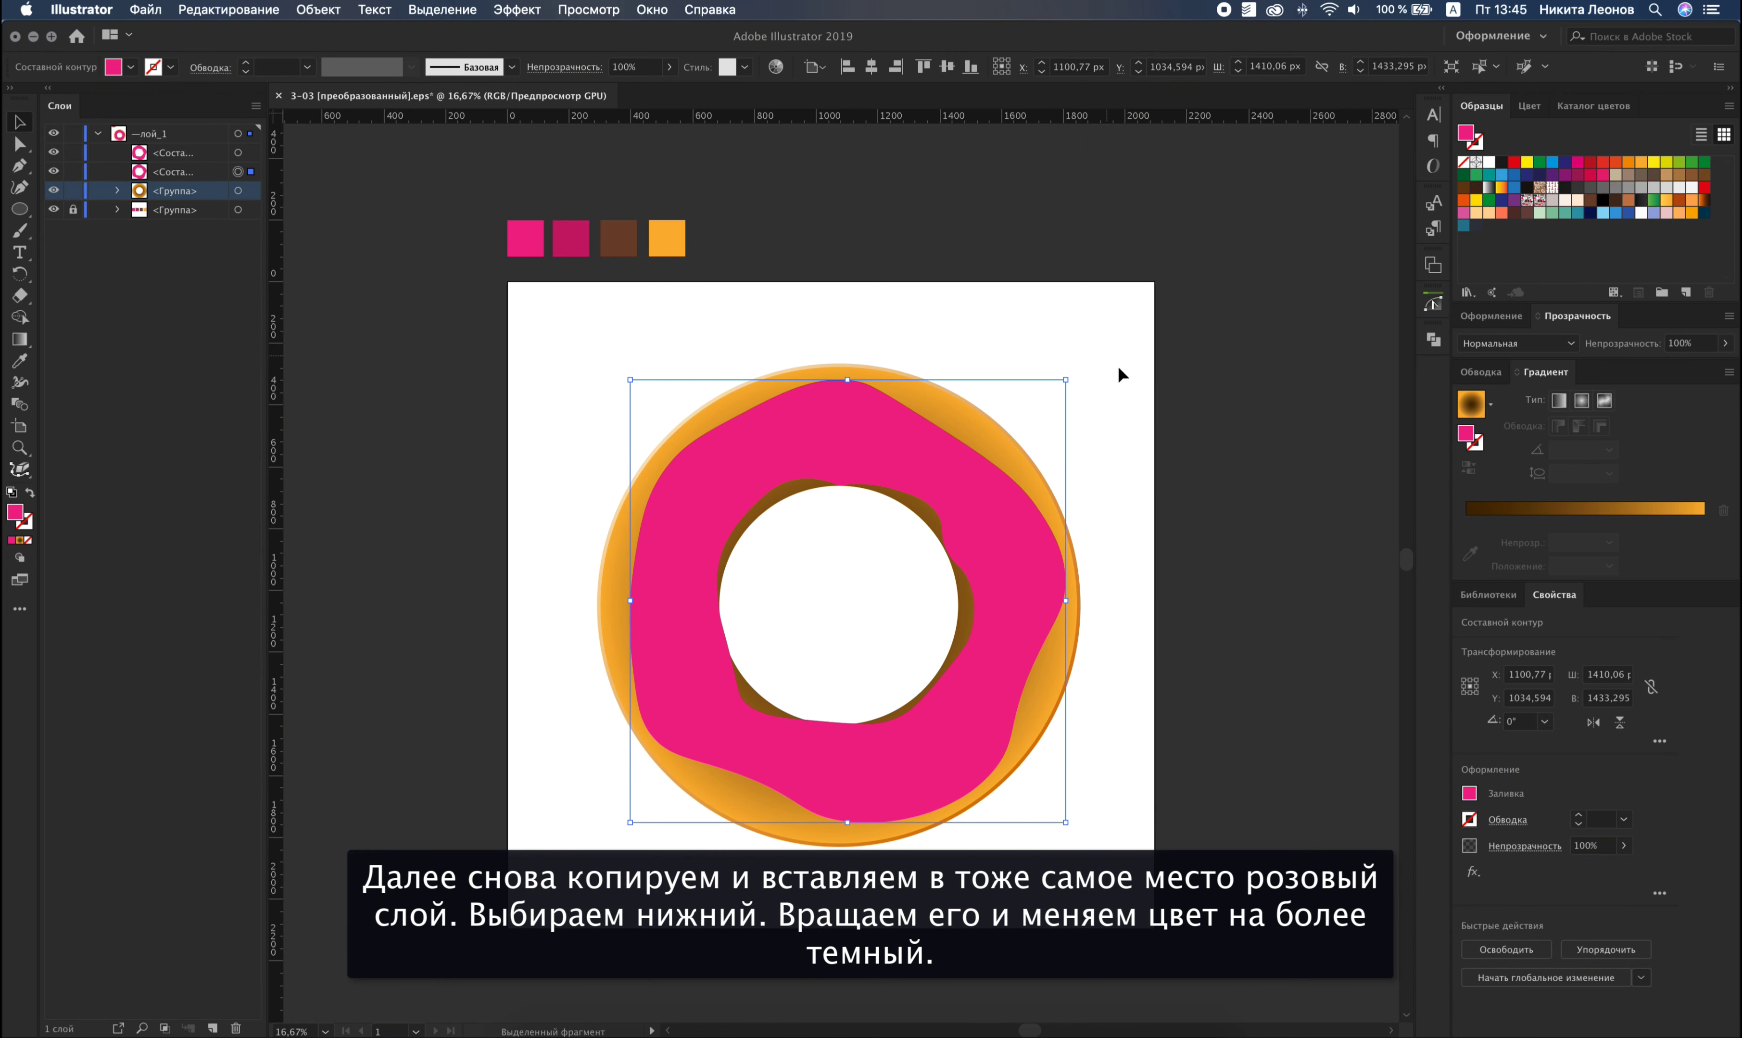
pyautogui.moveTo(1083, 388); pyautogui.dragTo(1100, 714)
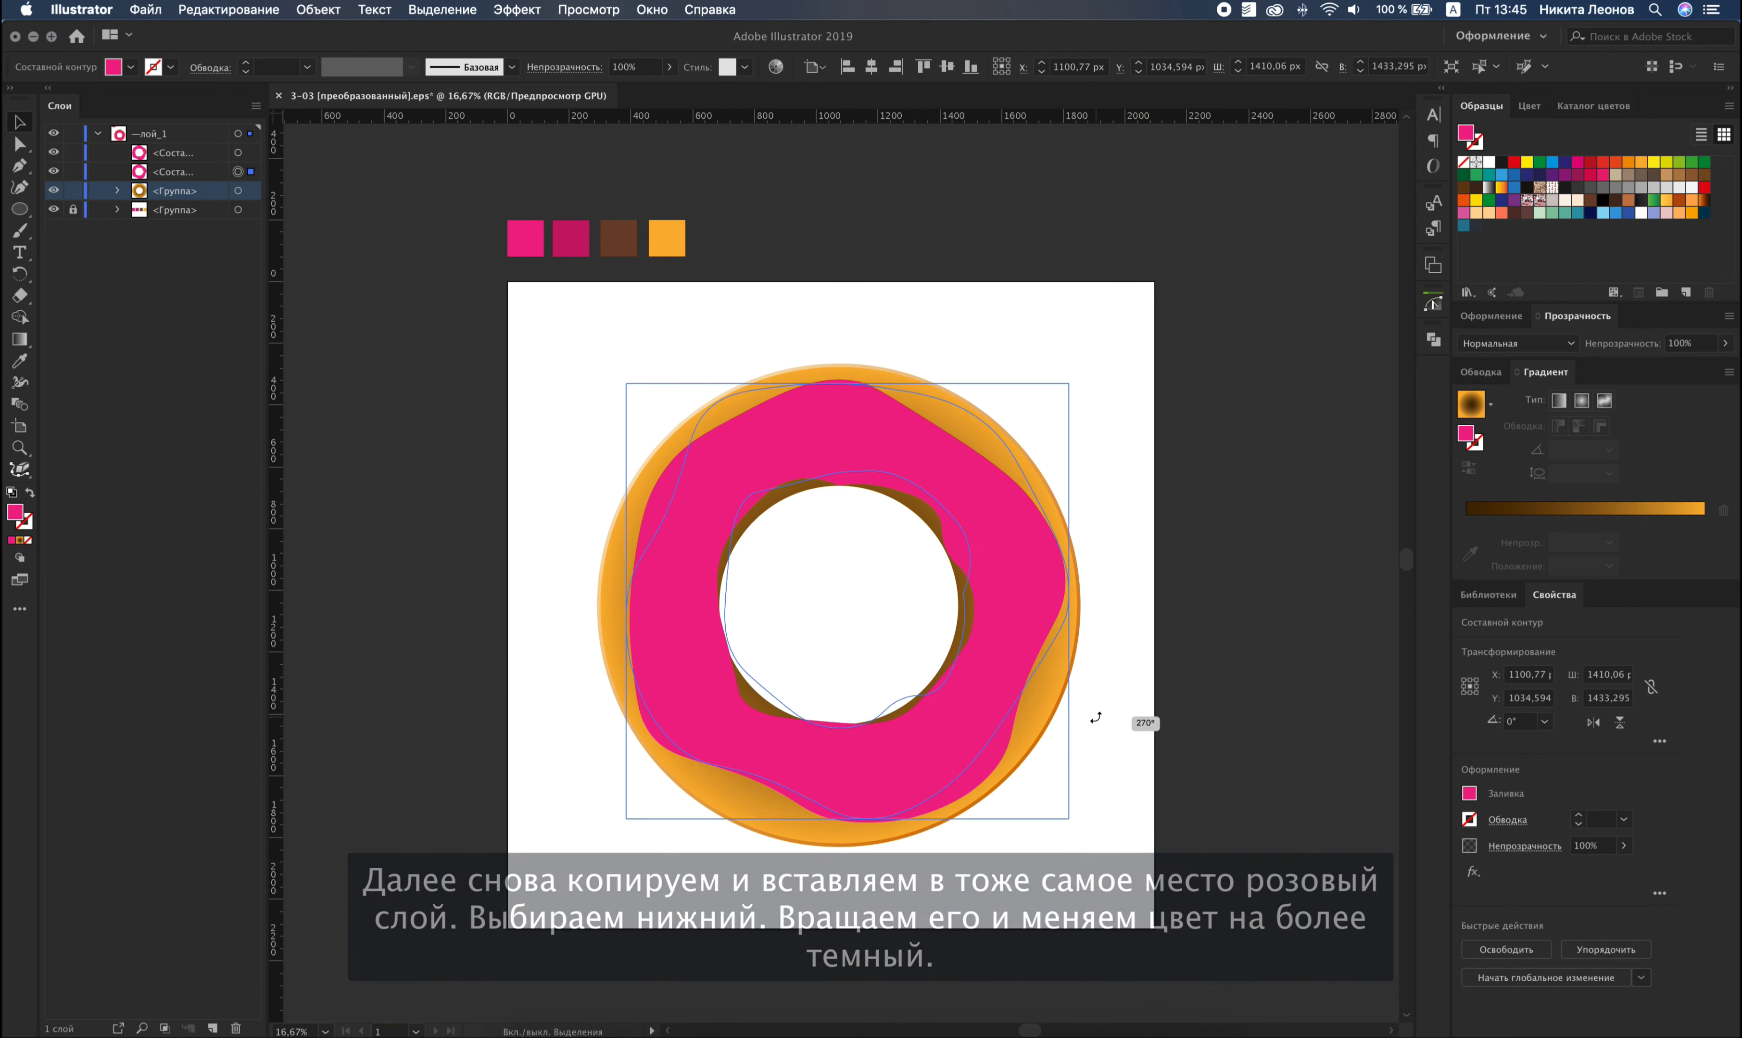
pyautogui.press('i')
pyautogui.click(582, 229)
pyautogui.press('v')
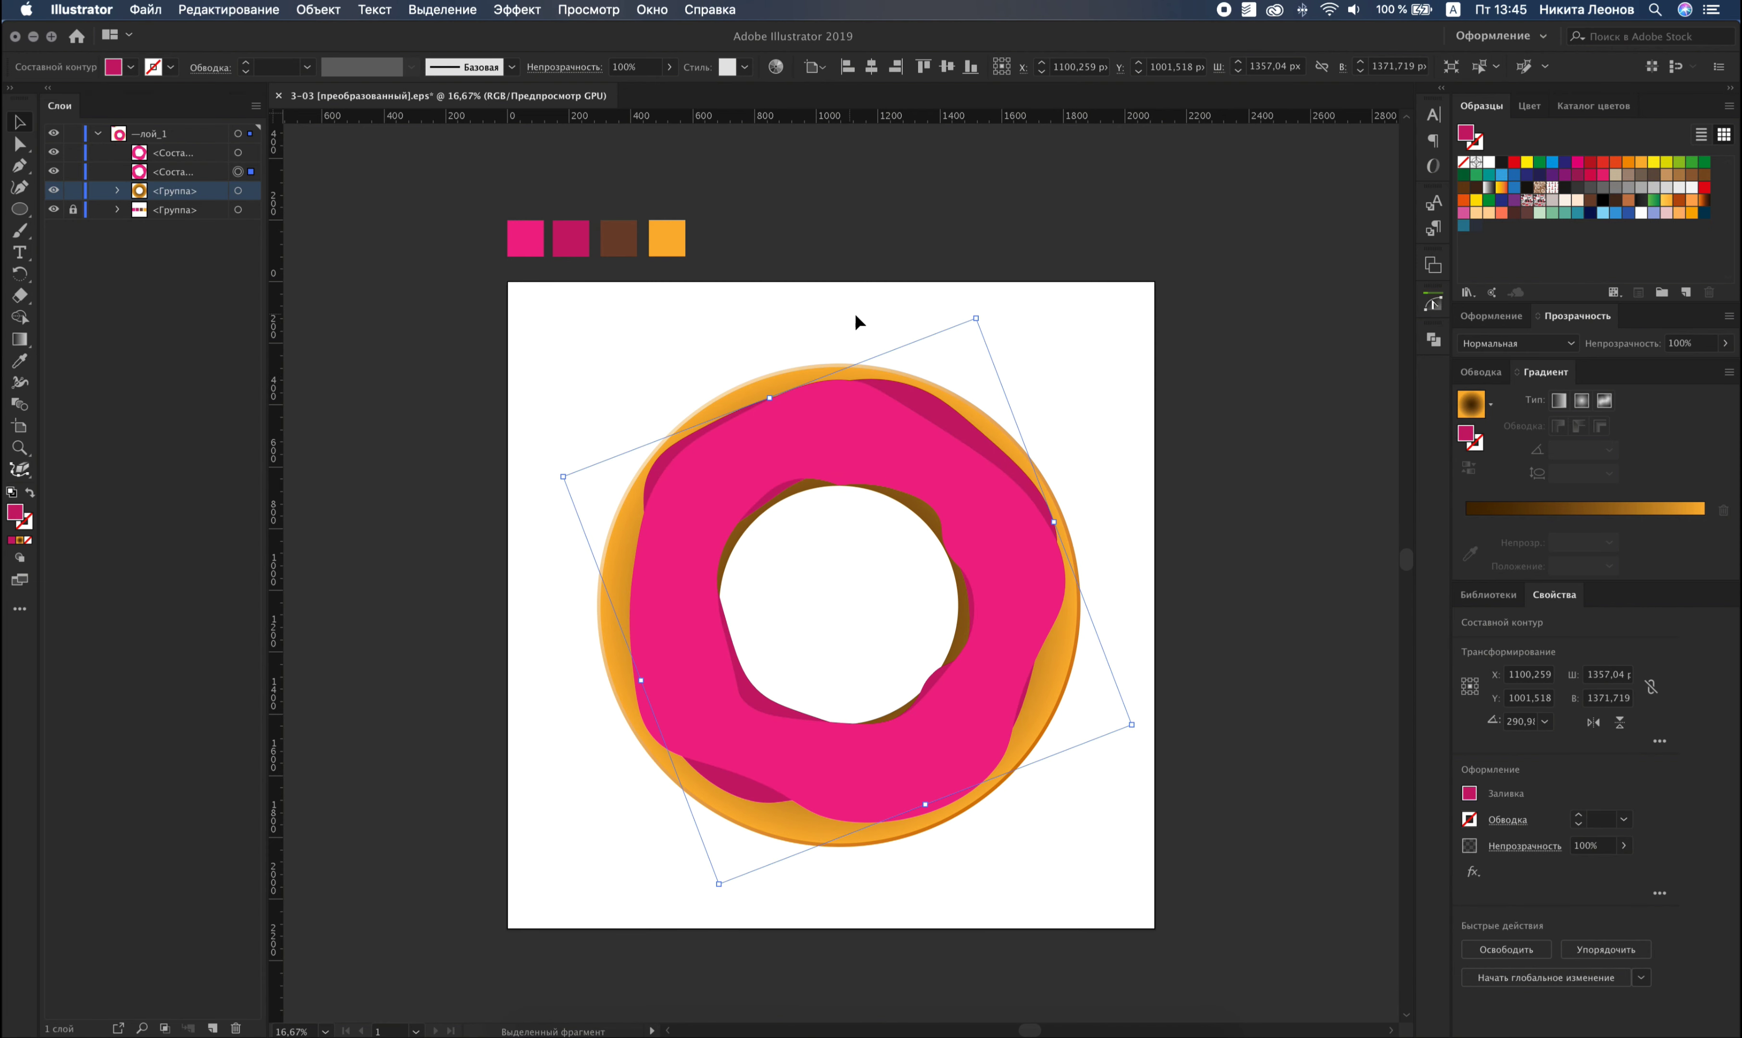
# Resize the top pink icing and enlarge the darker icing so it peeks out beneath.
pyautogui.moveTo(947, 417); pyautogui.dragTo(946, 424)
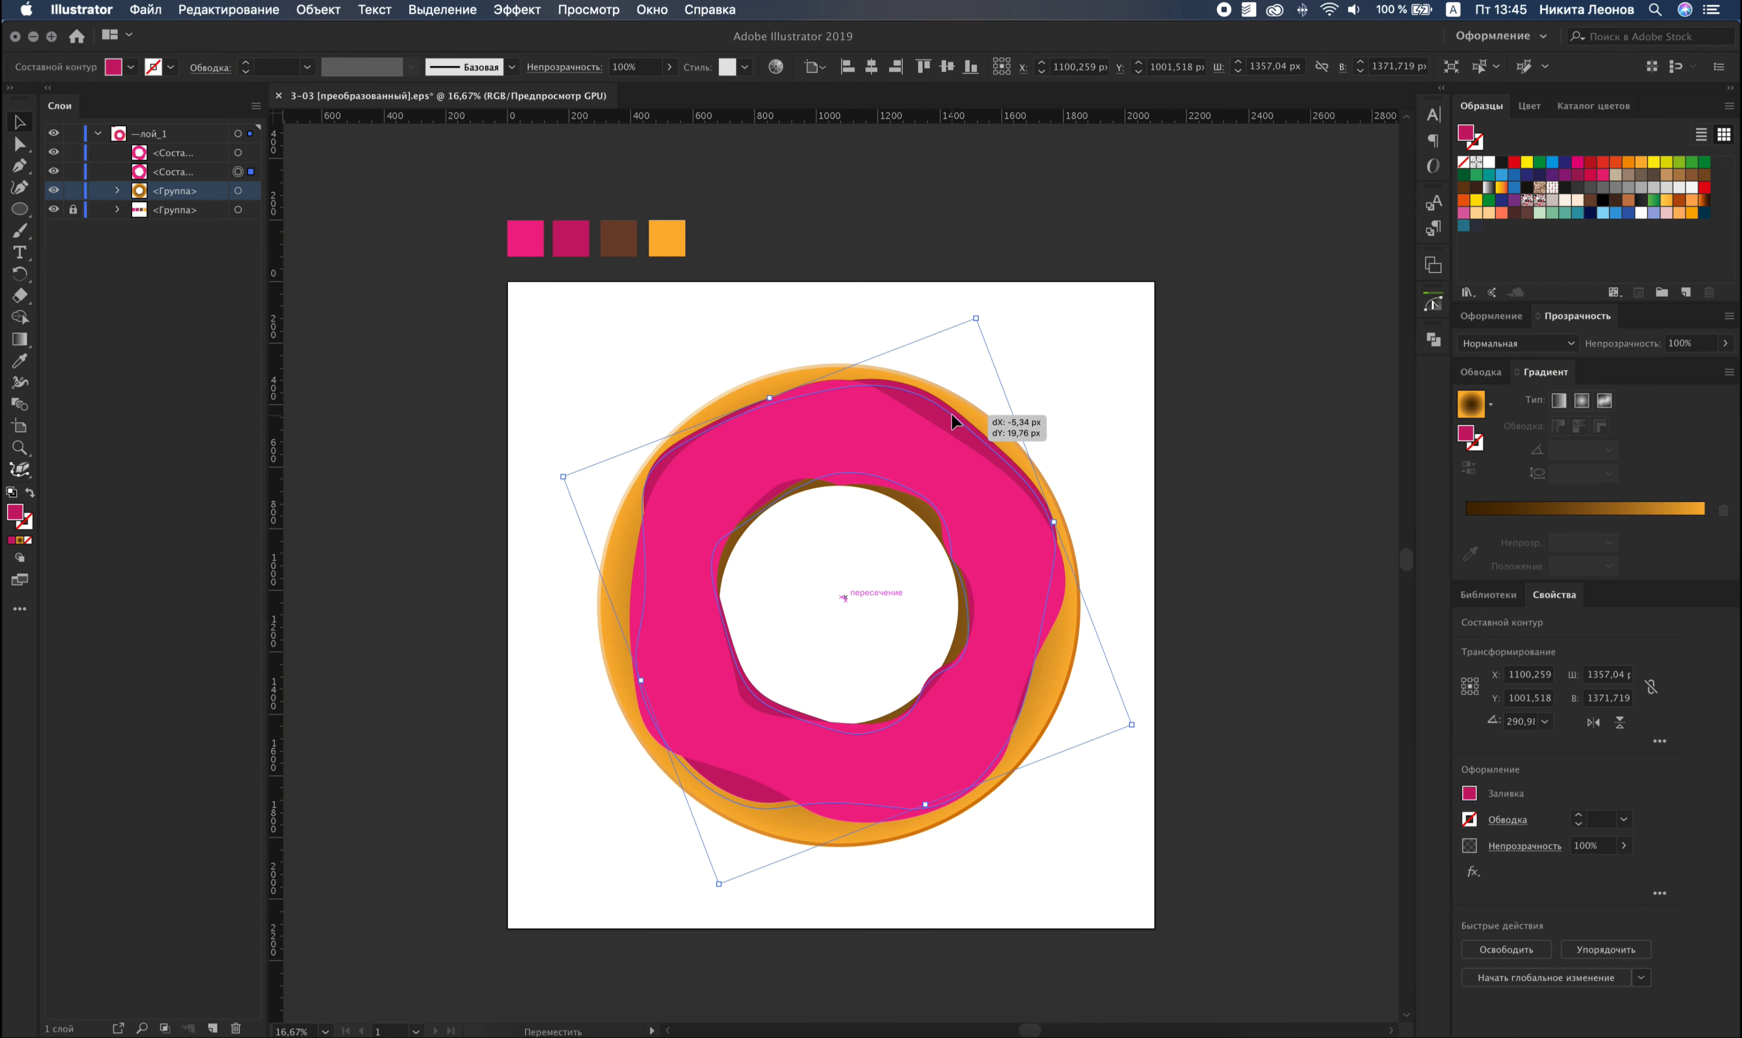
pyautogui.moveTo(976, 325); pyautogui.dragTo(988, 319)
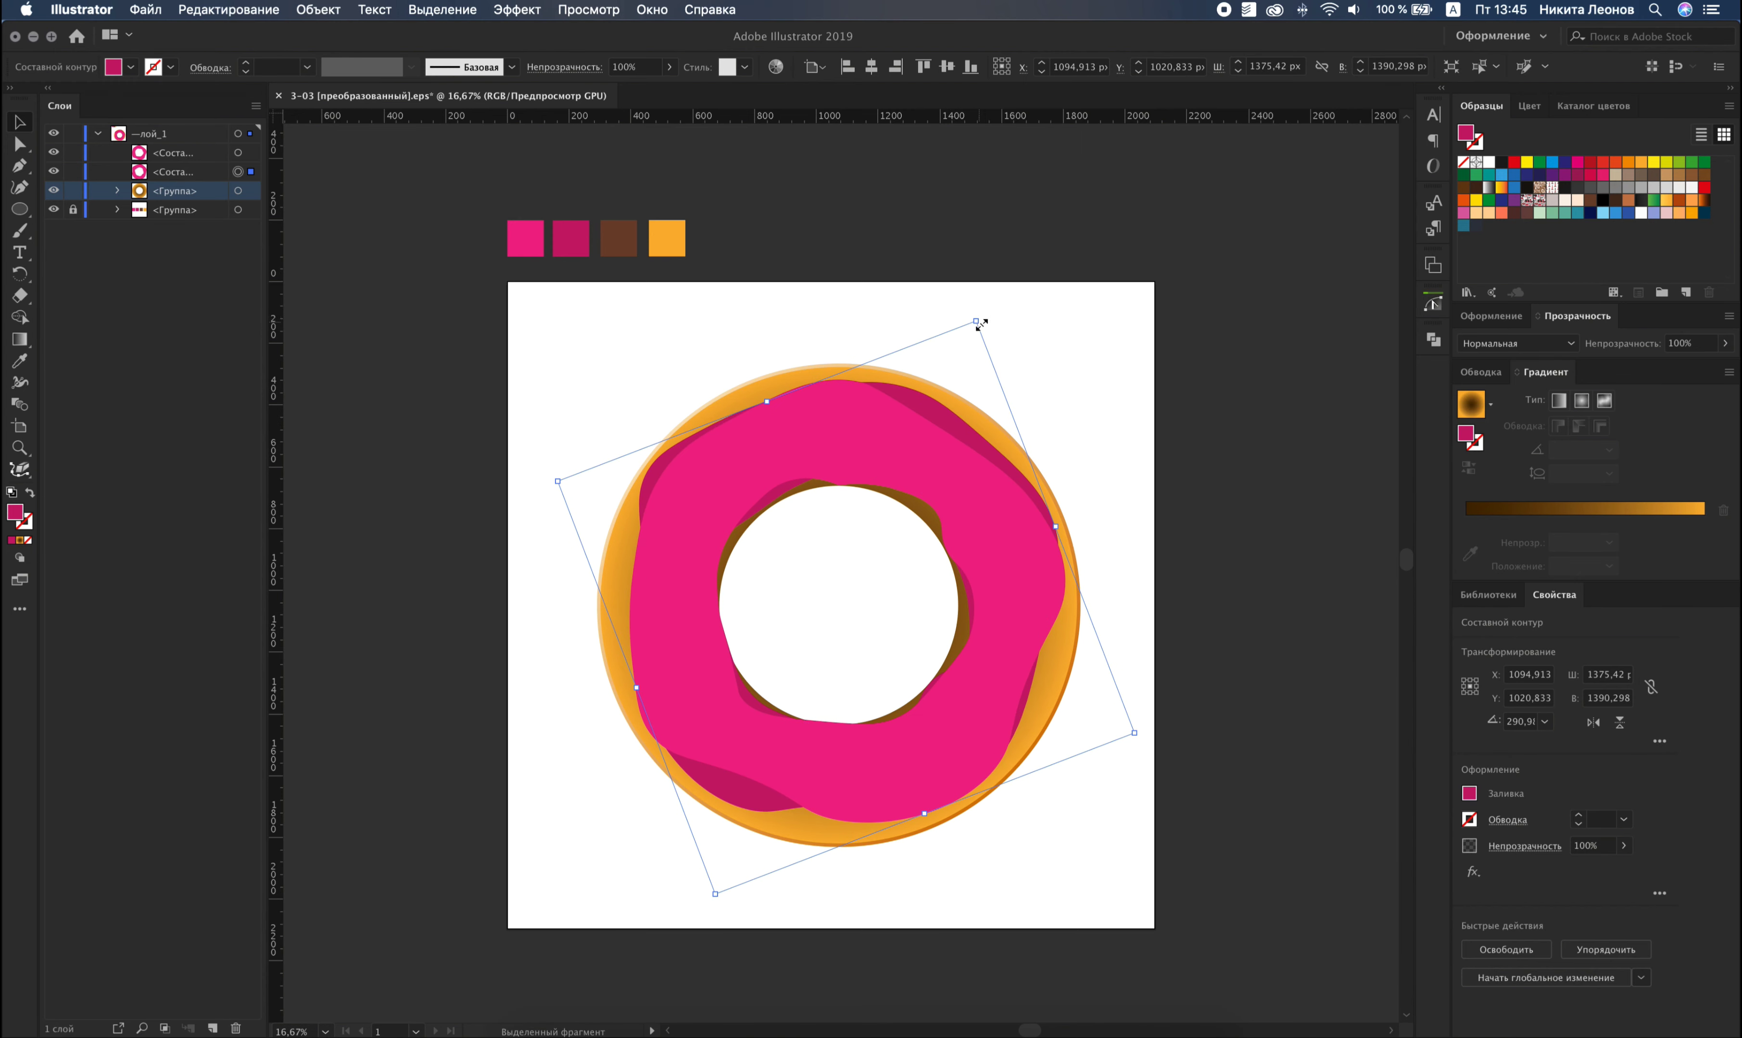
pyautogui.moveTo(980, 325); pyautogui.dragTo(984, 318)
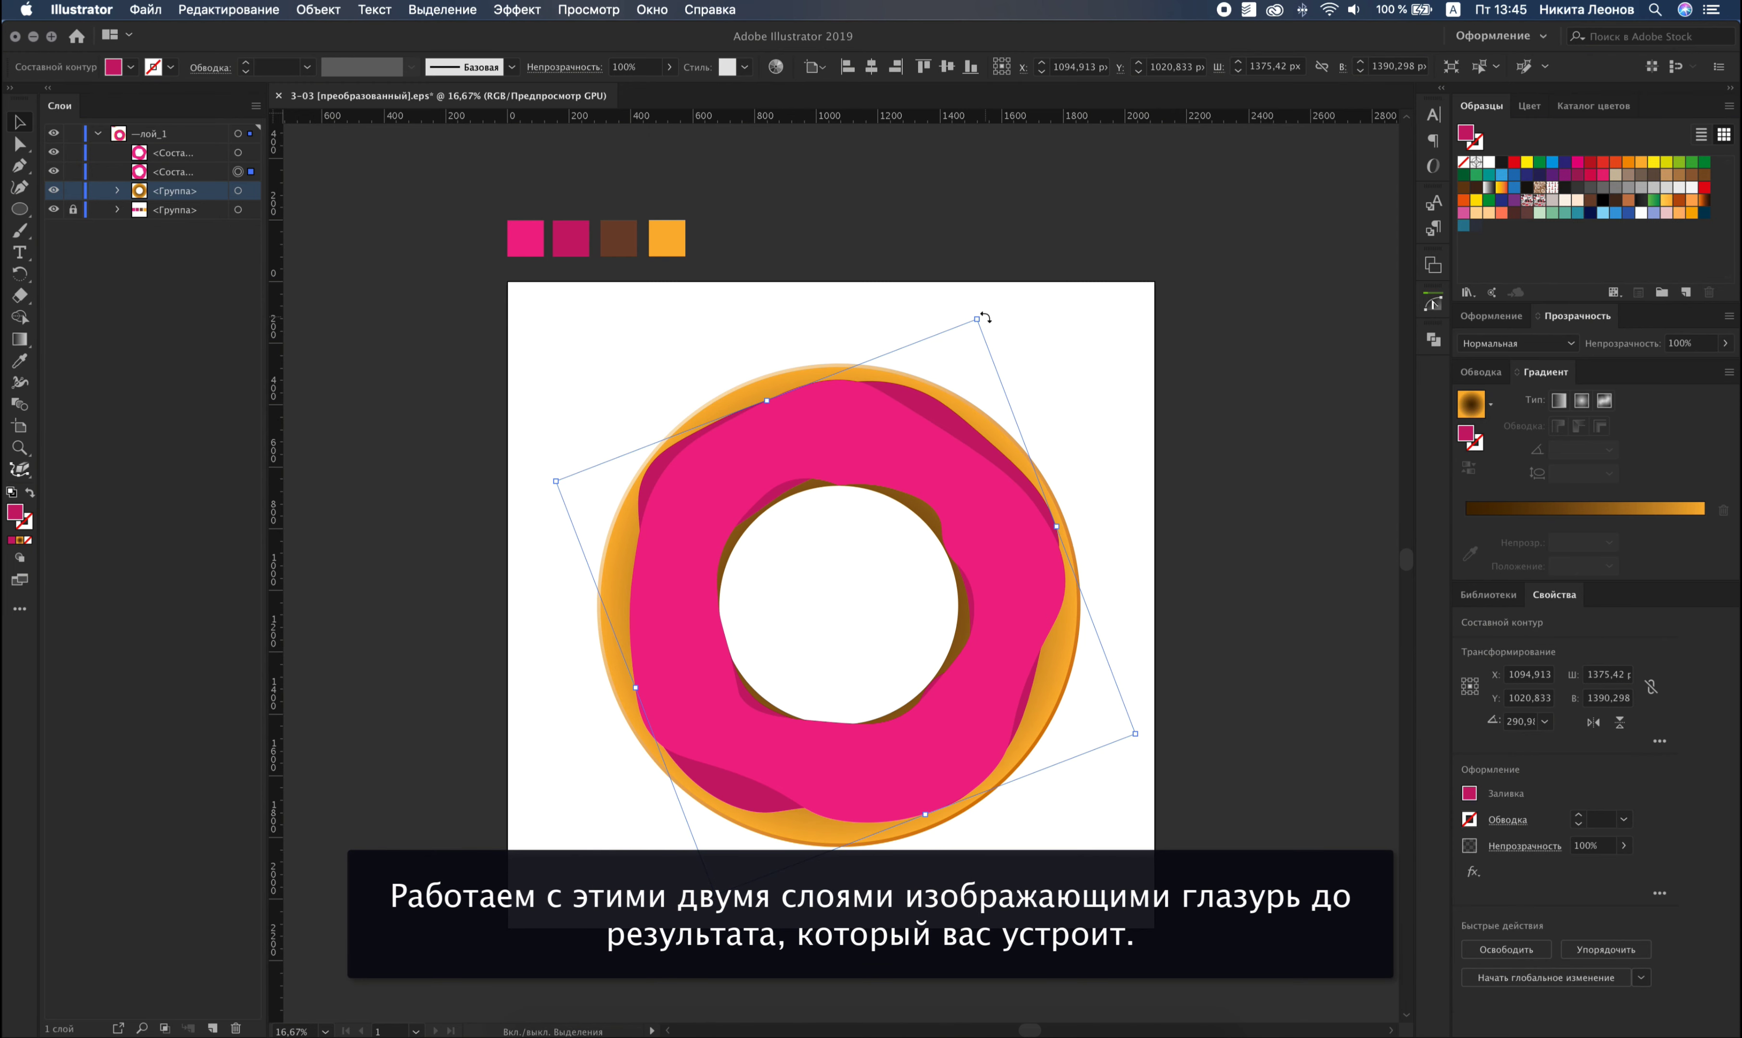
pyautogui.click(869, 424)
pyautogui.moveTo(1065, 824); pyautogui.dragTo(1072, 830)
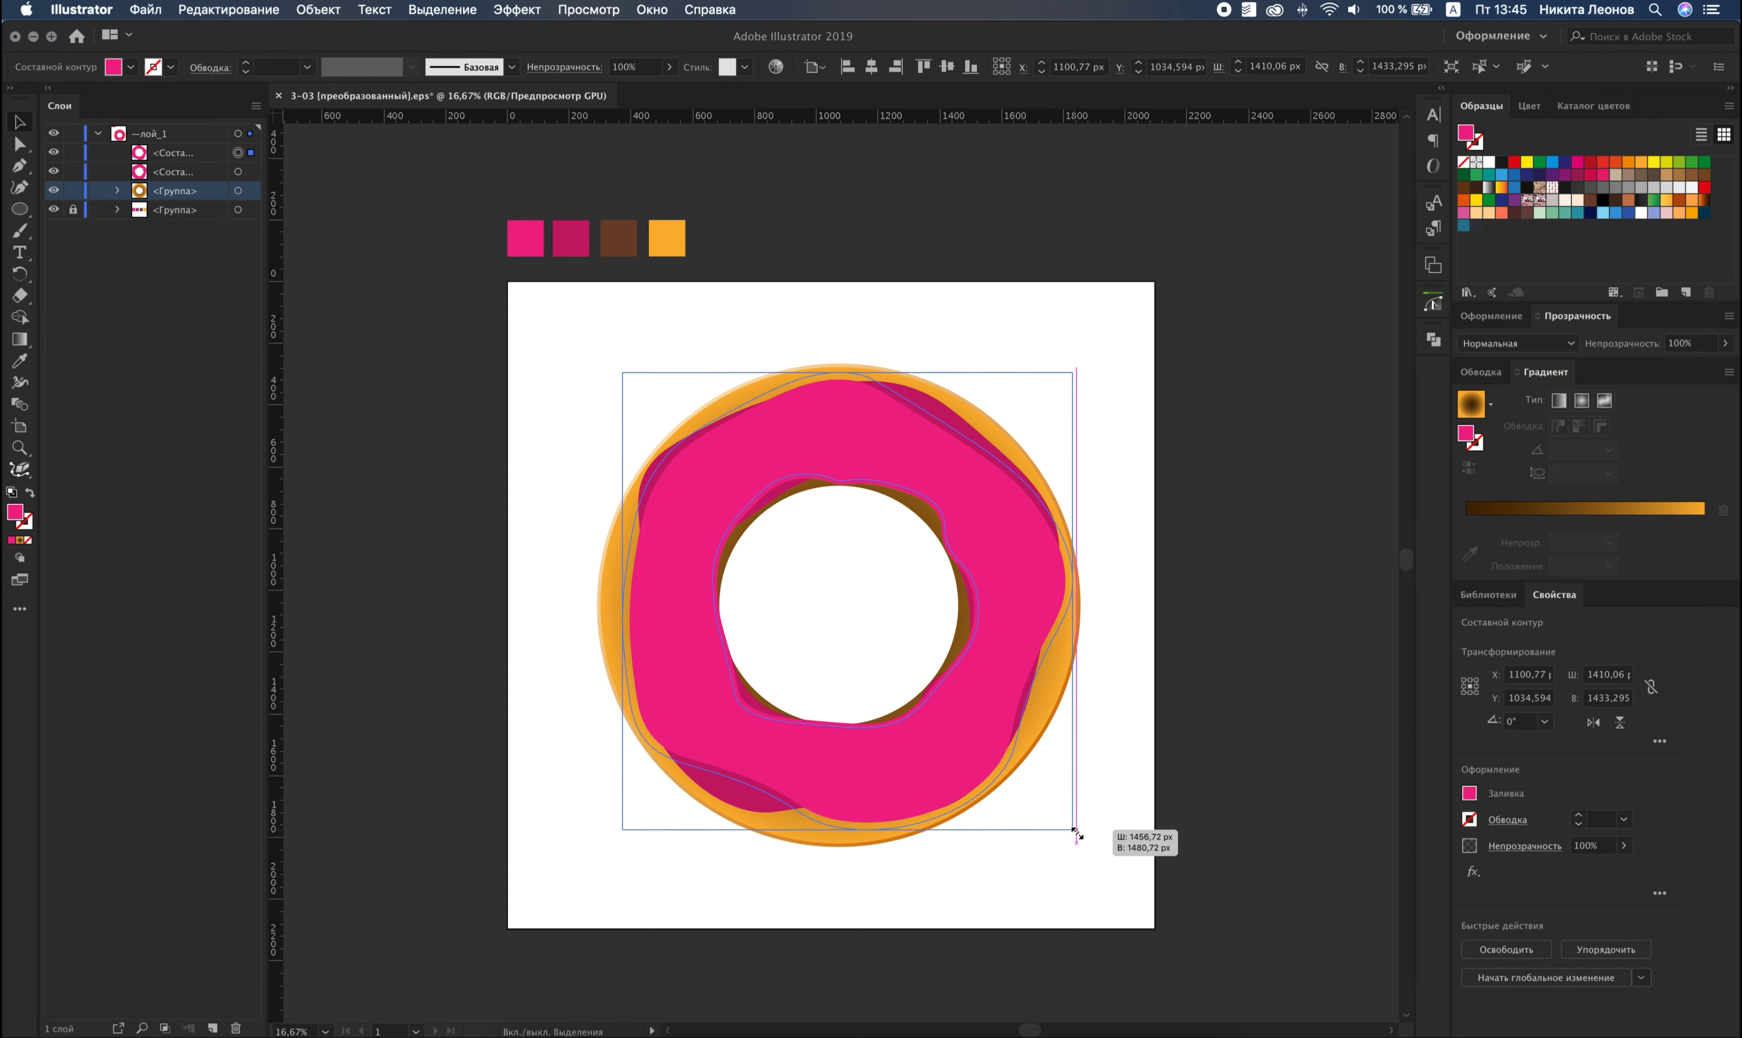
pyautogui.click(249, 171)
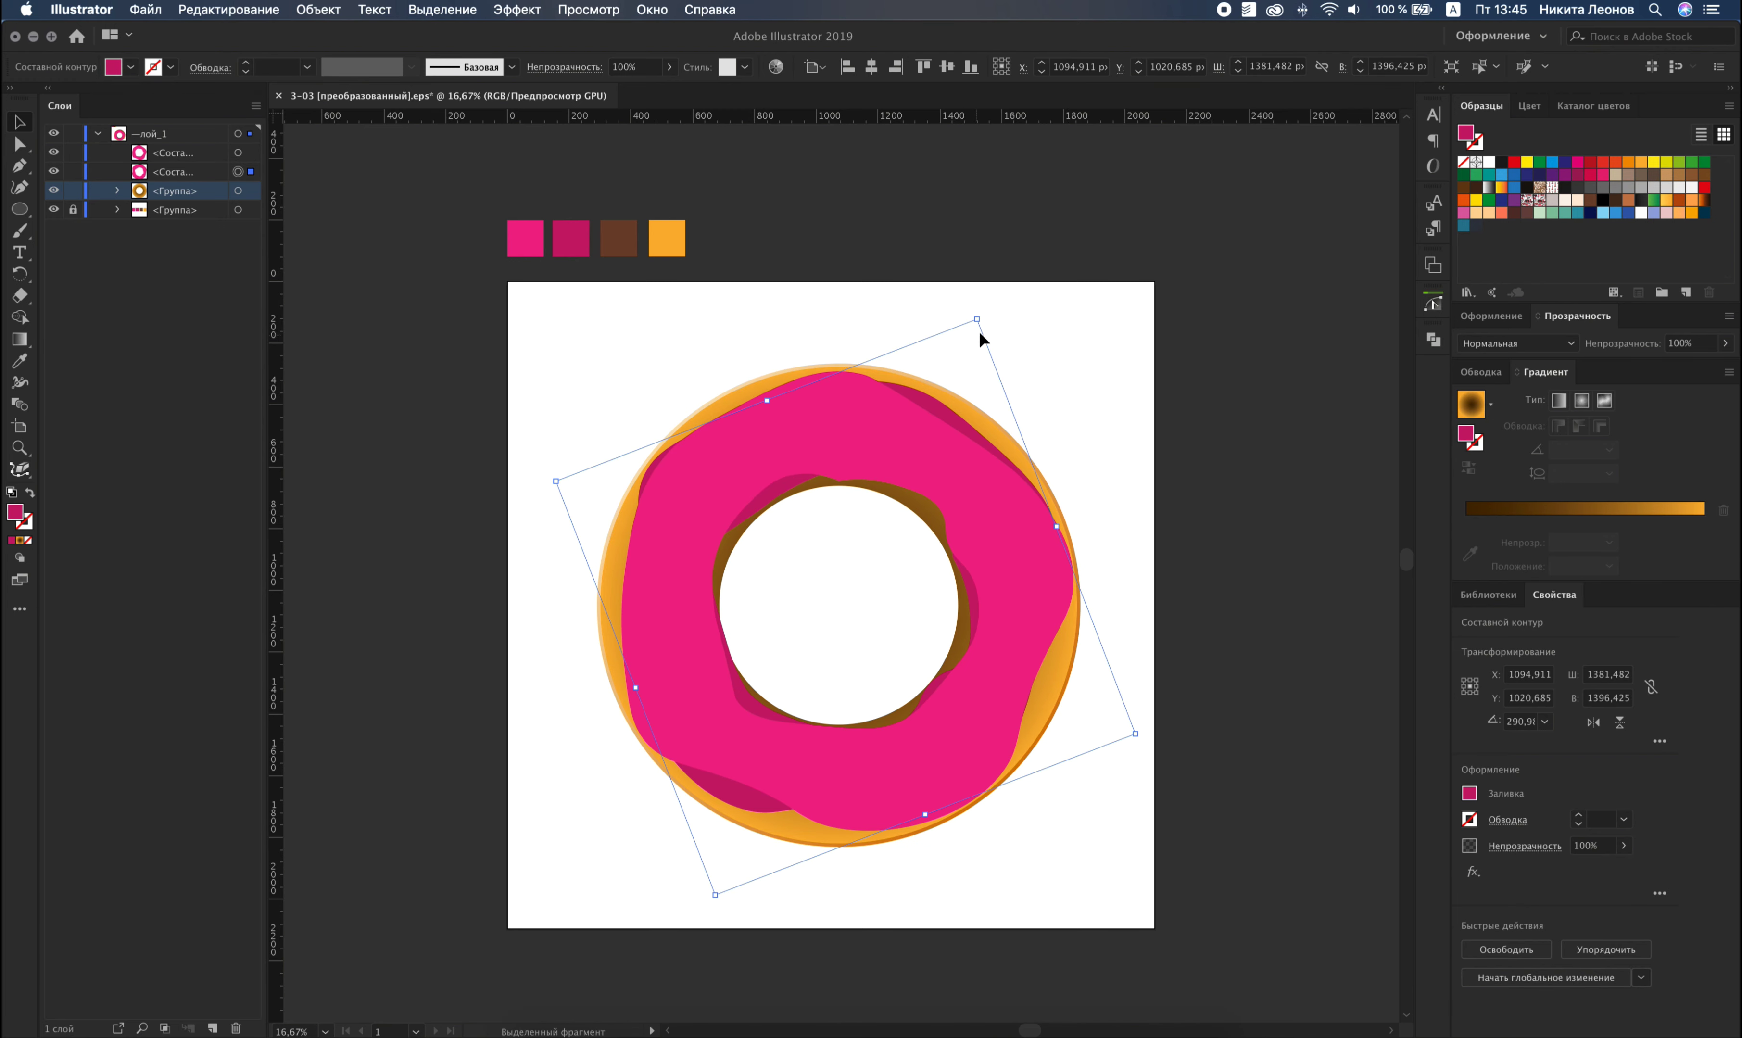
pyautogui.moveTo(976, 319); pyautogui.dragTo(987, 307)
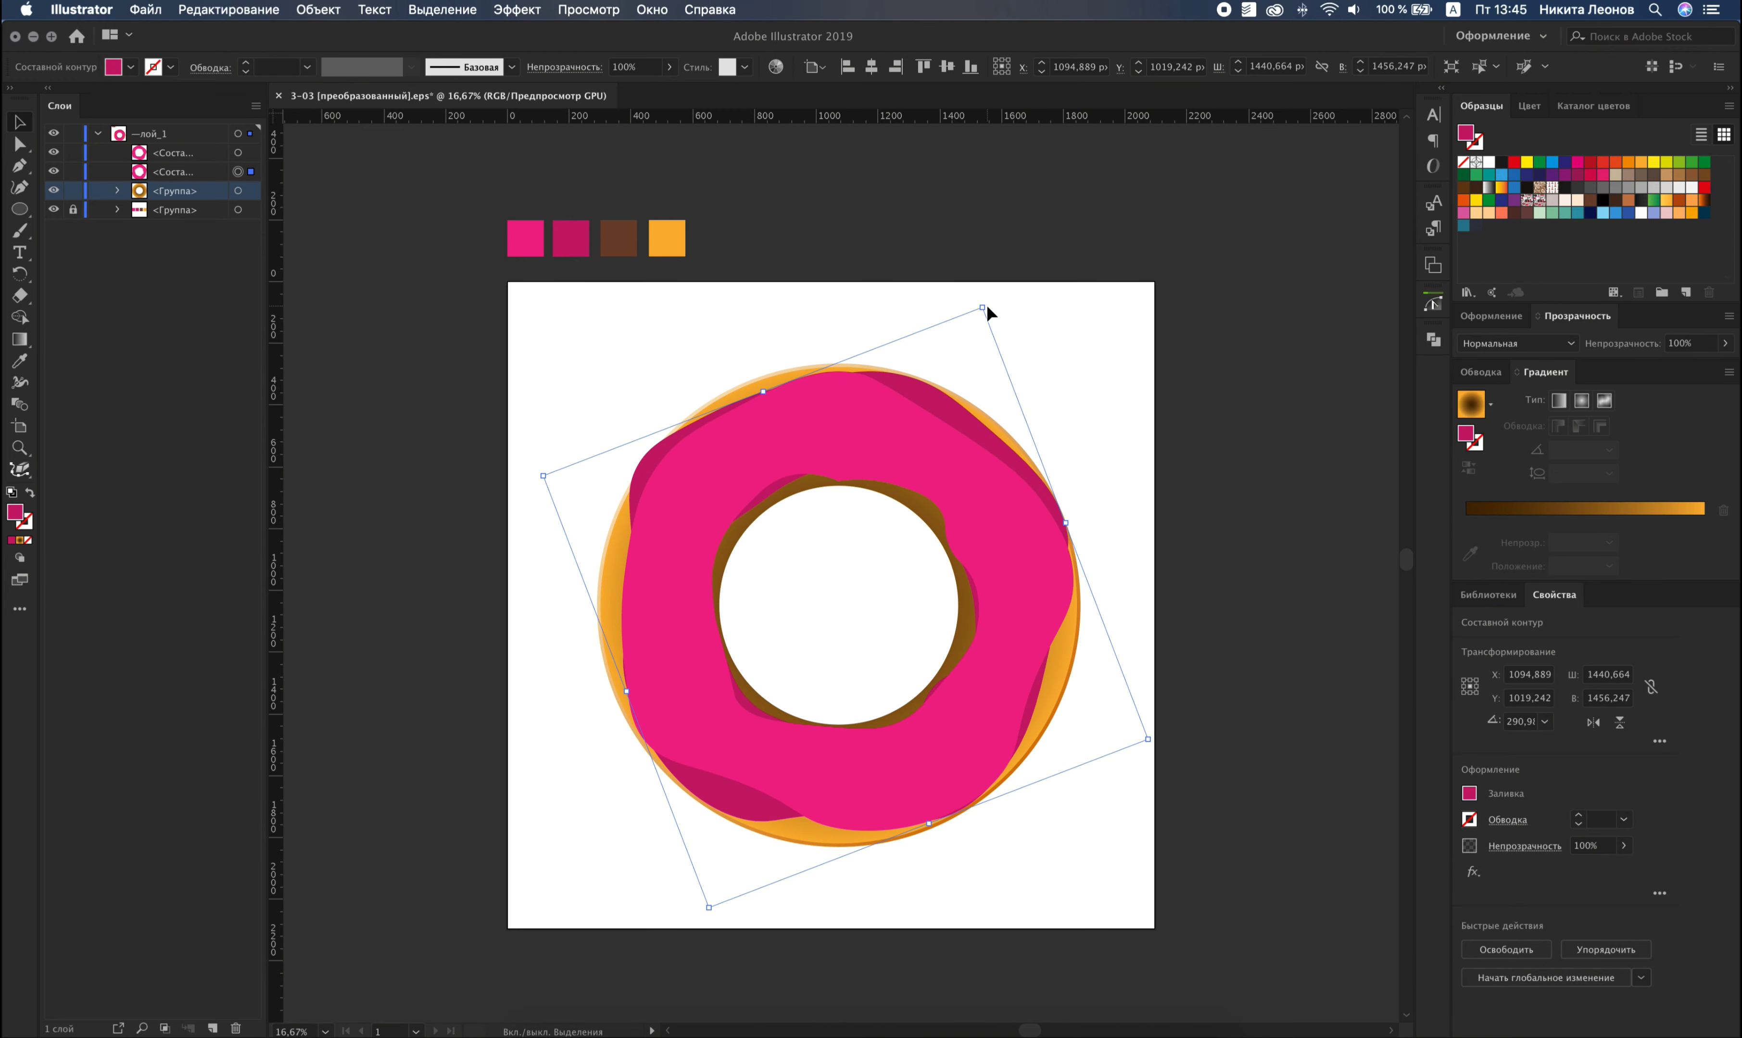
pyautogui.click(1250, 514)
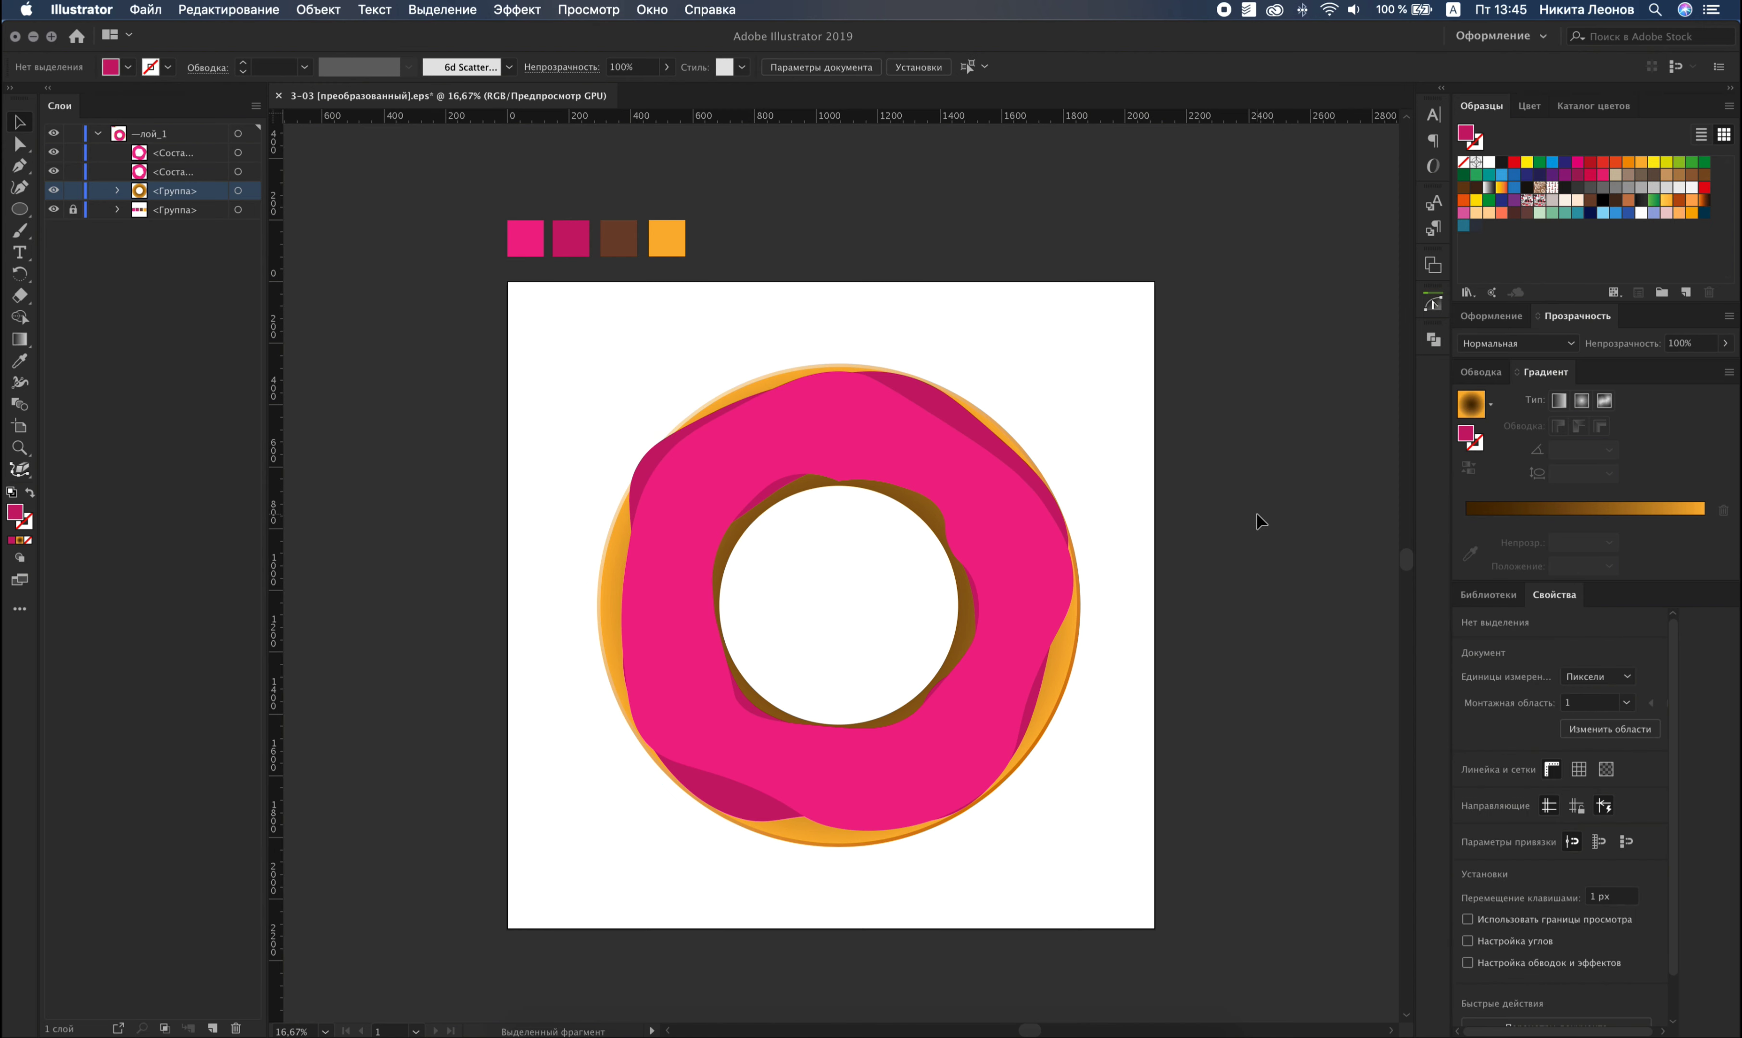
# Shrink both icing layers together to fit the donut.
pyautogui.click(238, 153)
pyautogui.keyDown('shift'); pyautogui.click(238, 172); pyautogui.keyUp('shift')
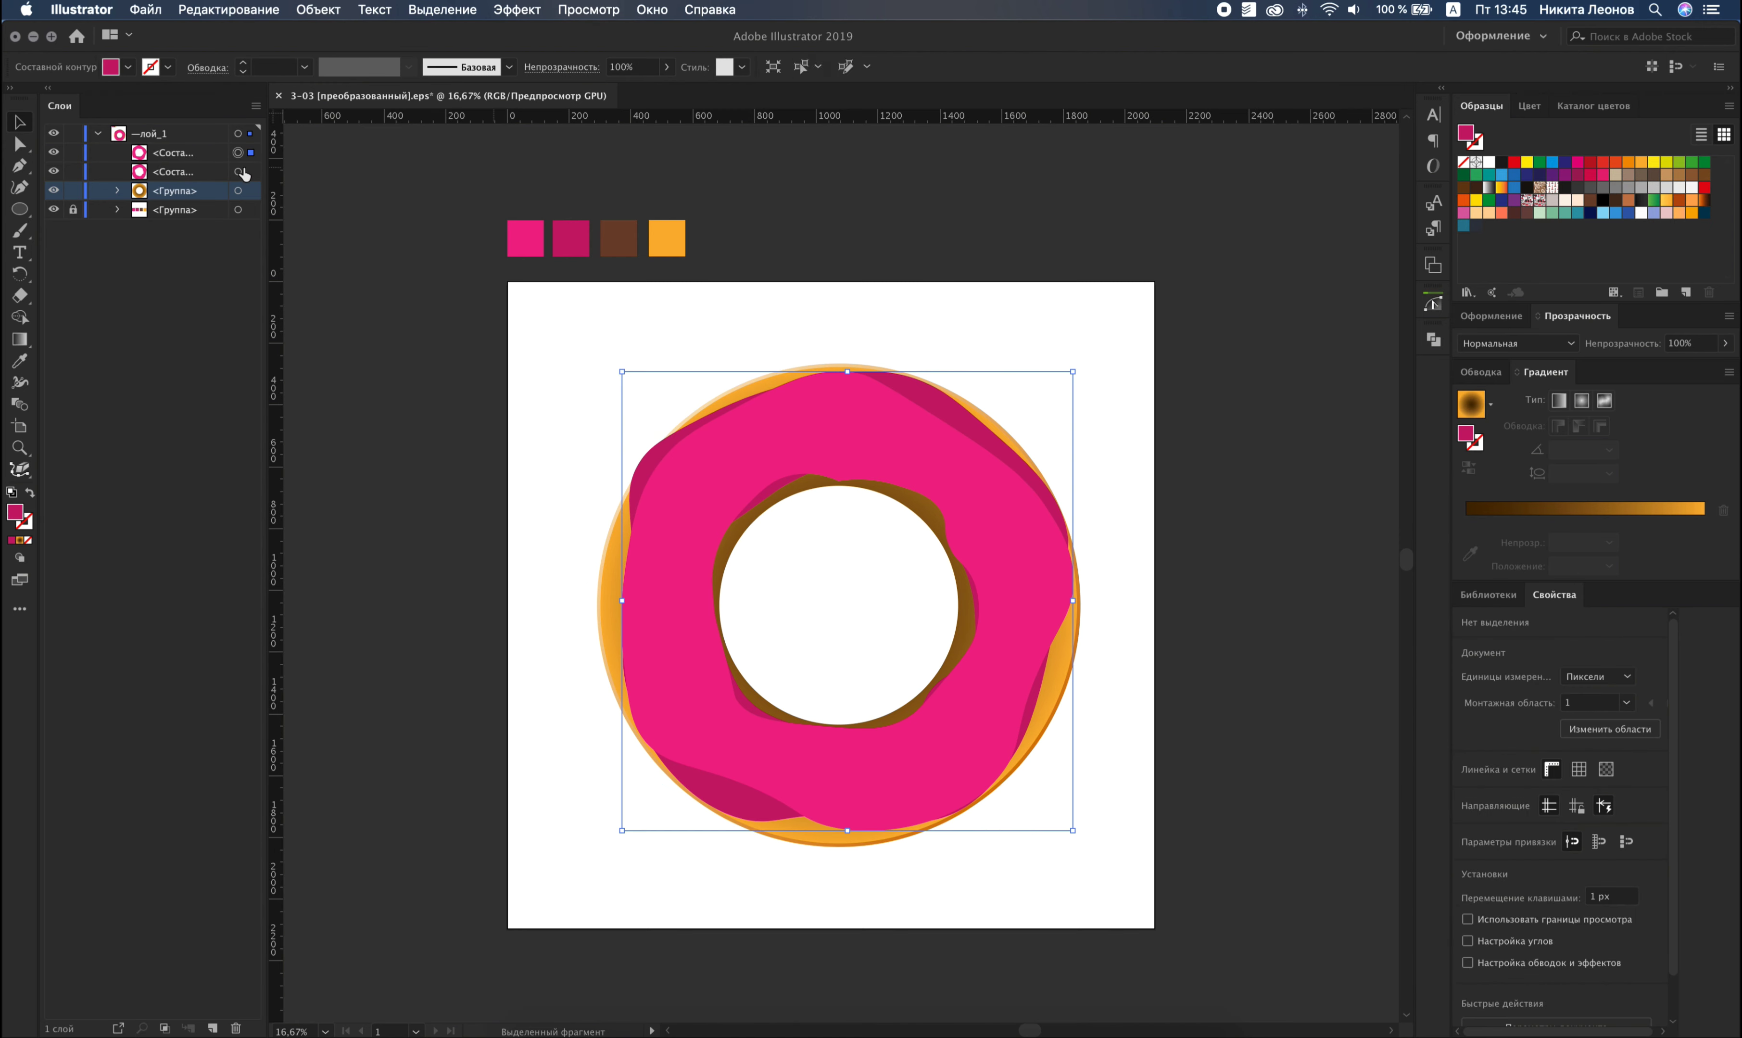
pyautogui.moveTo(1073, 372); pyautogui.dragTo(1066, 378)
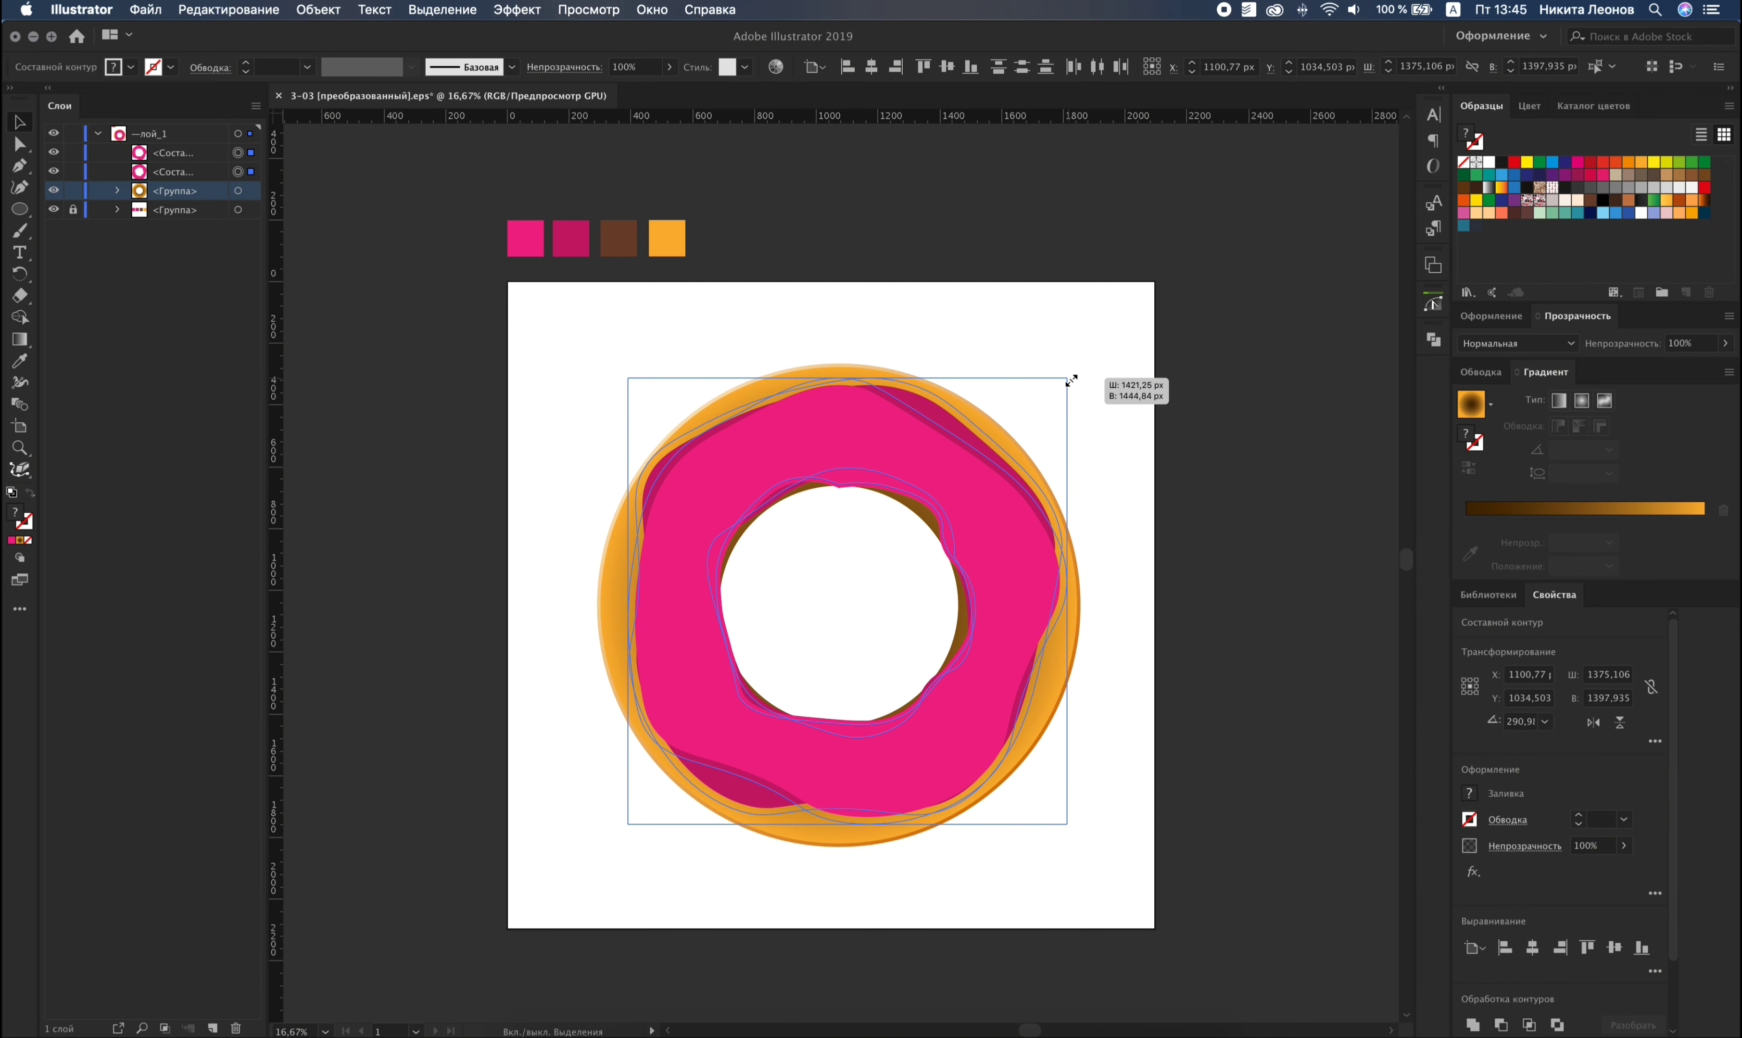
pyautogui.click(1210, 465)
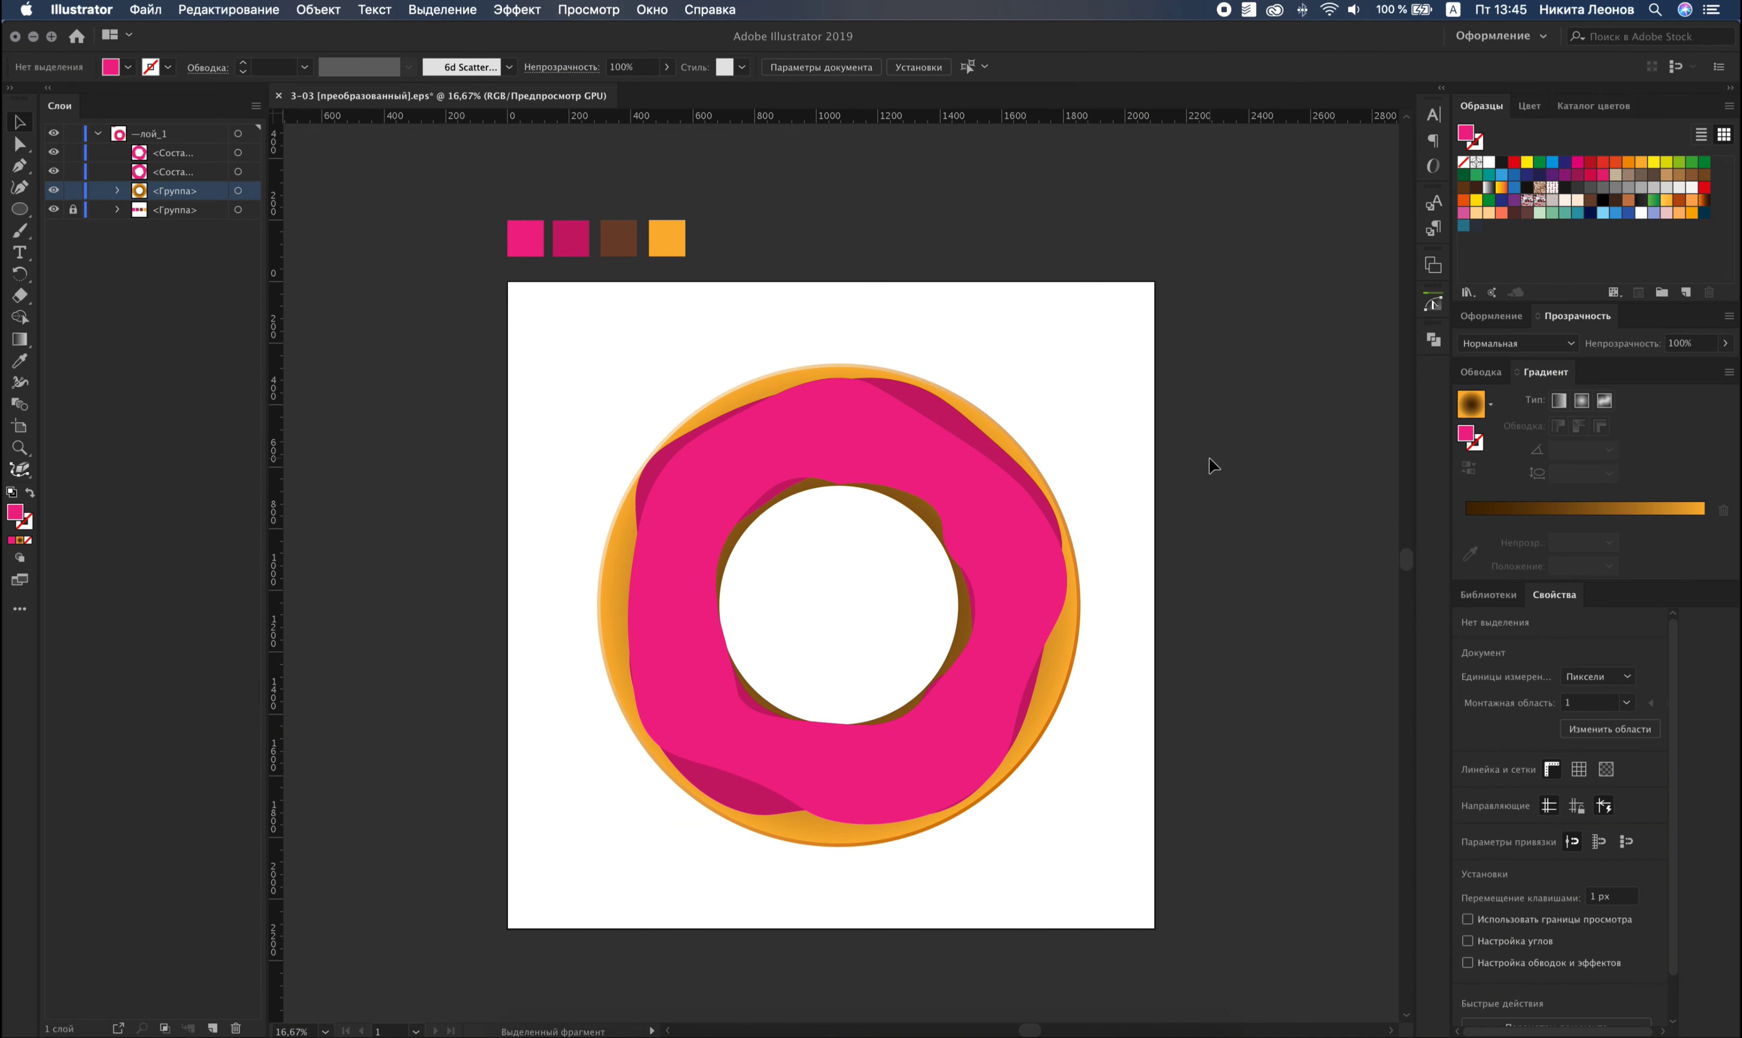
pyautogui.scroll(-2, 1076, 460)
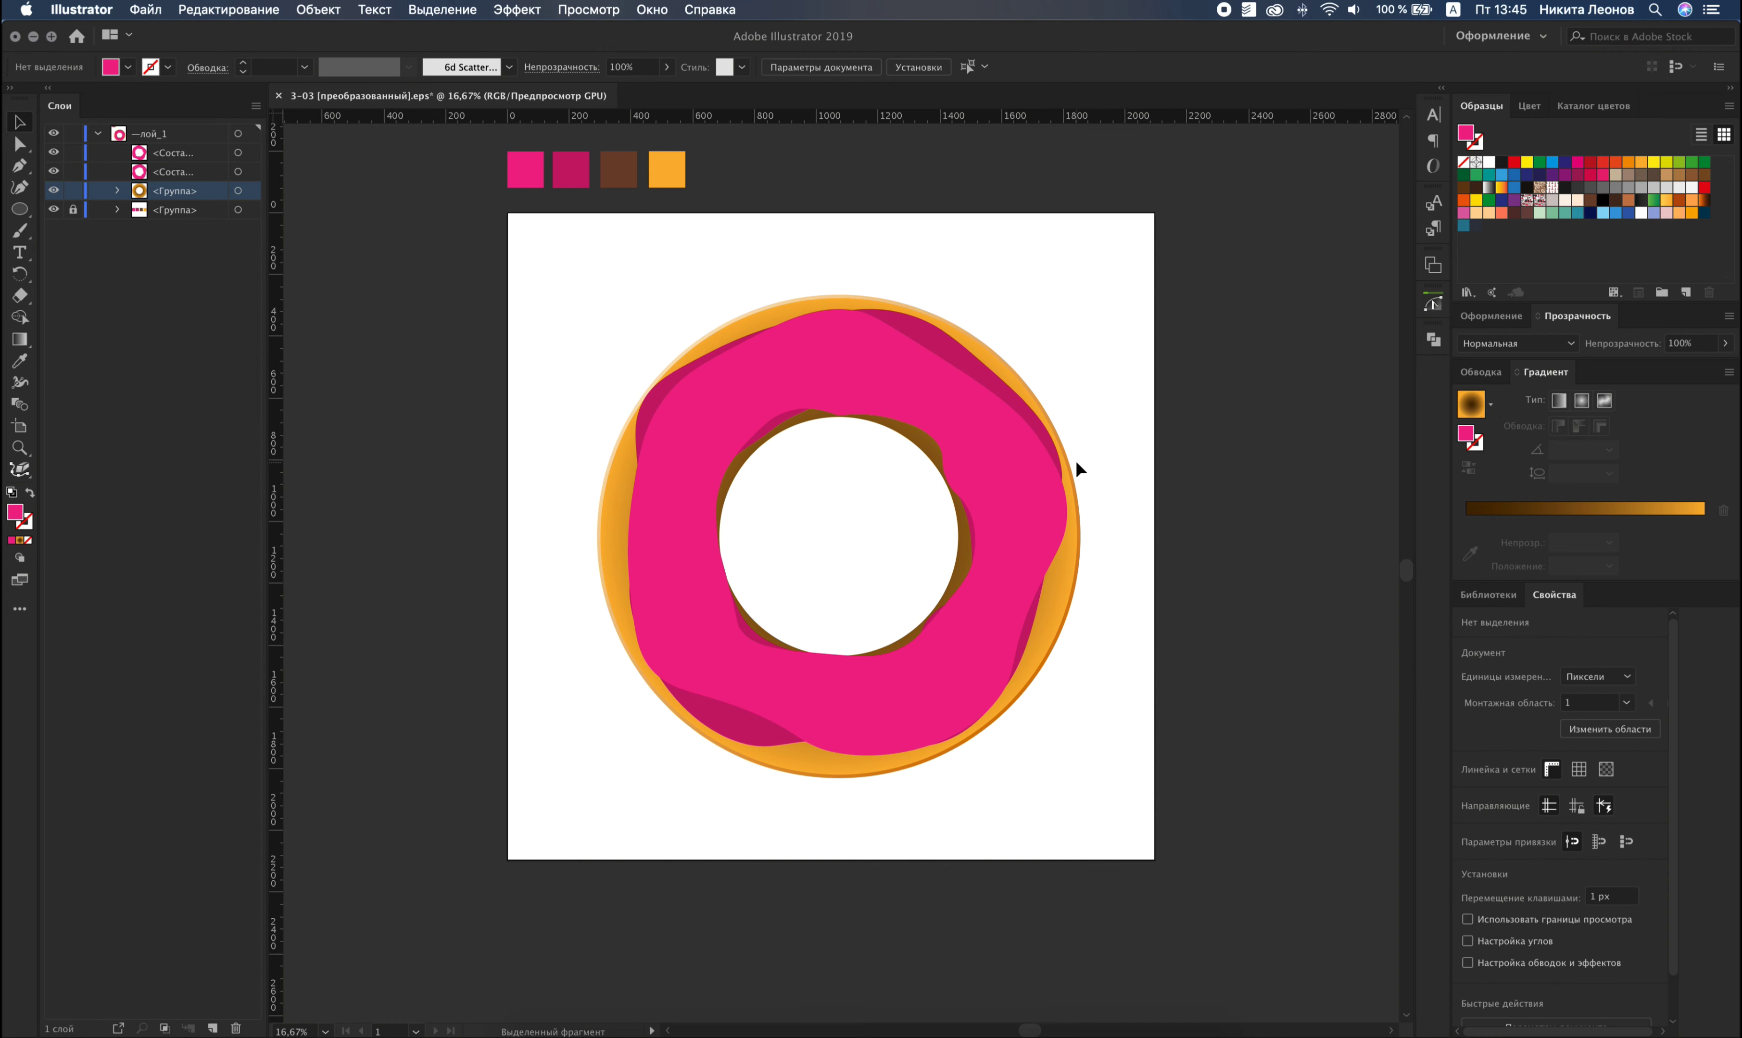
pyautogui.hscroll(1, 1075, 467)
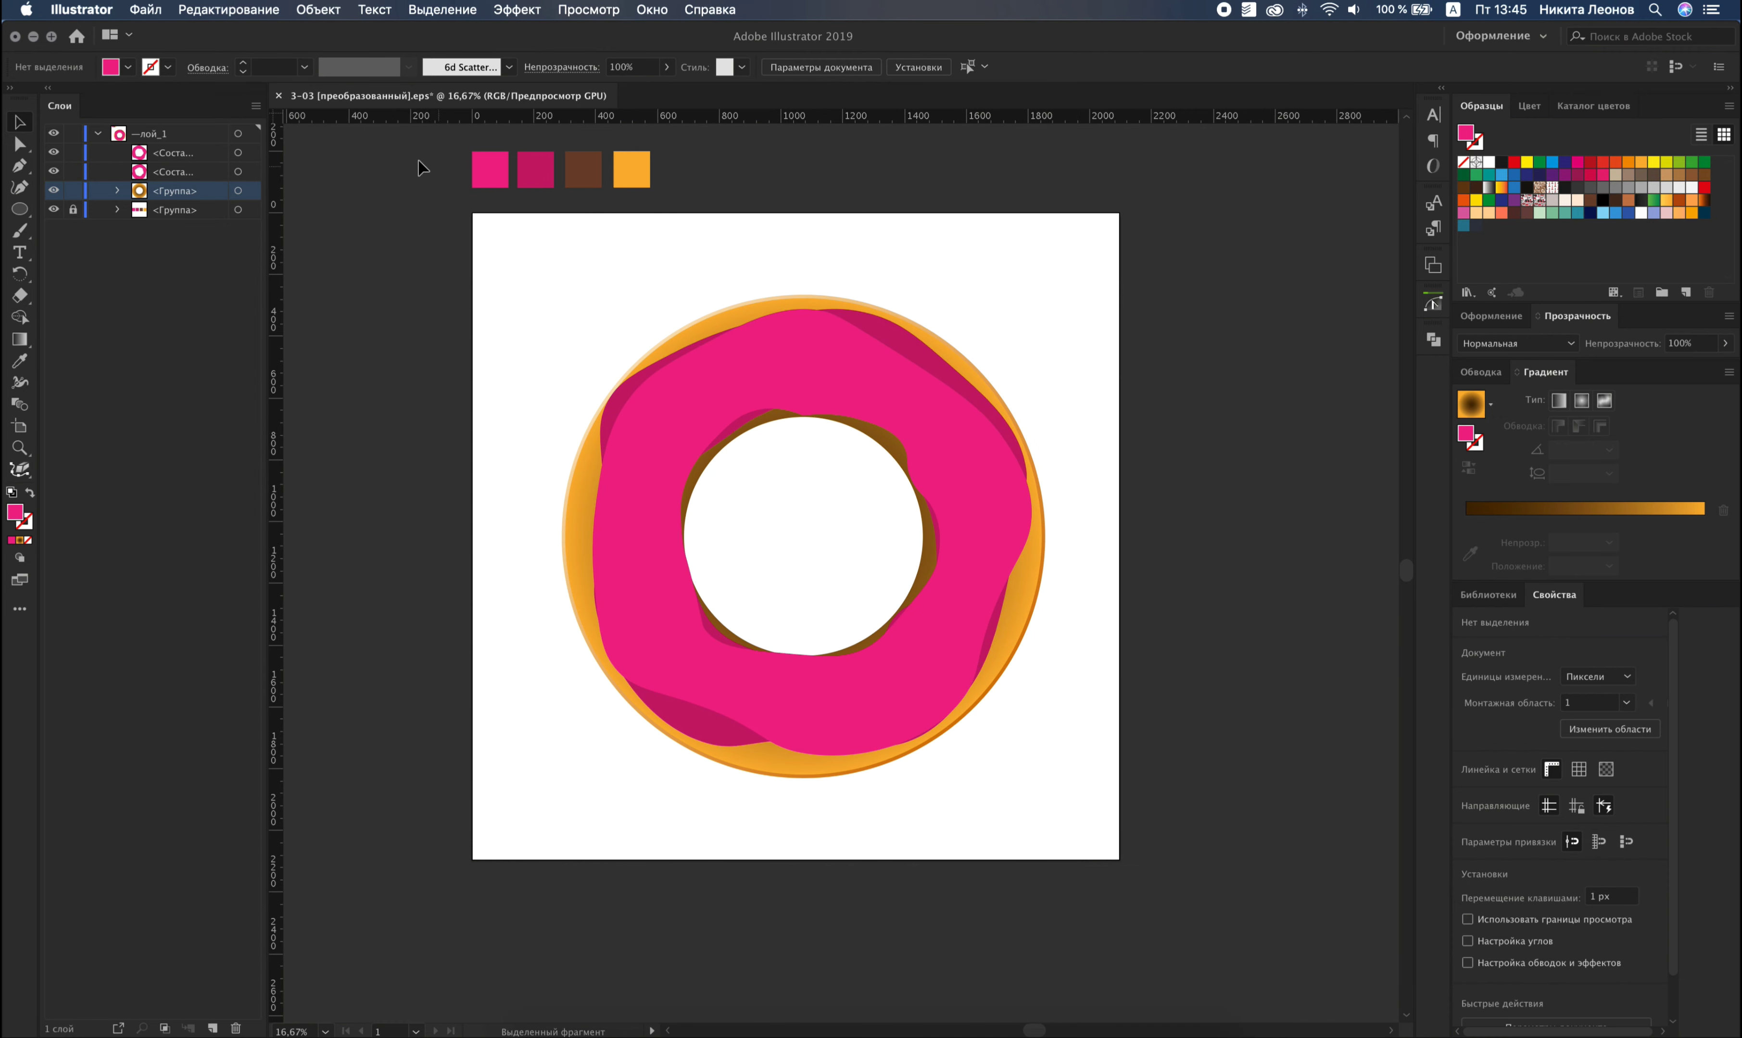
pyautogui.hscroll(-1, 584, 289)
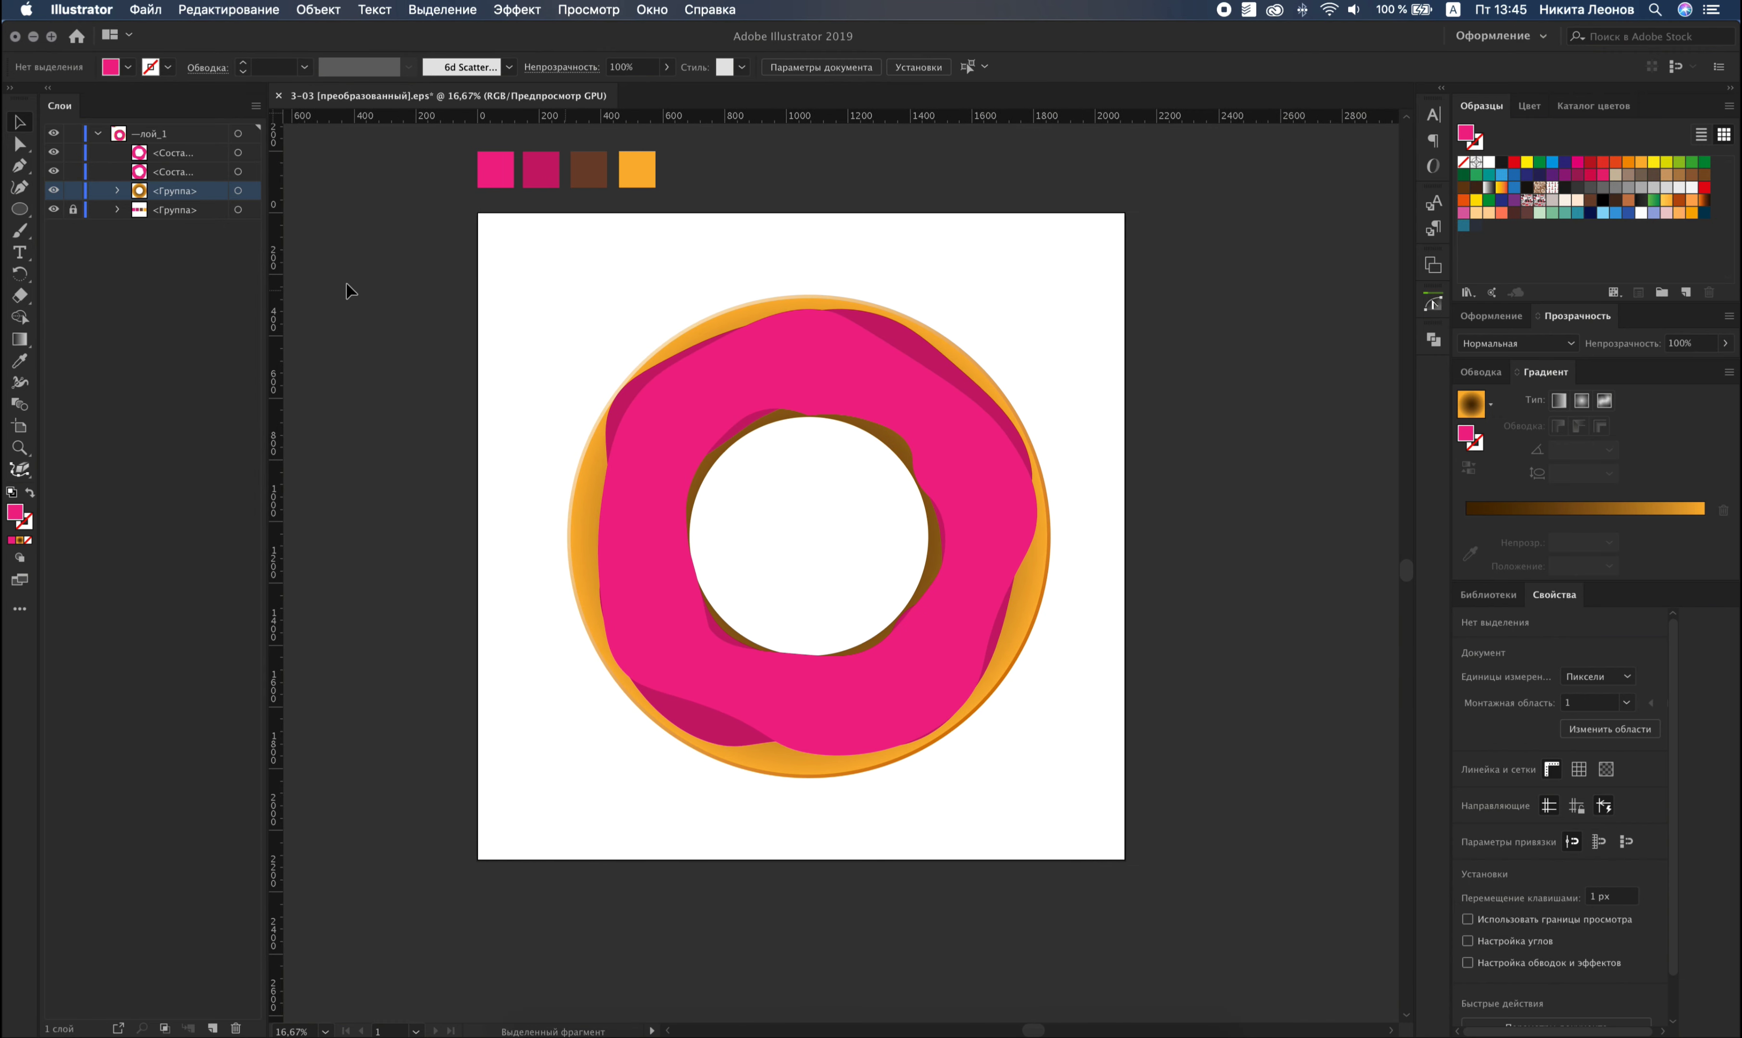
# Draw a pink rectangle above the donut and round its corners into a pill shape.
pyautogui.click(20, 210)
pyautogui.rightClick(21, 210)
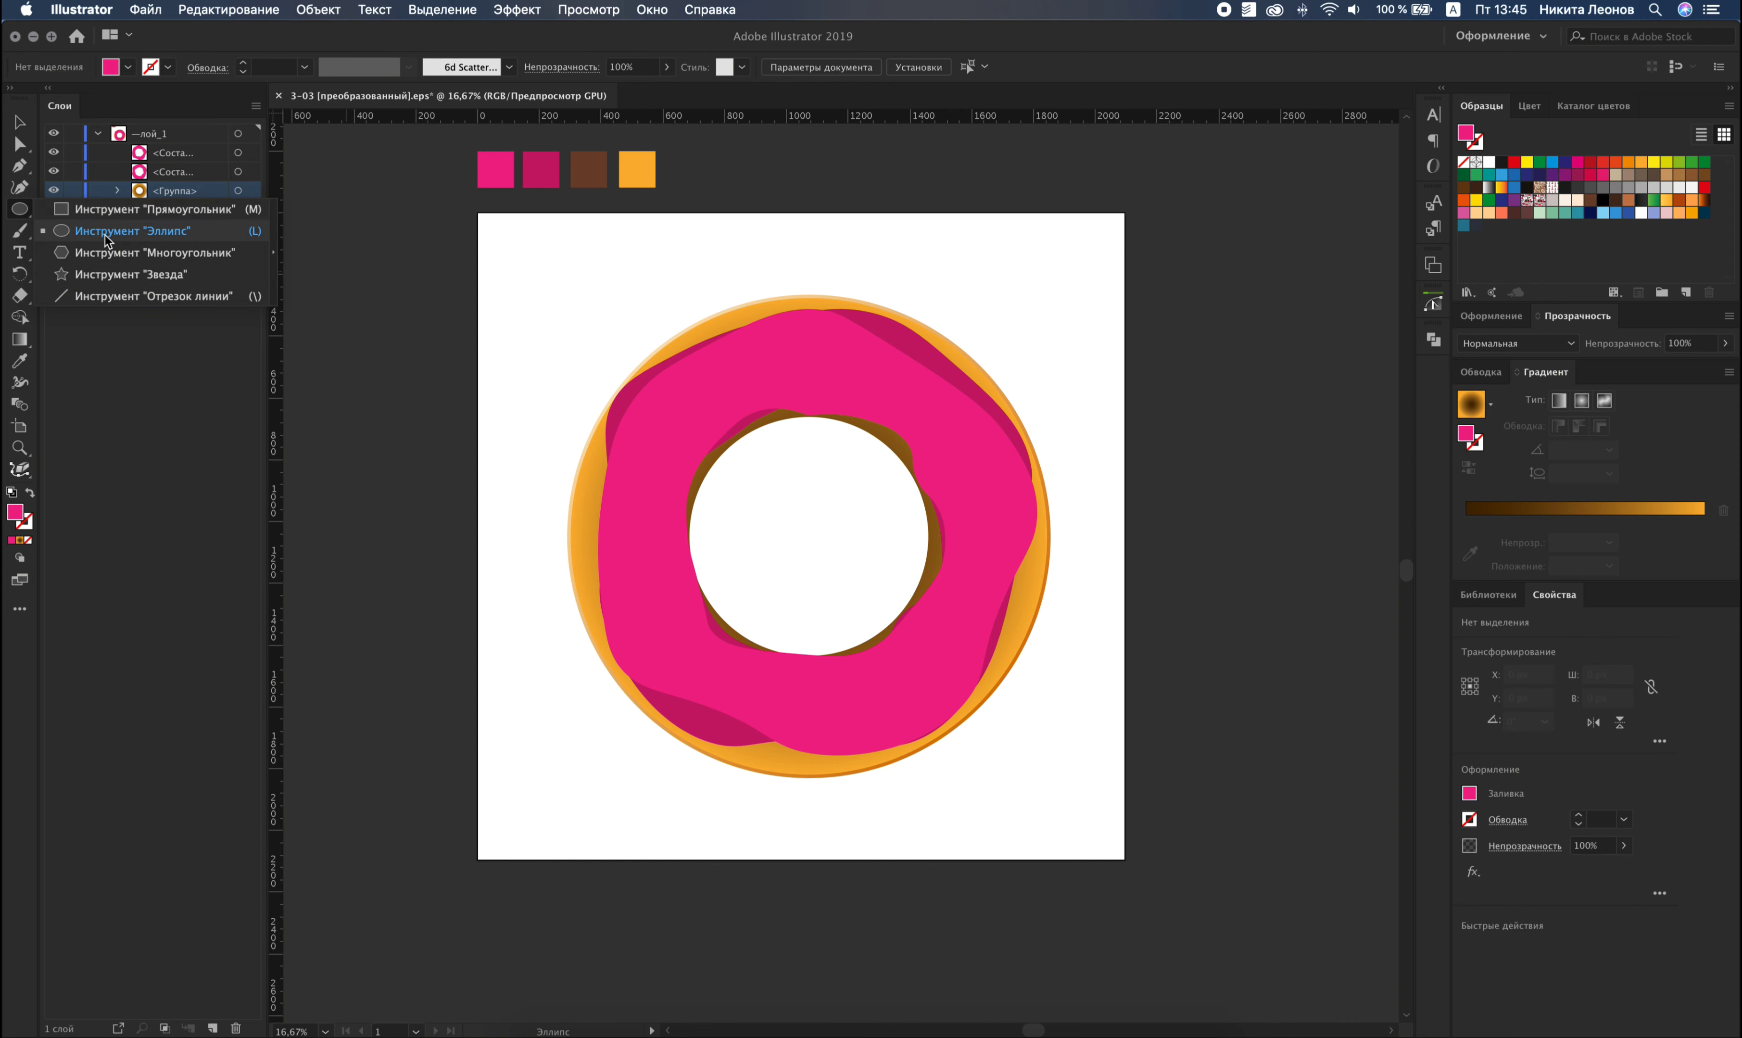
pyautogui.click(164, 212)
pyautogui.moveTo(541, 266); pyautogui.dragTo(633, 294)
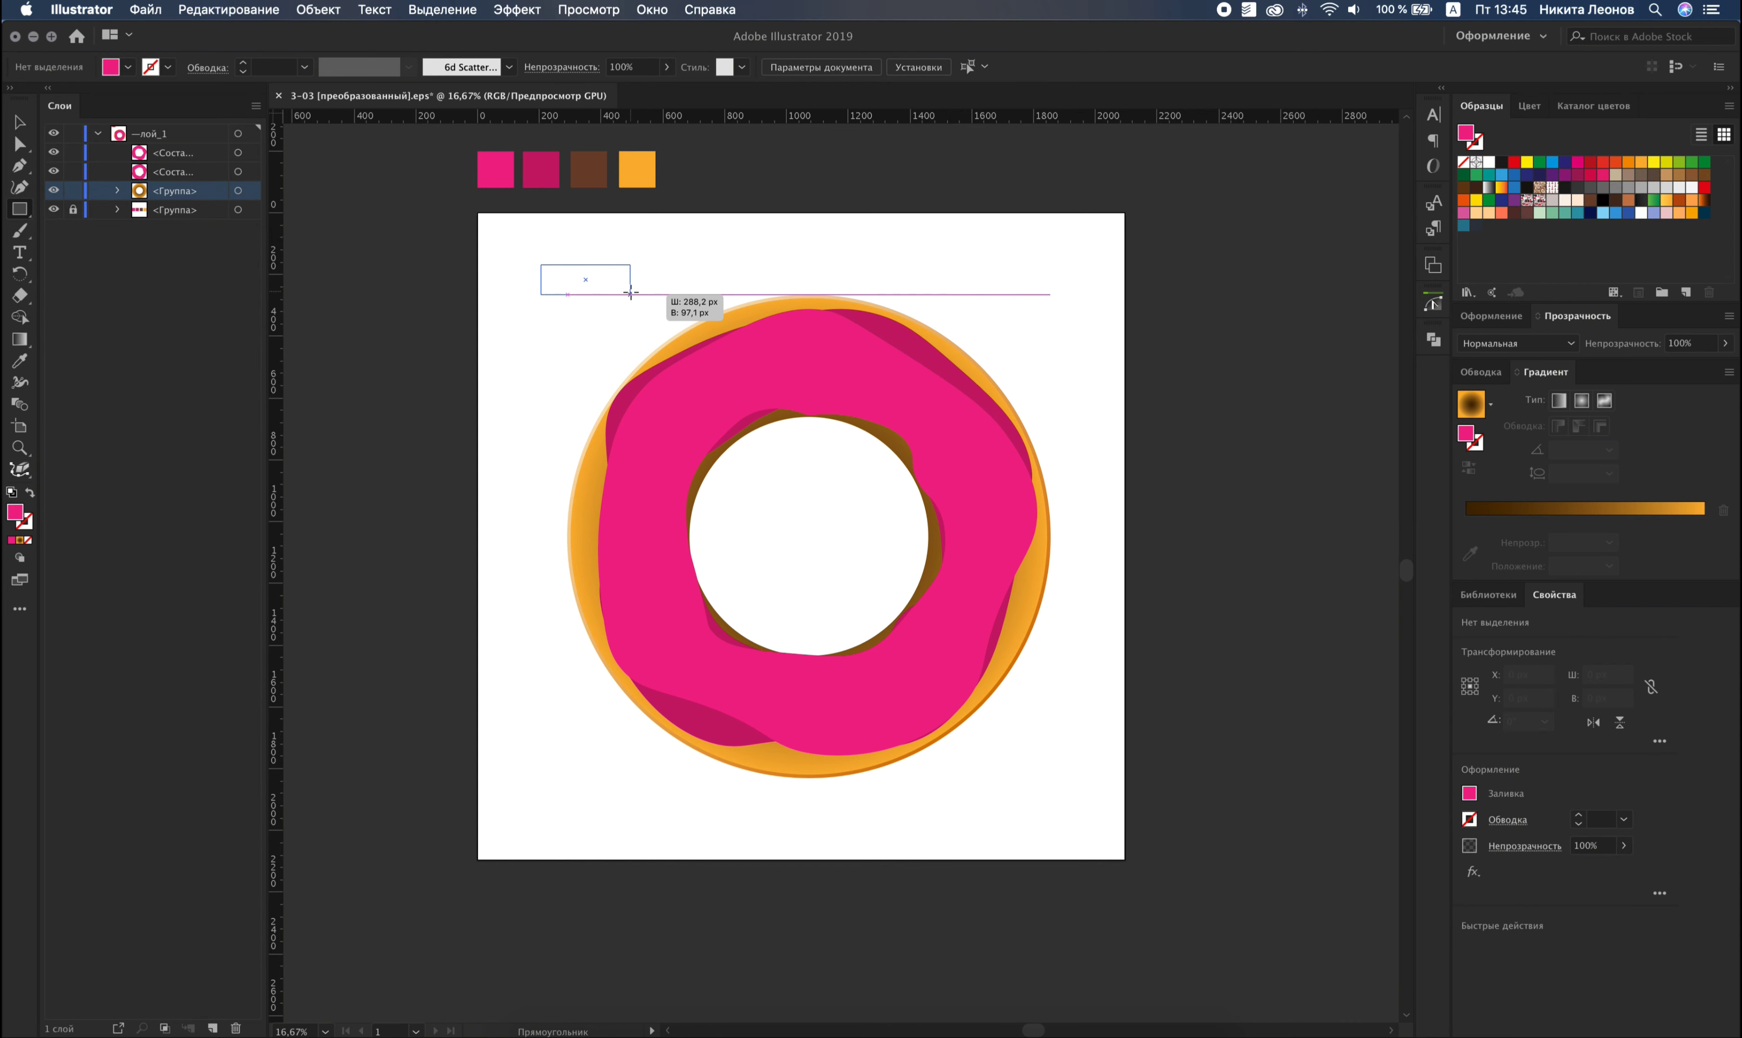
pyautogui.scroll(4, 580, 277)
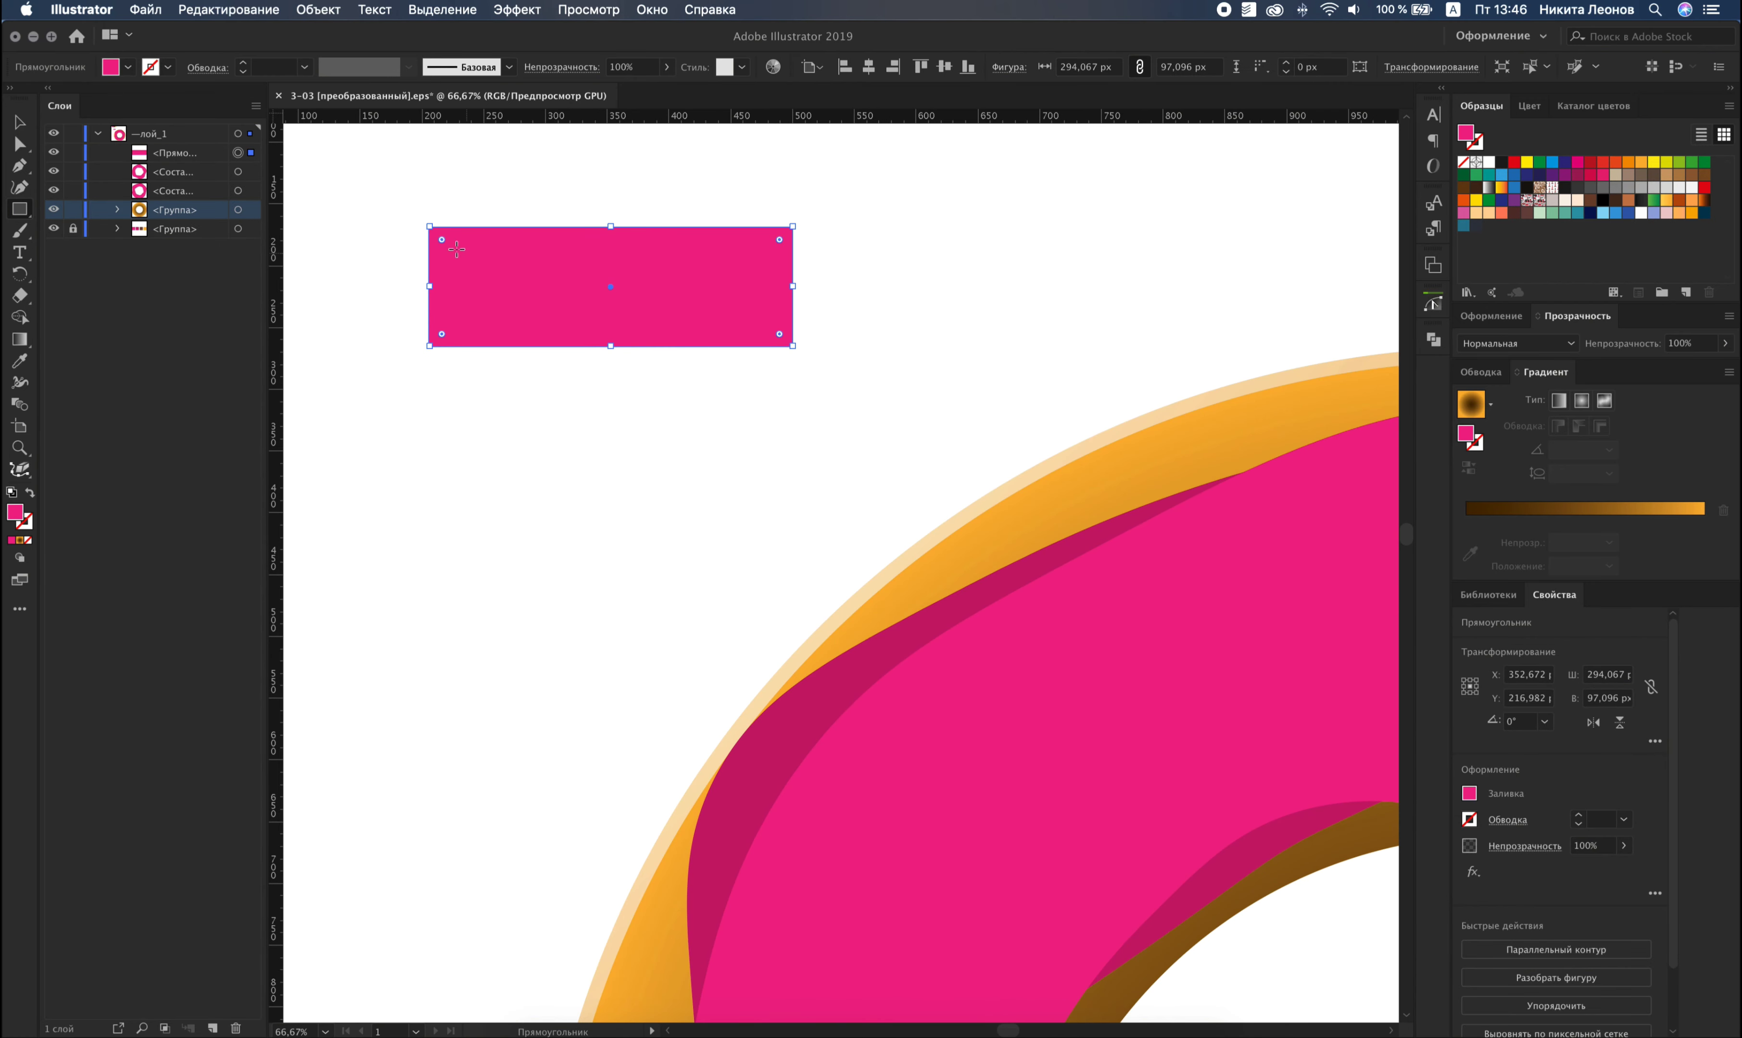
pyautogui.moveTo(442, 240); pyautogui.dragTo(543, 280)
# Expand the pink pill shape into a plain path with Expand Shape.
pyautogui.press('v')
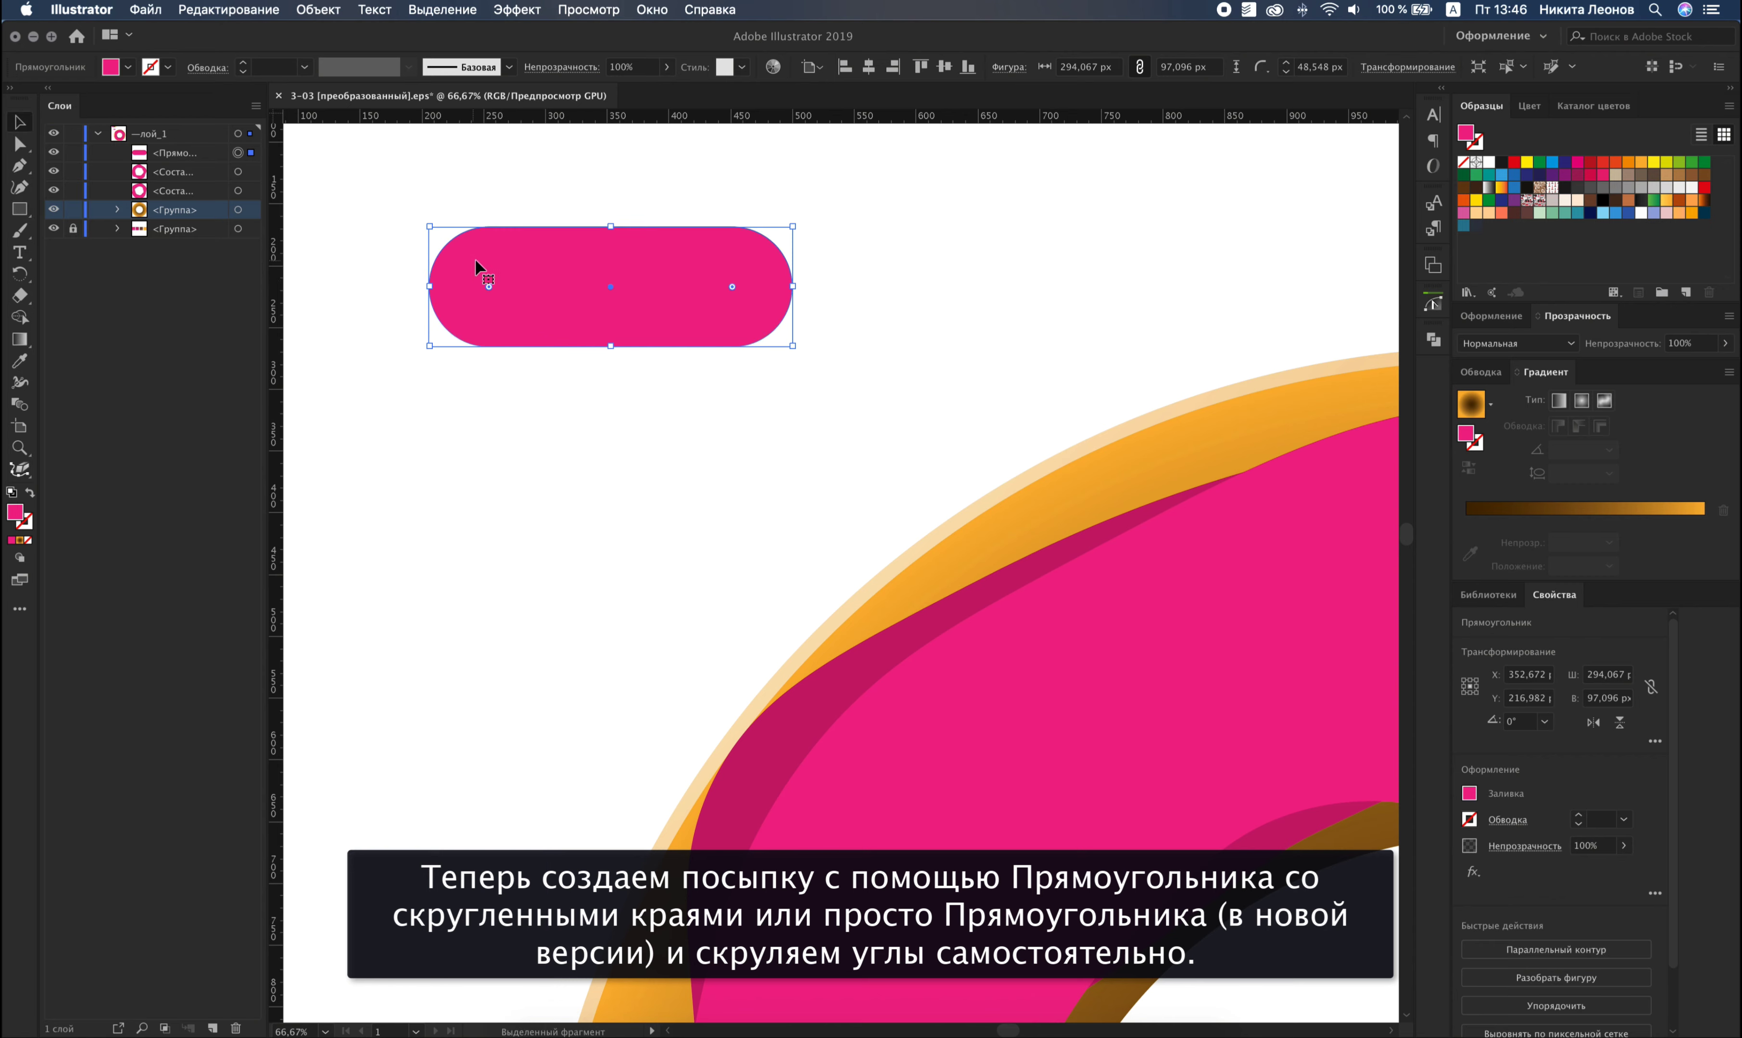
pyautogui.click(332, 9)
pyautogui.moveTo(330, 412)
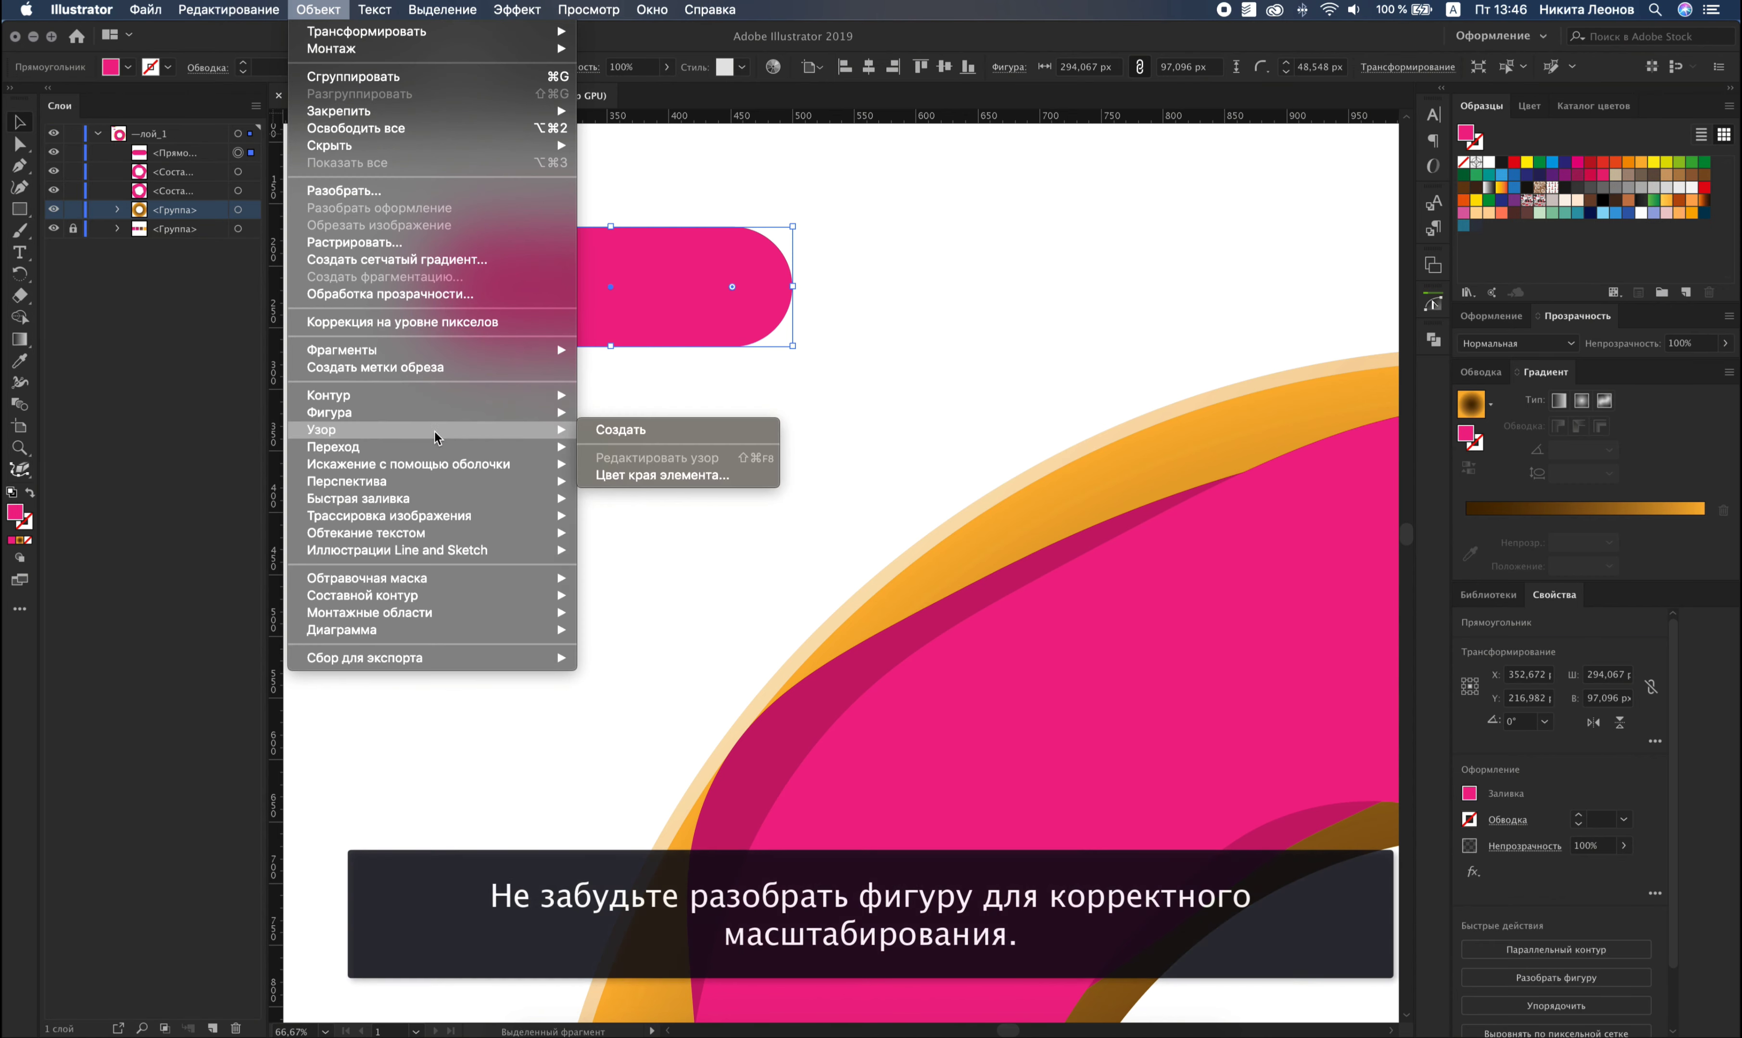
pyautogui.click(650, 430)
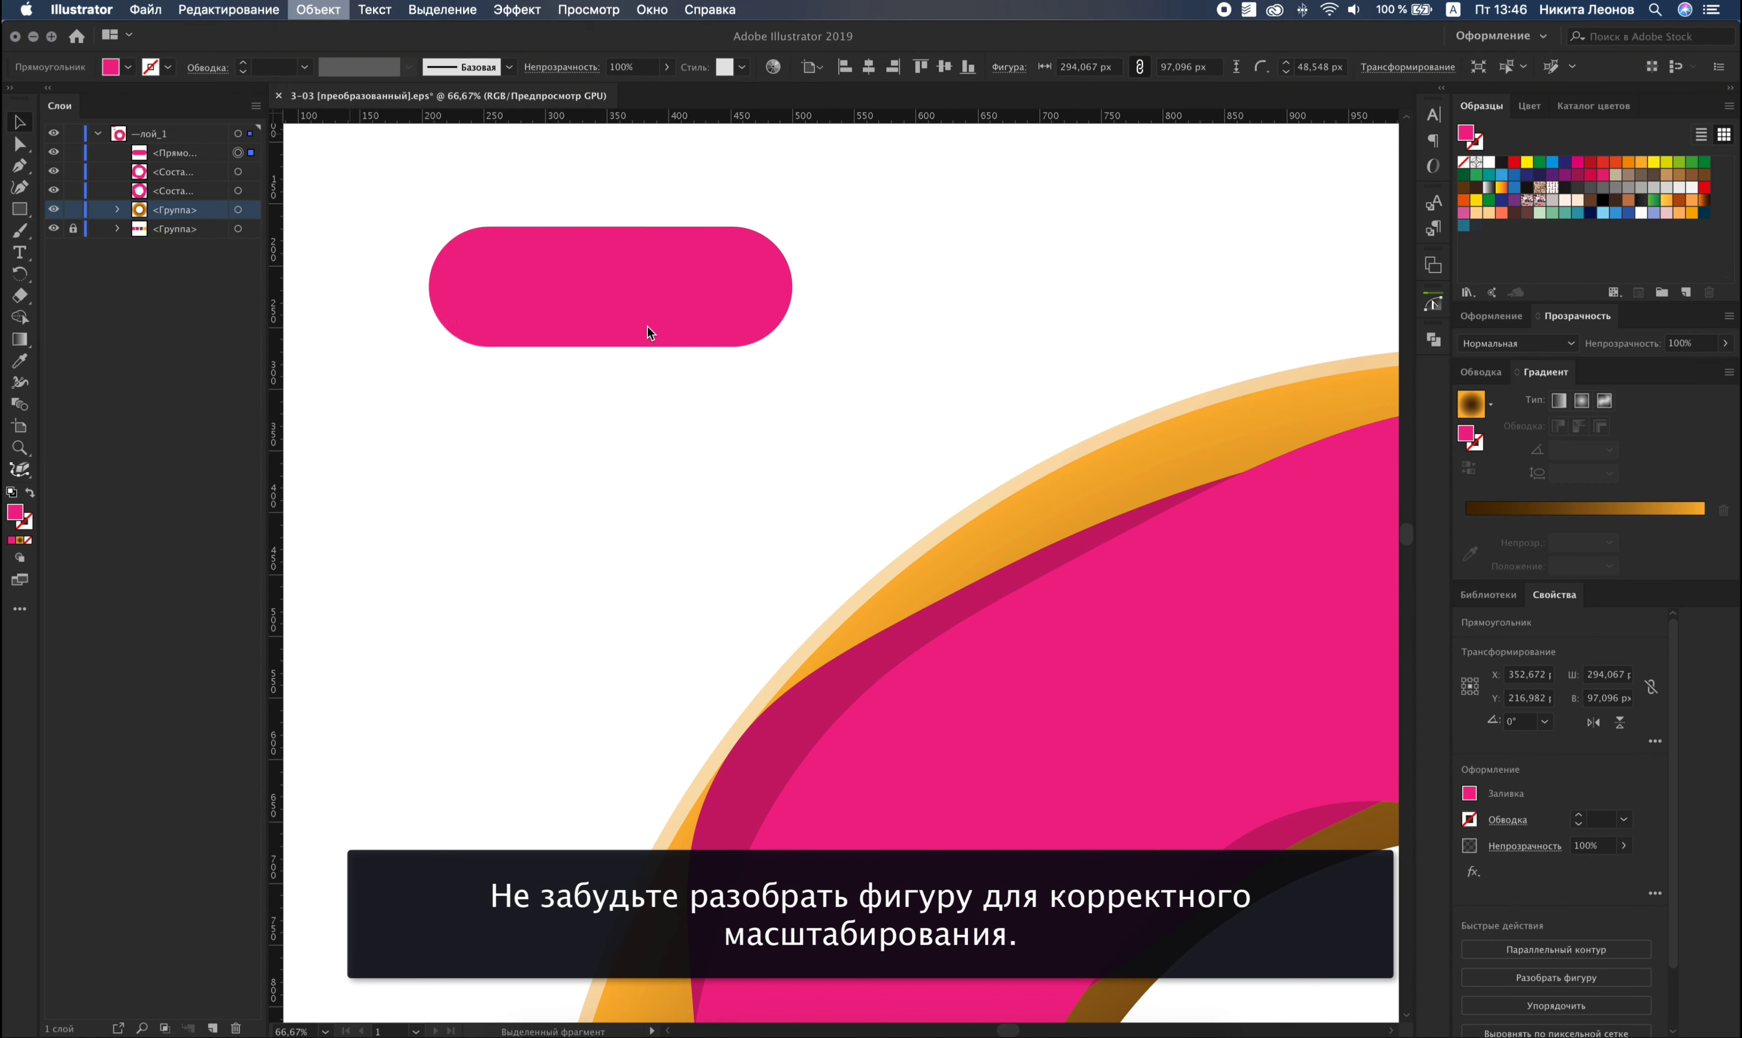
pyautogui.scroll(-5, 602, 331)
pyautogui.scroll(-1, 602, 330)
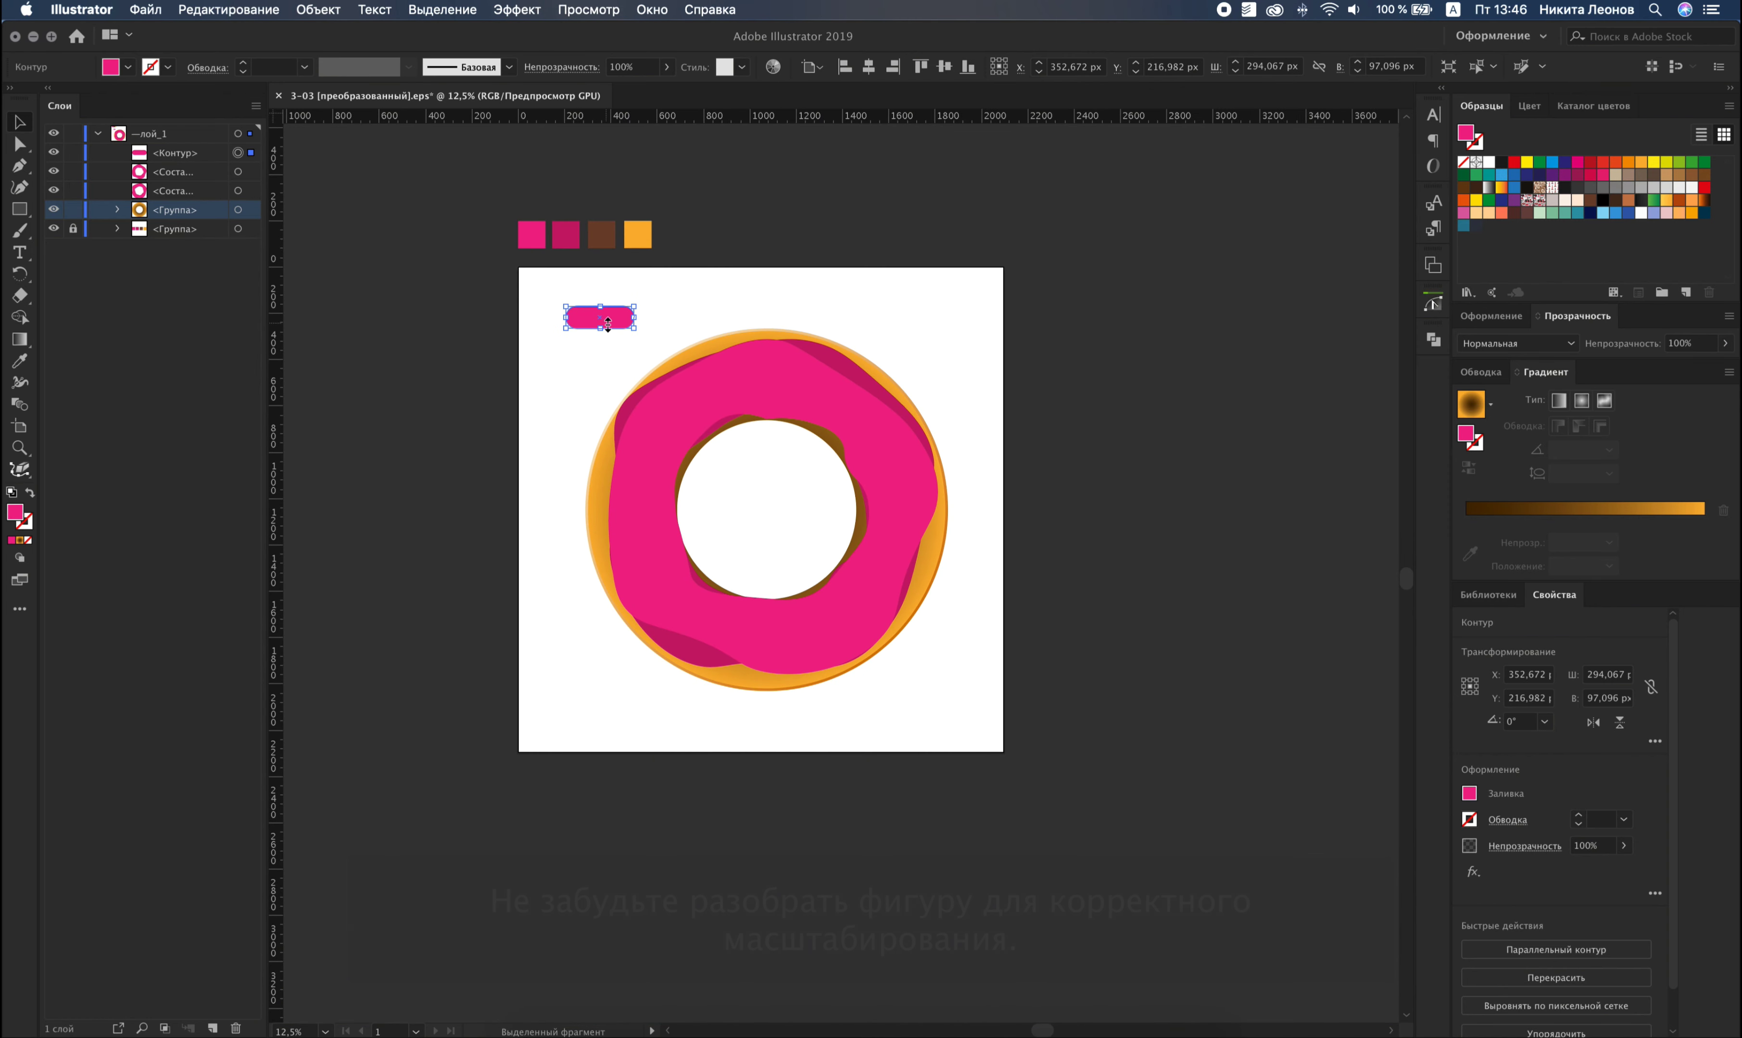
pyautogui.scroll(1, 612, 325)
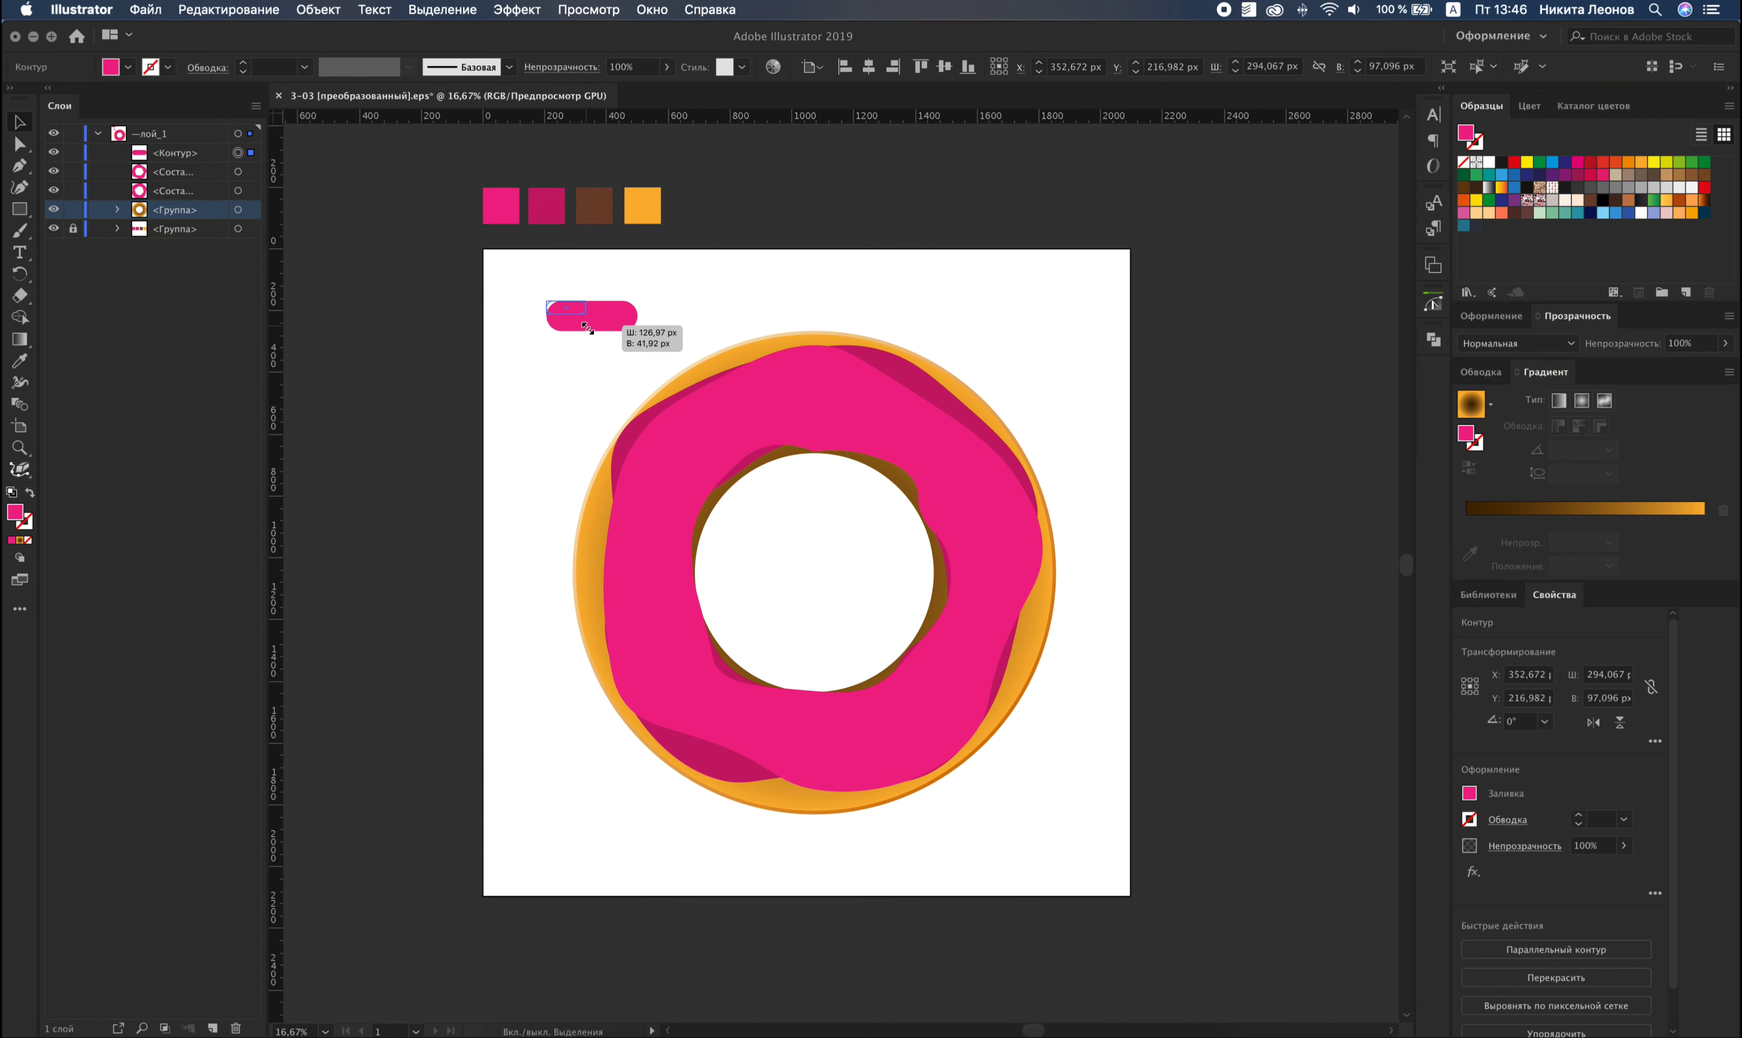
# Shrink the pill to a small orange bar tilted diagonally.
pyautogui.click(586, 301)
pyautogui.moveTo(641, 338)
pyautogui.mouseDown()
pyautogui.moveTo(573, 308)
pyautogui.moveTo(846, 393)
pyautogui.moveTo(912, 394)
pyautogui.mouseUp()
pyautogui.click(1641, 162)
pyautogui.click(1186, 401)
pyautogui.scroll(1, 875, 585)
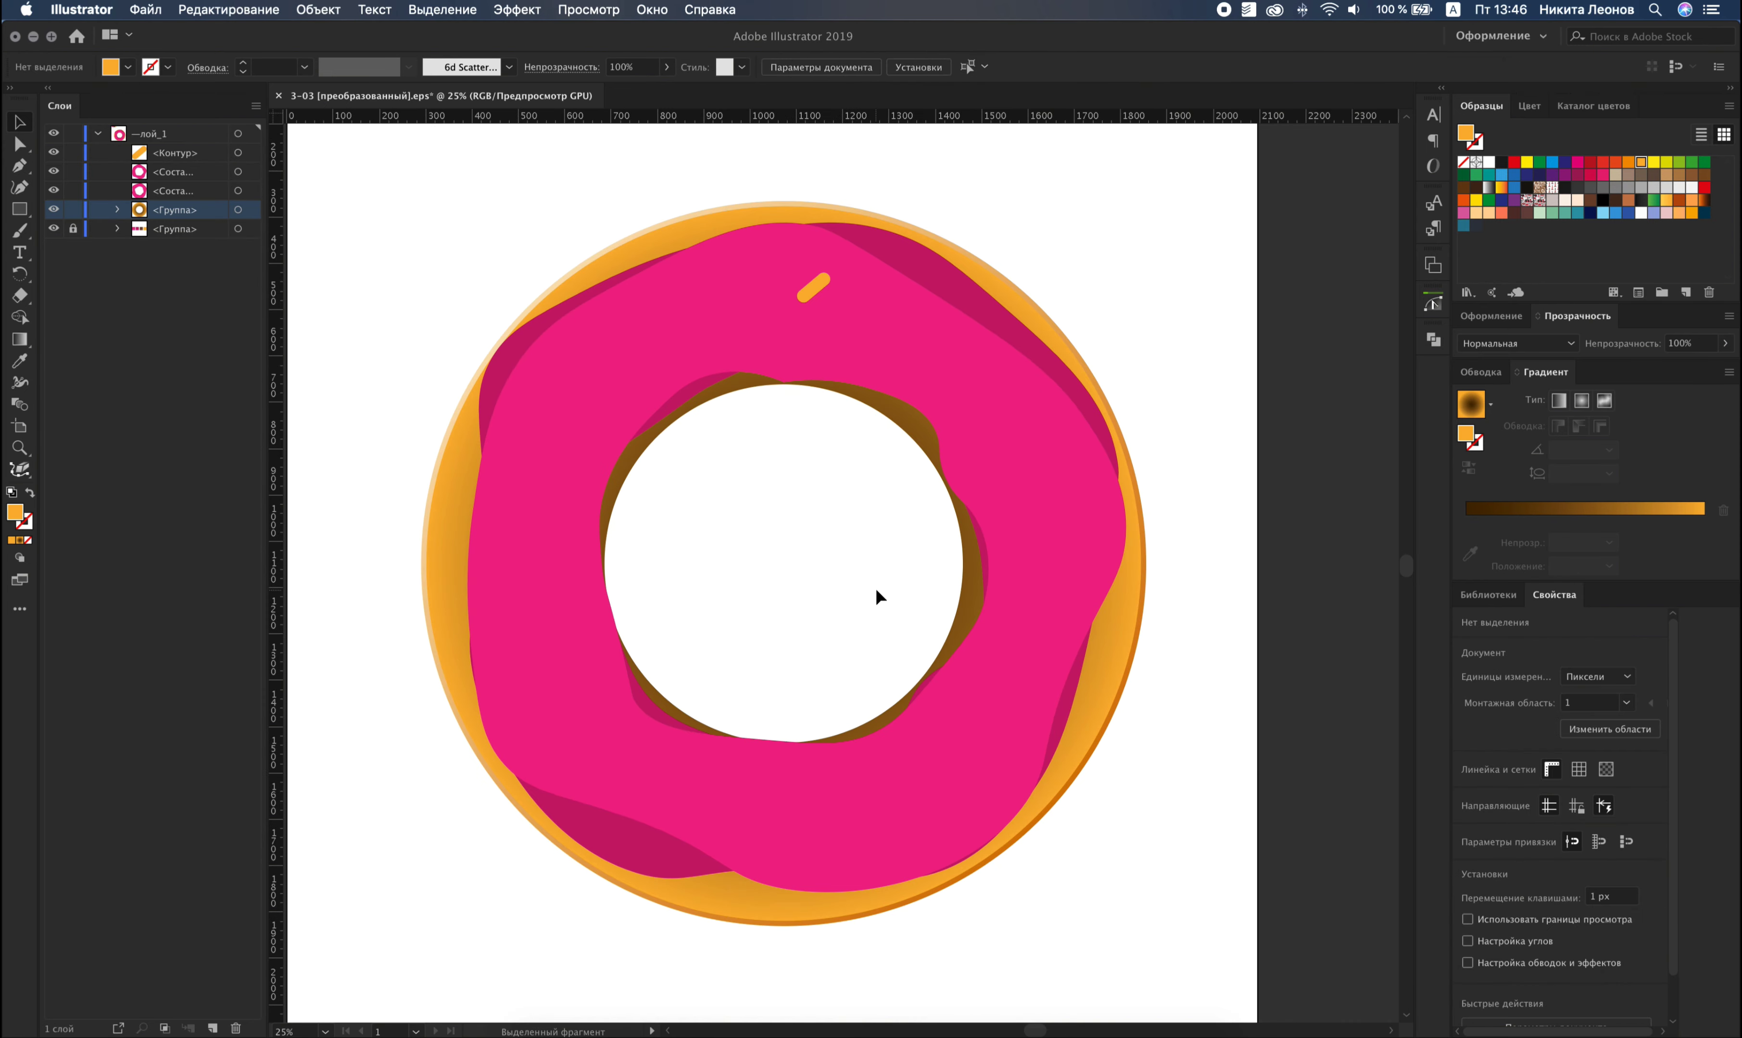
# Place yellow and light blue sprinkle copies around the icing.
pyautogui.moveTo(814, 287)
pyautogui.mouseDown()
pyautogui.moveTo(593, 369)
pyautogui.moveTo(614, 419)
pyautogui.moveTo(1020, 463)
pyautogui.moveTo(1061, 445)
pyautogui.moveTo(545, 707)
pyautogui.moveTo(984, 758)
pyautogui.moveTo(1051, 561)
pyautogui.moveTo(1101, 524)
pyautogui.mouseUp()
pyautogui.click(1670, 162)
pyautogui.press('super+shift+a')
pyautogui.click(1605, 217)
pyautogui.moveTo(1081, 523)
pyautogui.mouseDown()
pyautogui.moveTo(486, 482)
pyautogui.moveTo(636, 825)
pyautogui.mouseUp()
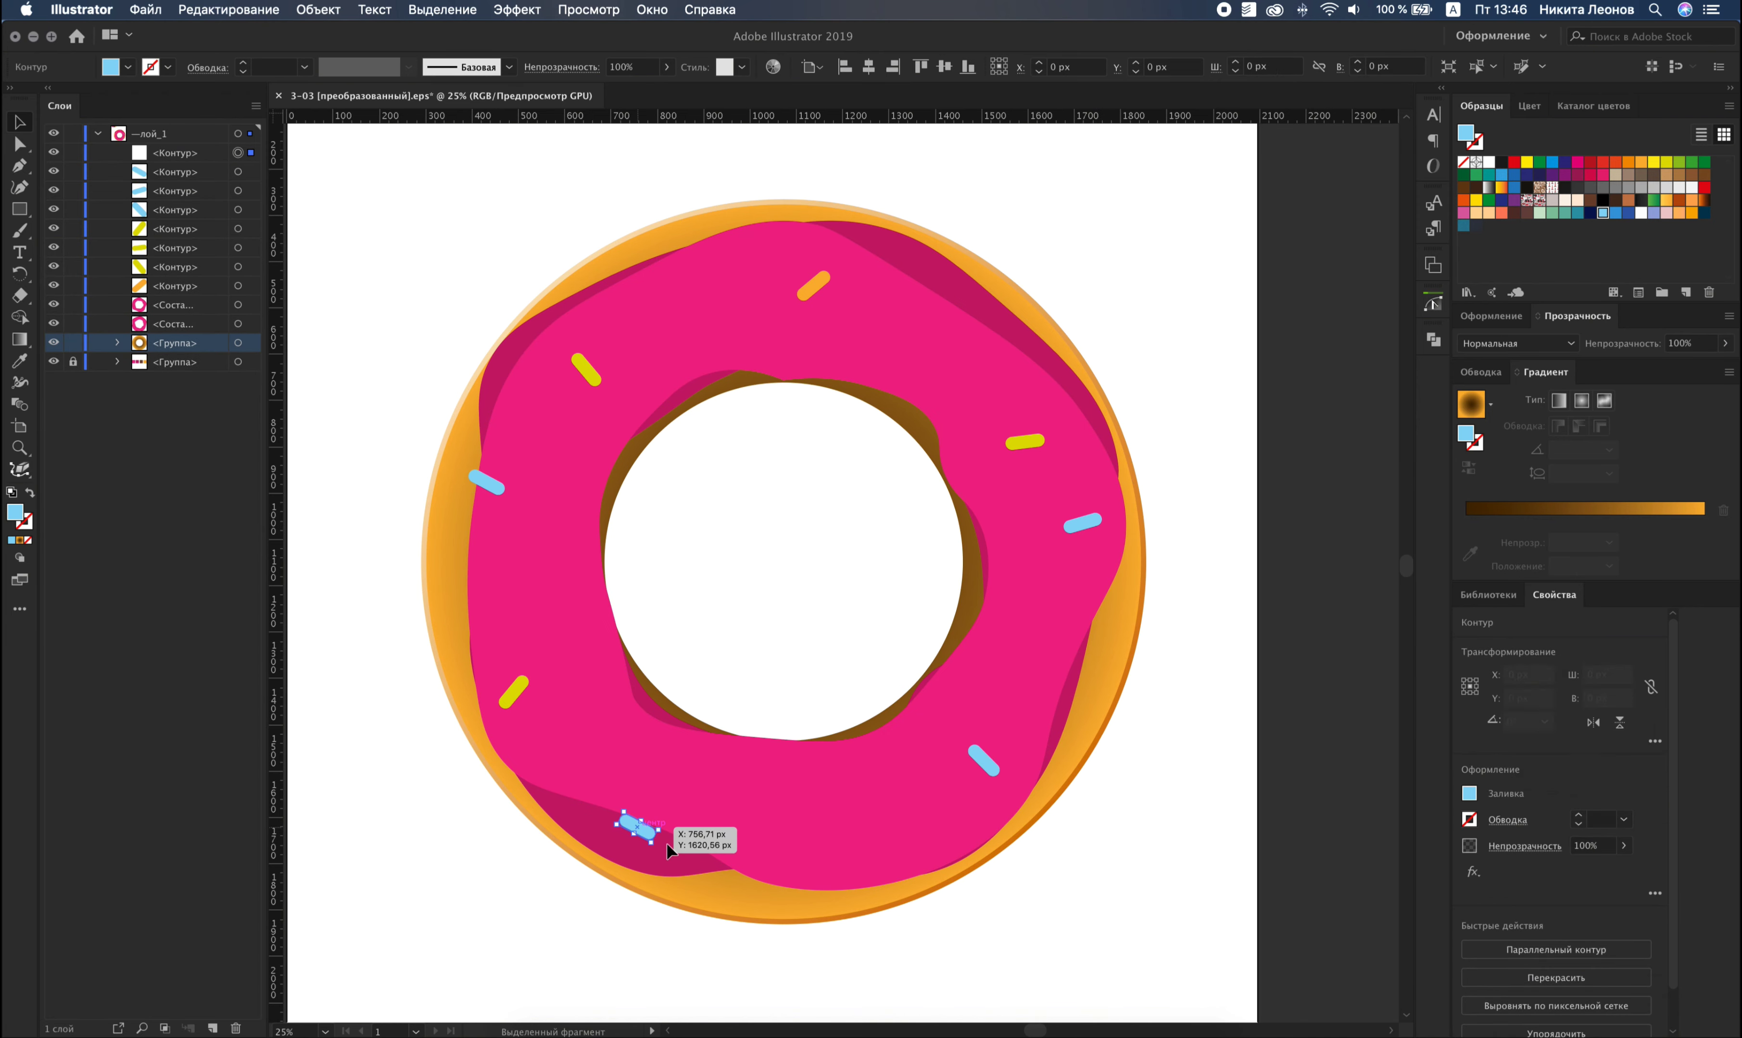
pyautogui.moveTo(586, 368)
pyautogui.keyDown('alt'); pyautogui.mouseDown()
pyautogui.moveTo(811, 761)
pyautogui.moveTo(905, 355)
pyautogui.mouseUp(); pyautogui.keyUp('alt')
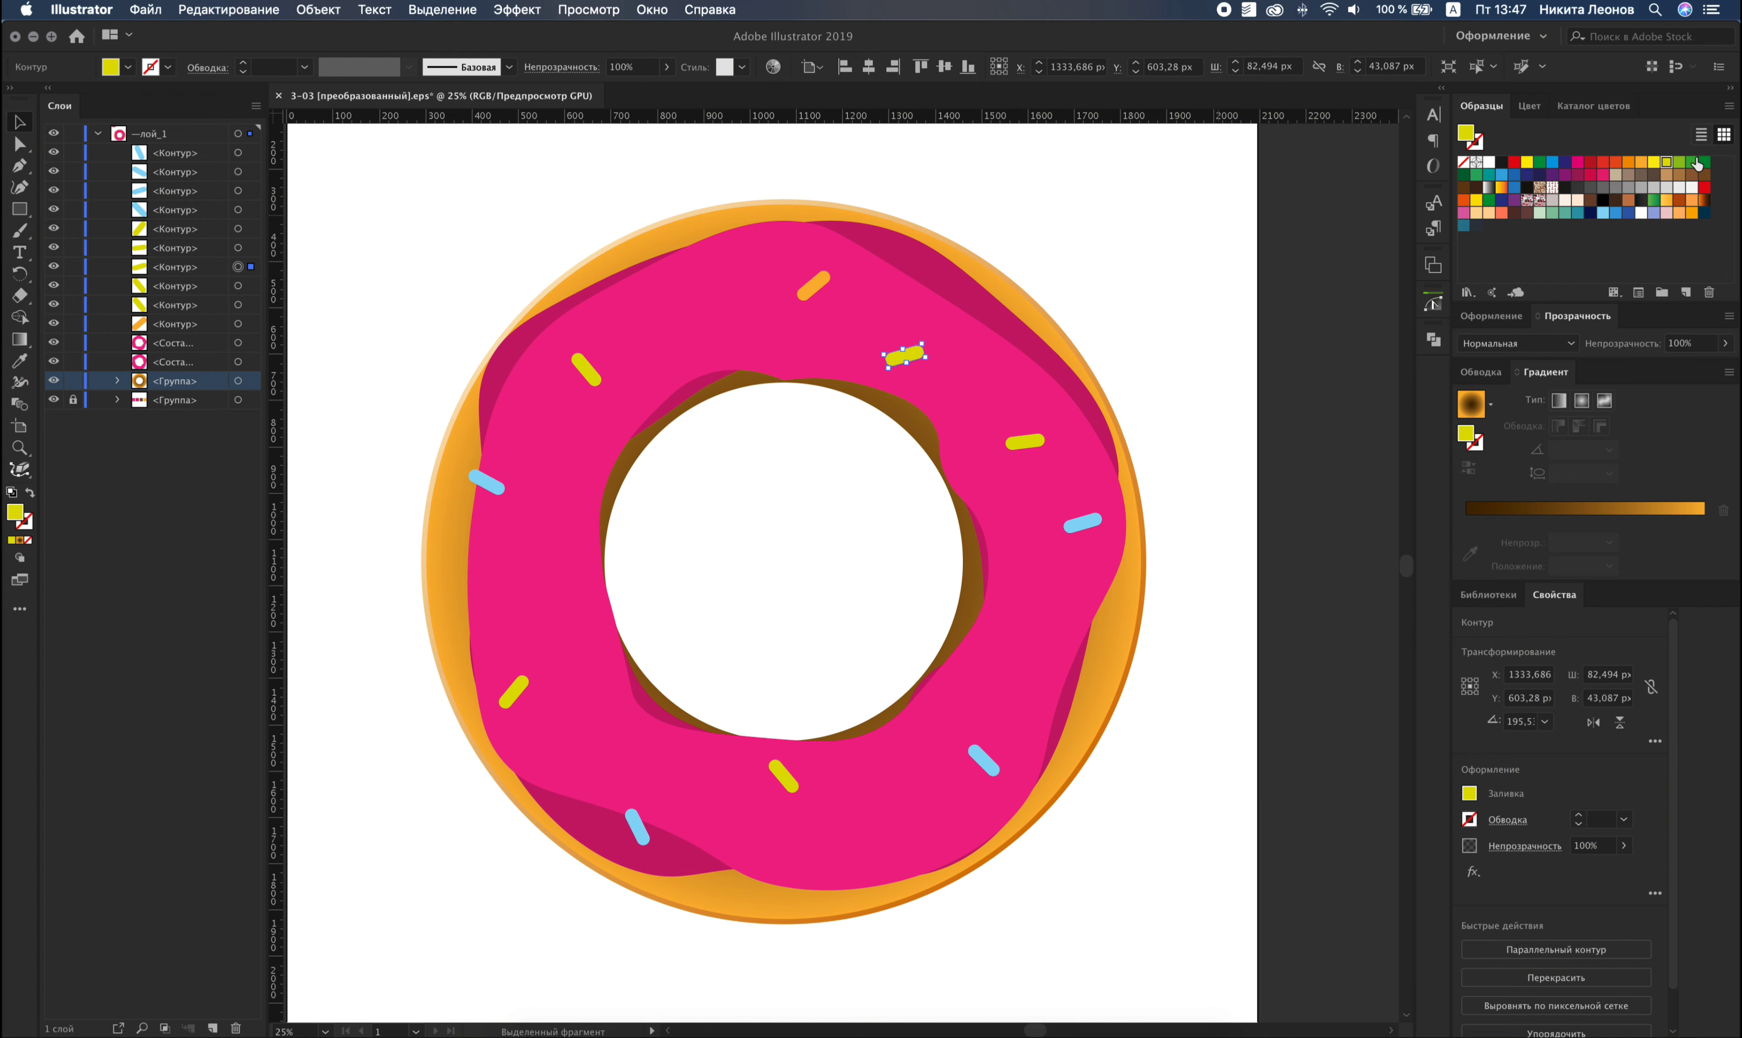
# Add tilted purple, yellow and light blue sprinkle copies across the icing.
pyautogui.click(1564, 174)
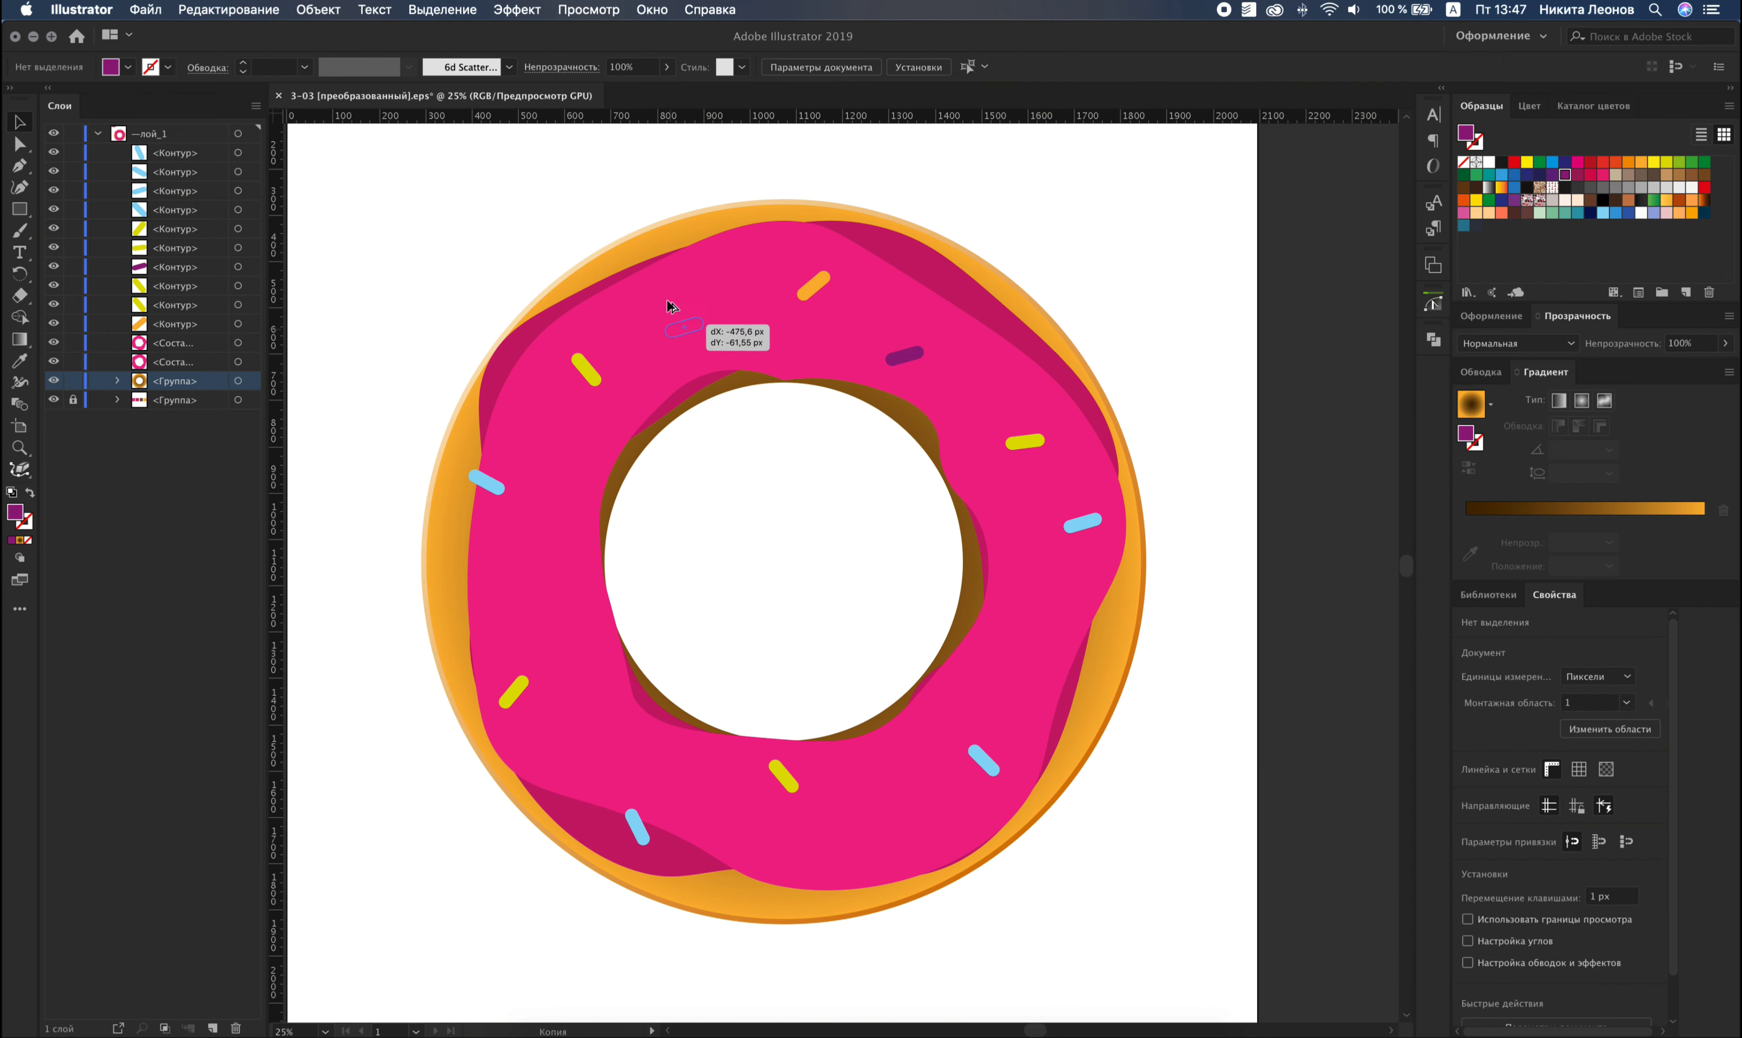
pyautogui.moveTo(905, 355)
pyautogui.keyDown('alt'); pyautogui.mouseDown()
pyautogui.moveTo(679, 271)
pyautogui.moveTo(679, 302)
pyautogui.mouseUp(); pyautogui.keyUp('alt')
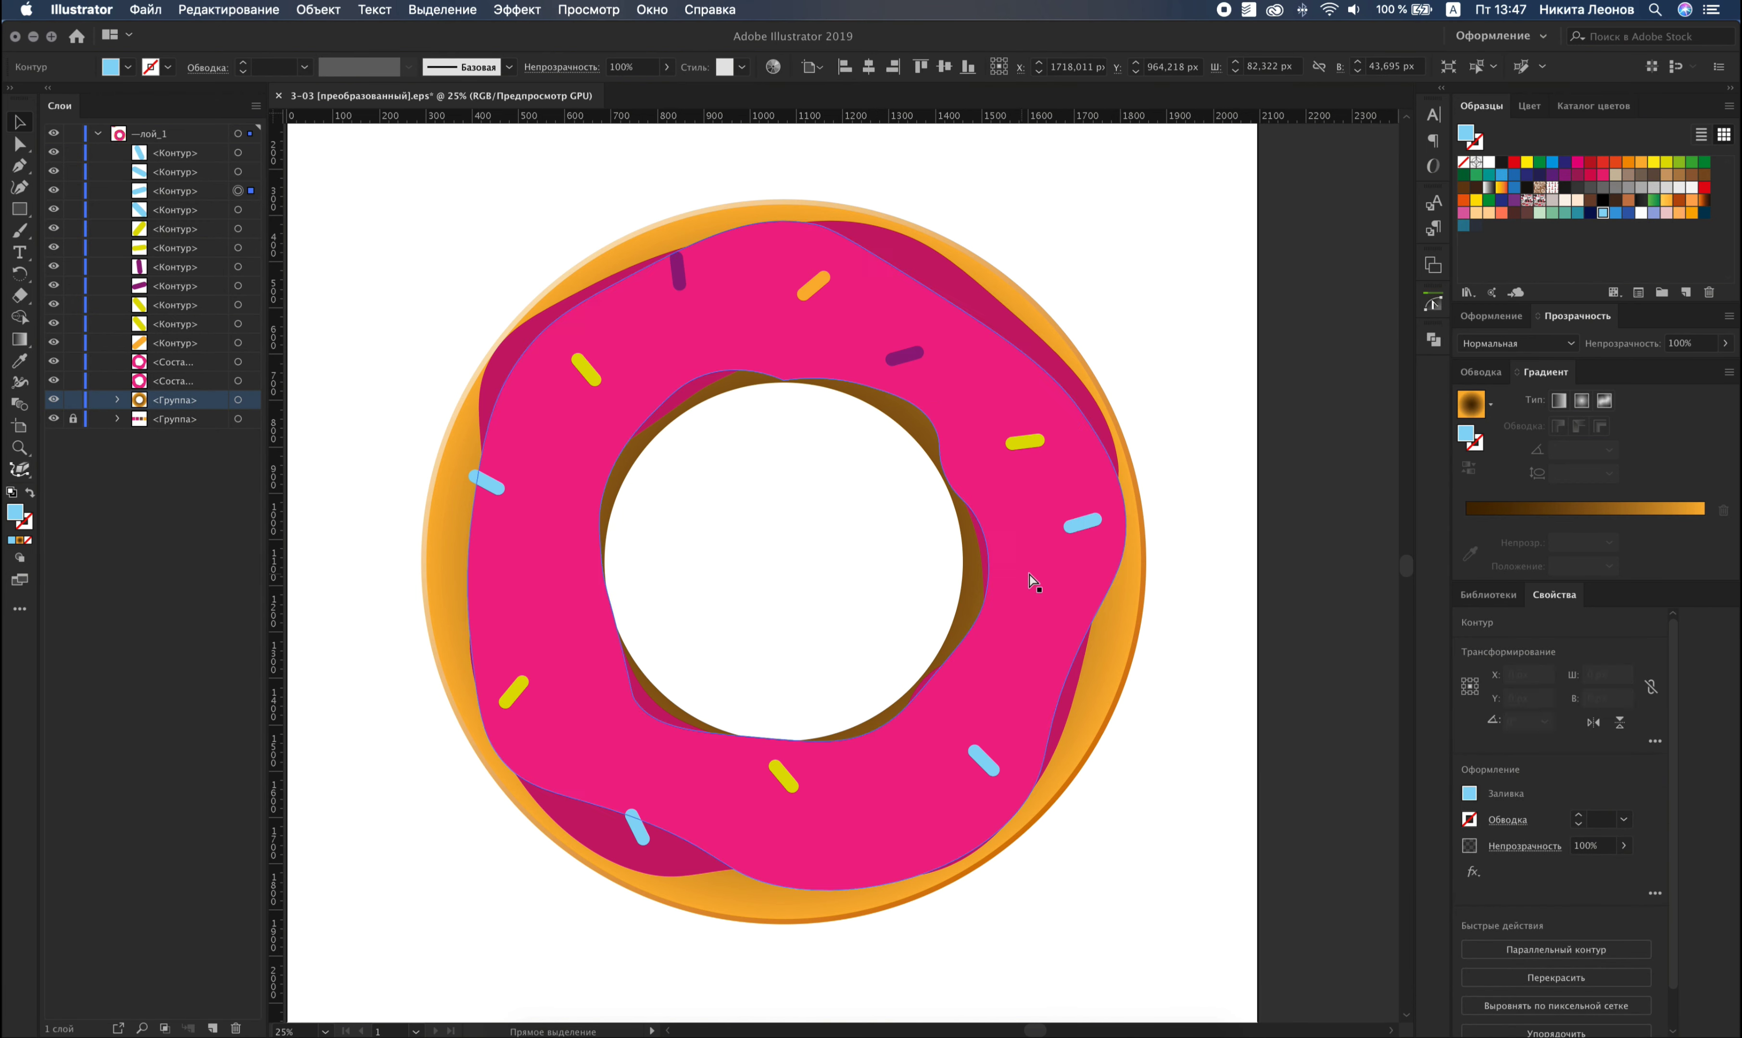
pyautogui.moveTo(1082, 523)
pyautogui.keyDown('alt'); pyautogui.mouseDown()
pyautogui.moveTo(648, 371)
pyautogui.moveTo(679, 364)
pyautogui.moveTo(590, 608)
pyautogui.moveTo(615, 602)
pyautogui.moveTo(613, 620)
pyautogui.mouseUp(); pyautogui.keyUp('alt')
pyautogui.keyDown('alt'); pyautogui.moveTo(783, 775); pyautogui.dragTo(1018, 601); pyautogui.keyUp('alt')
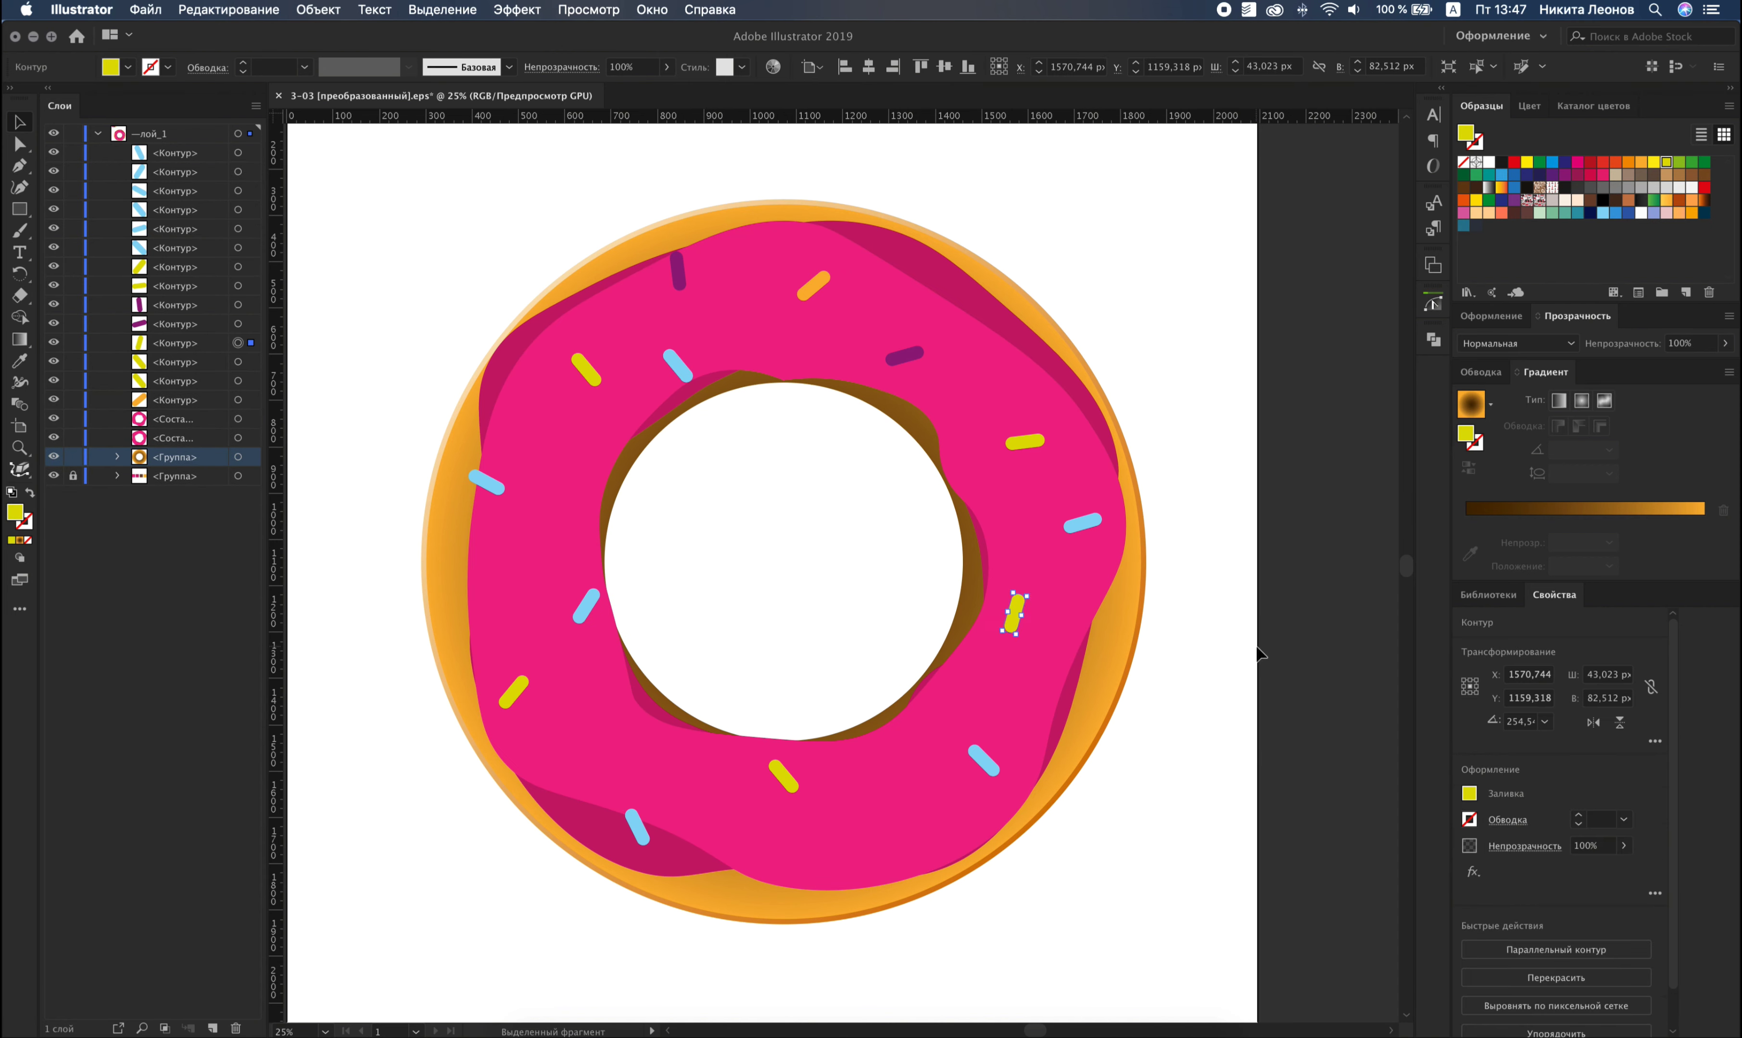
pyautogui.moveTo(997, 772)
pyautogui.keyDown('alt'); pyautogui.mouseDown()
pyautogui.moveTo(548, 573)
pyautogui.moveTo(508, 615)
pyautogui.moveTo(770, 783)
pyautogui.moveTo(895, 835)
pyautogui.moveTo(997, 333)
pyautogui.mouseUp(); pyautogui.keyUp('alt')
pyautogui.moveTo(1018, 346); pyautogui.dragTo(1021, 322)
pyautogui.moveTo(905, 354)
pyautogui.keyDown('alt'); pyautogui.mouseDown()
pyautogui.moveTo(866, 845)
pyautogui.moveTo(890, 883)
pyautogui.moveTo(873, 892)
pyautogui.mouseUp(); pyautogui.keyUp('alt')
# Select just the sprinkles and group them.
pyautogui.click(1145, 845)
pyautogui.keyDown('alt'); pyautogui.scroll(-1, 1145, 845); pyautogui.keyUp('alt')
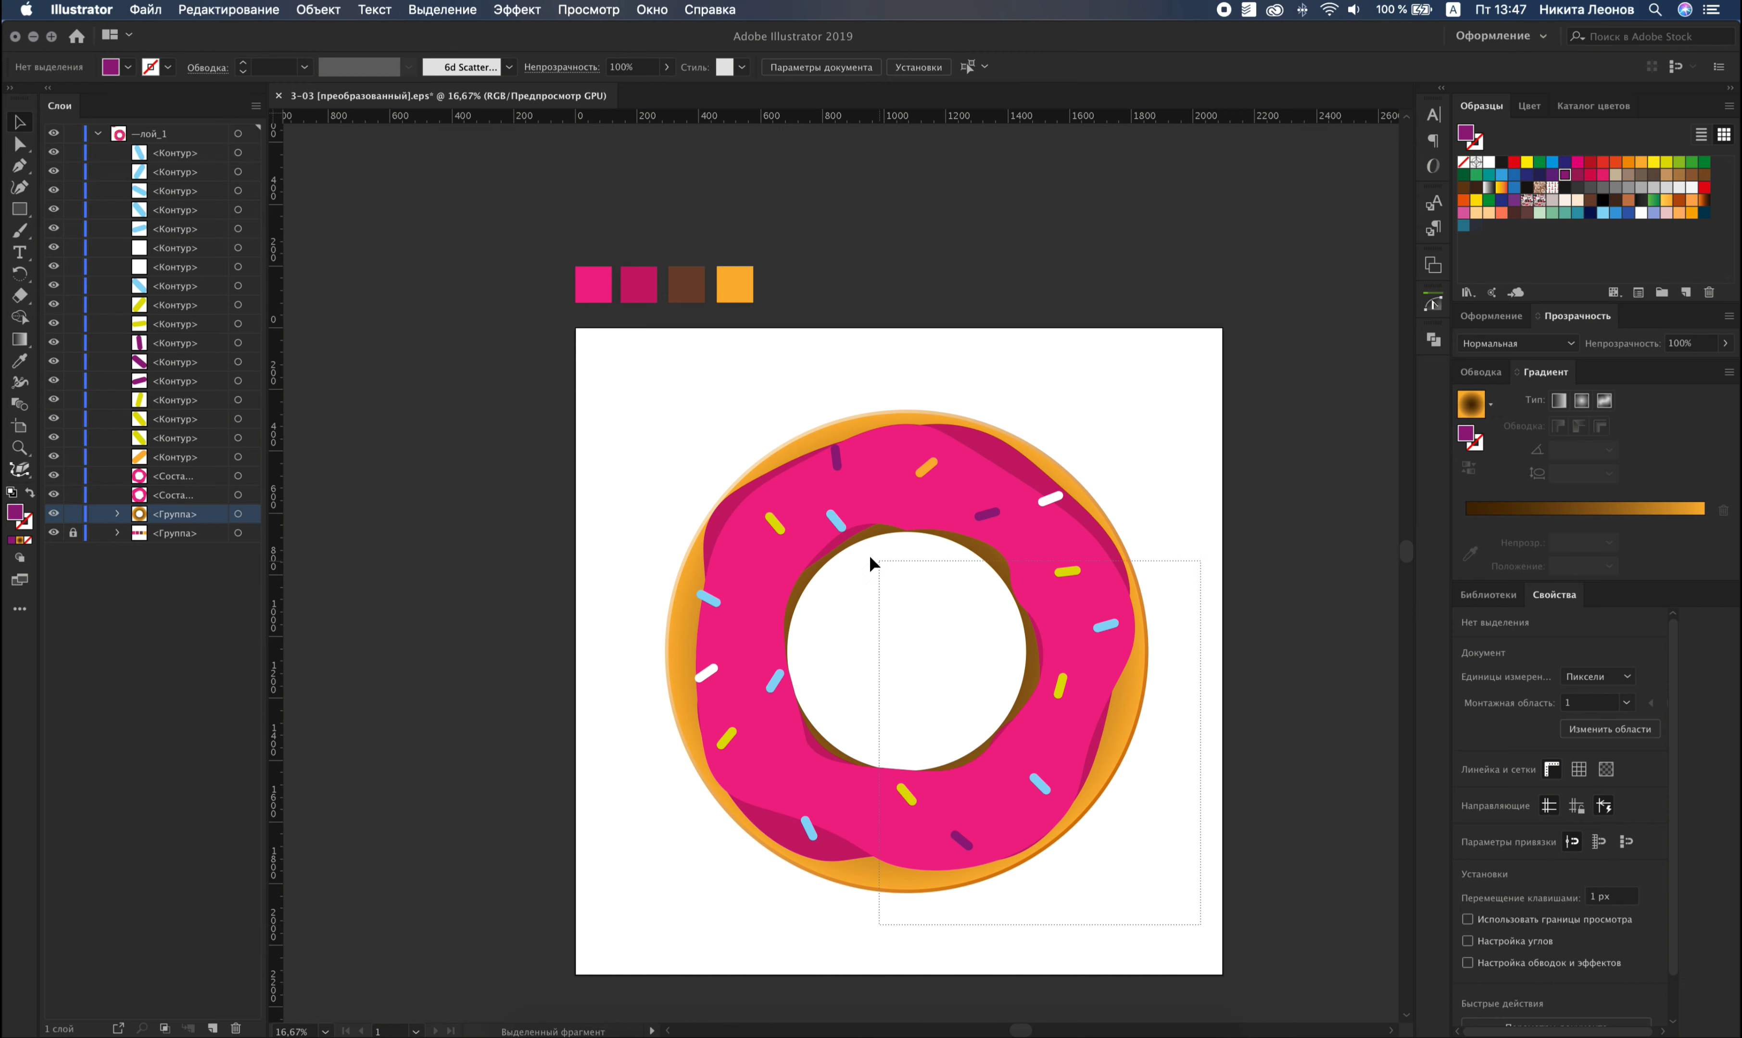
pyautogui.moveTo(1203, 926); pyautogui.dragTo(659, 394)
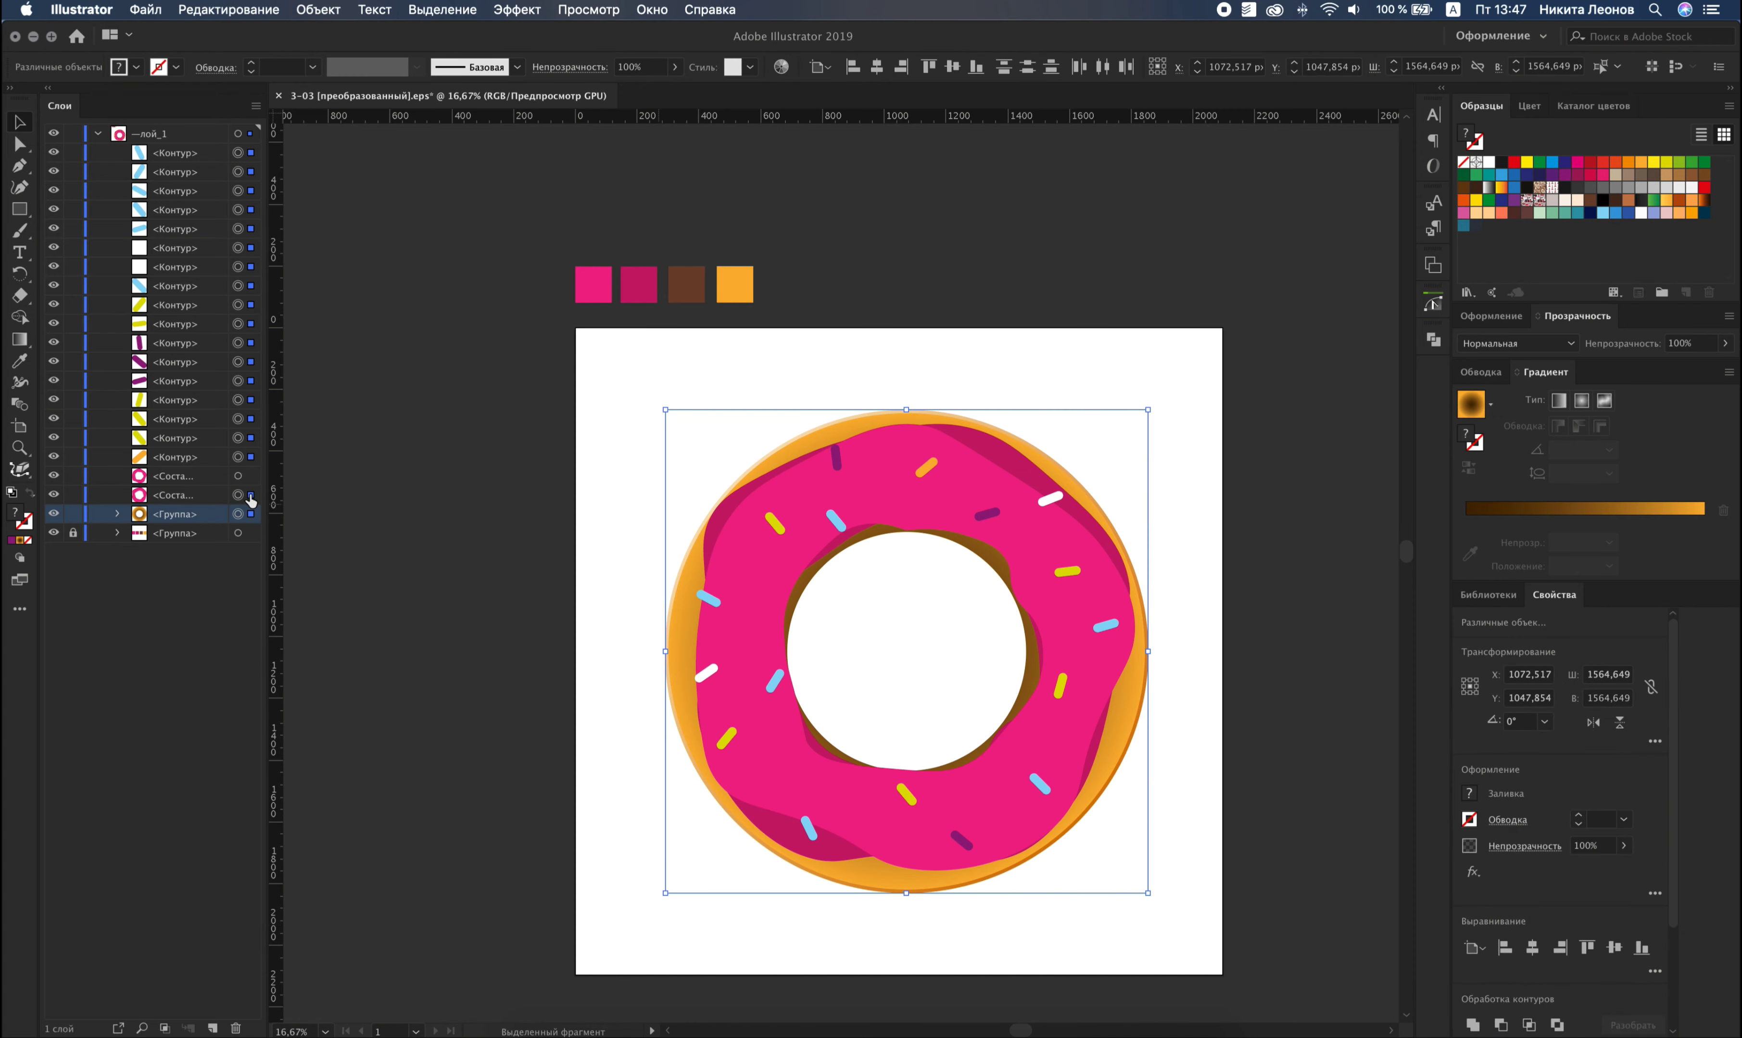
pyautogui.keyDown('shift'); pyautogui.click(251, 495); pyautogui.keyUp('shift')
pyautogui.press('super+g')
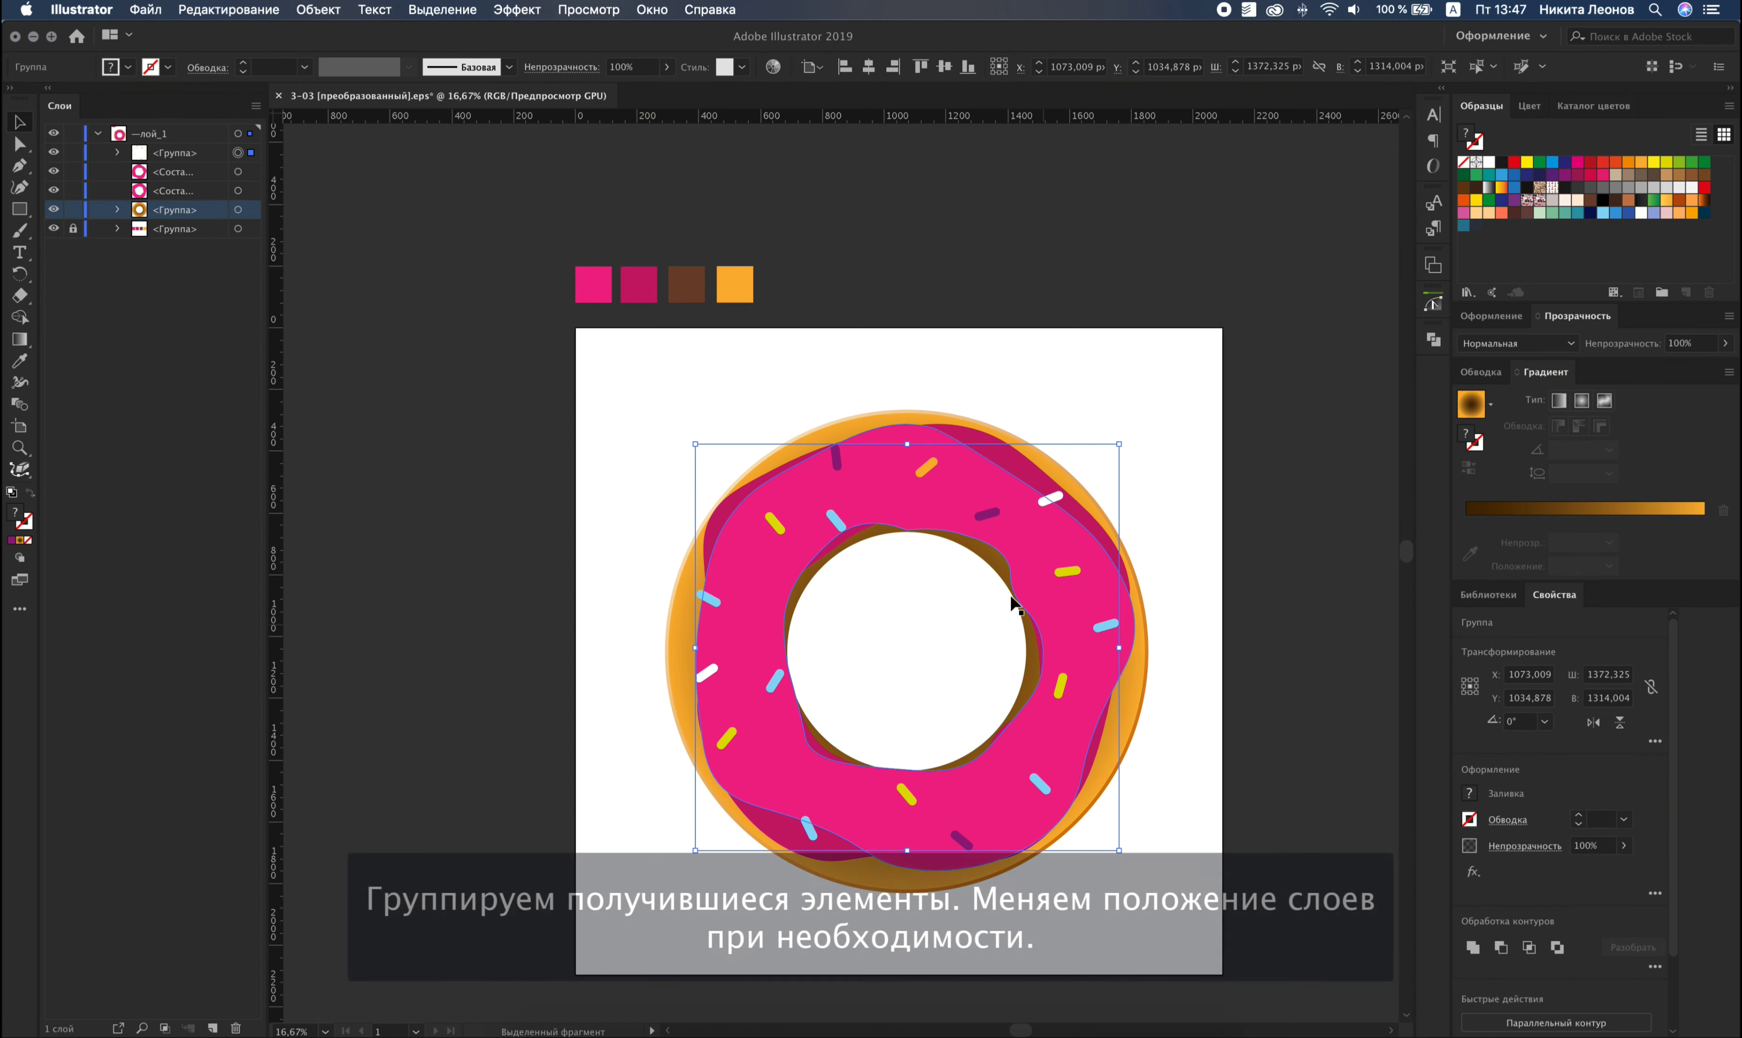
# Enlarge the orange donut base group slightly around its centre.
pyautogui.click(251, 210)
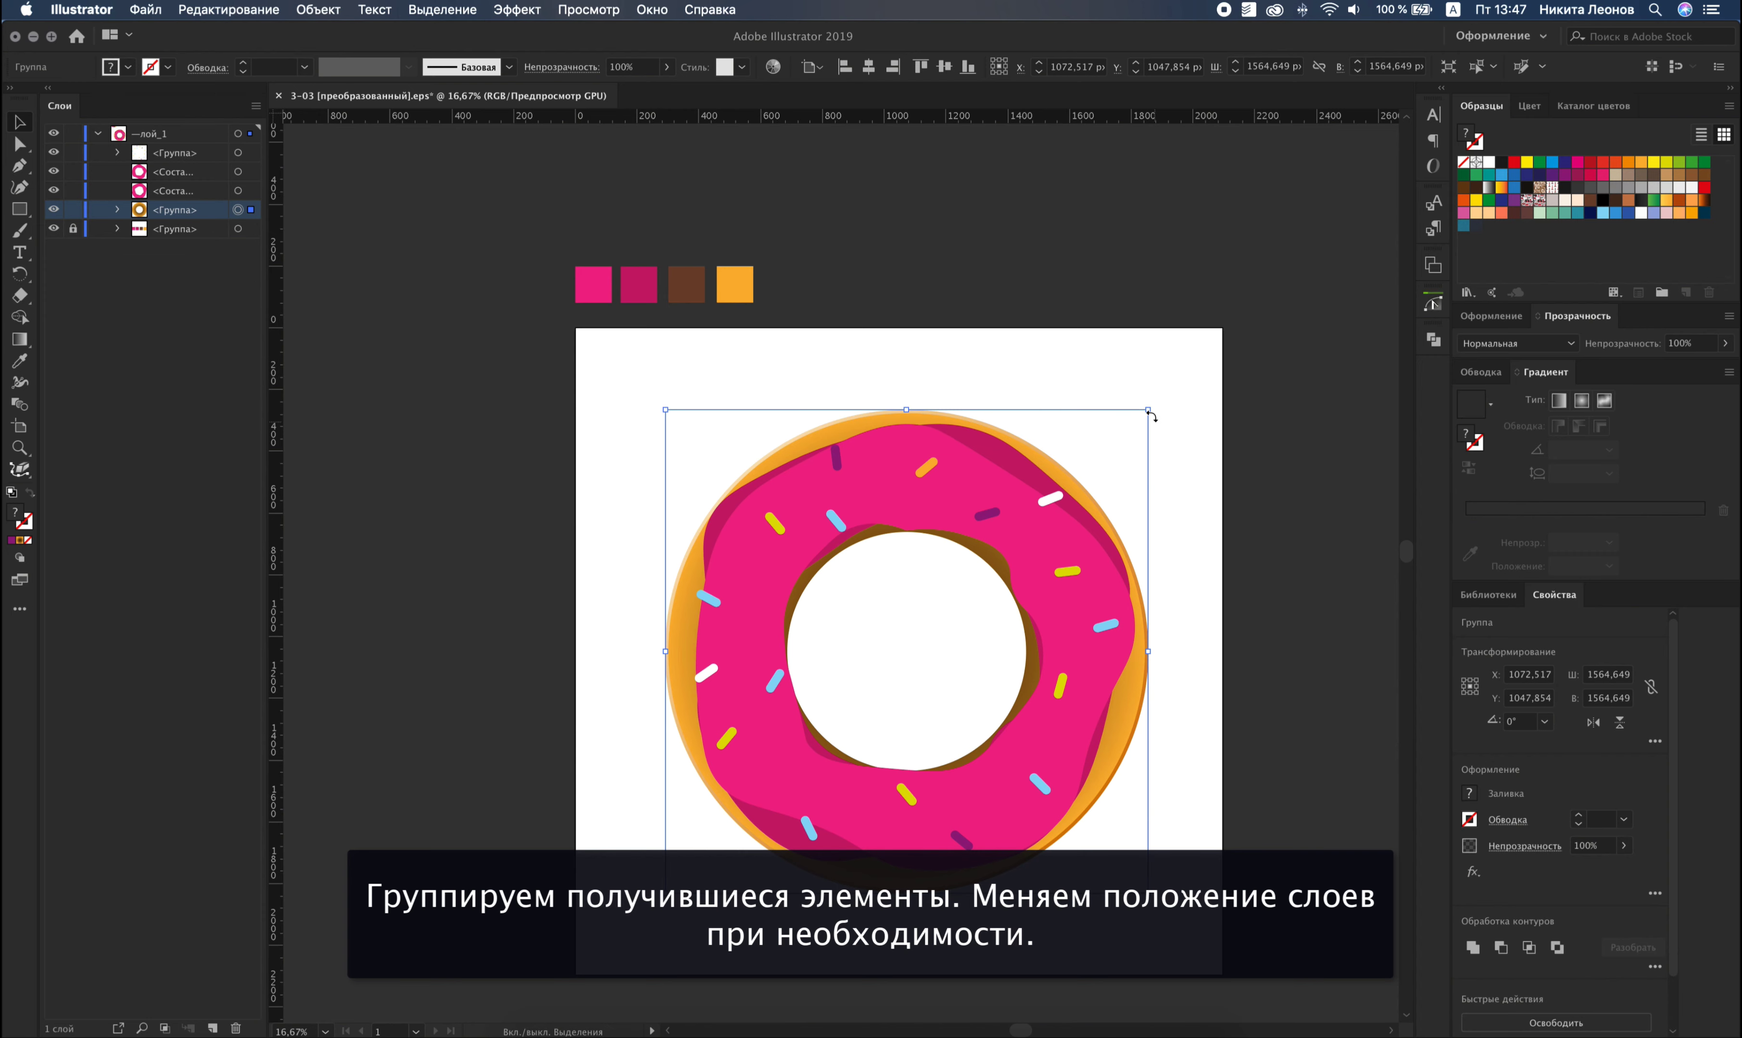
pyautogui.moveTo(1147, 410); pyautogui.dragTo(1153, 407)
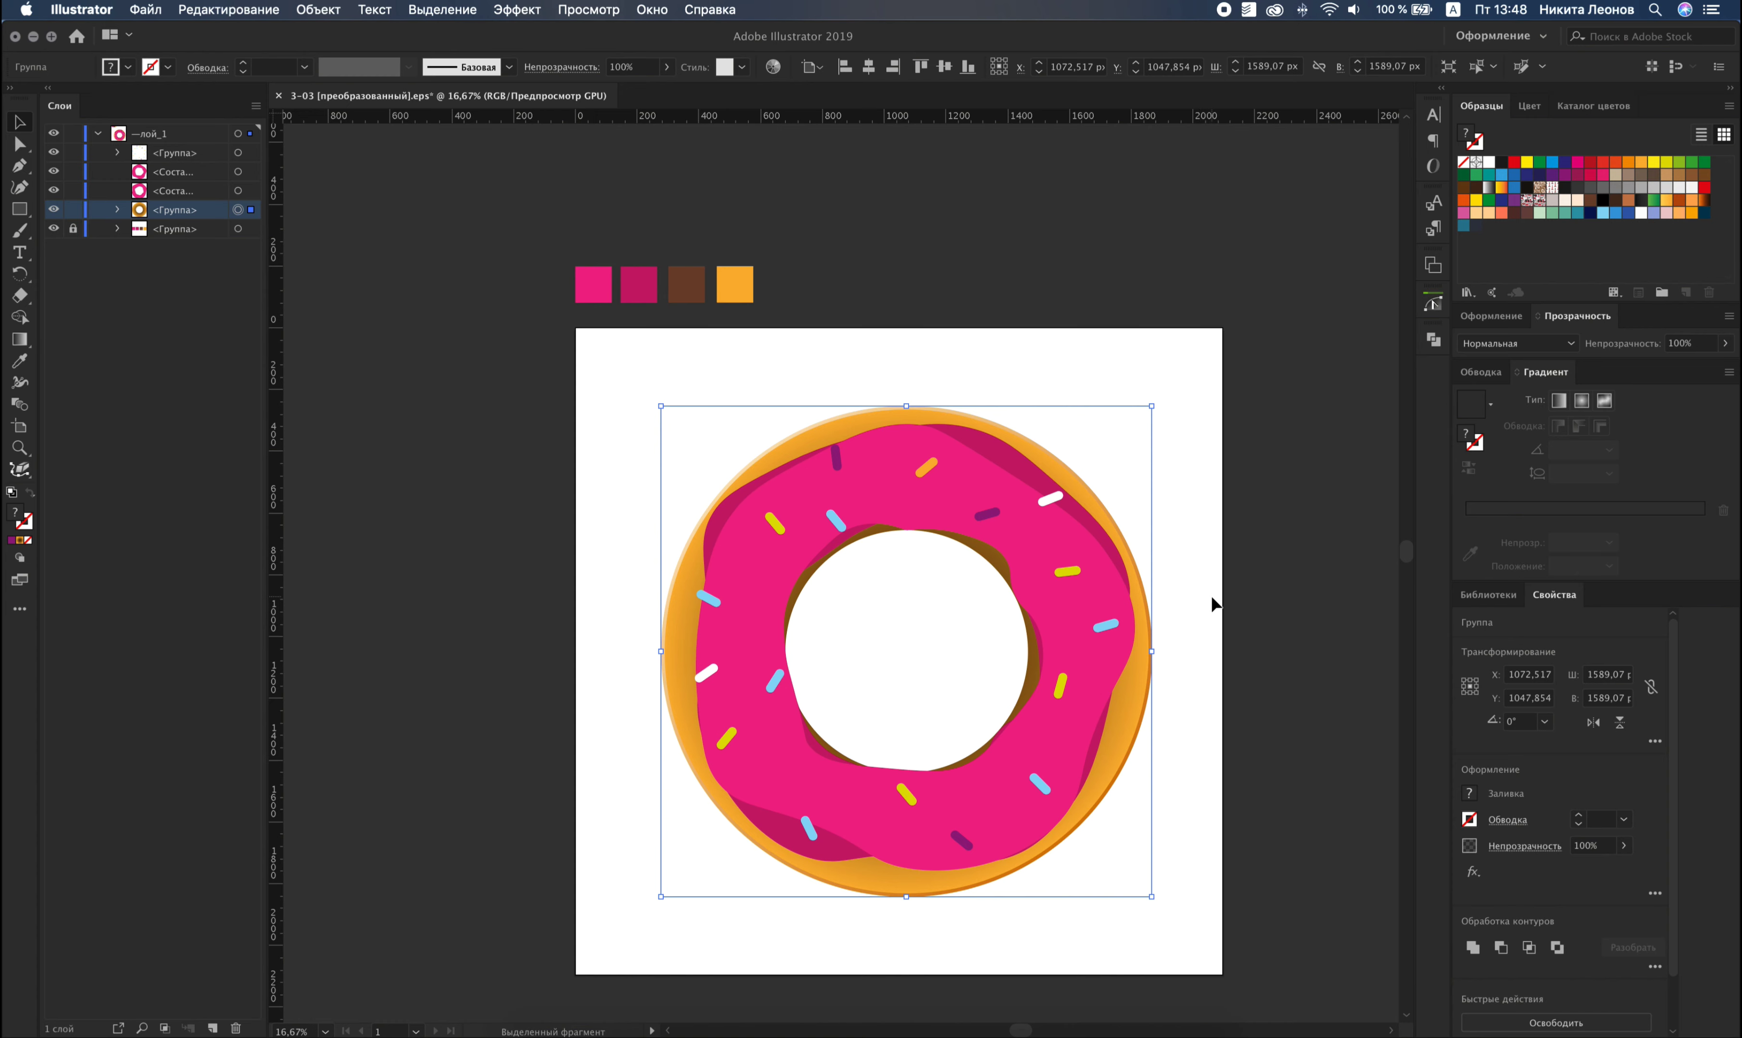
pyautogui.click(1212, 603)
pyautogui.scroll(-3, 1198, 615)
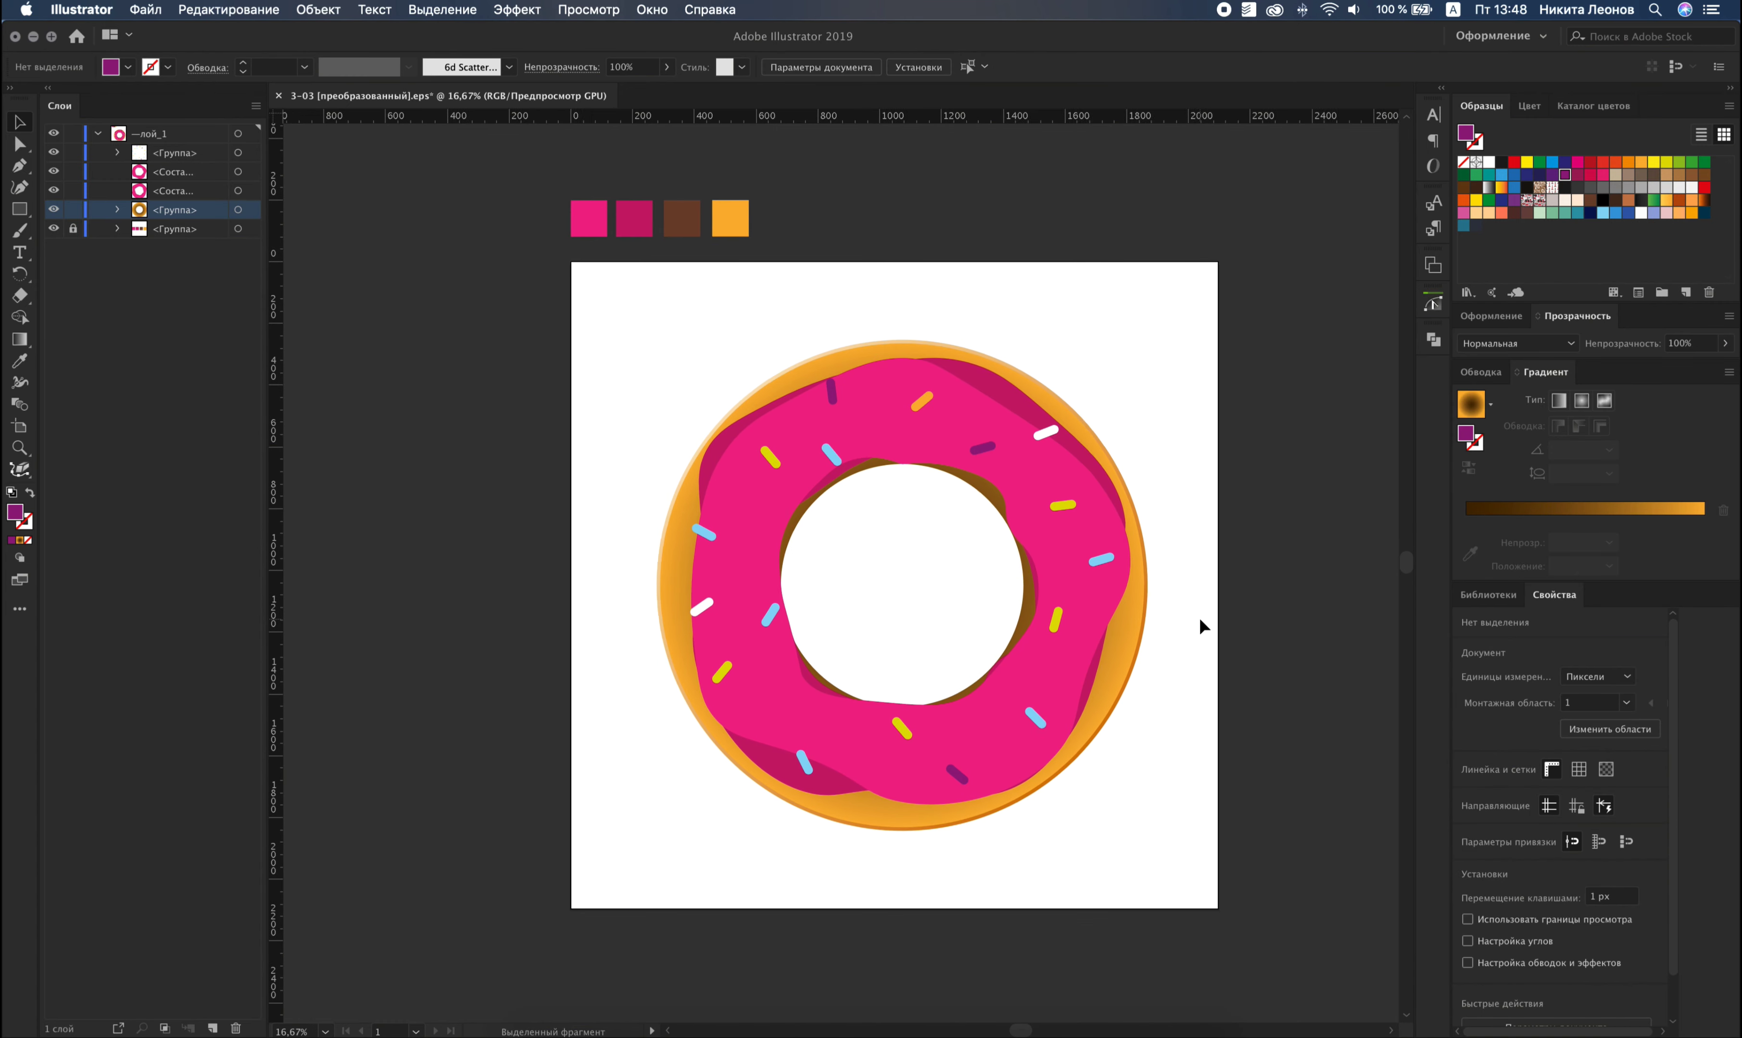
pyautogui.hscroll(5, 1198, 615)
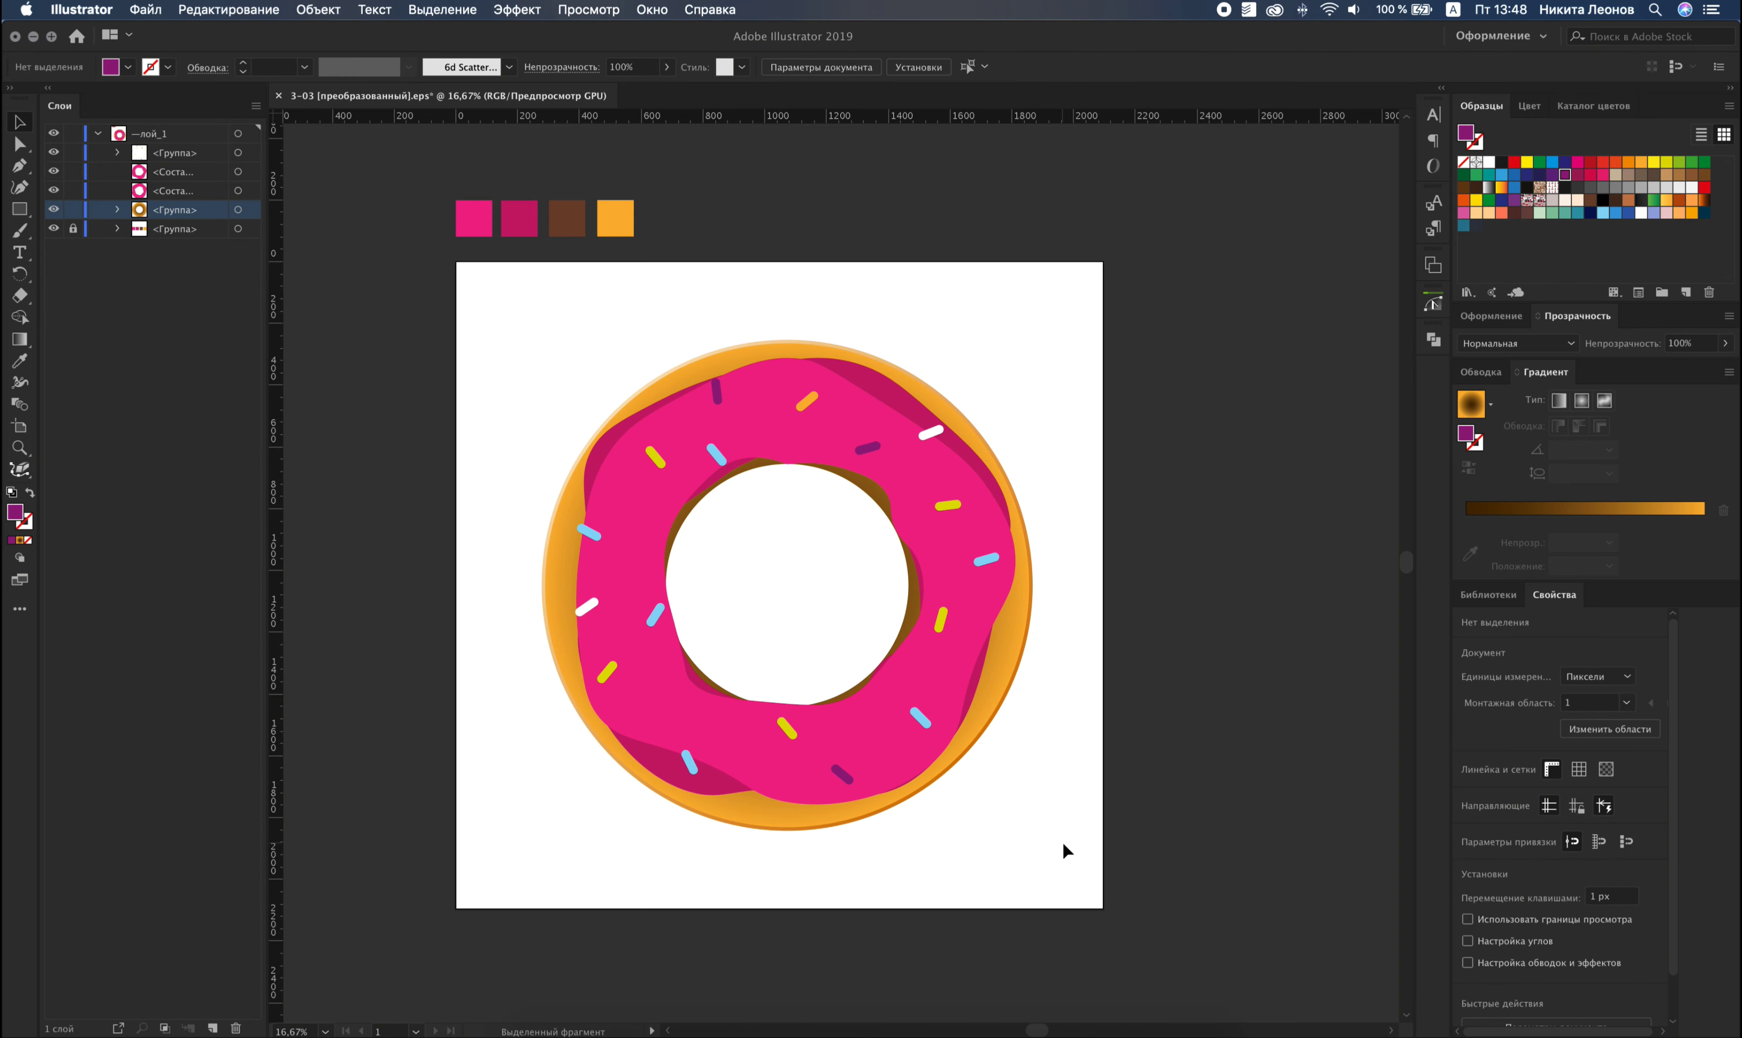
# Group all donut parts and centre the group horizontally on the artboard.
pyautogui.moveTo(1062, 841); pyautogui.dragTo(556, 331)
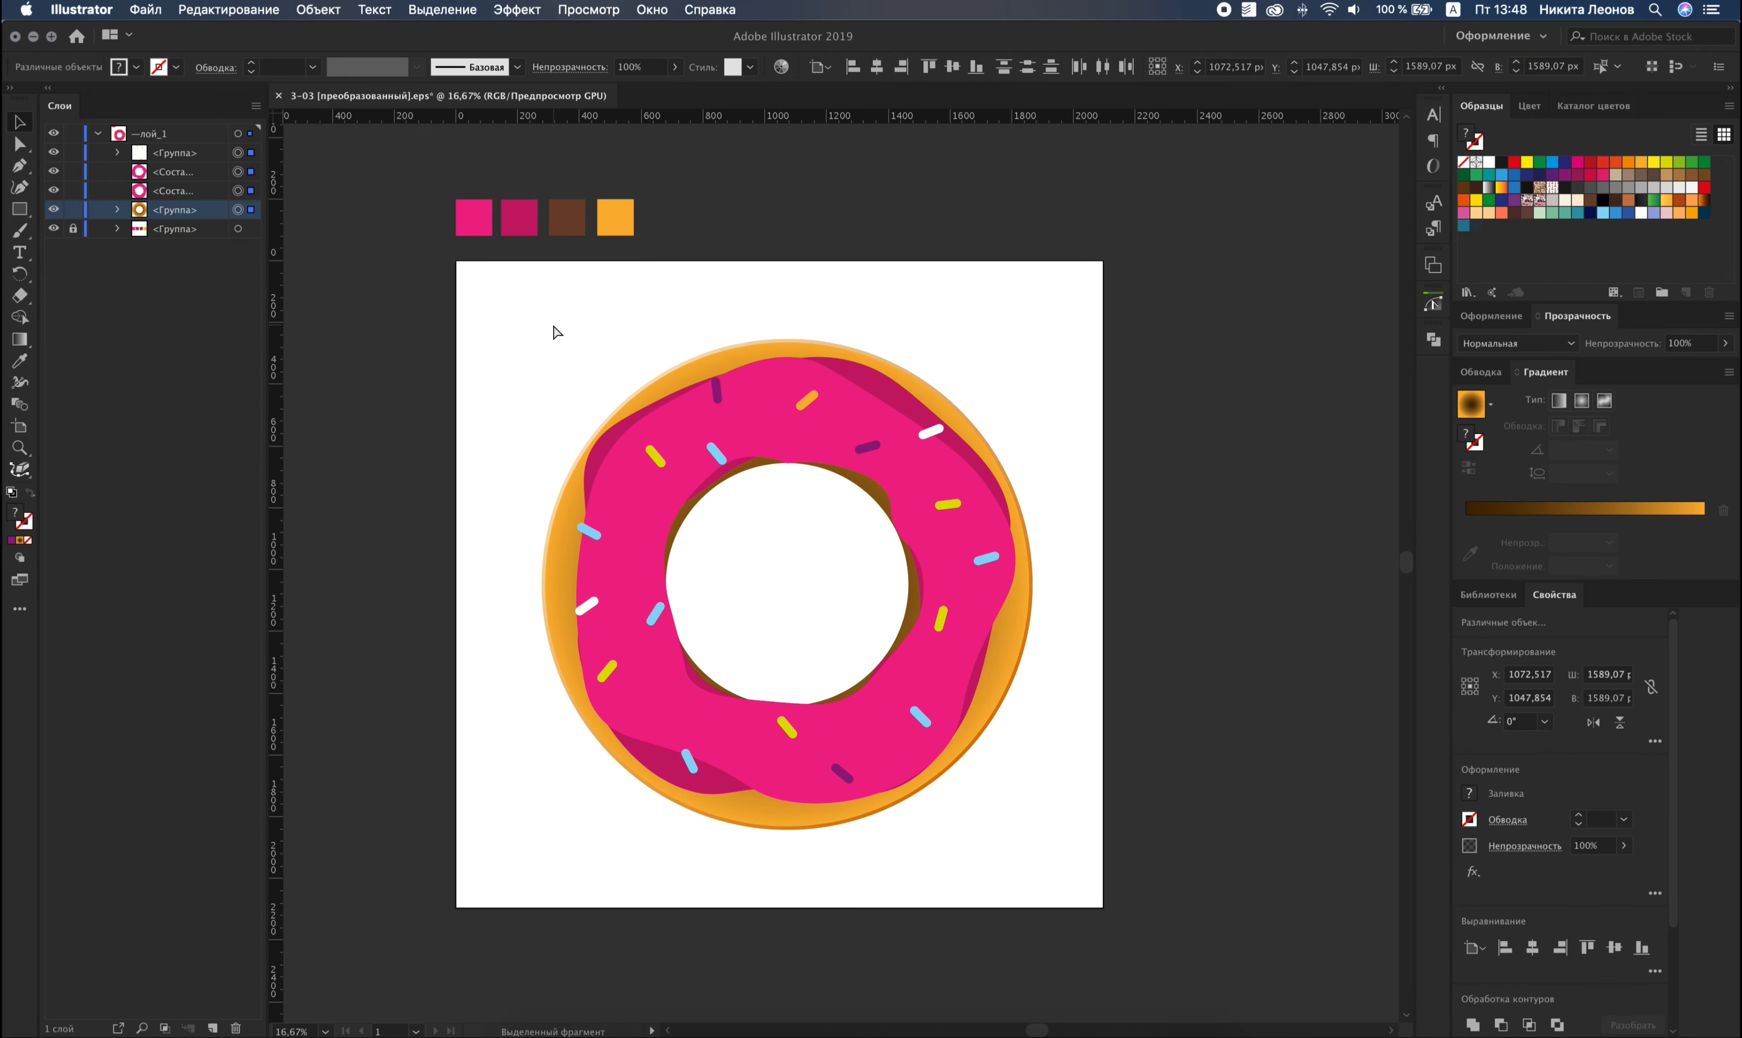
pyautogui.hotkey('ctrl', 'g')
pyautogui.click(868, 67)
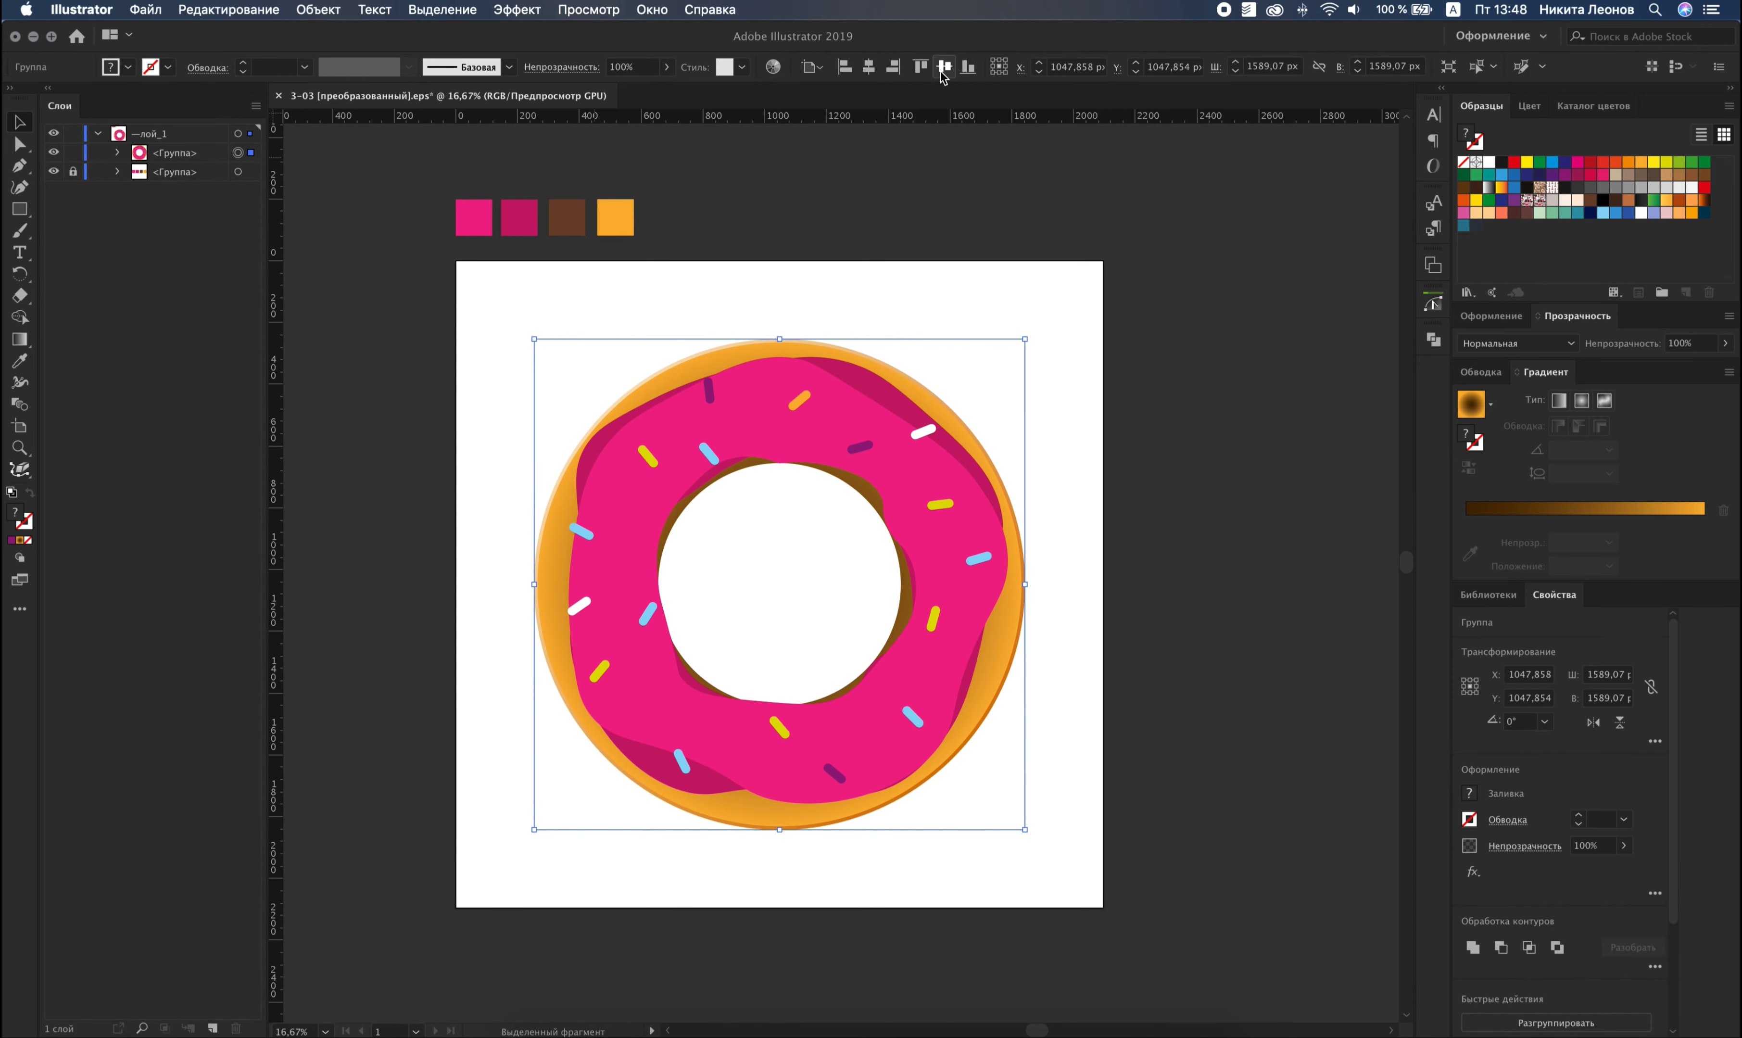
pyautogui.click(1052, 392)
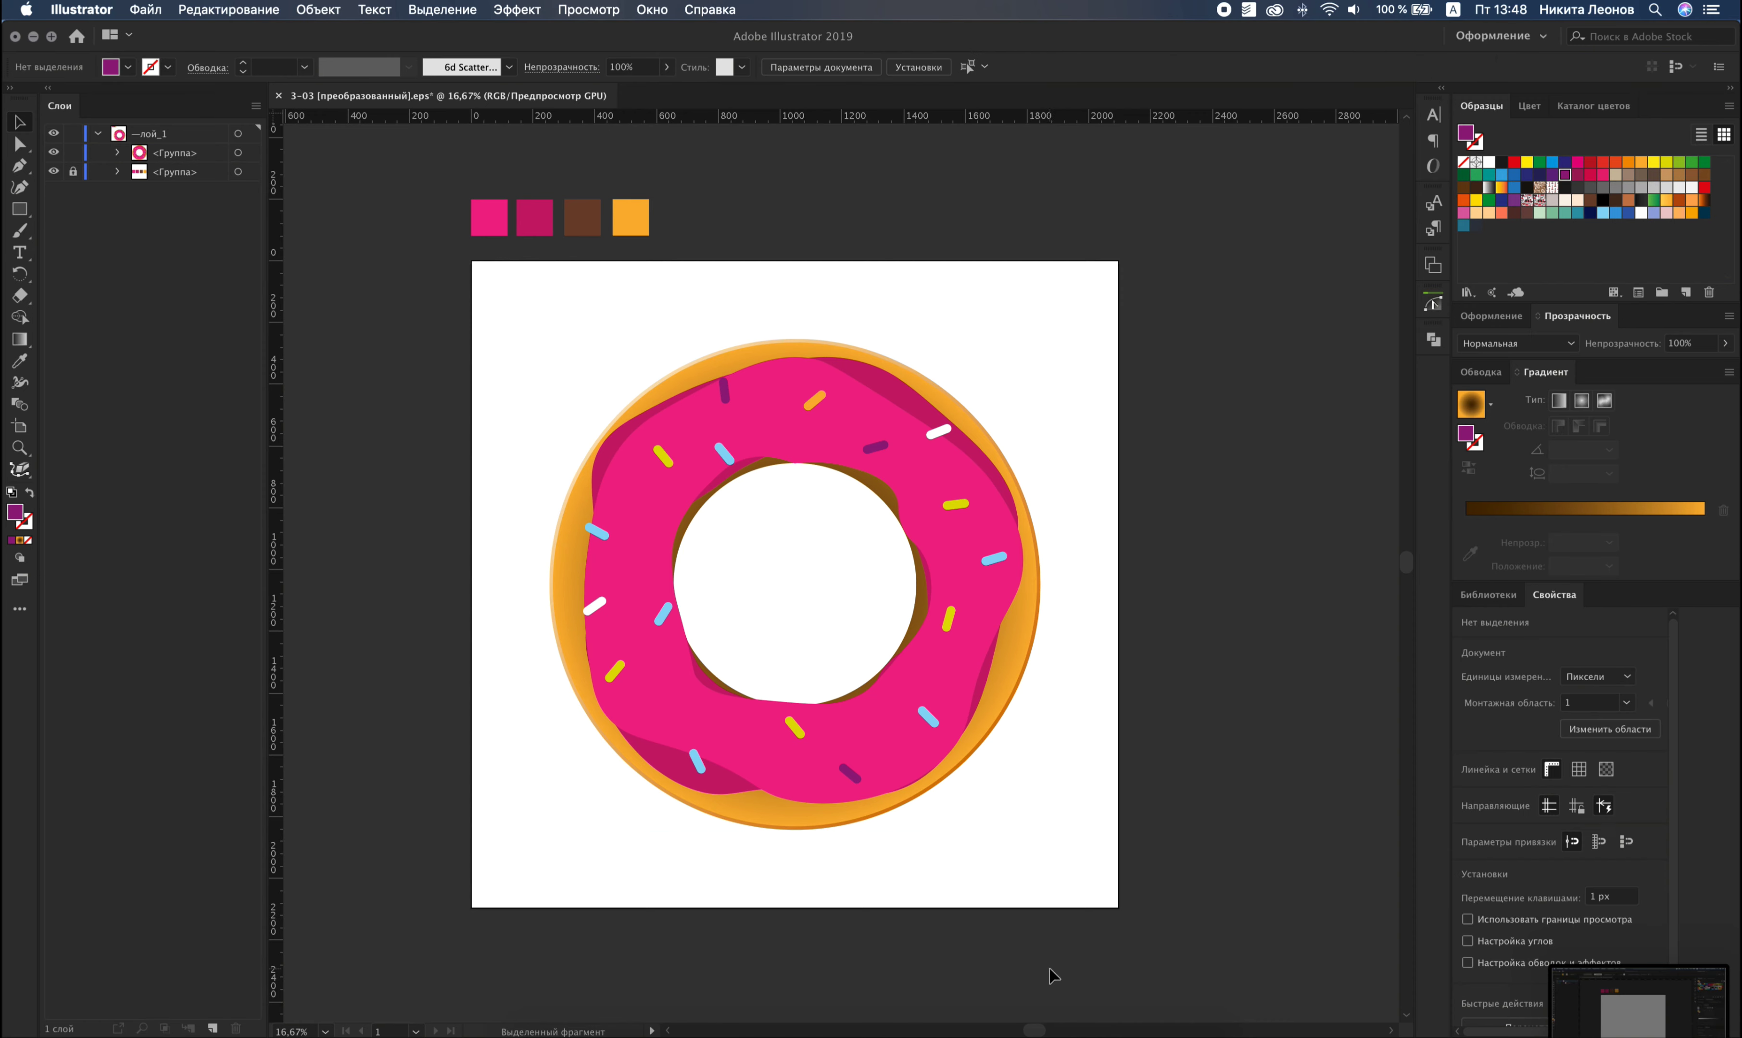
# Duplicate the lower pink icing layer in place and select the copy beneath.
pyautogui.click(118, 152)
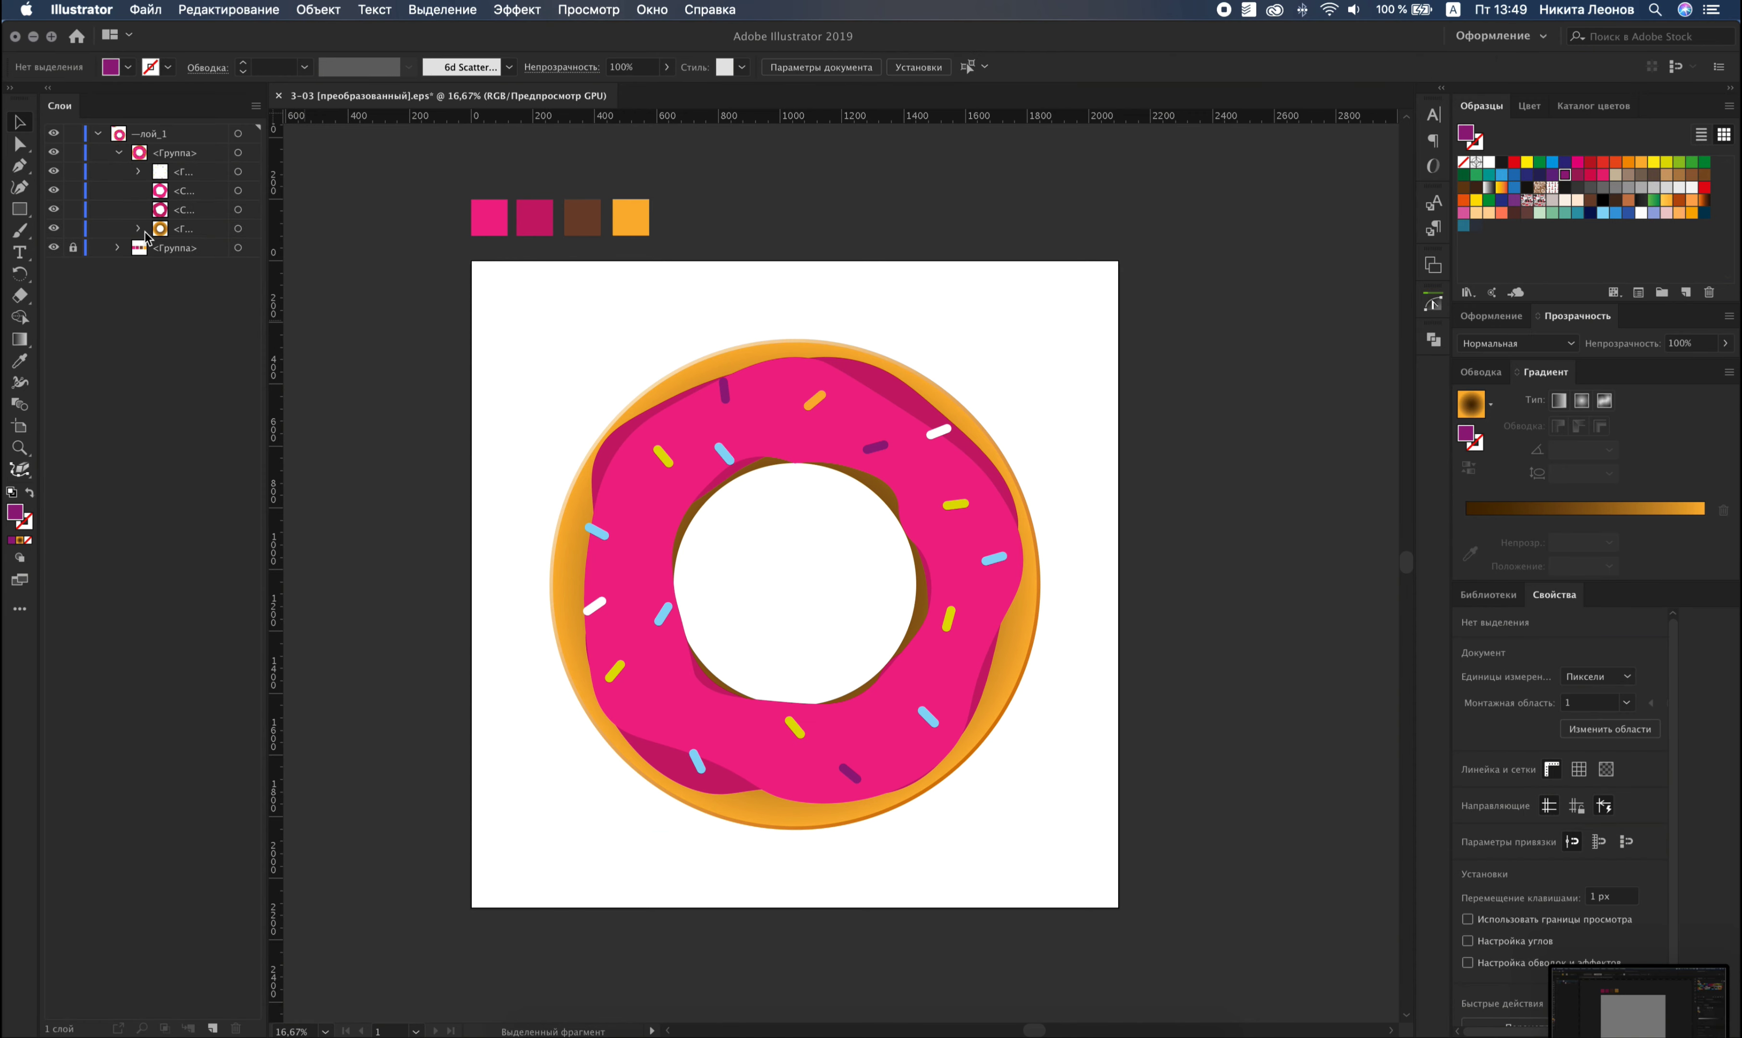
pyautogui.click(238, 209)
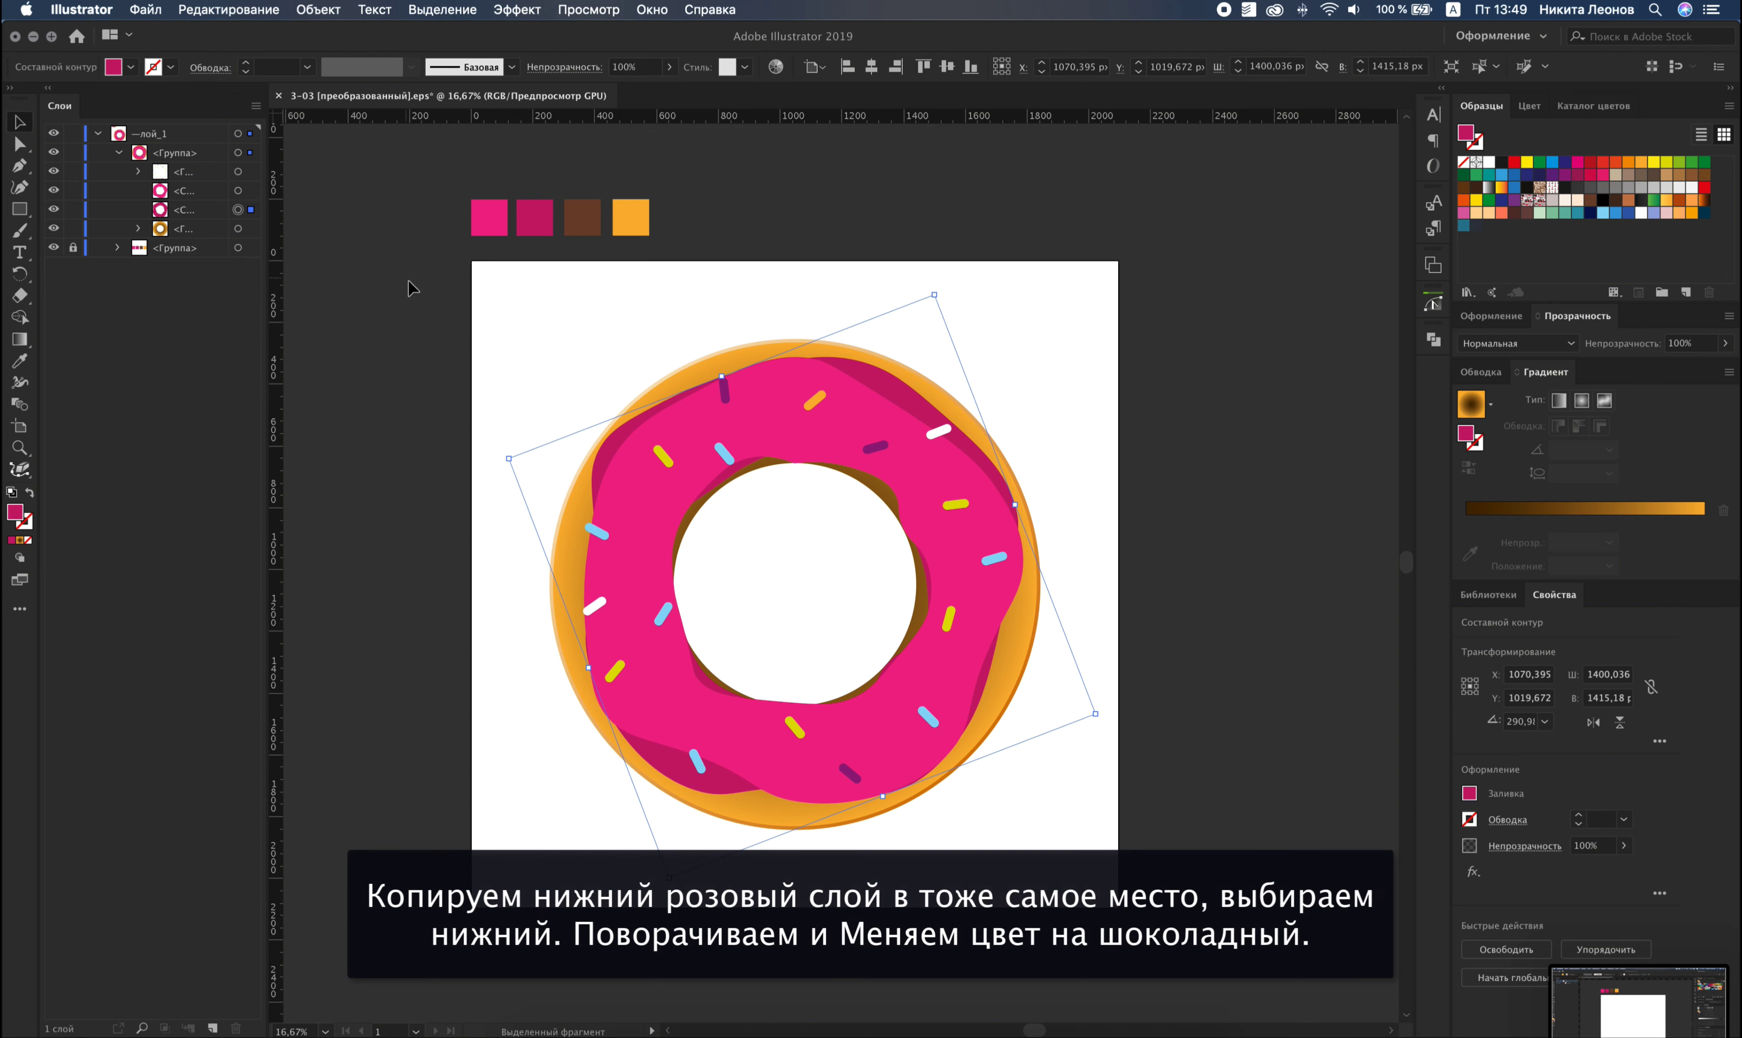
pyautogui.hotkey('ctrl', 'c')
pyautogui.hotkey('ctrl', 'f')
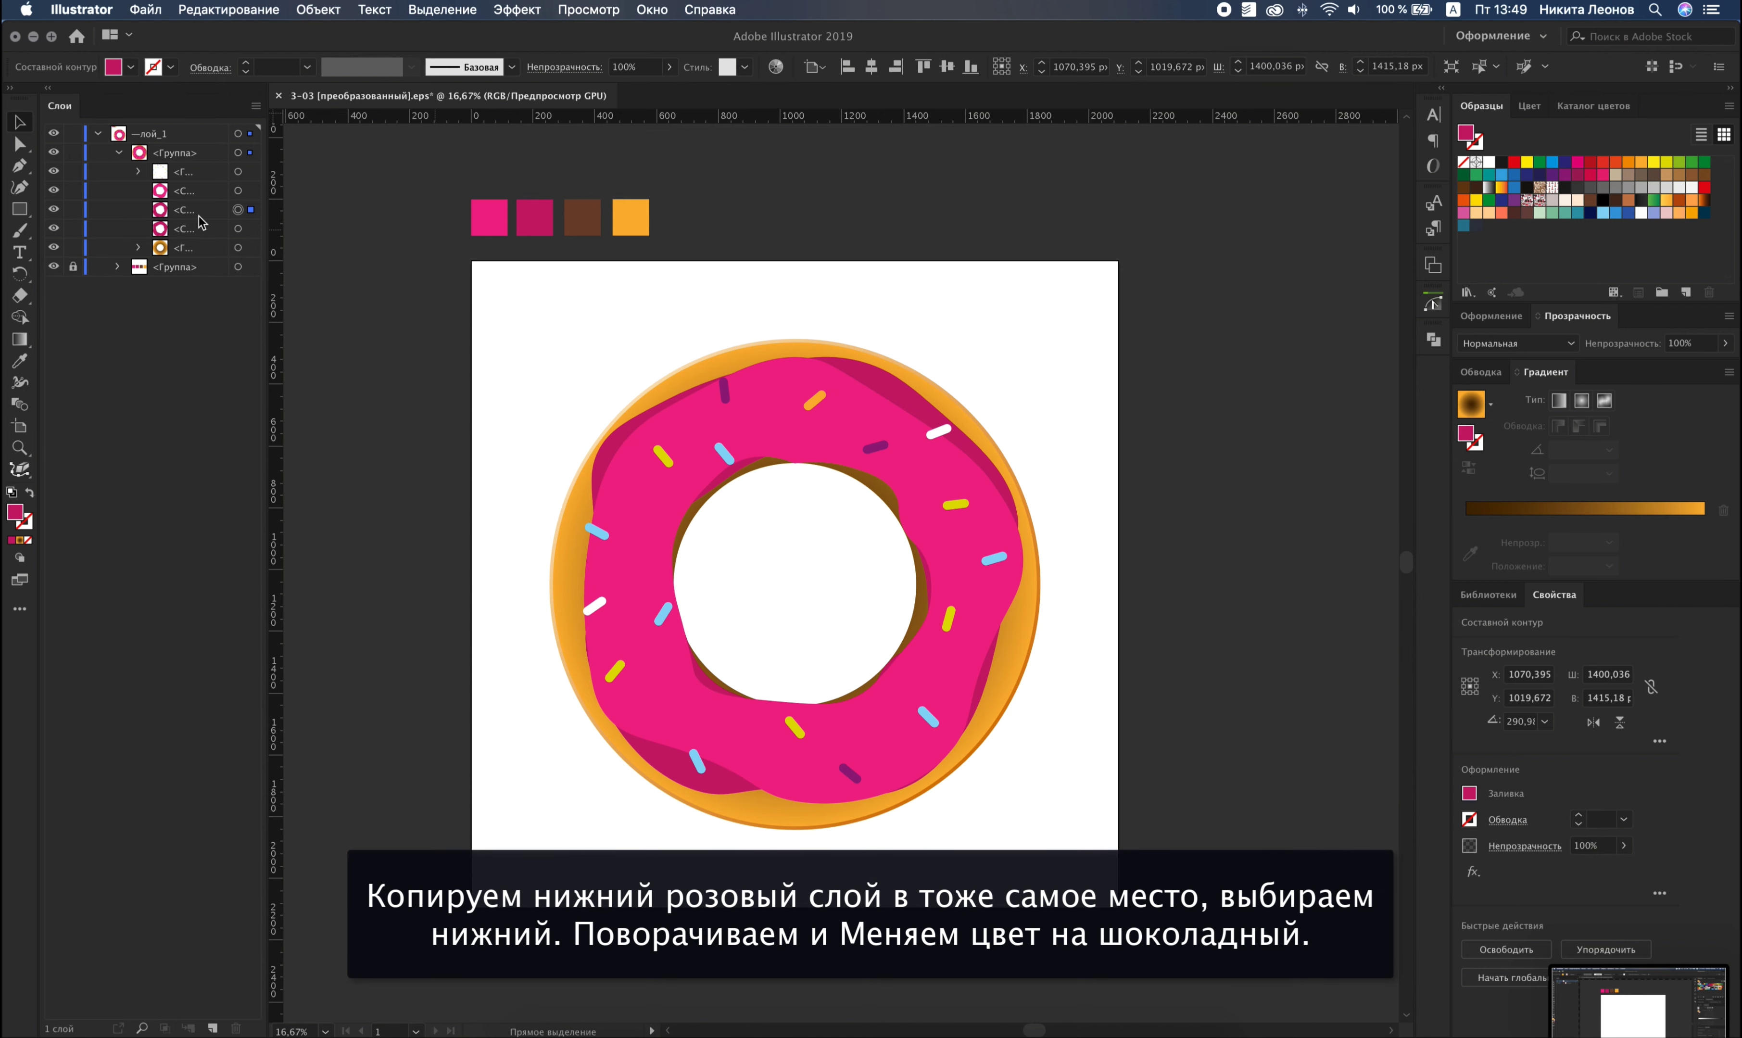
pyautogui.click(205, 210)
pyautogui.hotkey('ctrl', 'alt', '[')
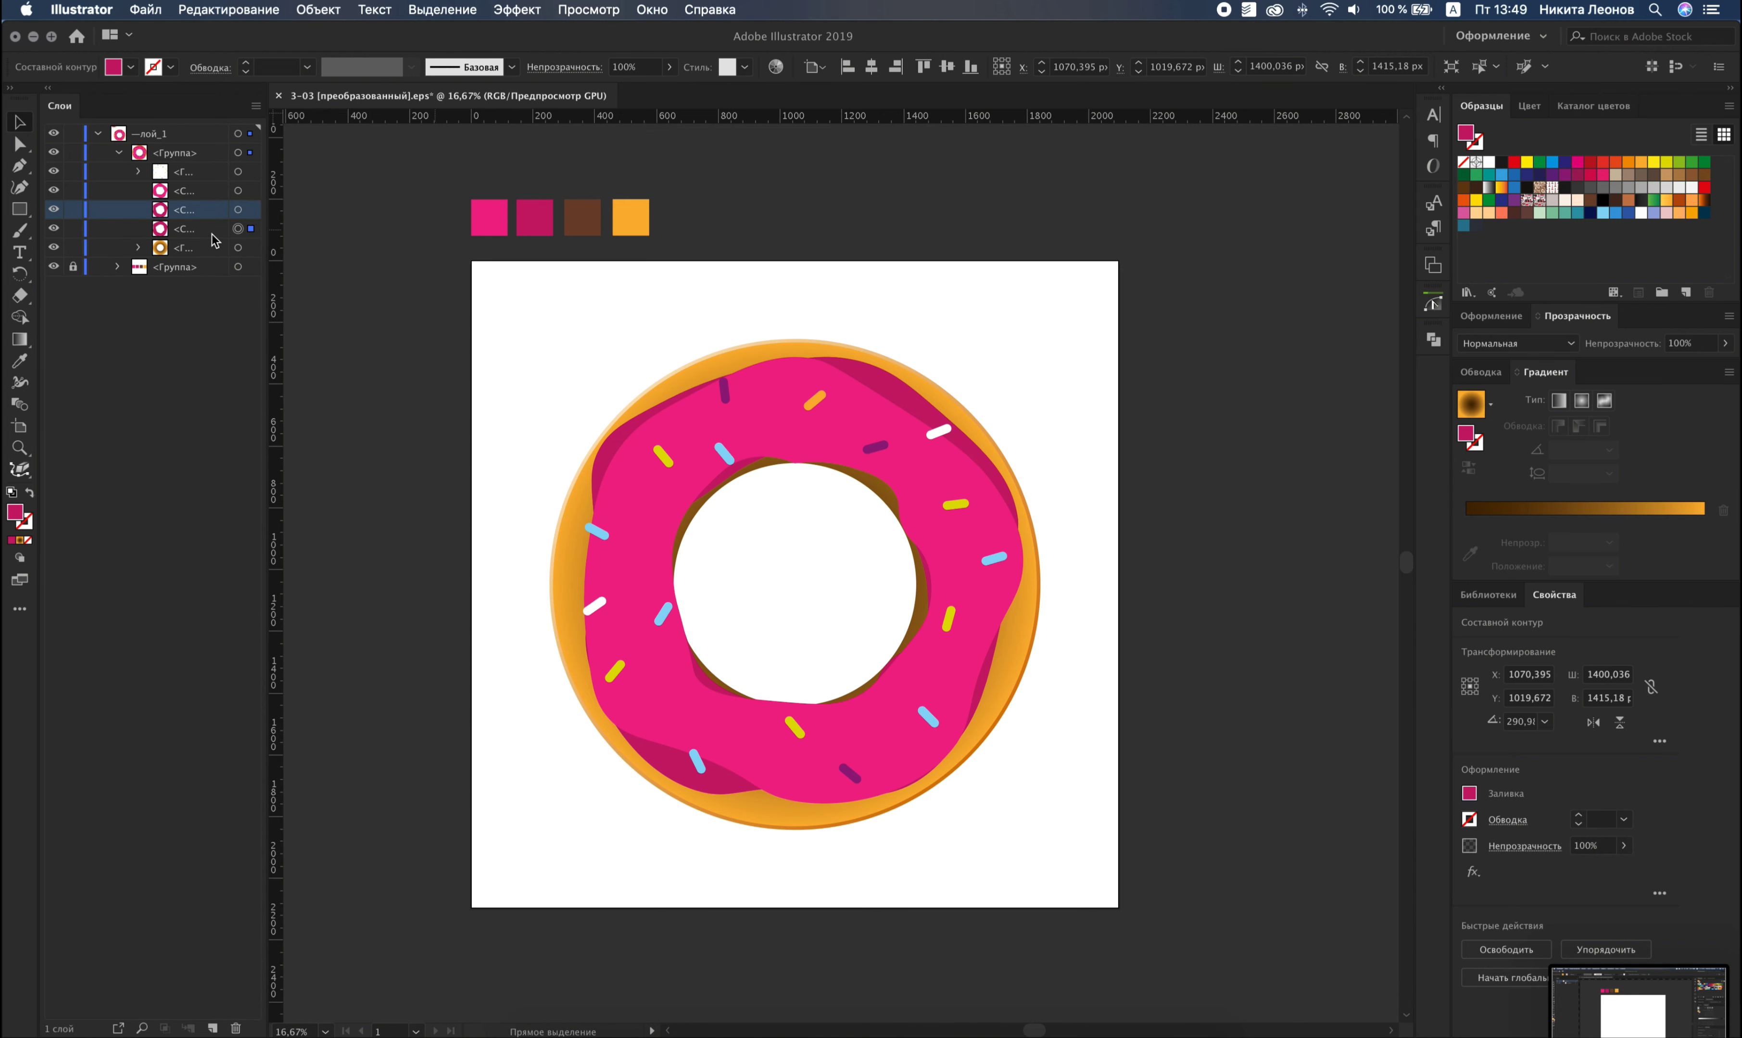
# Rotate the icing copy to about 255° and fill it chocolate brown.
pyautogui.press('v')
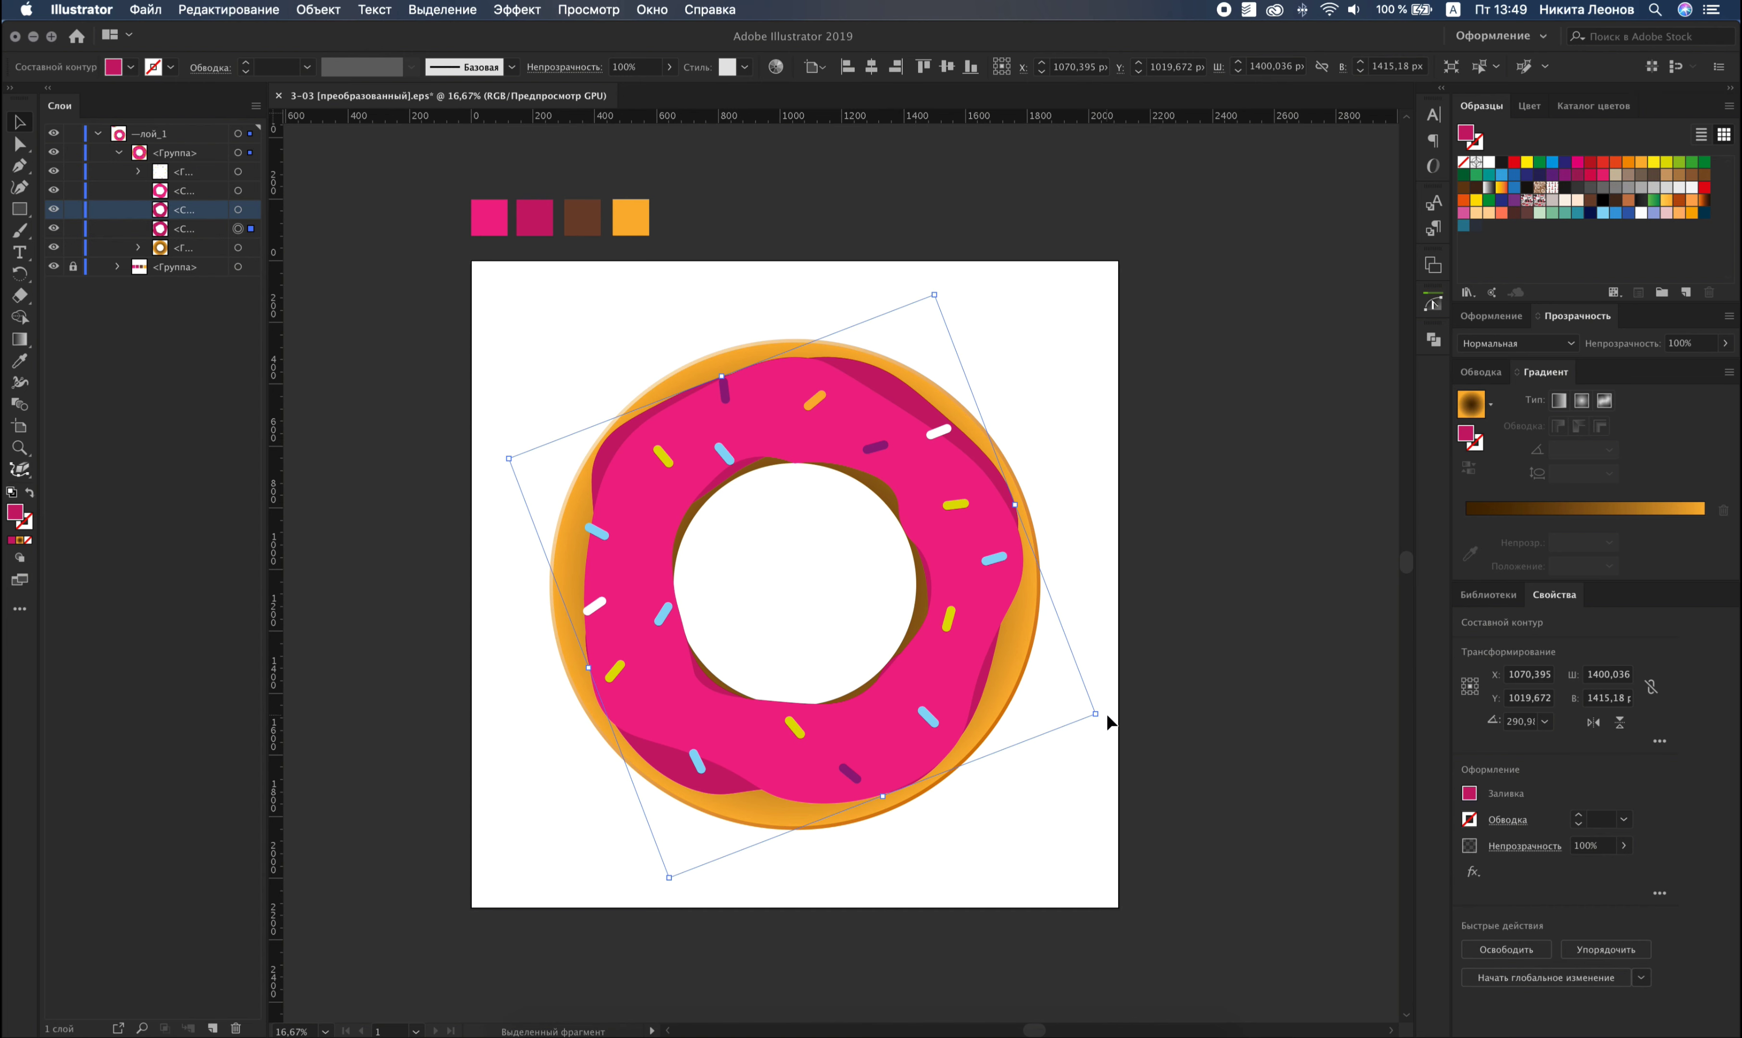
pyautogui.moveTo(1102, 719); pyautogui.dragTo(954, 846)
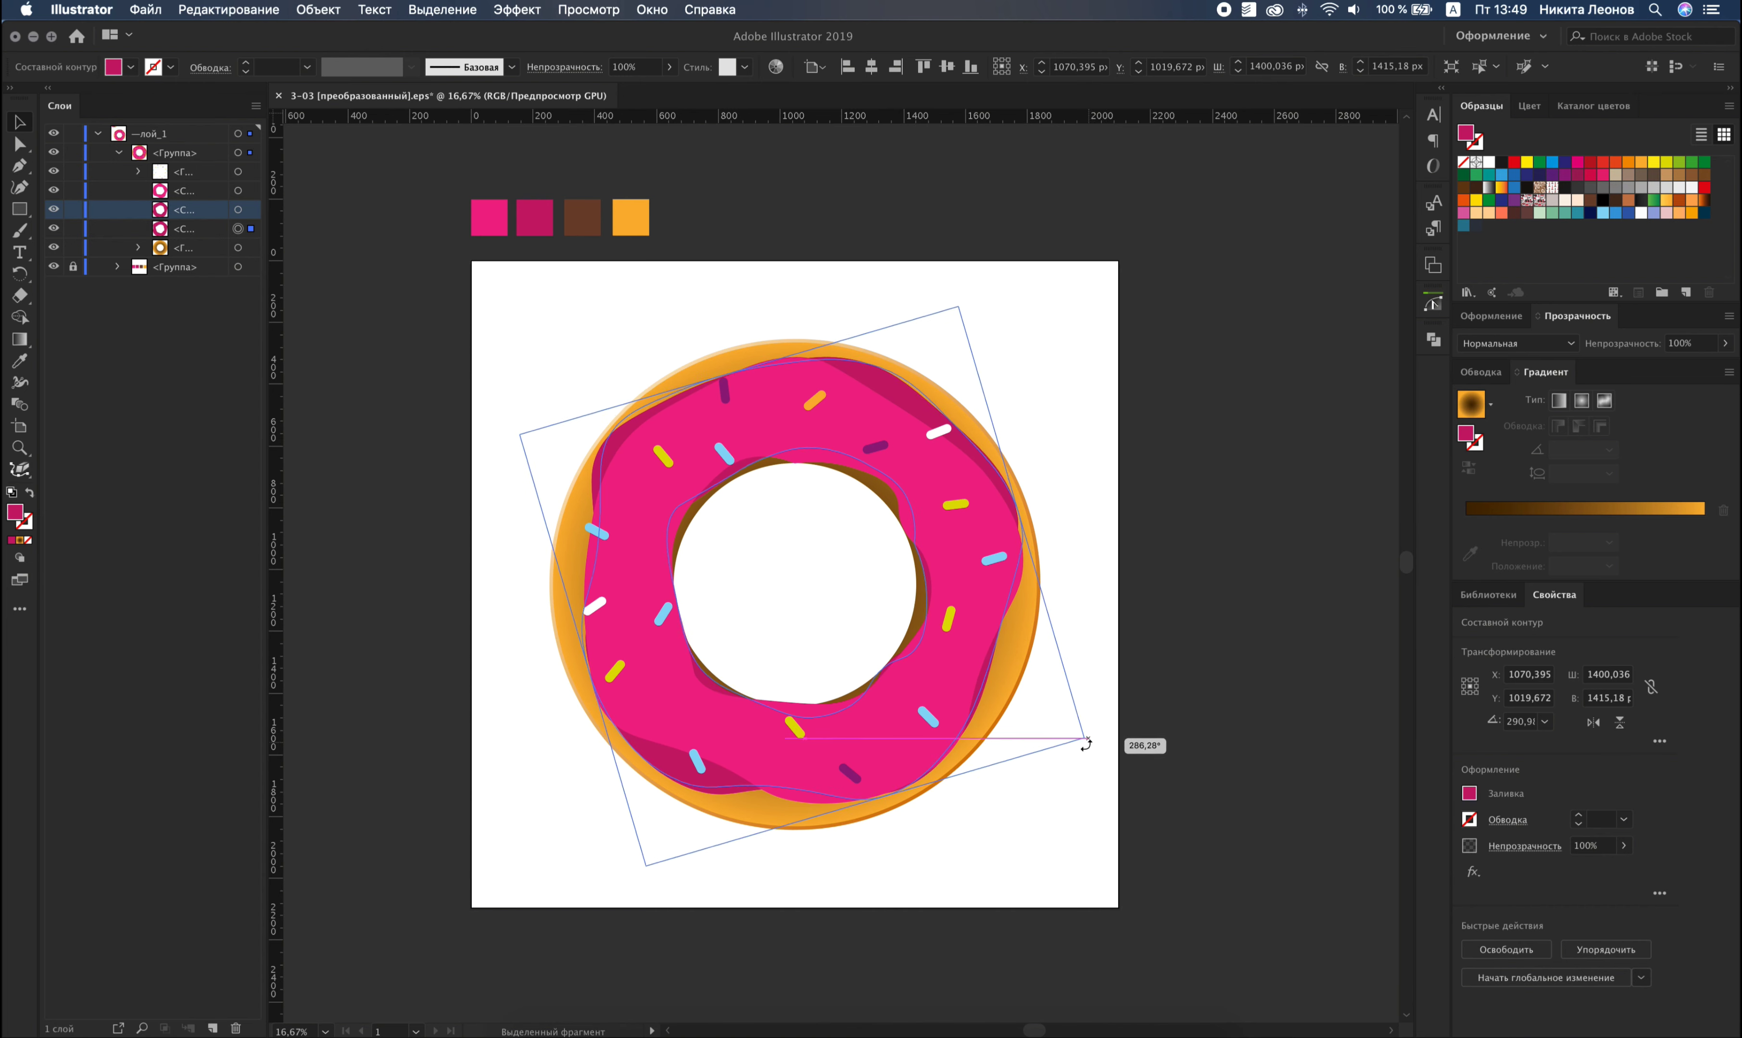
pyautogui.press('i')
pyautogui.click(584, 213)
pyautogui.press('v')
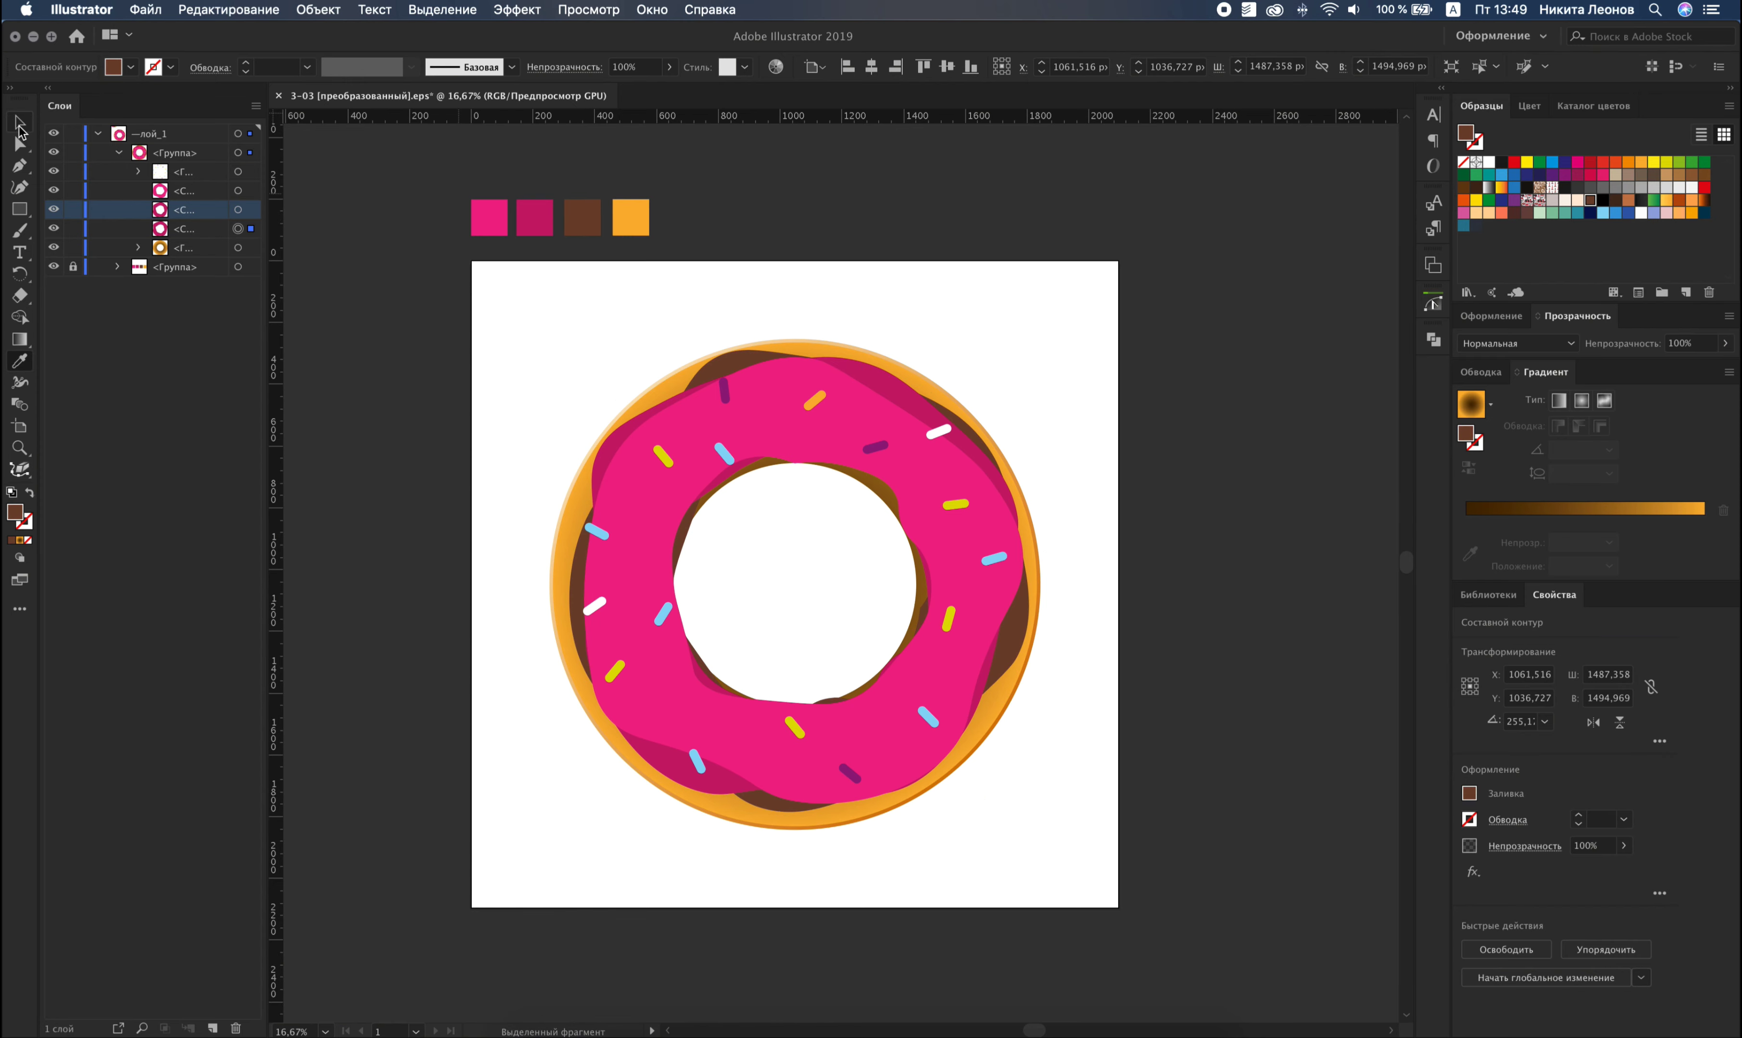
pyautogui.click(976, 296)
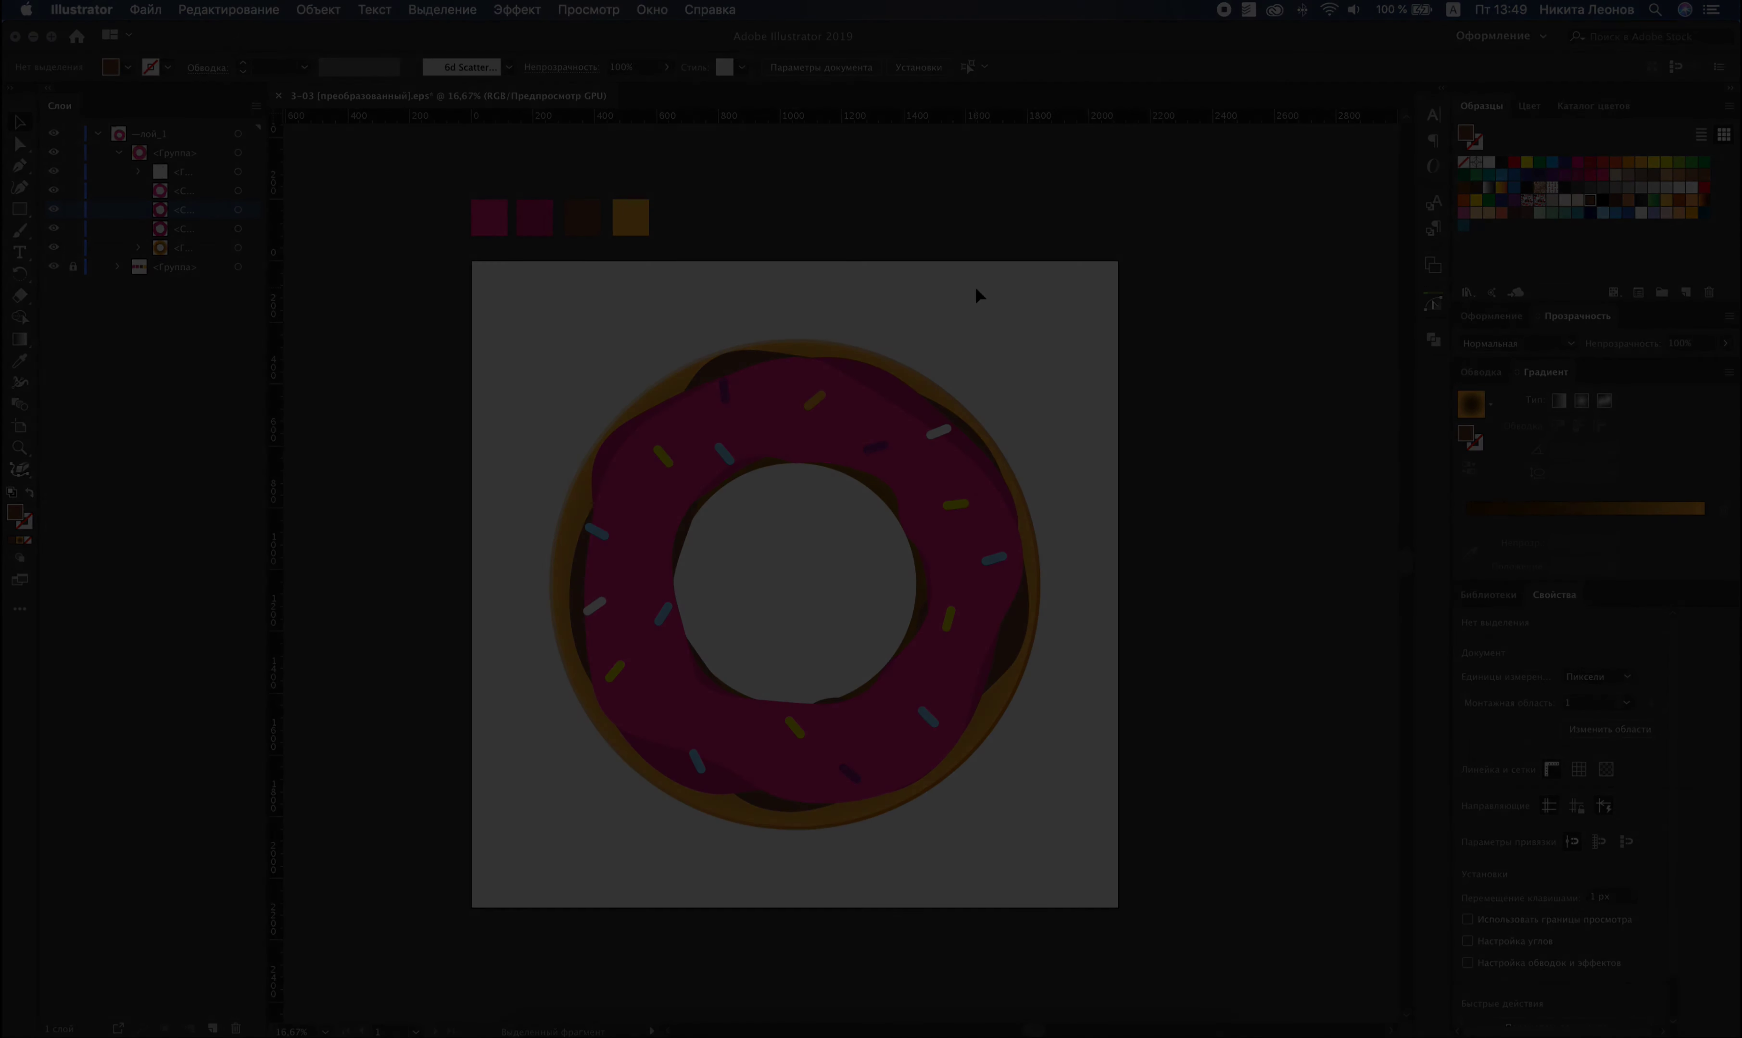